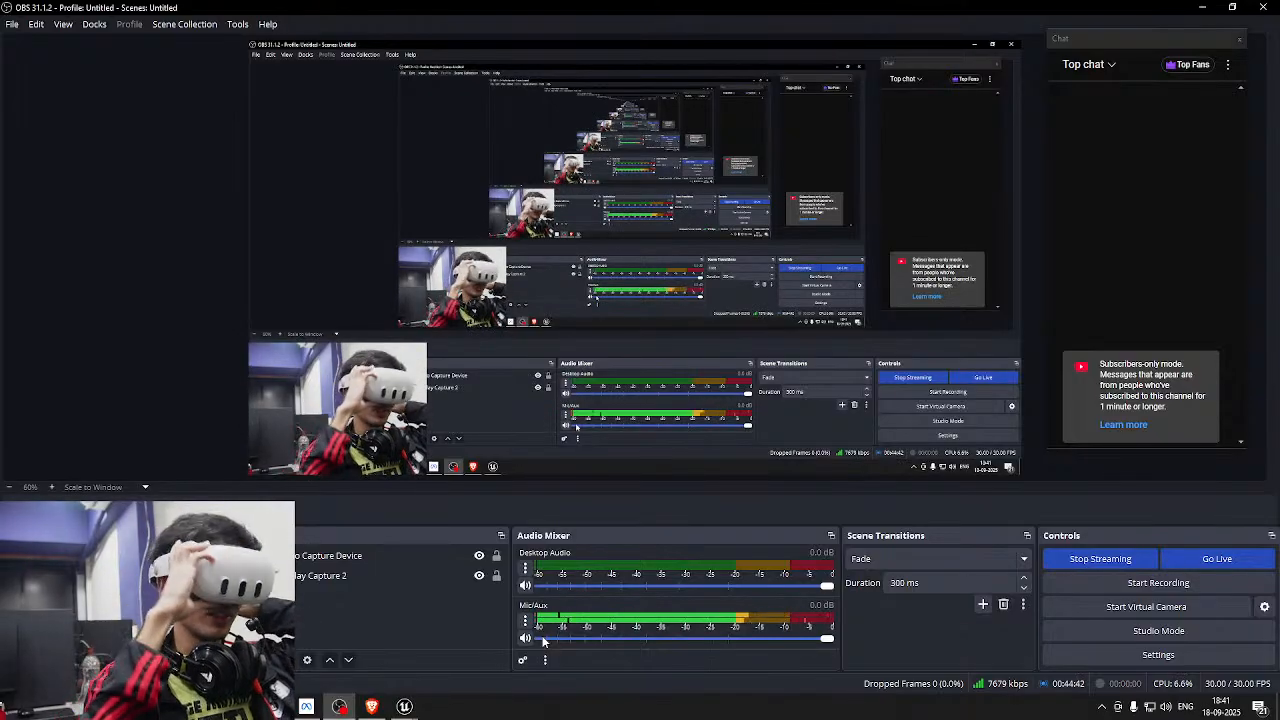
Switch to Unreal Editor, test the VRTemplateMap level in VR Preview, stop the session, dismiss the message log and save the level
left_click(402, 706)
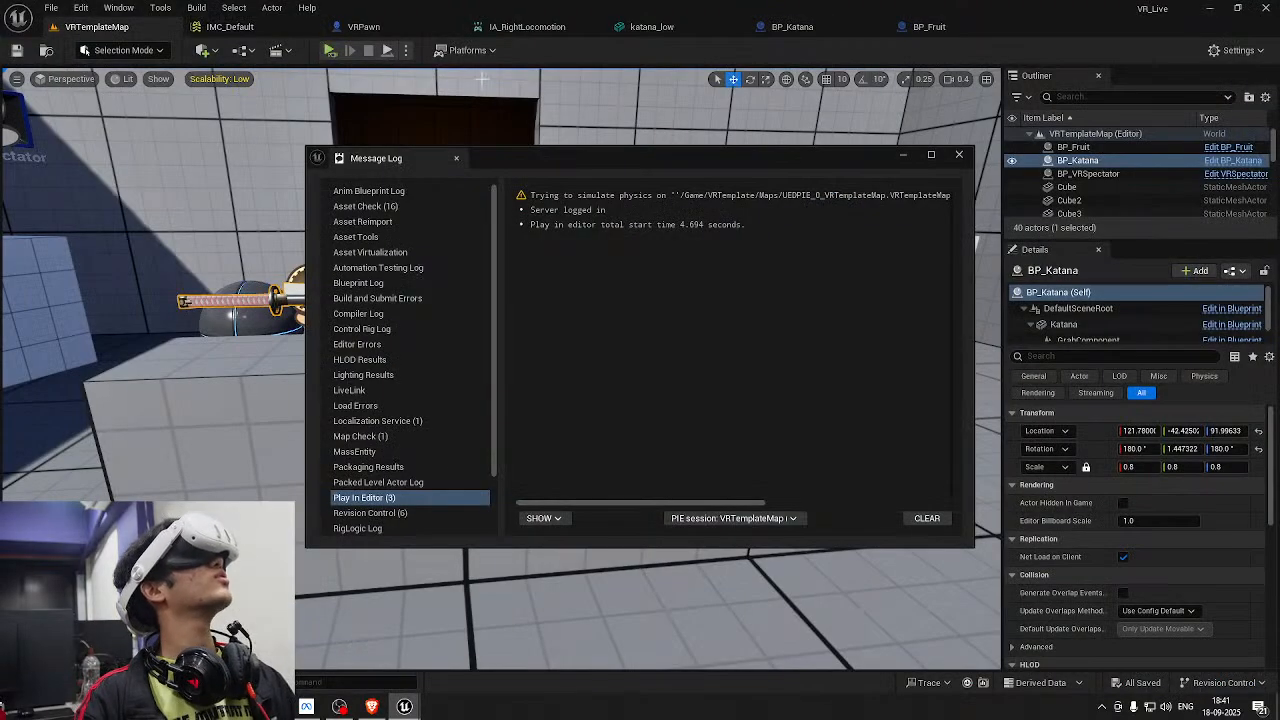
left_click(903, 156)
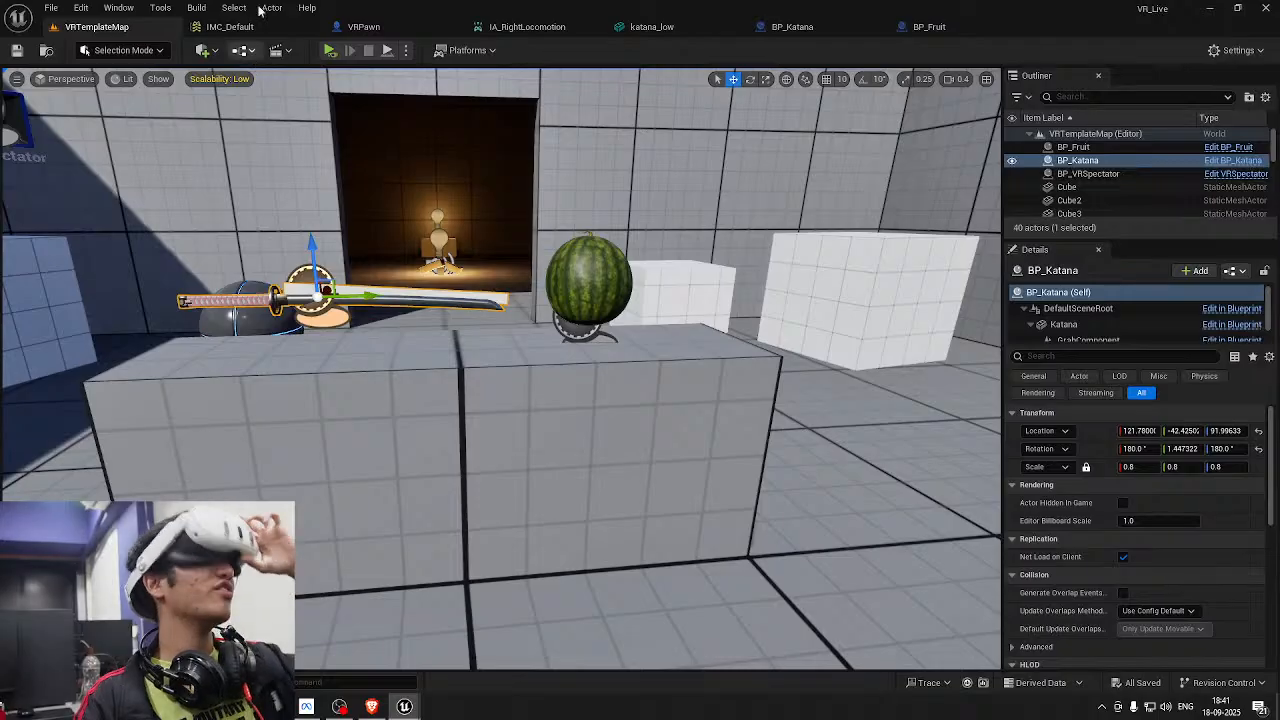
left_click(329, 51)
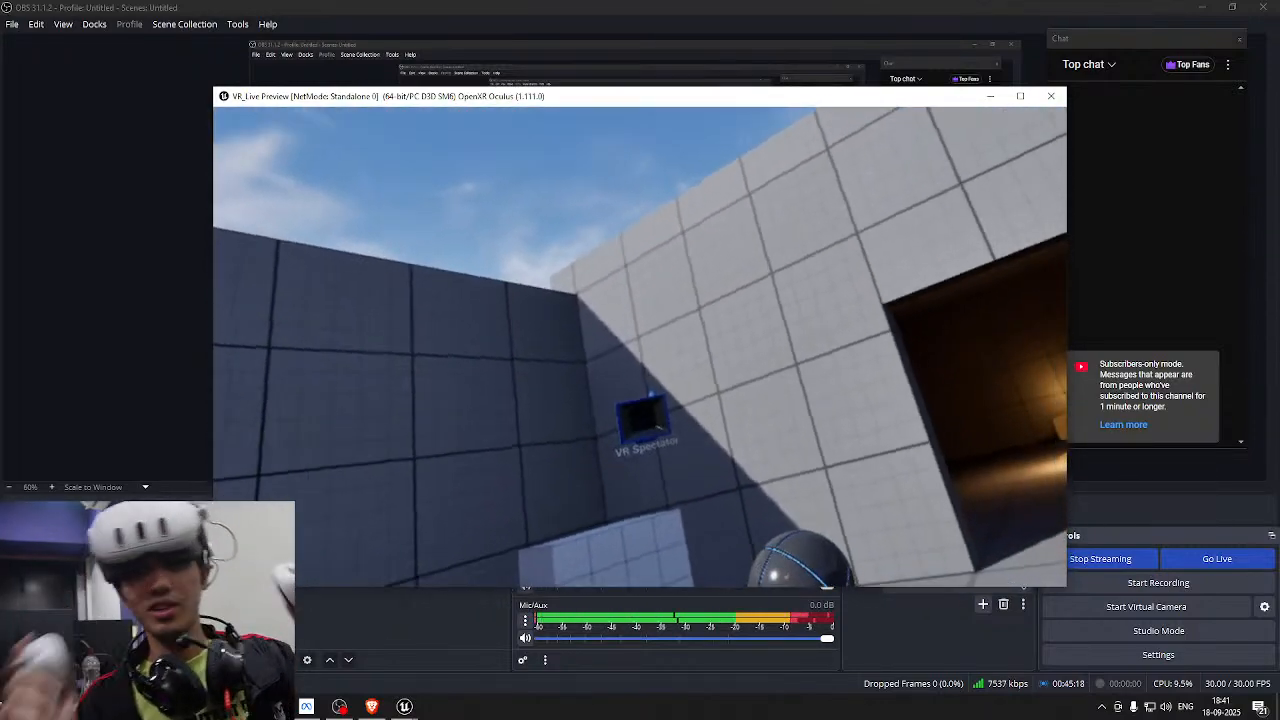
key("Escape")
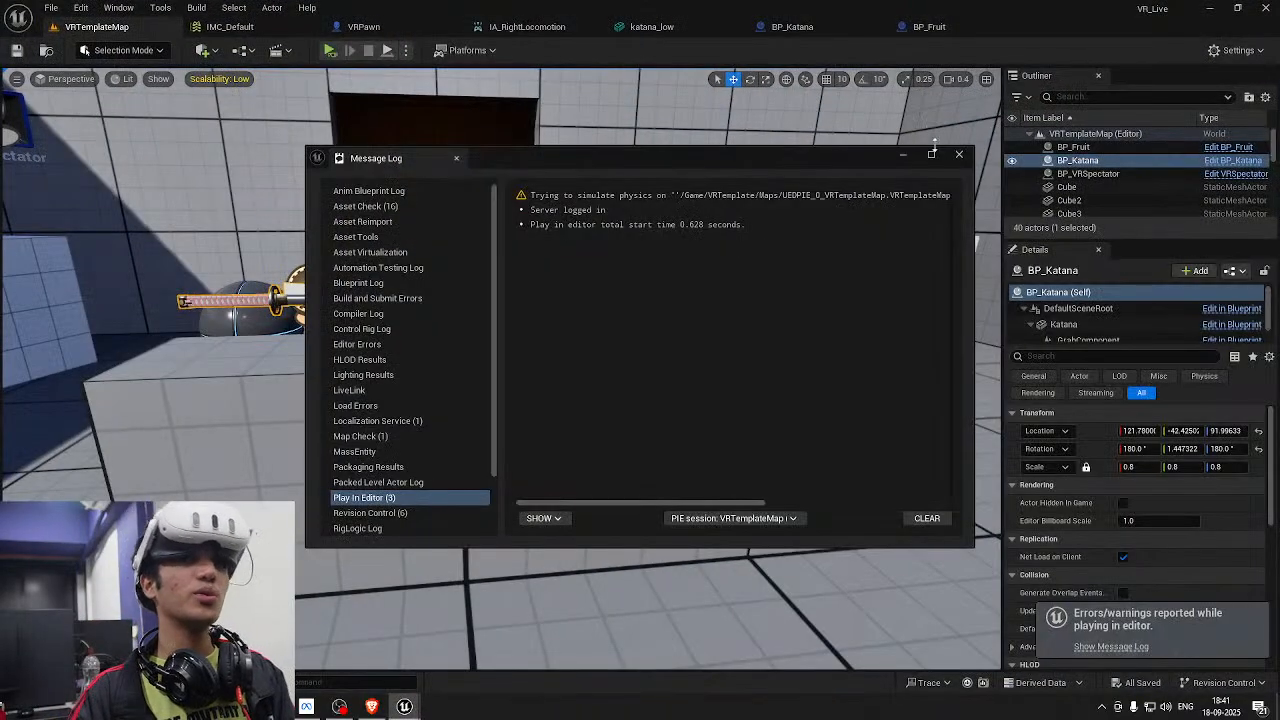
left_click(958, 156)
key("ctrl+s")
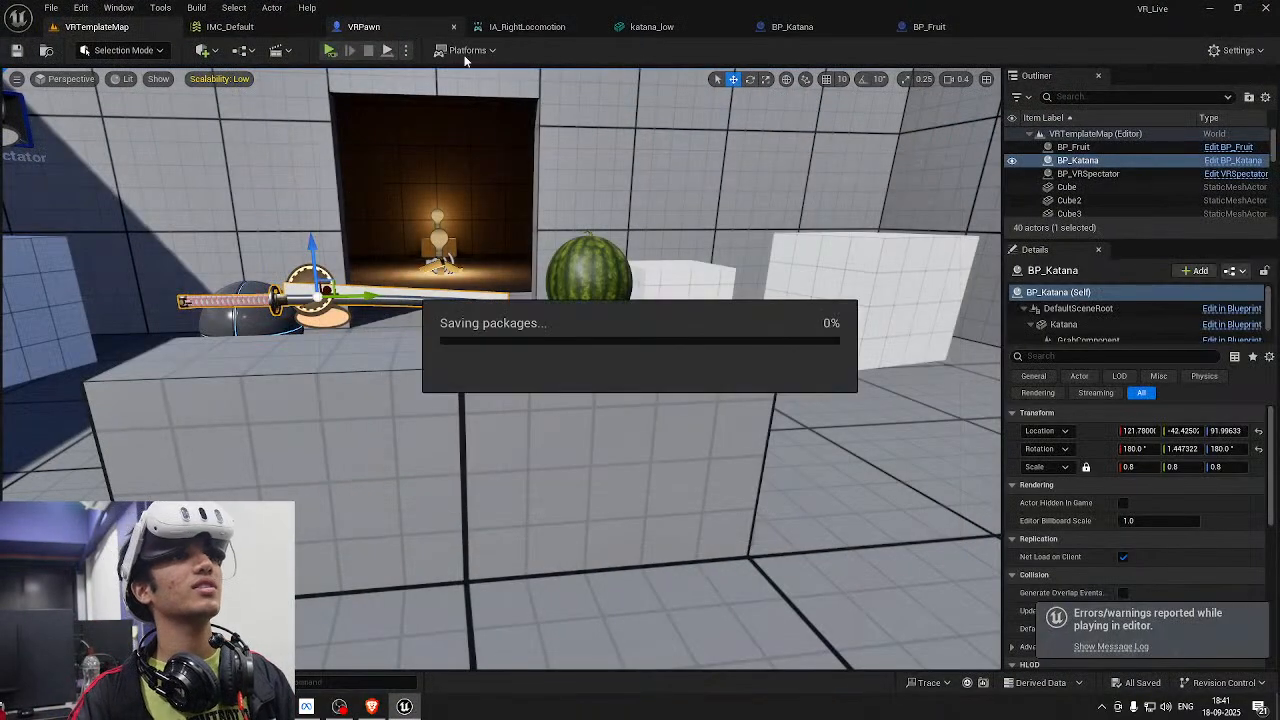
In BP_Katana, enable Hidden in Game for the Blade plane component
left_click(790, 27)
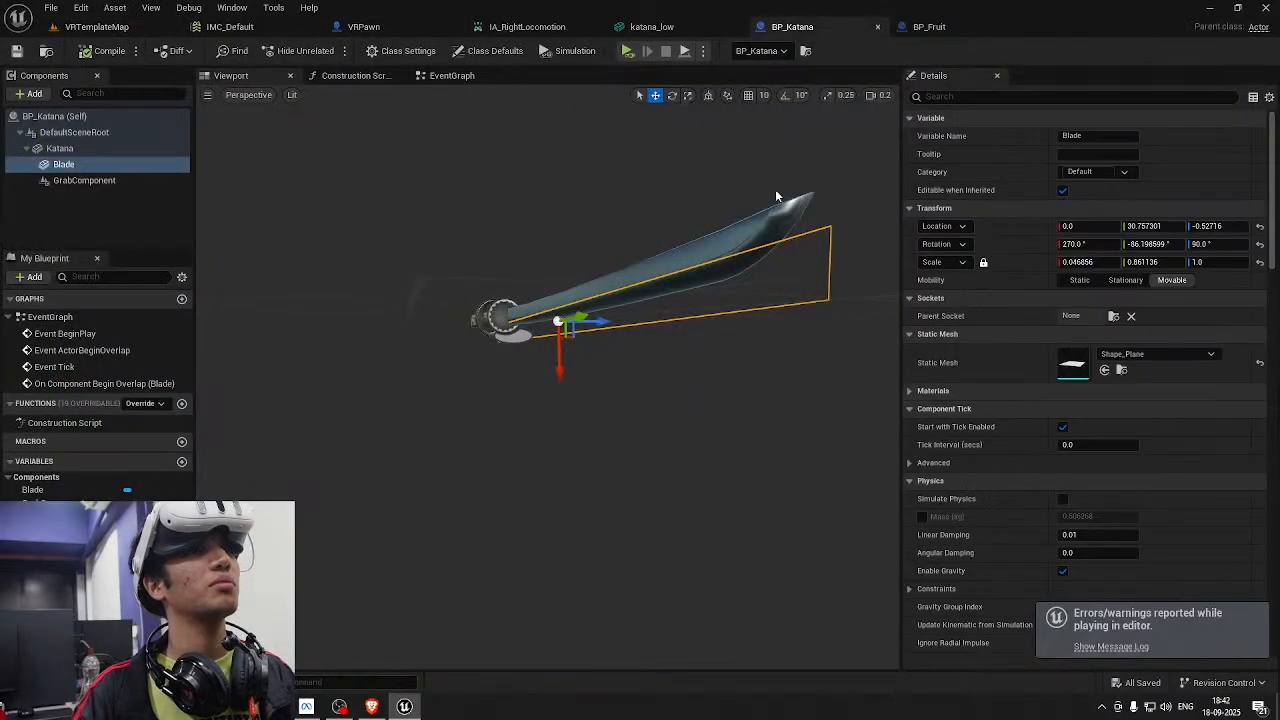
right_click_drag(743, 231, 450, 228)
right_click_drag(680, 307, 590, 304)
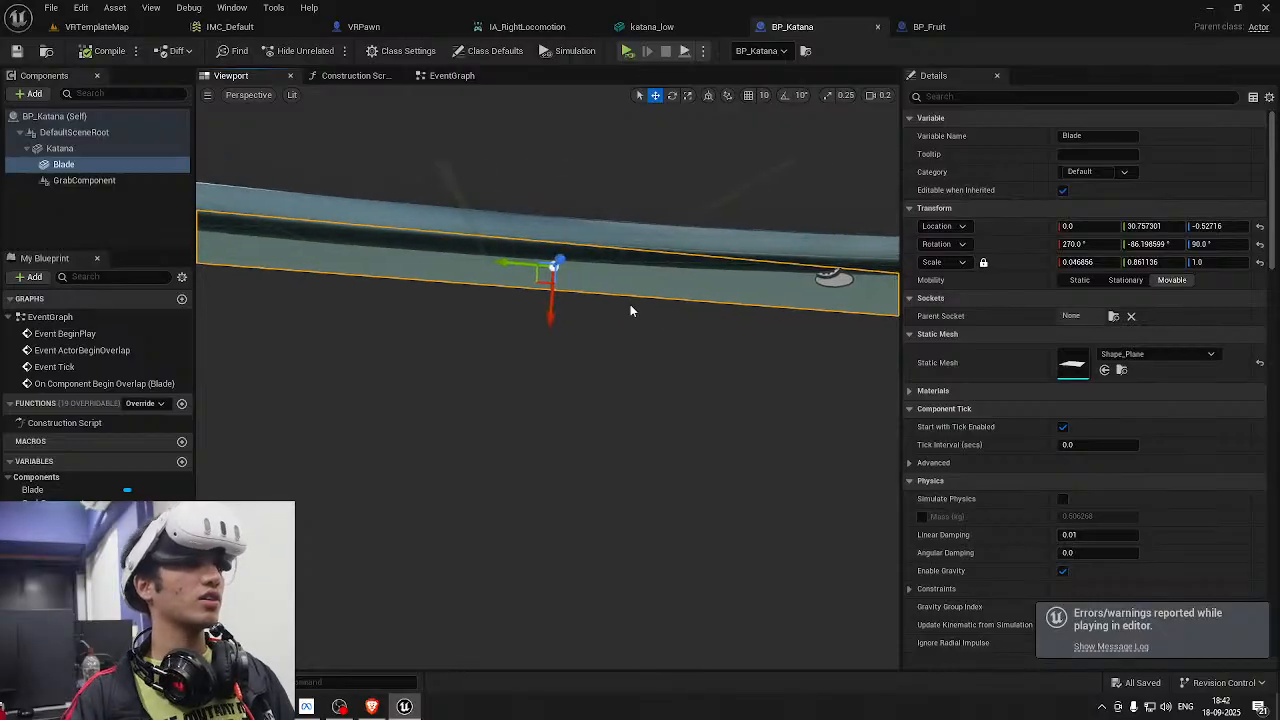
left_click(964, 97)
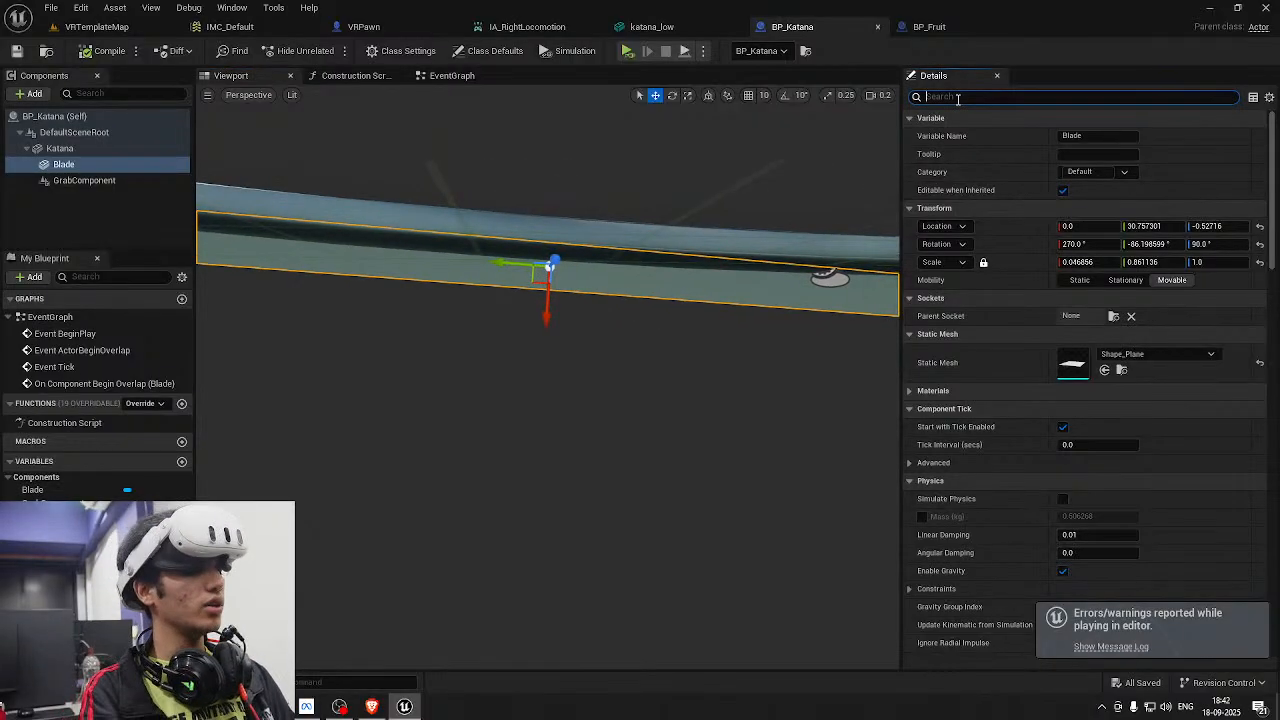
type("hidden")
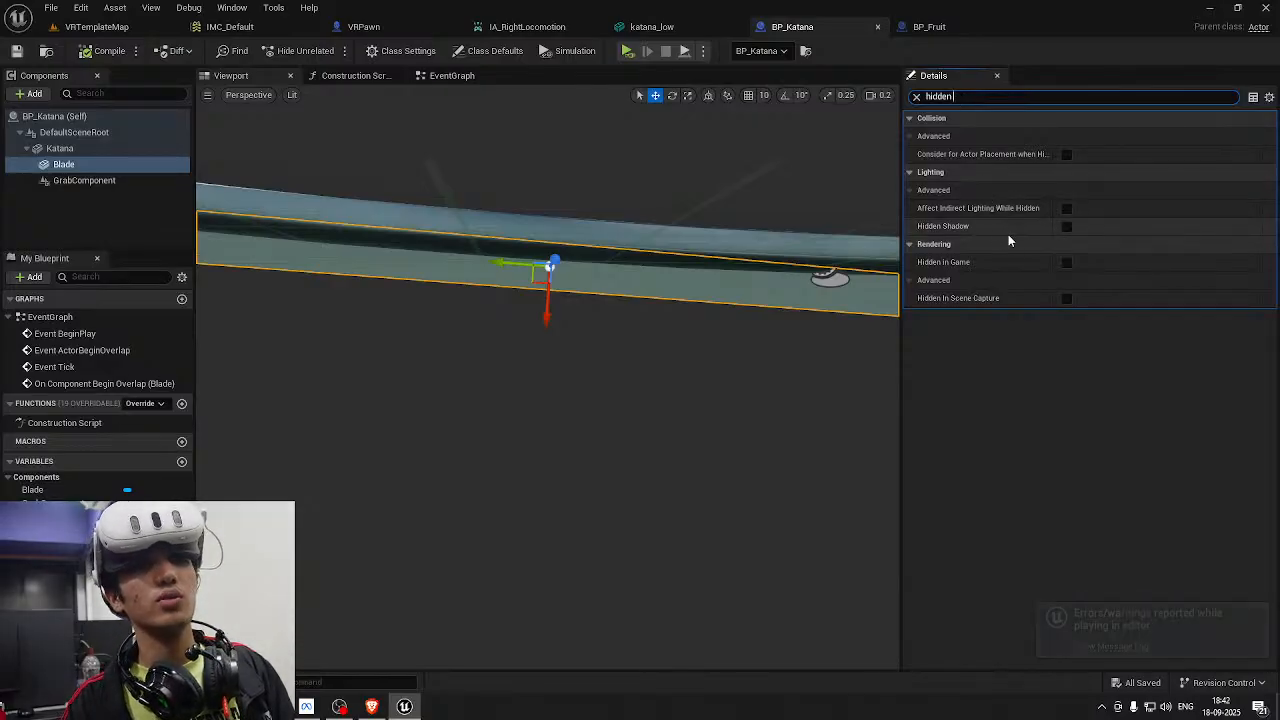
left_click(1066, 262)
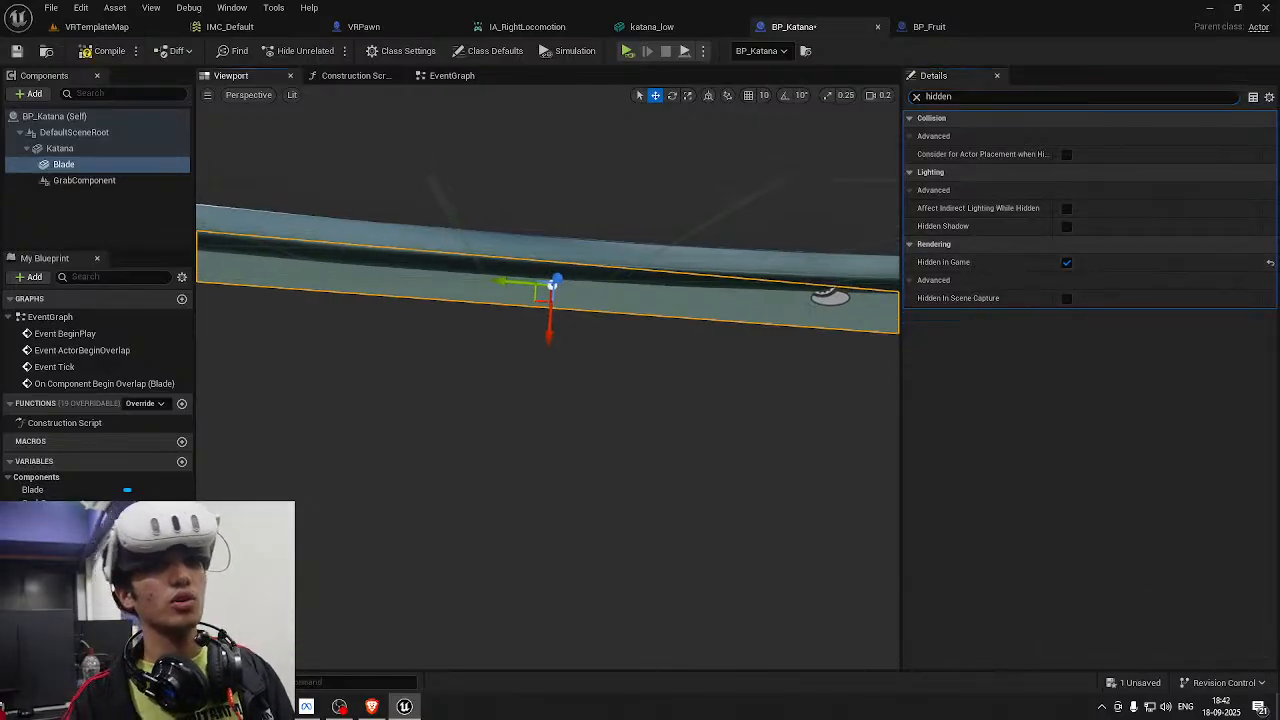
Move and rotate the Blade plane so it lines up with the katana's cutting edge, and save all changes
middle_click_drag(563, 316, 585, 348)
left_click_drag(565, 343, 569, 322)
right_click_drag(592, 322, 466, 327)
key("e")
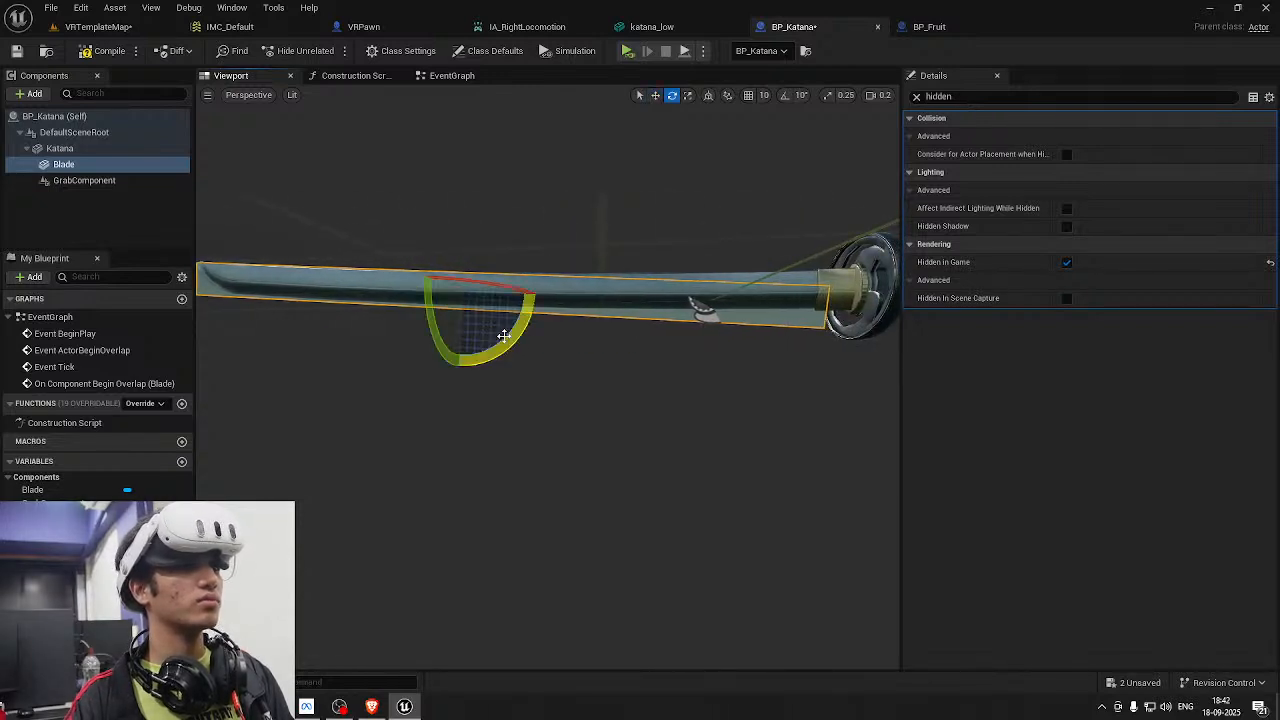
left_click_drag(504, 335, 459, 338)
key("w")
key("s")
mouse_move(591, 340)
right_mouse_down()
mouse_move(604, 340)
mouse_move(591, 340)
right_mouse_up()
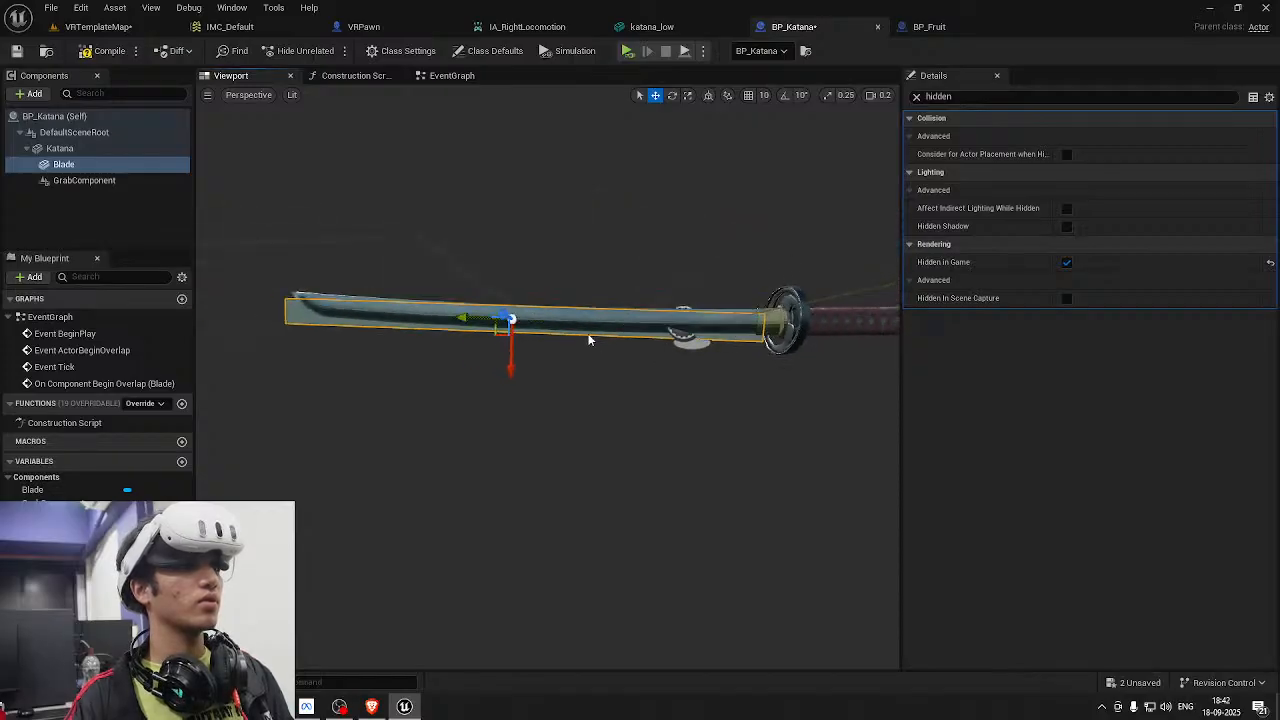
key("ctrl+shift+s")
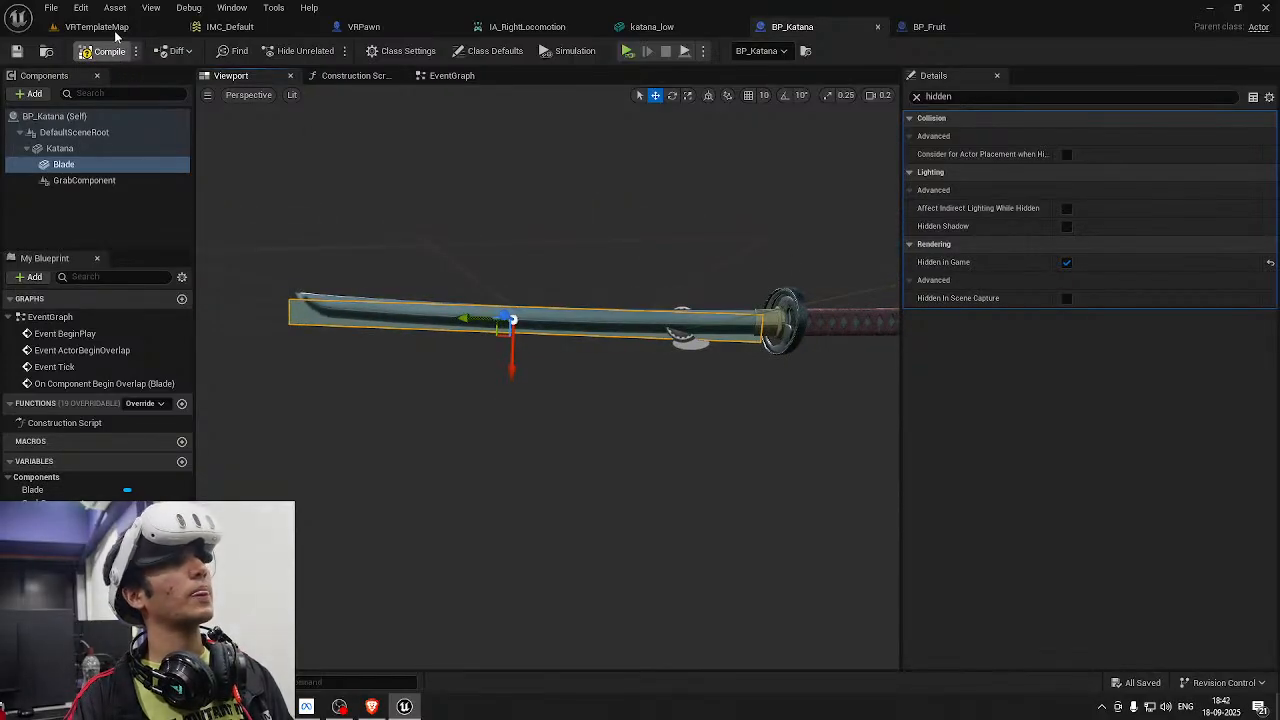
Delete the BP_Fruit watermelon actor from VRTemplateMap and save the level
left_click(100, 26)
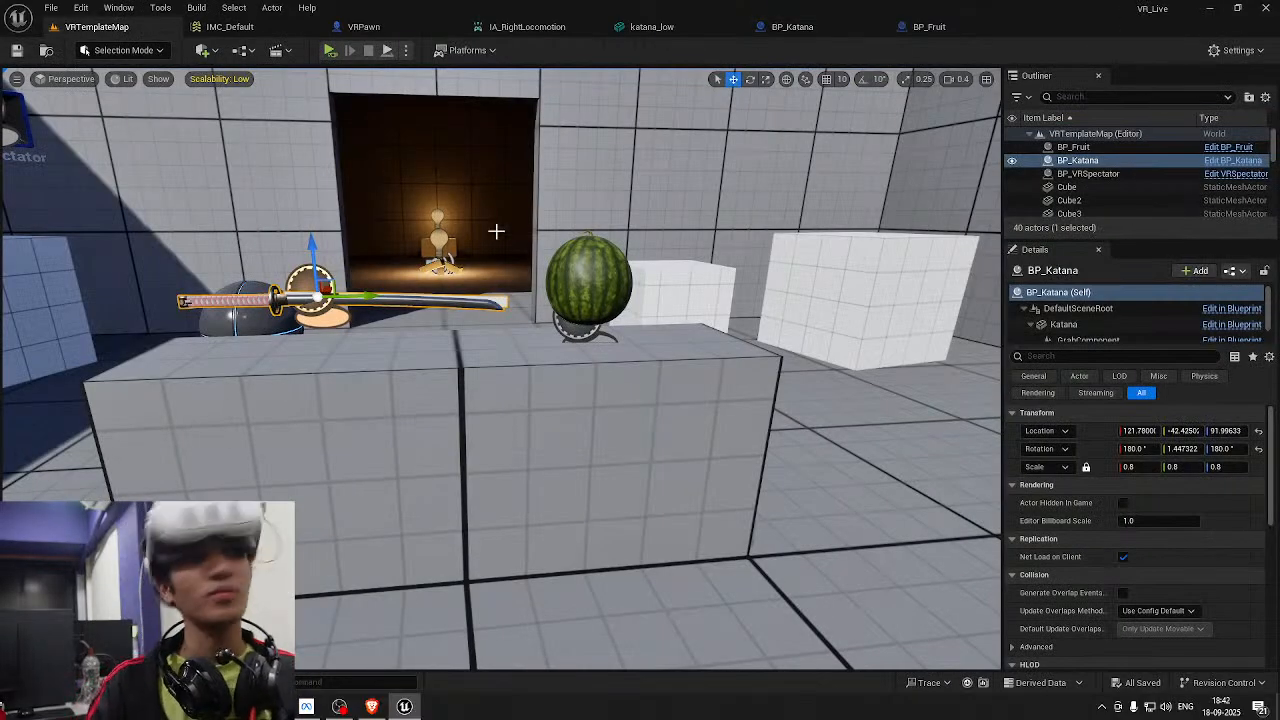
scroll(496, 231, "down", 4)
key("ctrl+s")
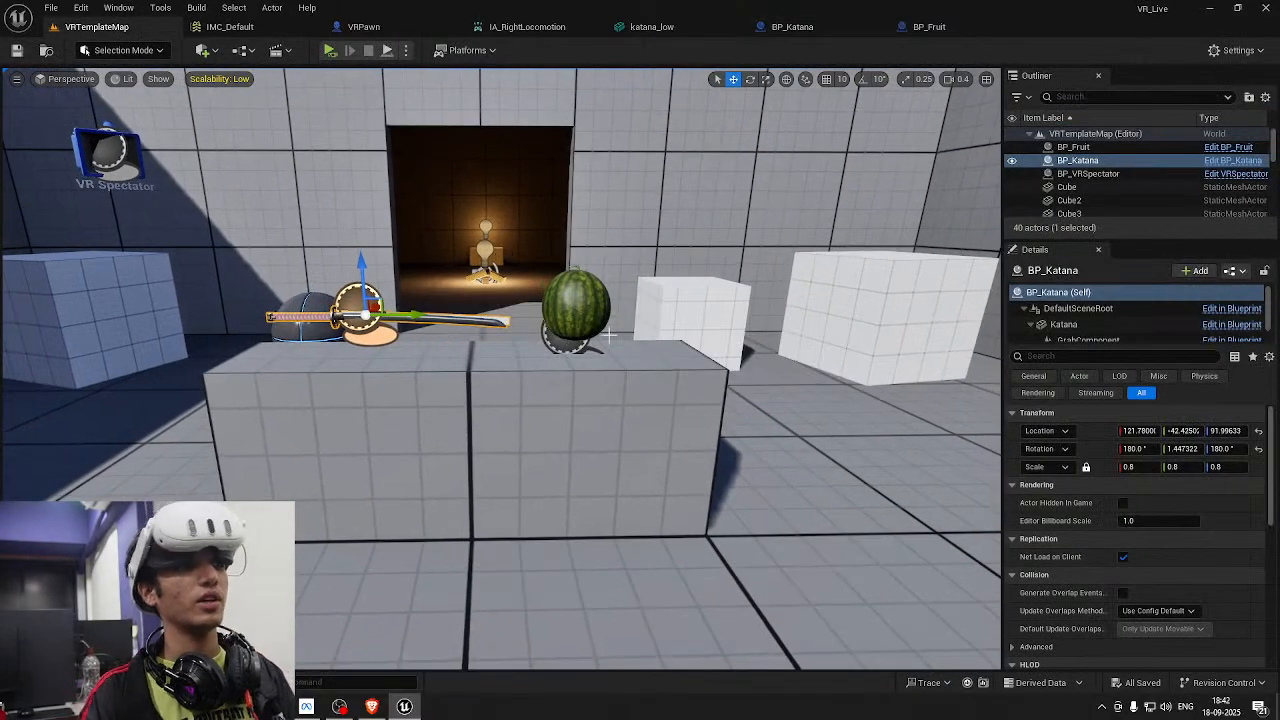
left_click(595, 319)
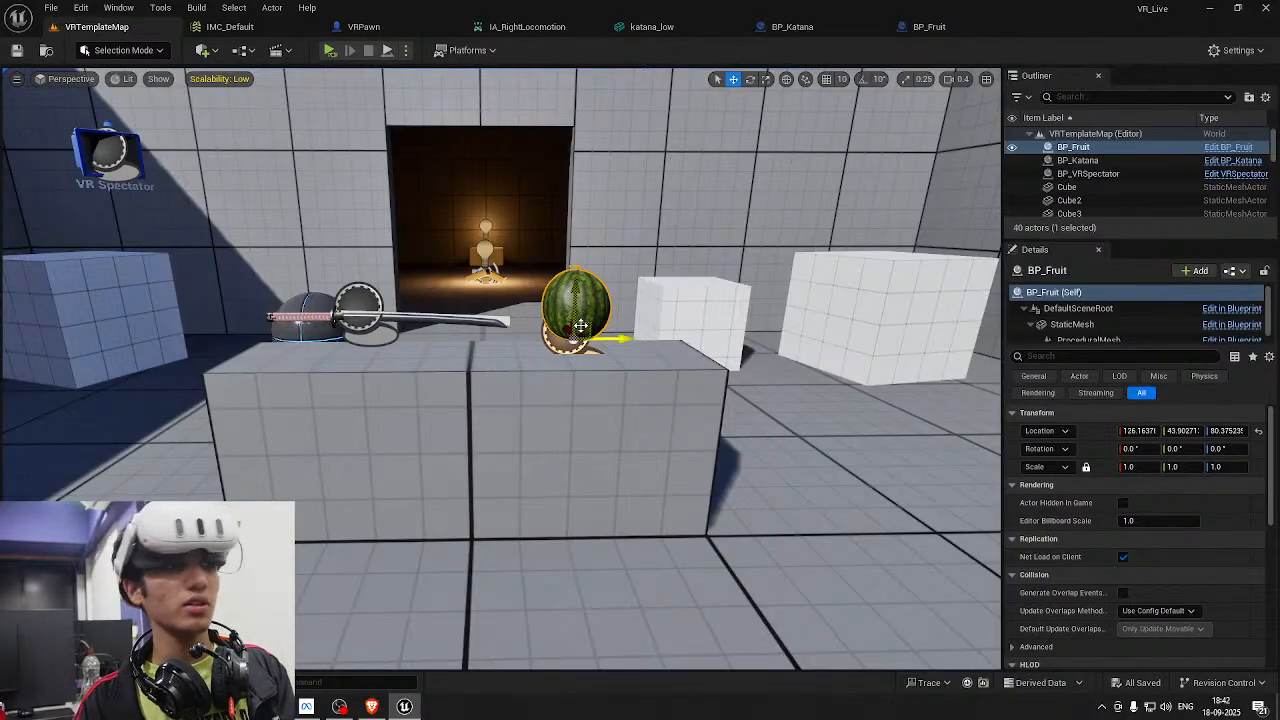
key("Delete")
mouse_move(580, 326)
right_mouse_down()
mouse_move(640, 326)
mouse_move(580, 326)
right_mouse_up()
key("ctrl+s")
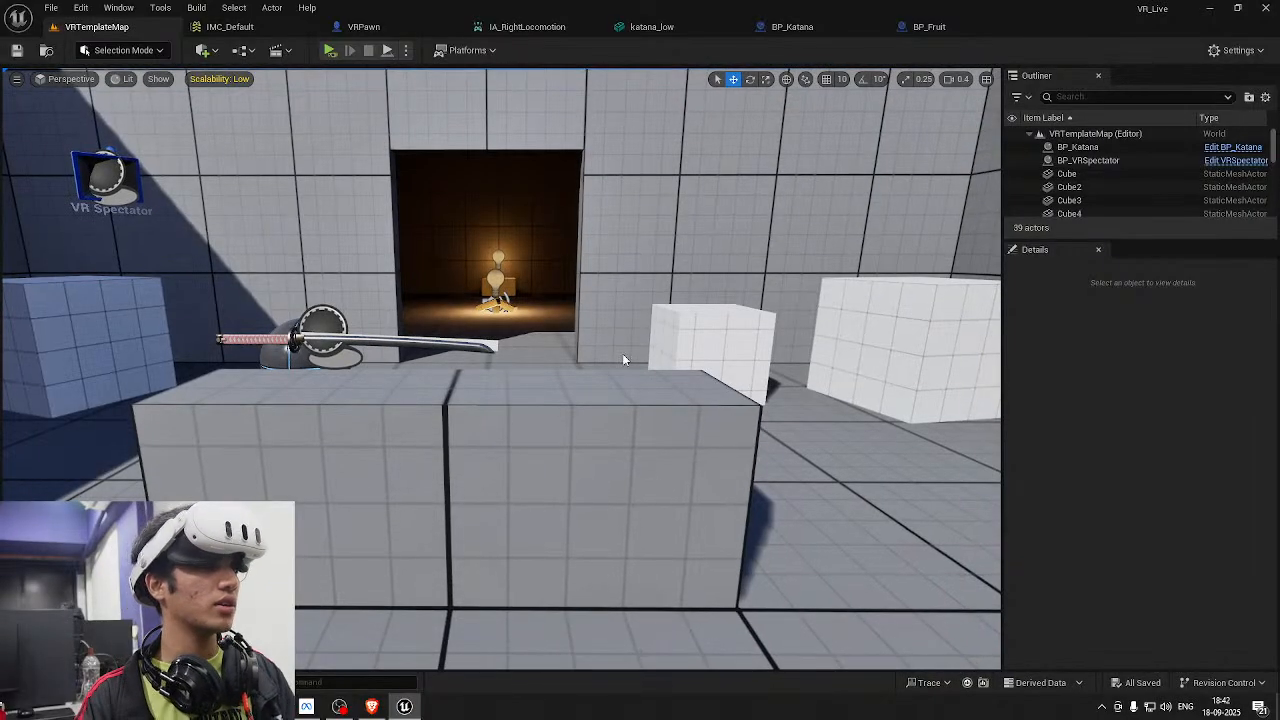
Open the BP_Fruit blueprint from the Katana content folder to review its event graph, and return to VRTemplateMap
right_click(622, 353)
key("Escape")
key("f")
key("ctrl+space")
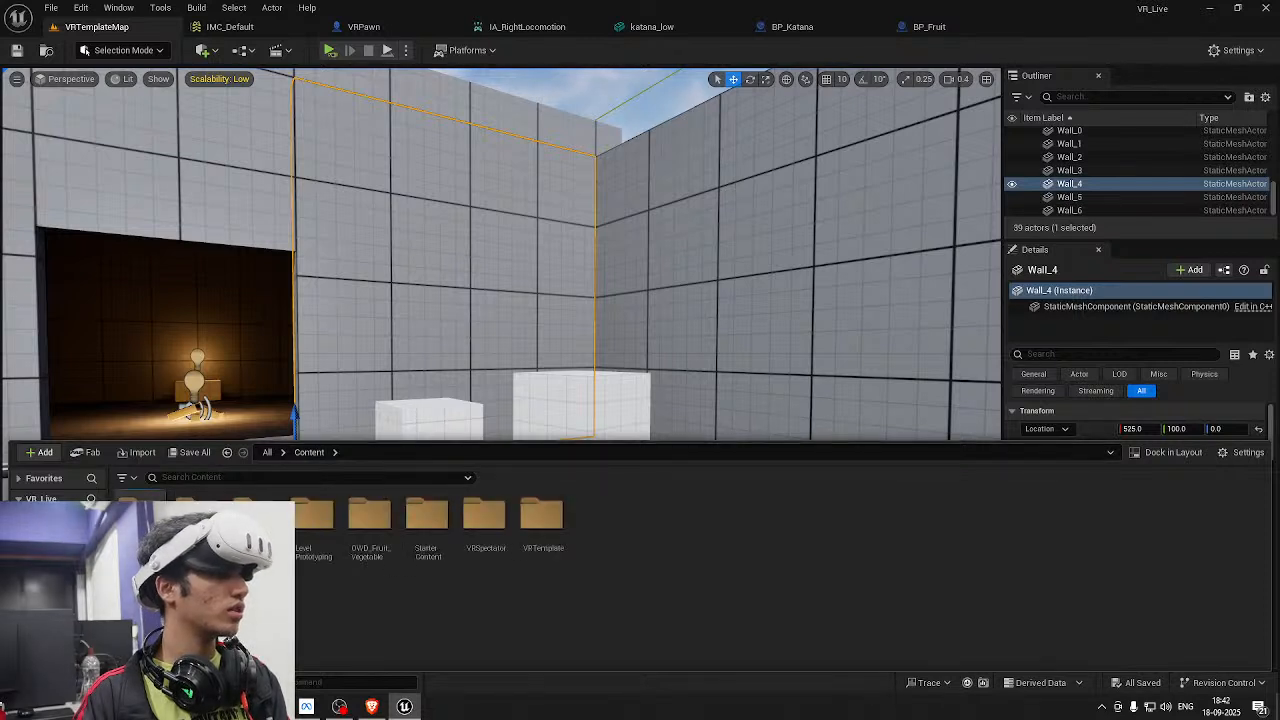
double_click(140, 525)
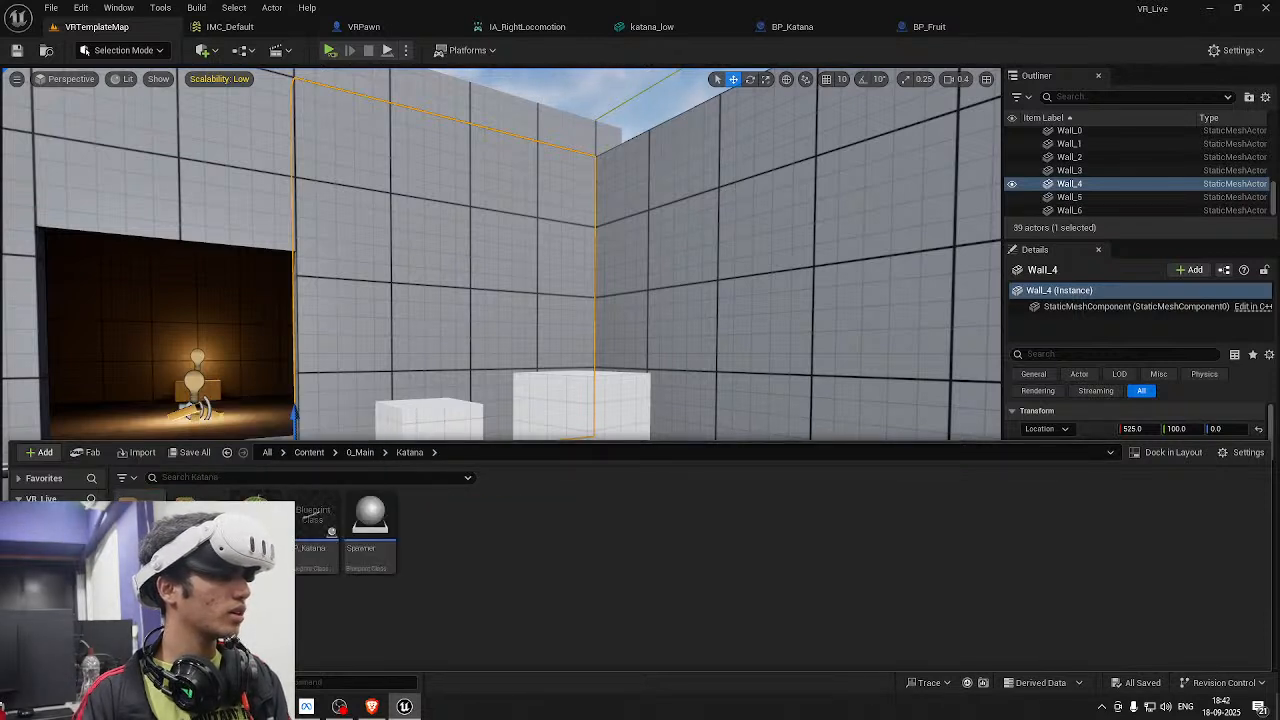
double_click(252, 530)
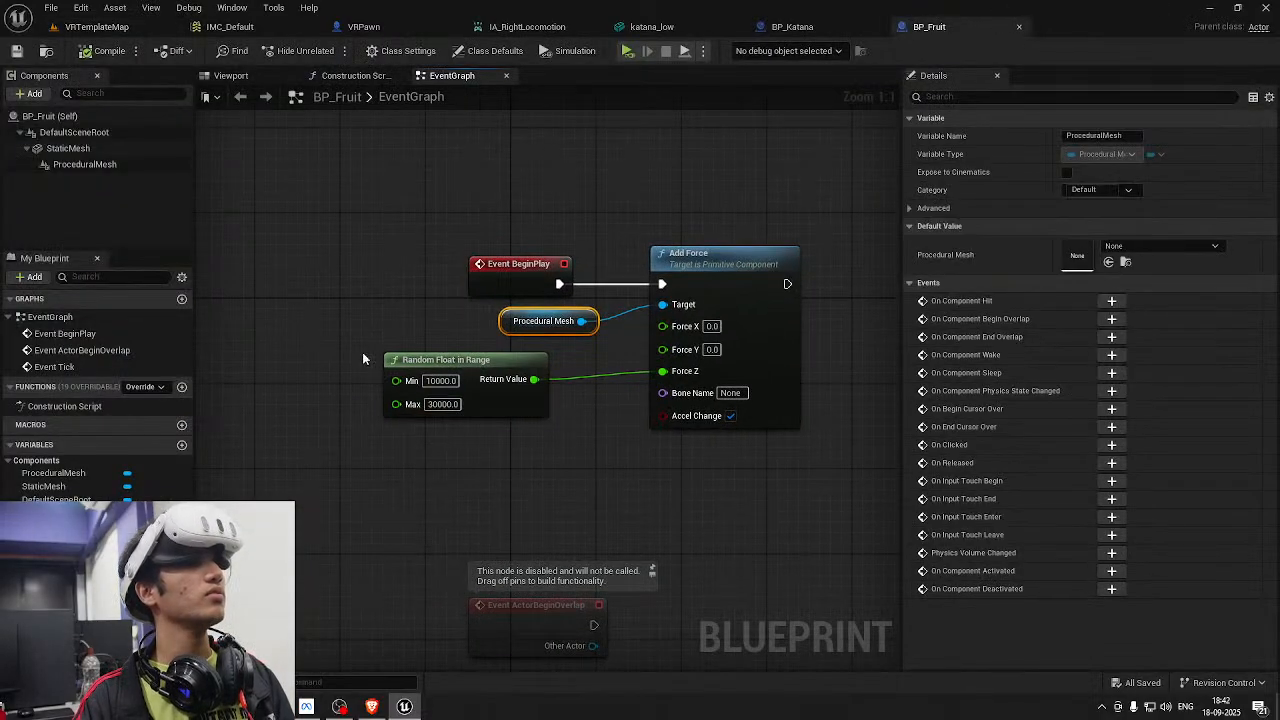
left_click(84, 28)
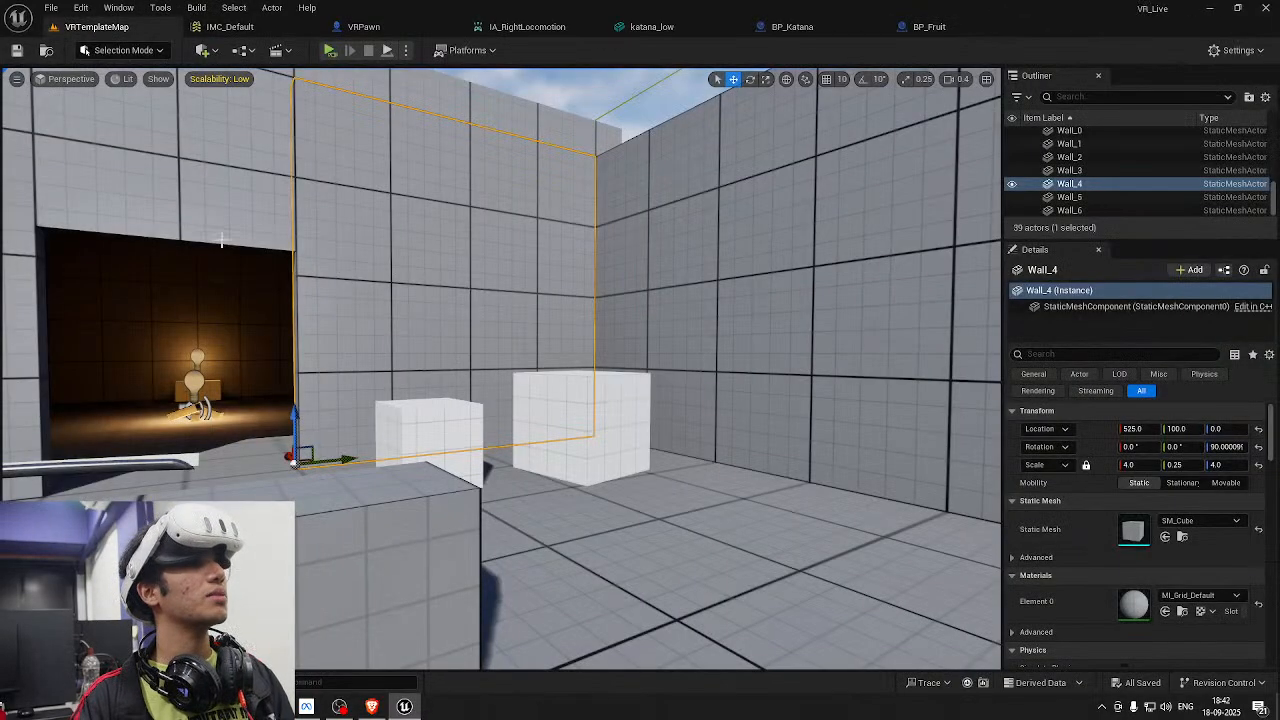
Create an Actor blueprint class named BP_FruitSpawner in the 0_Main content folder
key("ctrl+space")
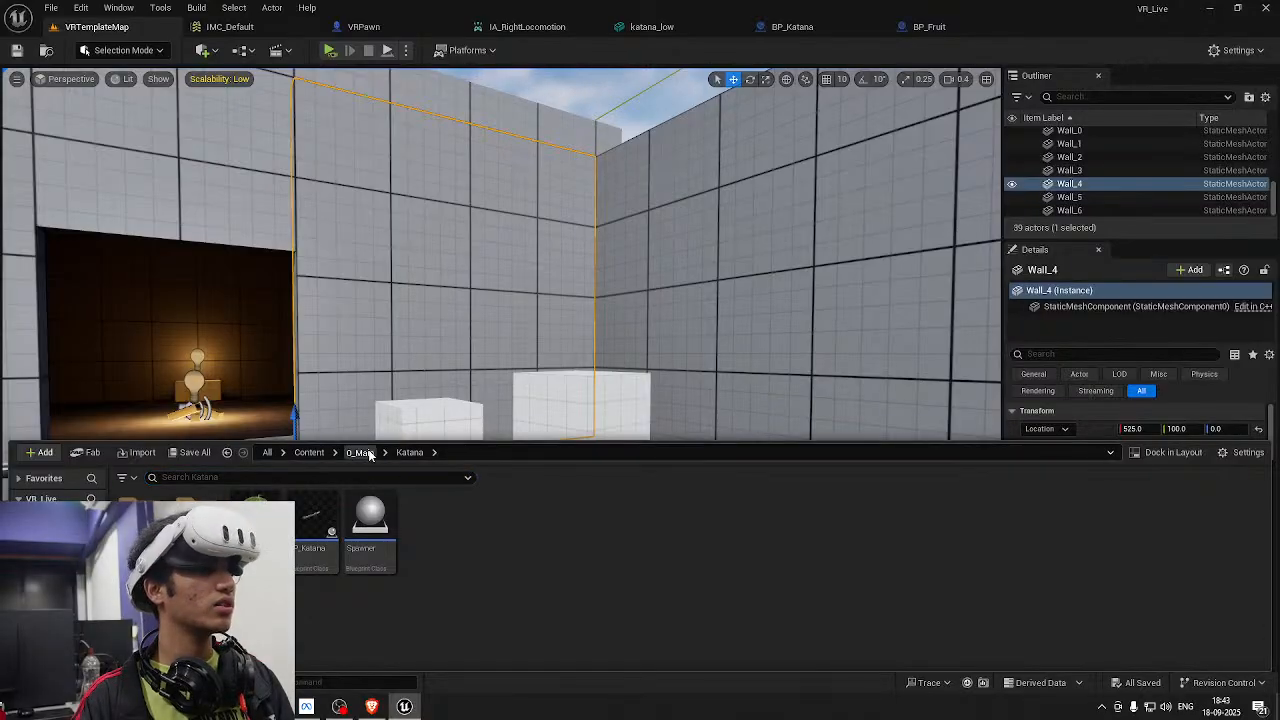
left_click(360, 452)
right_click(318, 541)
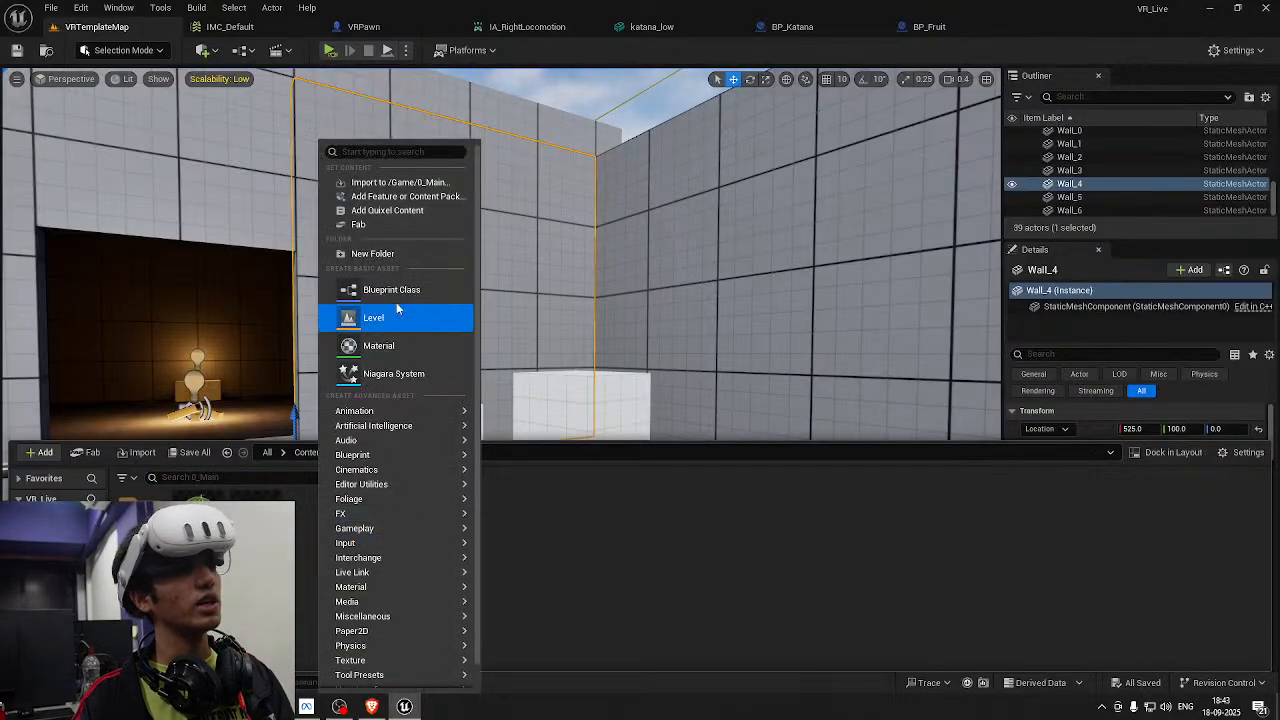
left_click(375, 292)
left_click(478, 256)
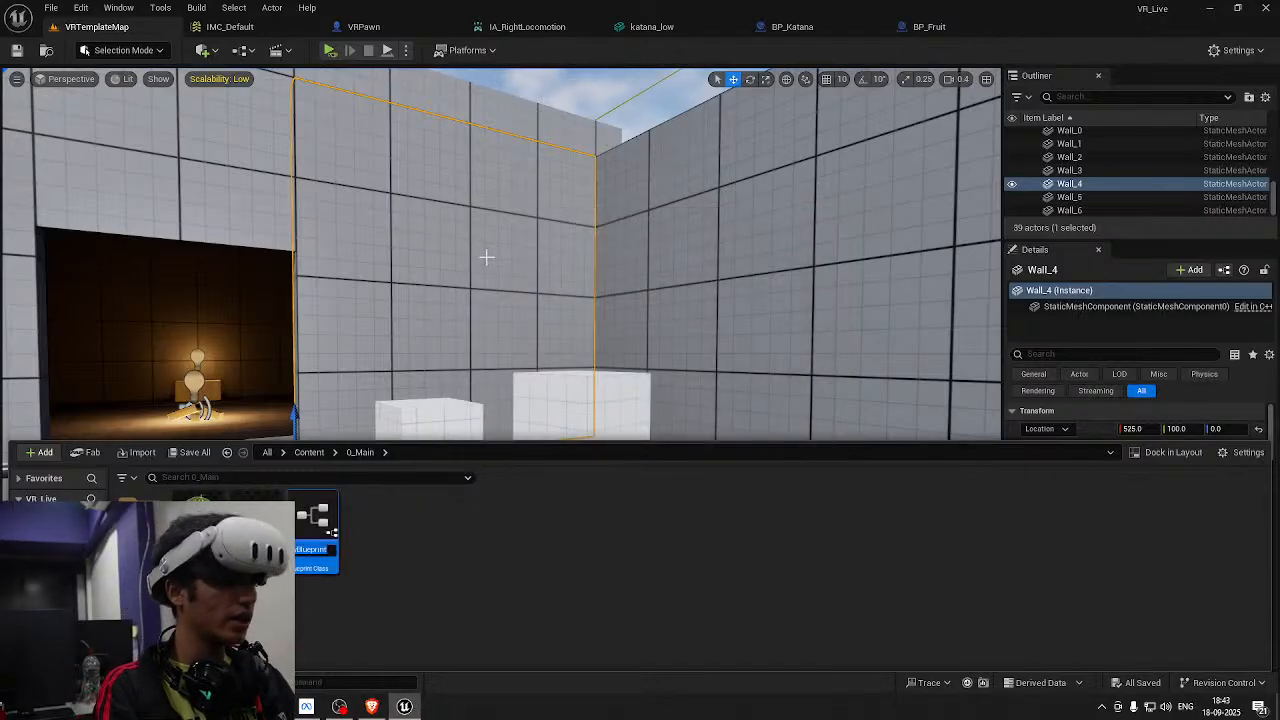
type("BP_FruitSpawner")
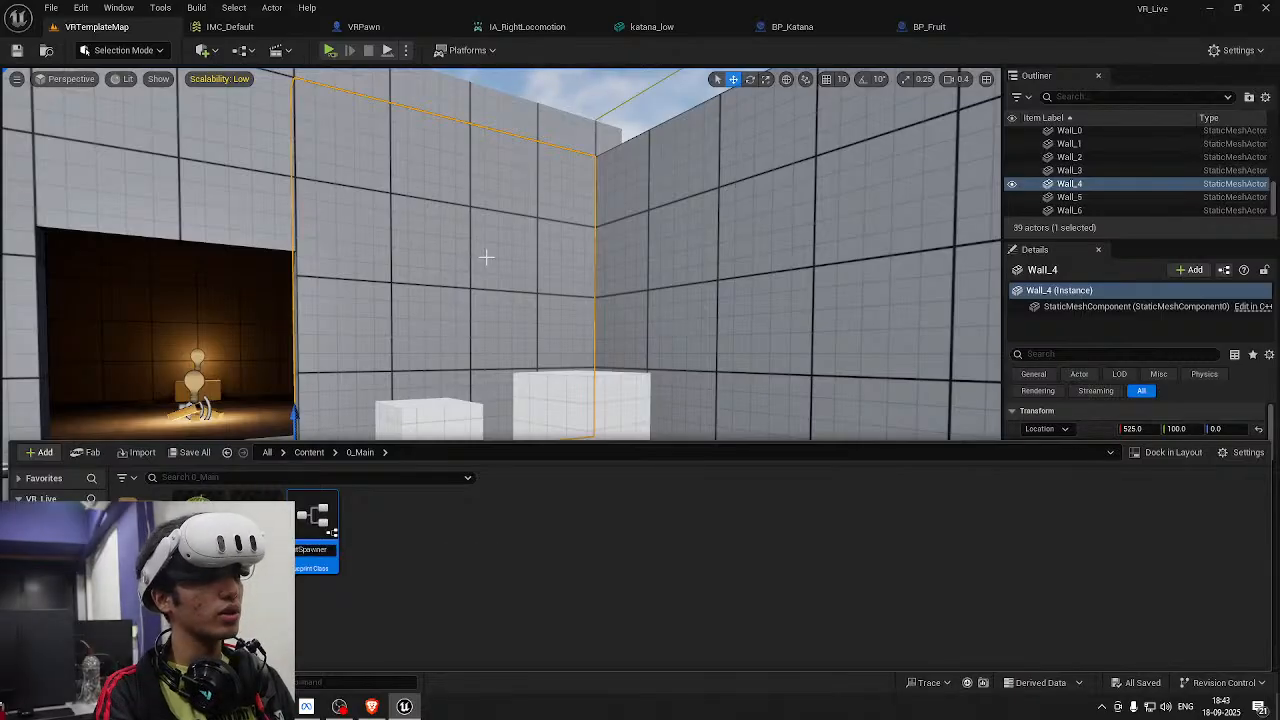
key("Return")
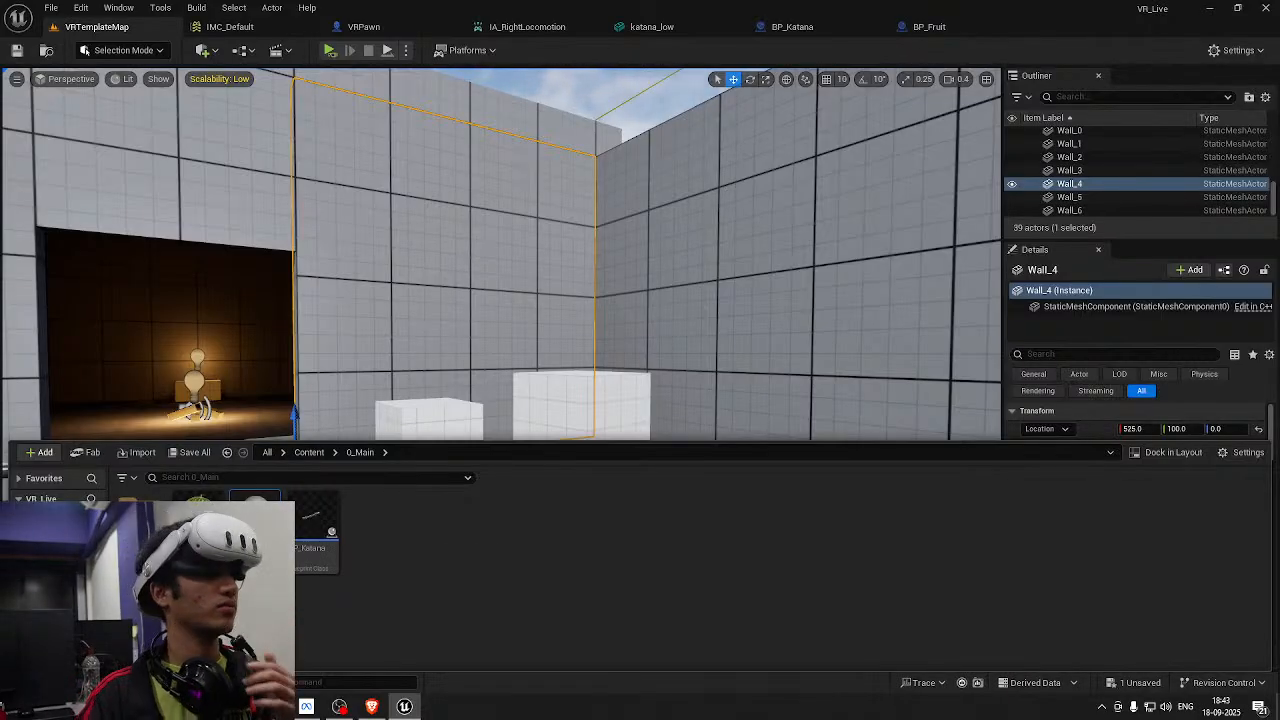
In BP_FruitSpawner's event graph, add a Set Timer by Event node executed from Event BeginPlay
double_click(255, 525)
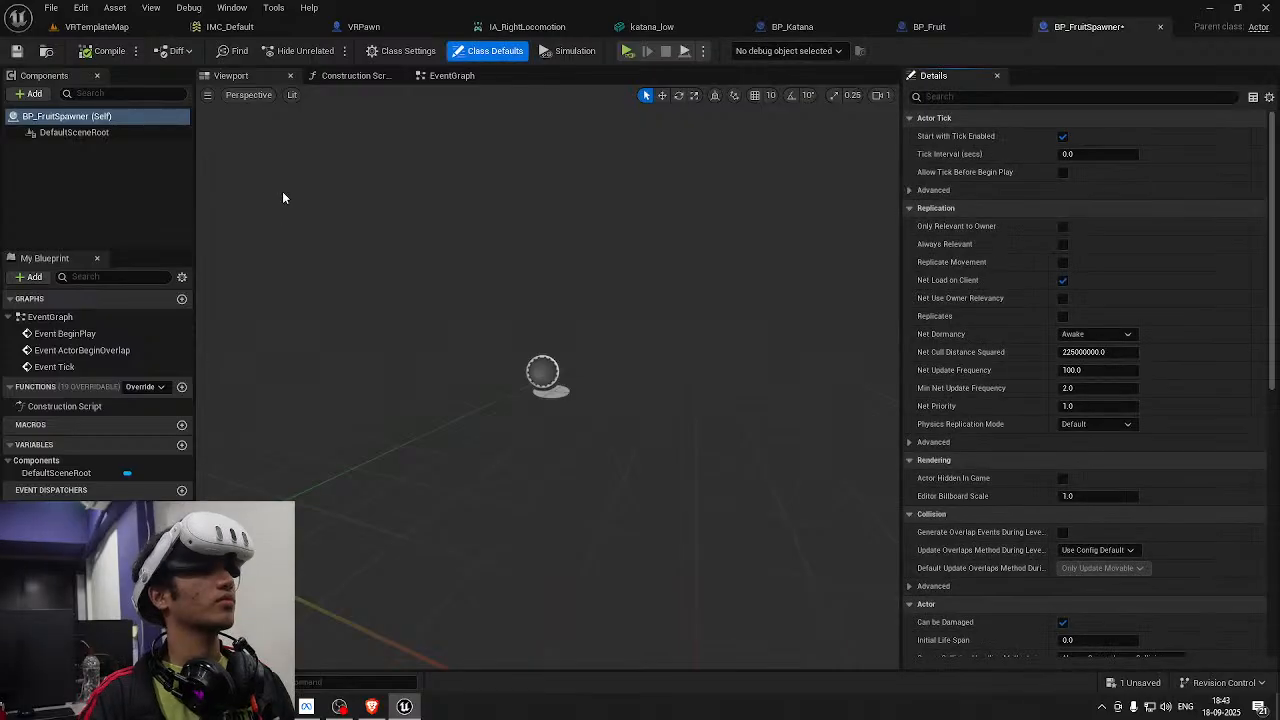
left_click(445, 77)
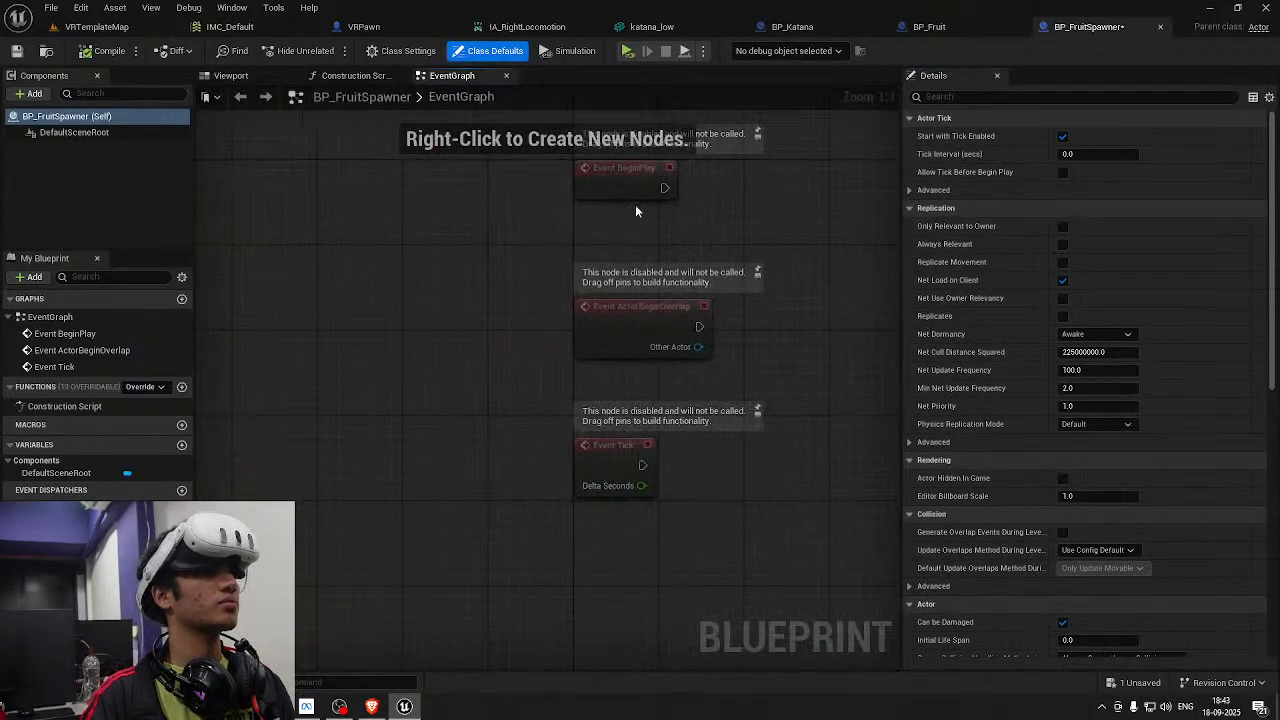
right_click_drag(617, 298, 518, 498)
left_click_drag(549, 374, 688, 186)
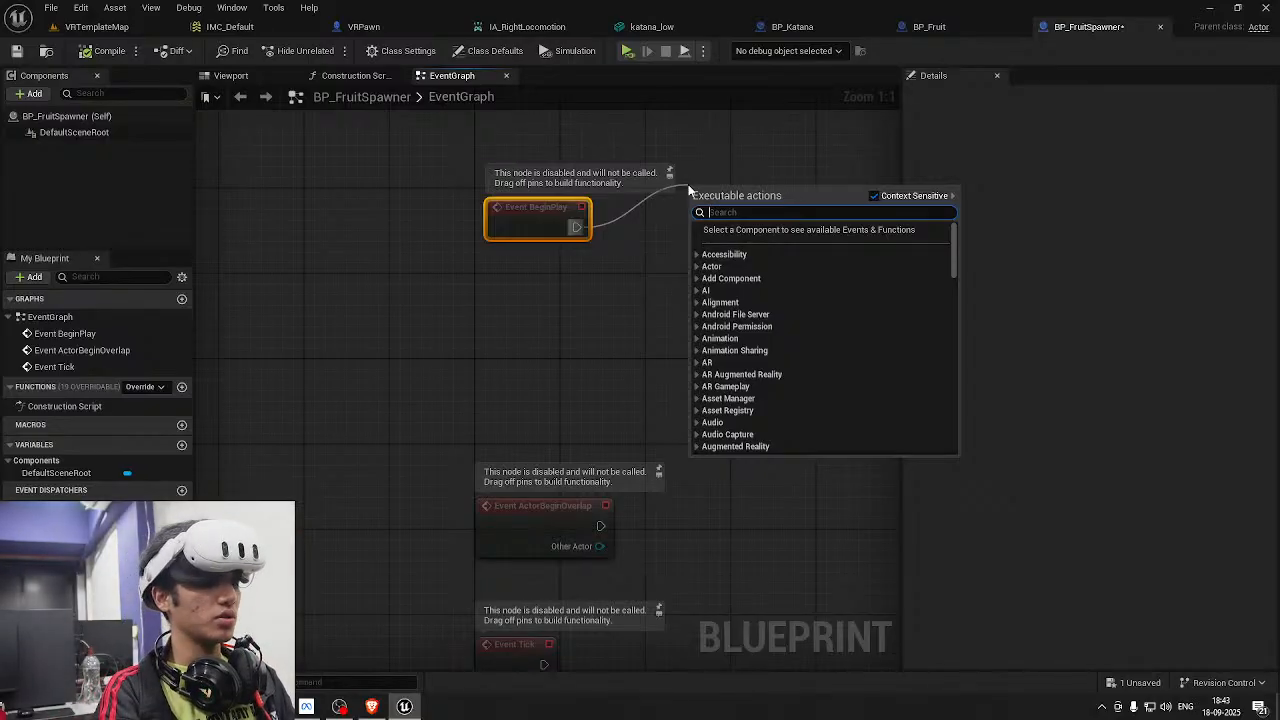
type("set timer by e")
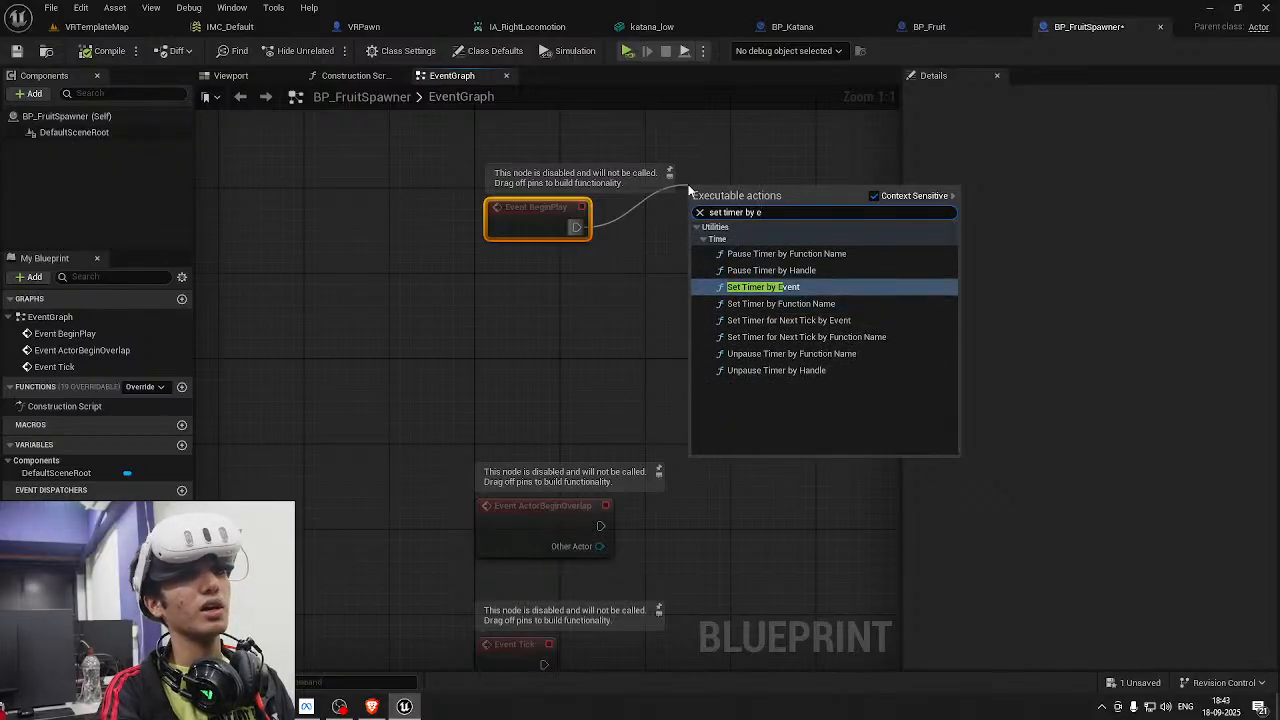
key("Return")
Set the Set Timer by Event node's time to 1.0 and enable looping
left_click_drag(510, 162, 825, 248)
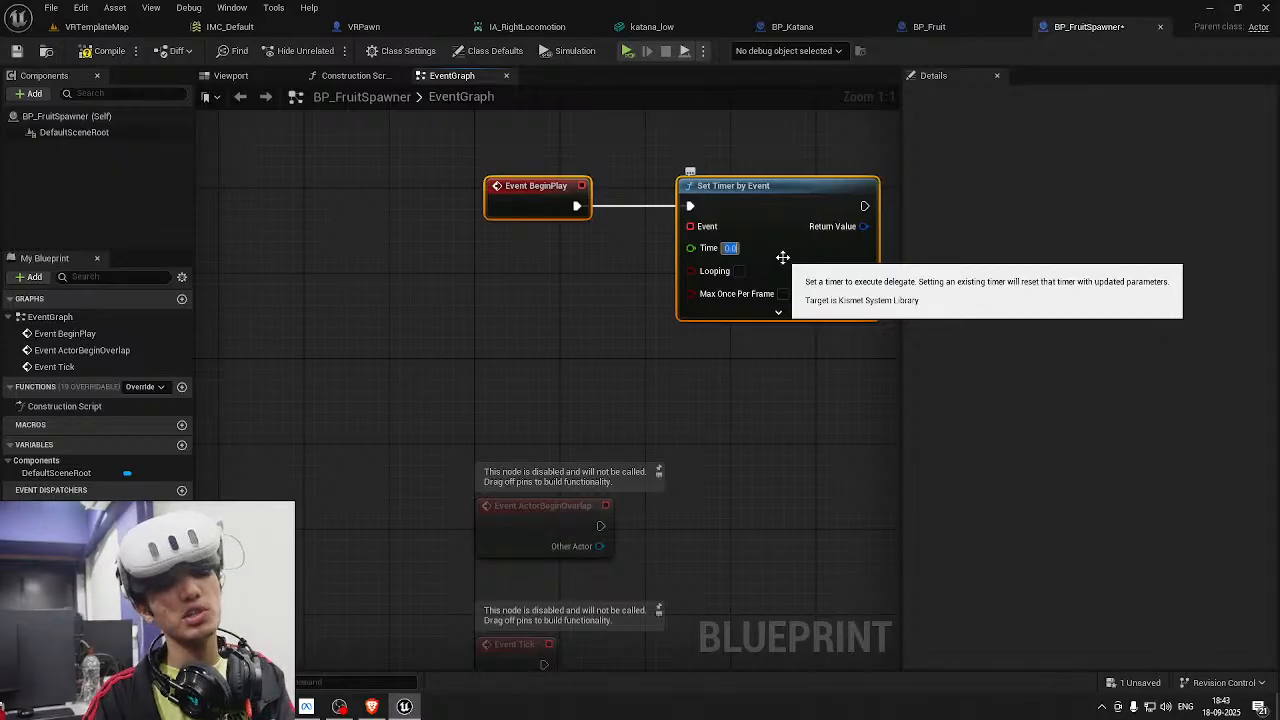
type("1")
left_click(739, 271)
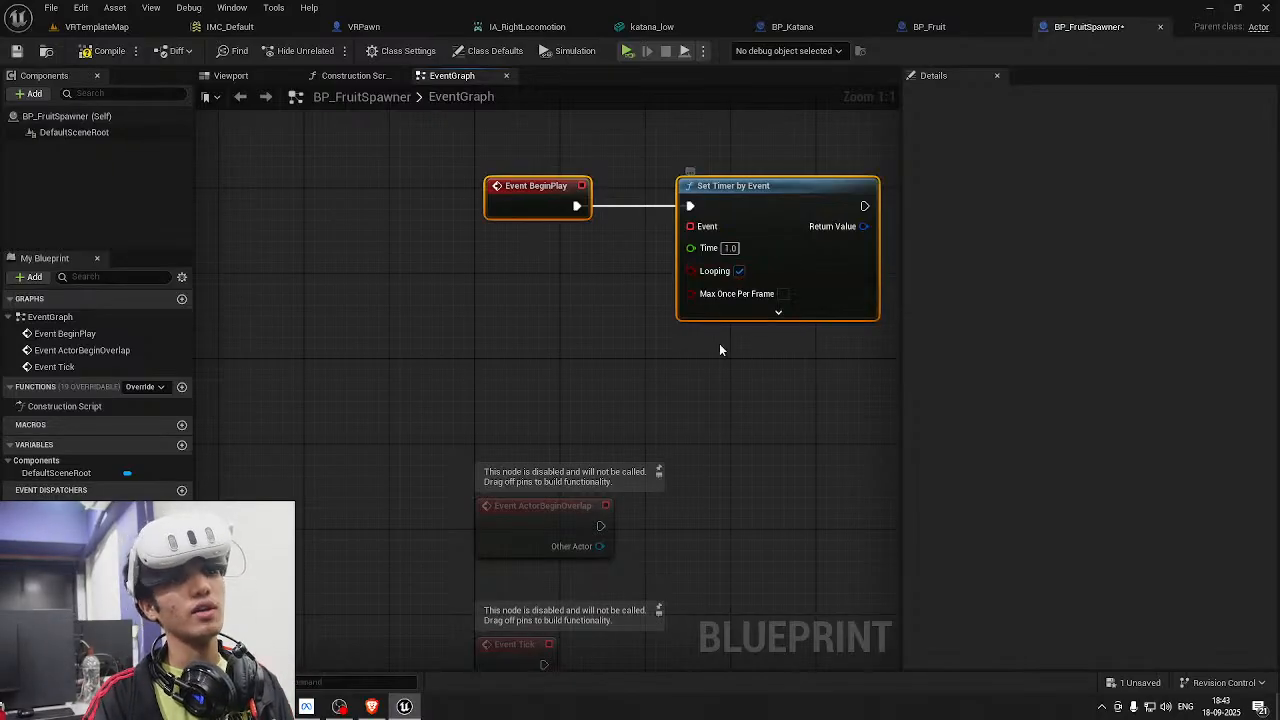
key("ctrl+s")
Add a custom event bound to the timer node's Event input, keeping the default name CustomEvent
right_click_drag(719, 345, 832, 358)
left_click_drag(817, 229, 503, 332)
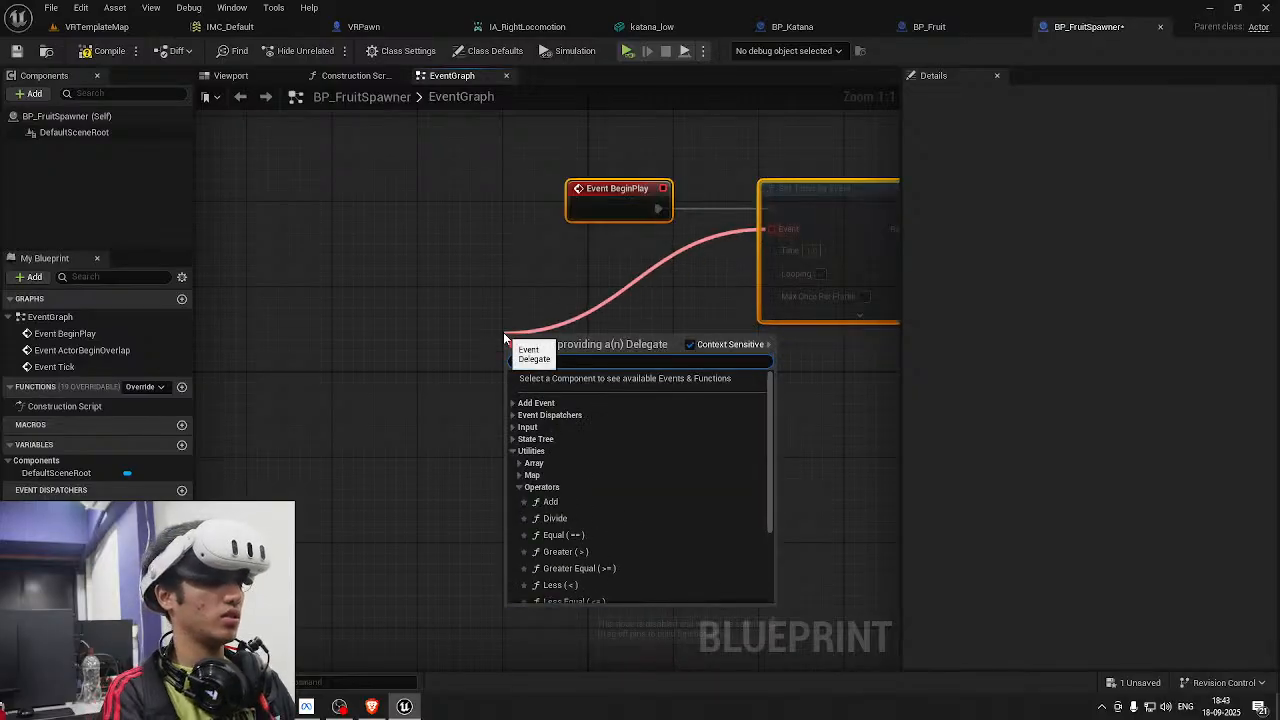
type("custom")
key("Return")
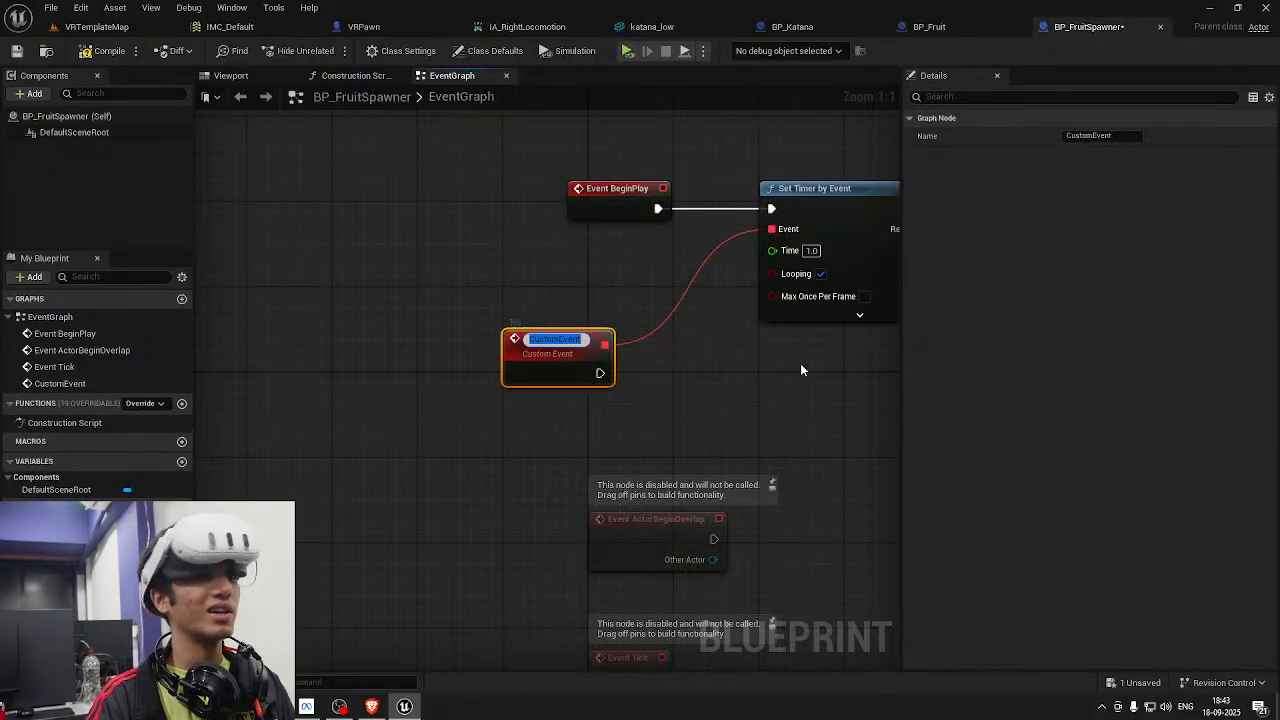
right_click_drag(661, 377, 482, 329)
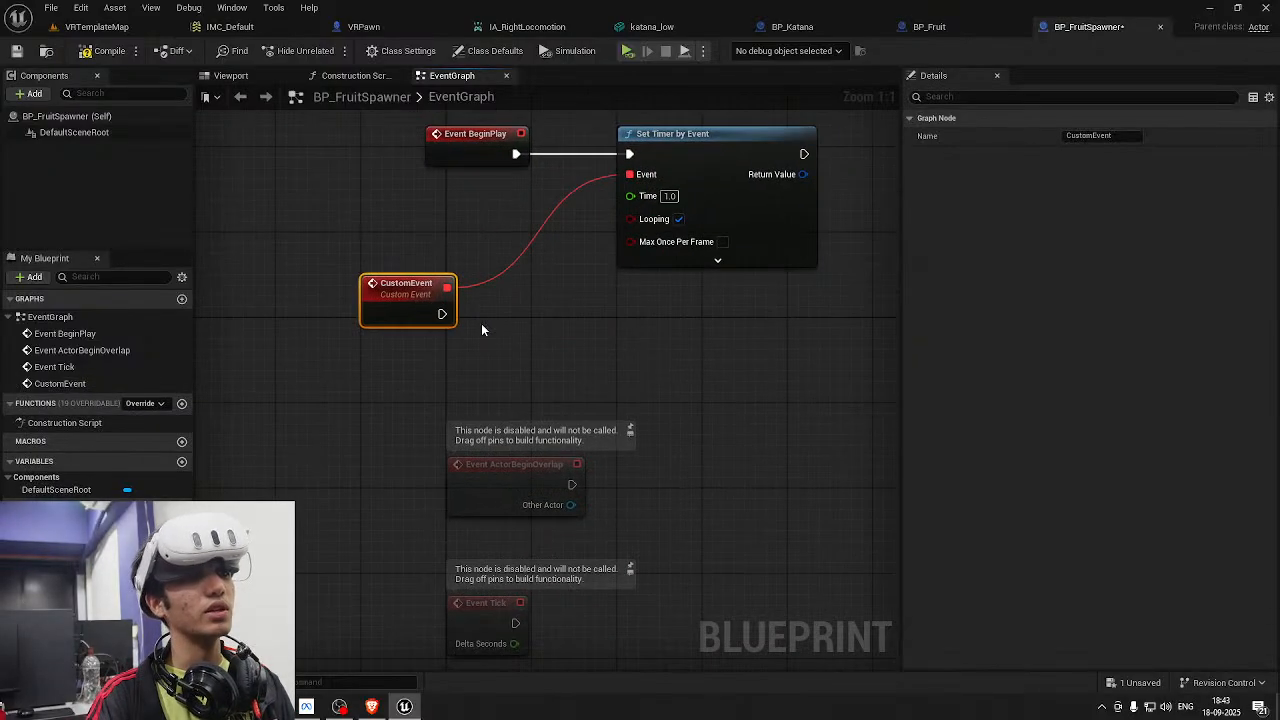
Rename the custom event bound to the timer as Spawn
double_click(429, 290)
type("Saawn")
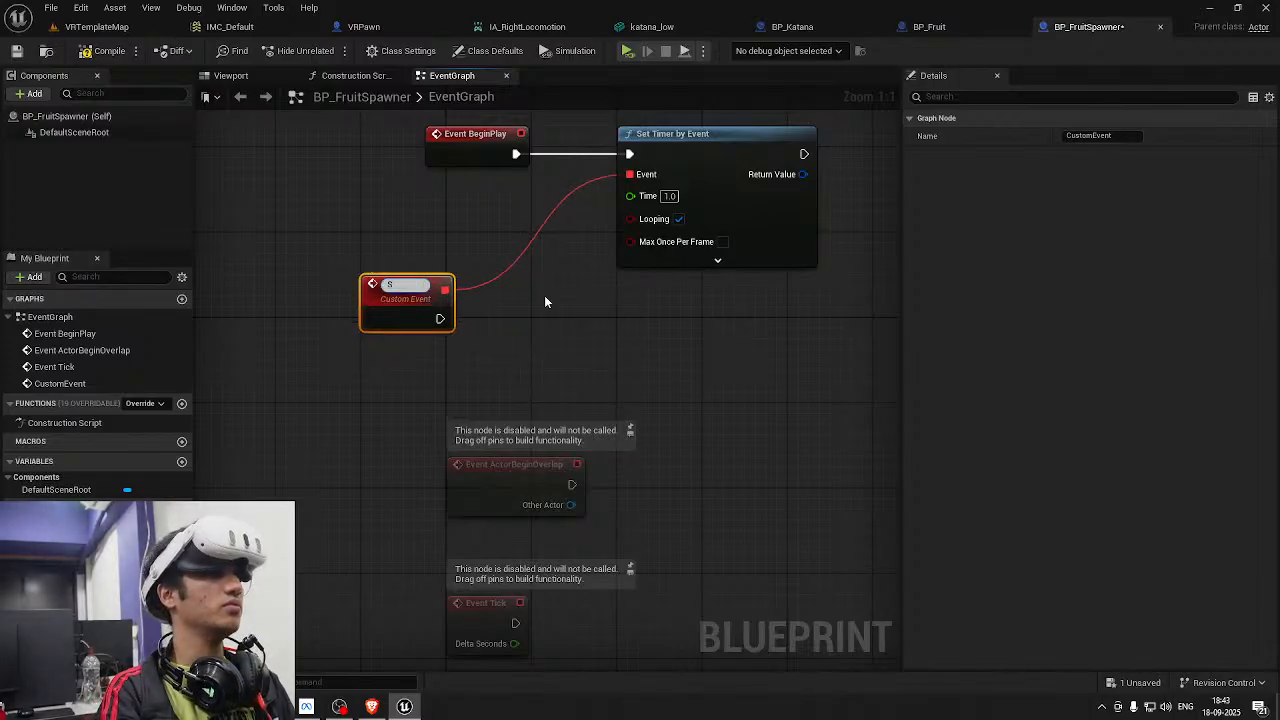
key("Return")
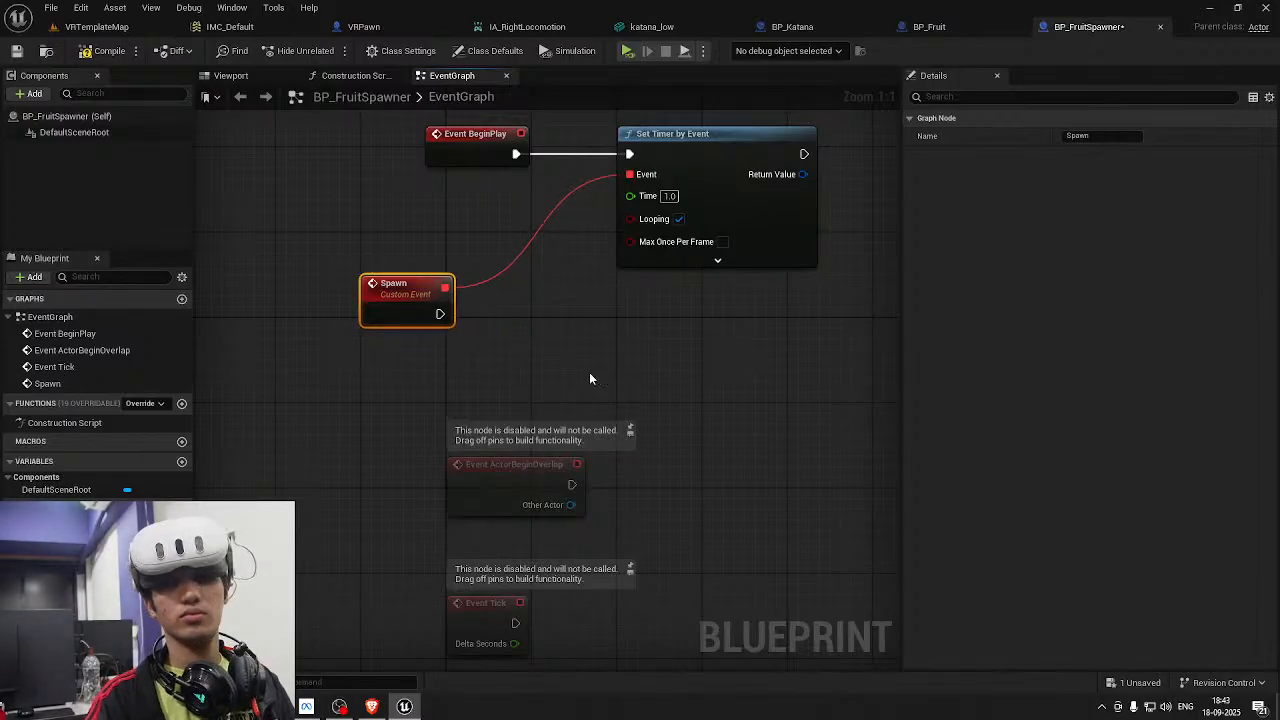
Delete the disabled Event ActorBeginOverlap and Event Tick nodes from the event graph
right_click_drag(589, 372, 457, 297)
left_click_drag(393, 347, 398, 521)
key("Delete")
key("Delete")
Add a Spawn Actor from Class node executed from the Spawn event and line both nodes up below the timer
left_click_drag(447, 207, 455, 205)
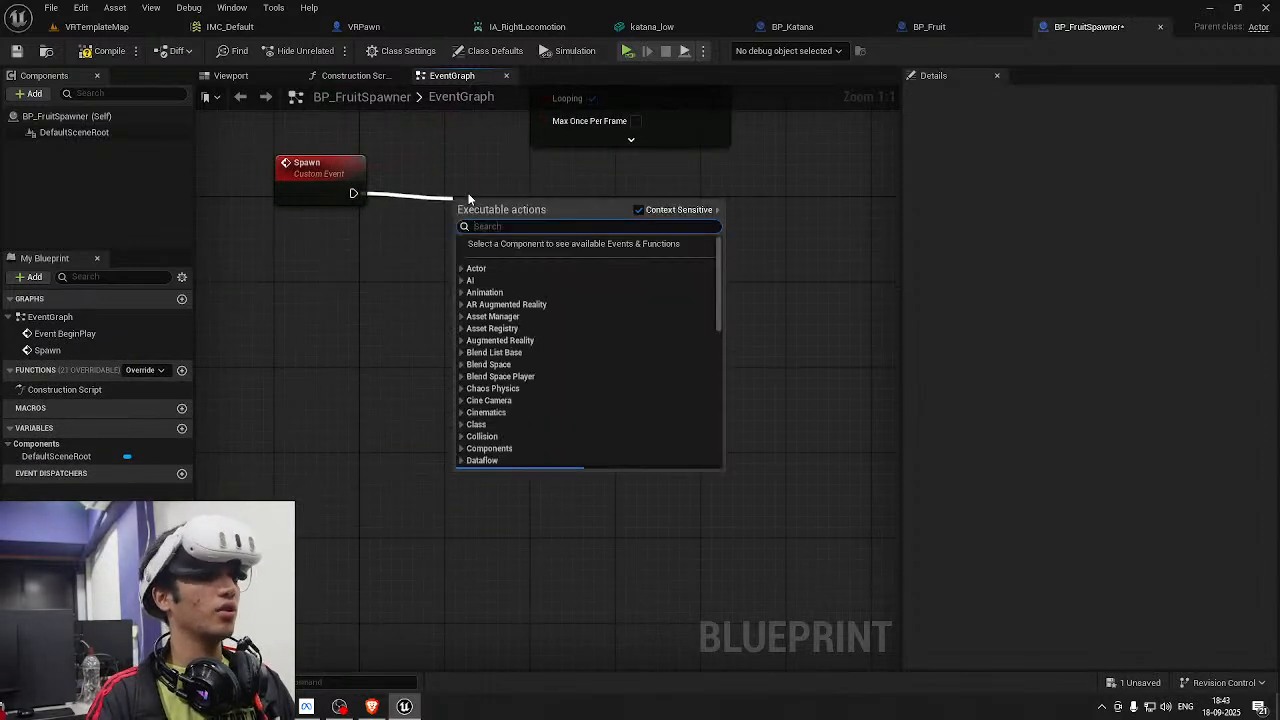
type("spawn actor from class")
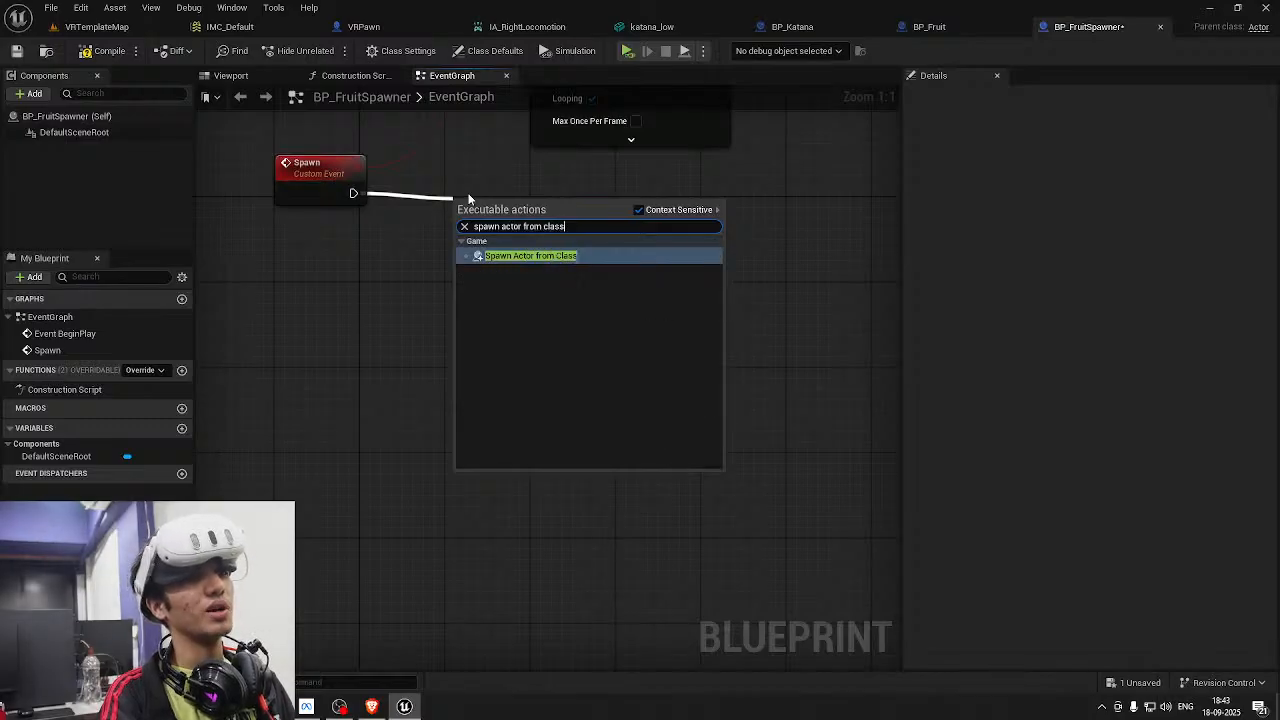
key("Return")
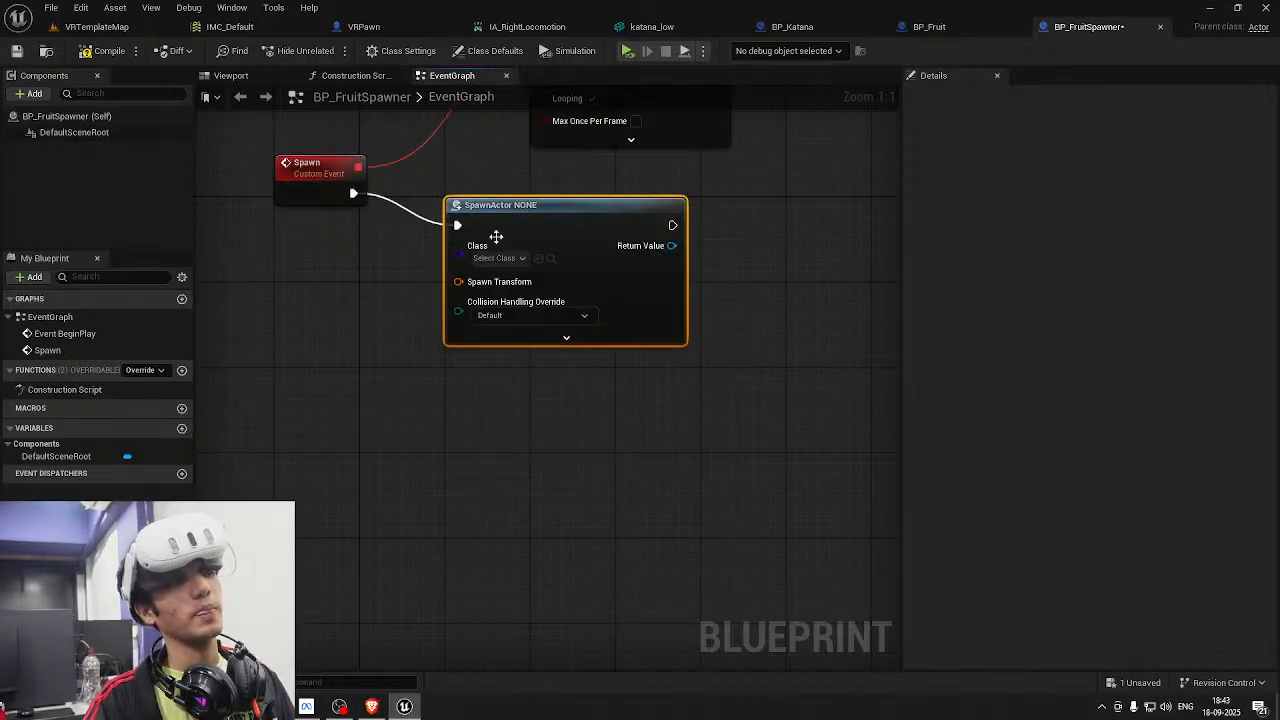
left_click_drag(511, 214, 627, 183)
left_click_drag(246, 192, 651, 272)
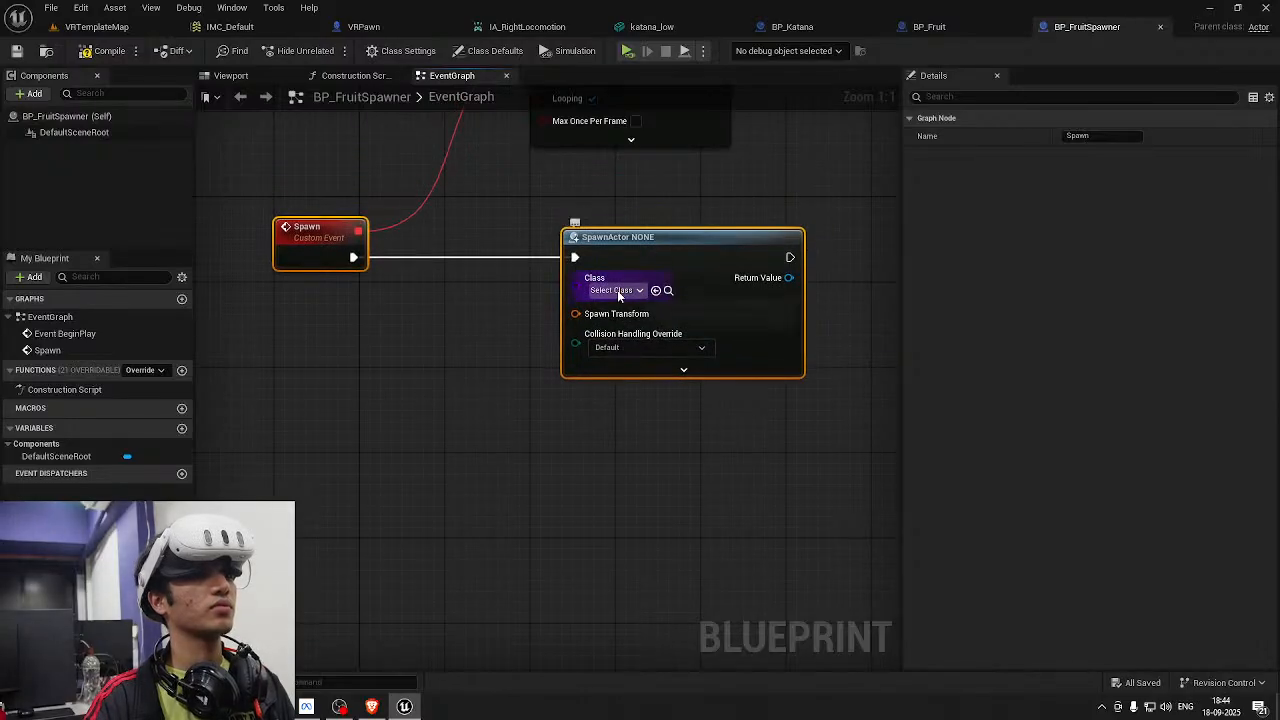
Set the SpawnActor node's class to BP_Fruit and compile the blueprint
left_click(617, 290)
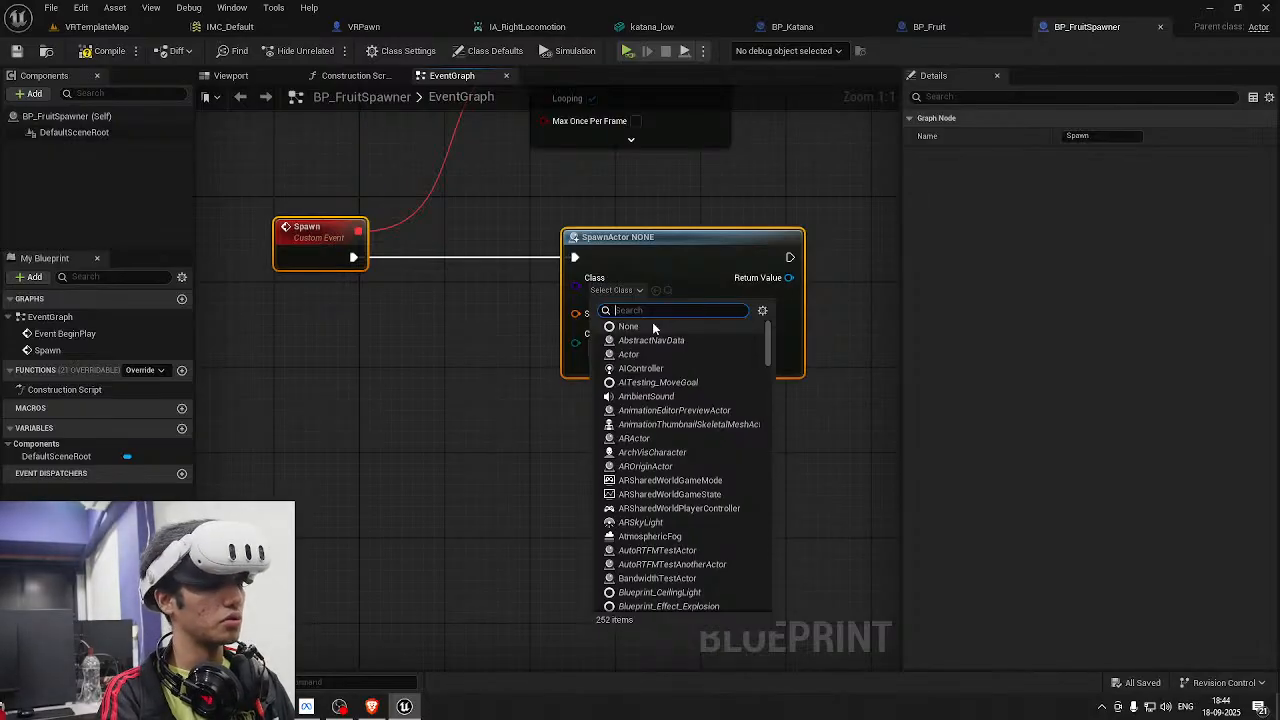
type("BP_fr")
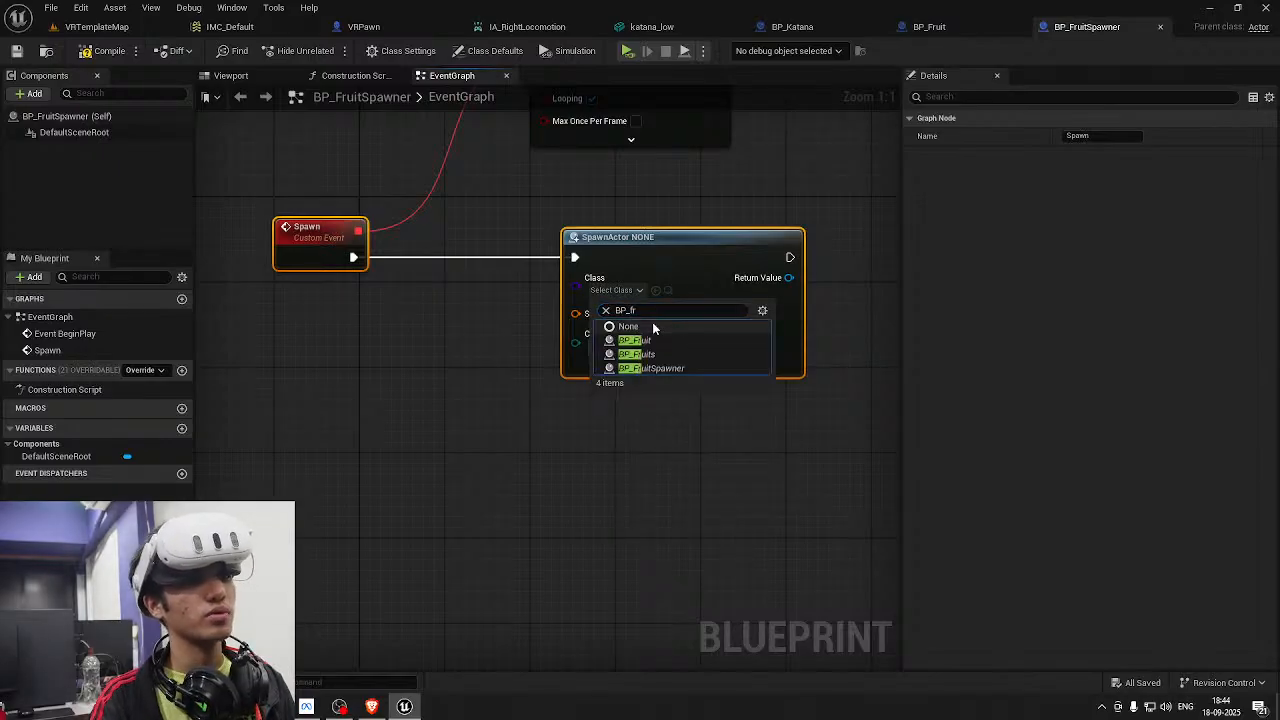
left_click(640, 340)
right_click_drag(804, 344, 678, 376)
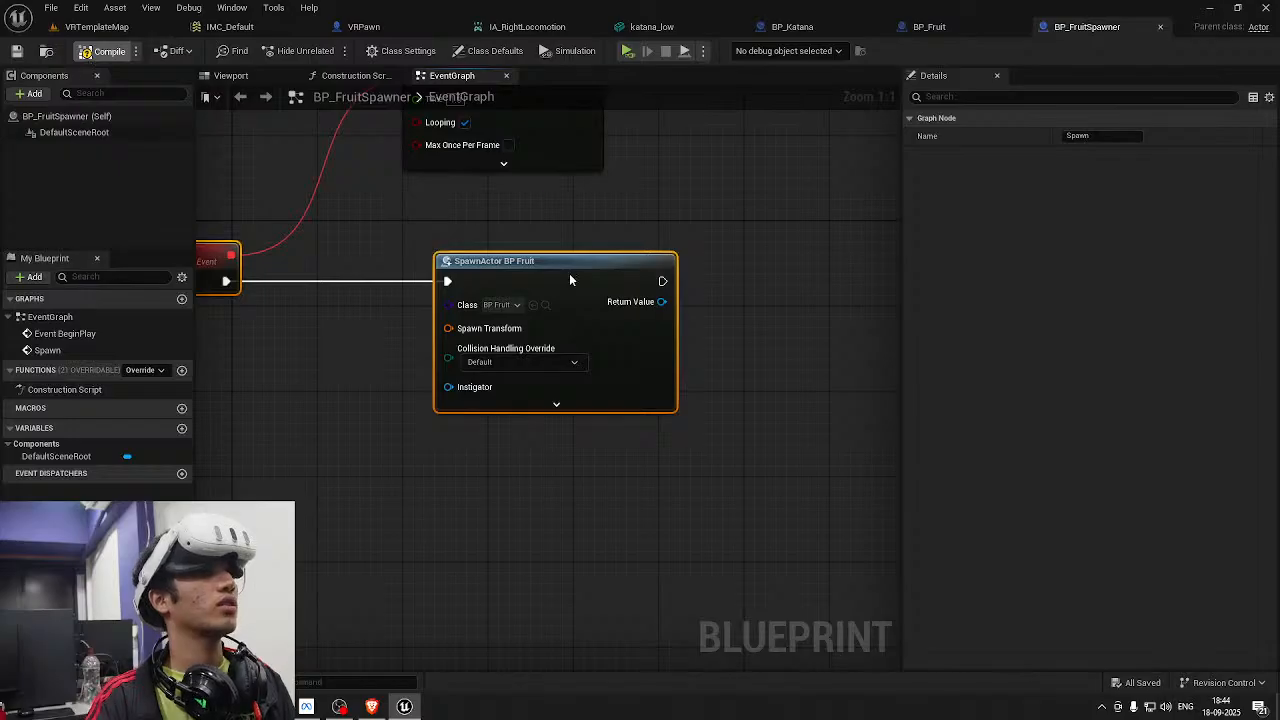
right_click_drag(570, 275, 589, 264)
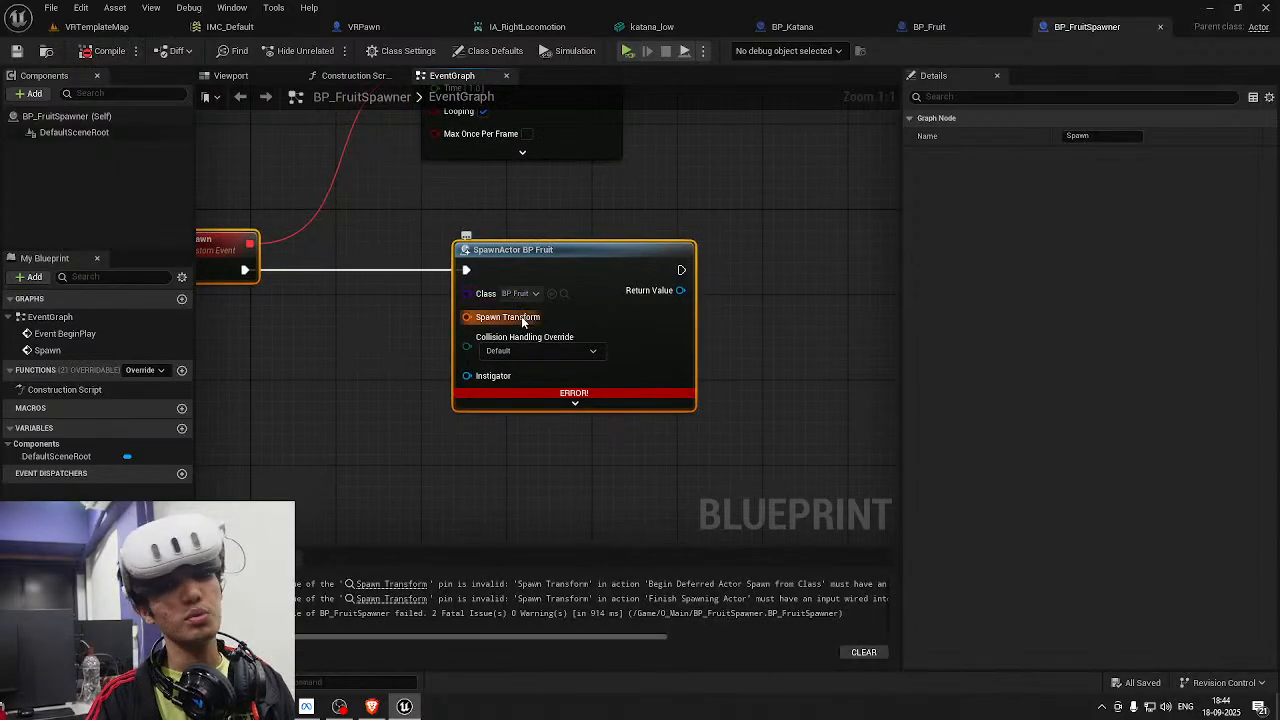
Feed the Spawn Transform input from a Get Actor Transform node targeting self, placed beside the Spawn event
left_click_drag(522, 322, 380, 324)
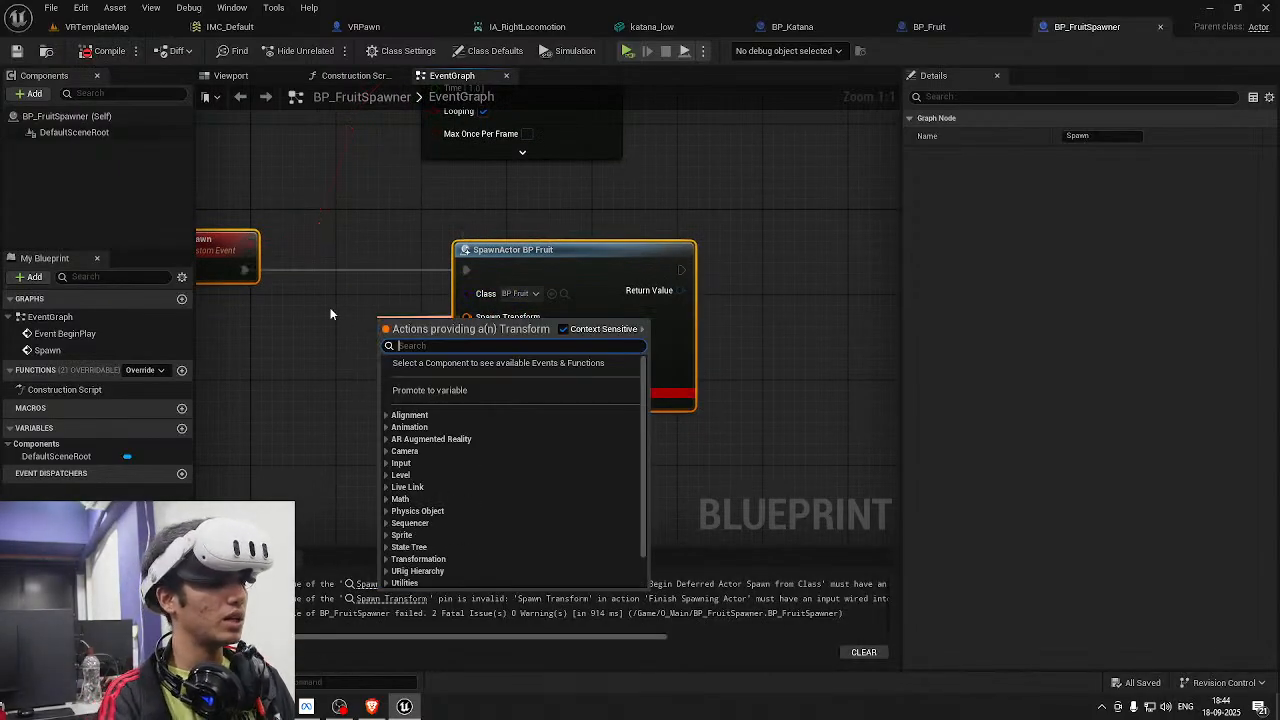
type("get actor tran")
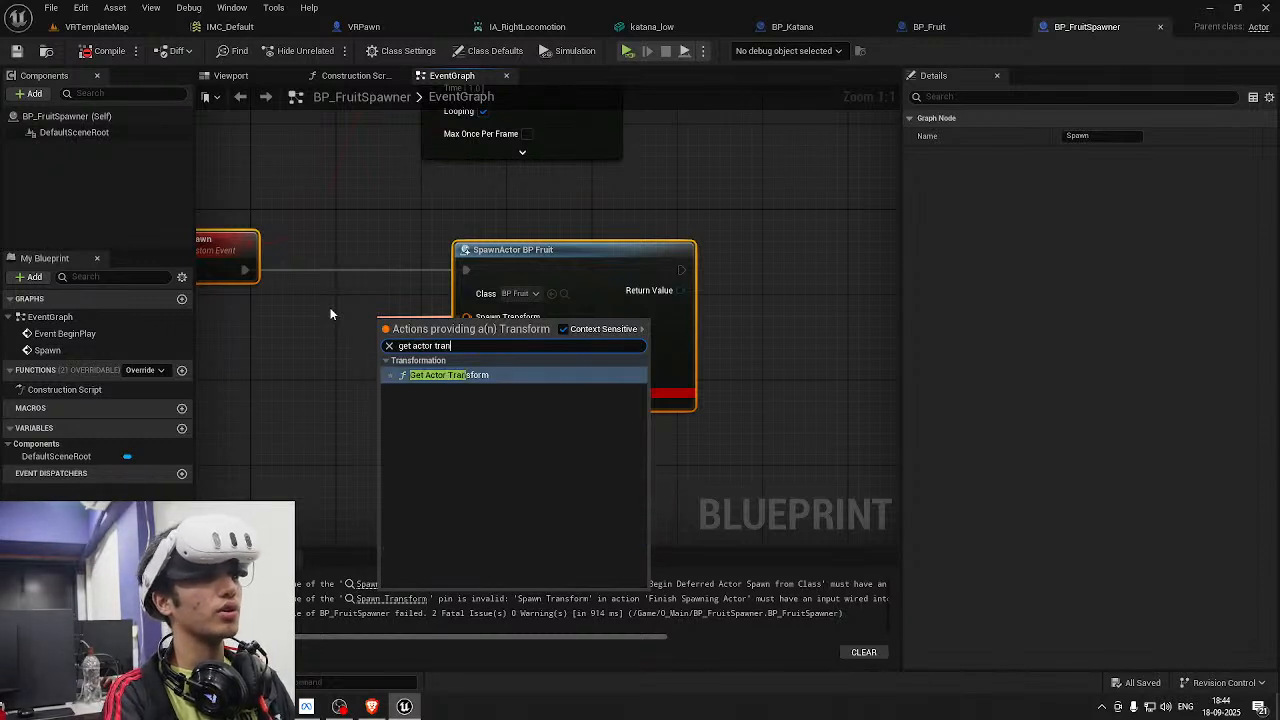
key("Return")
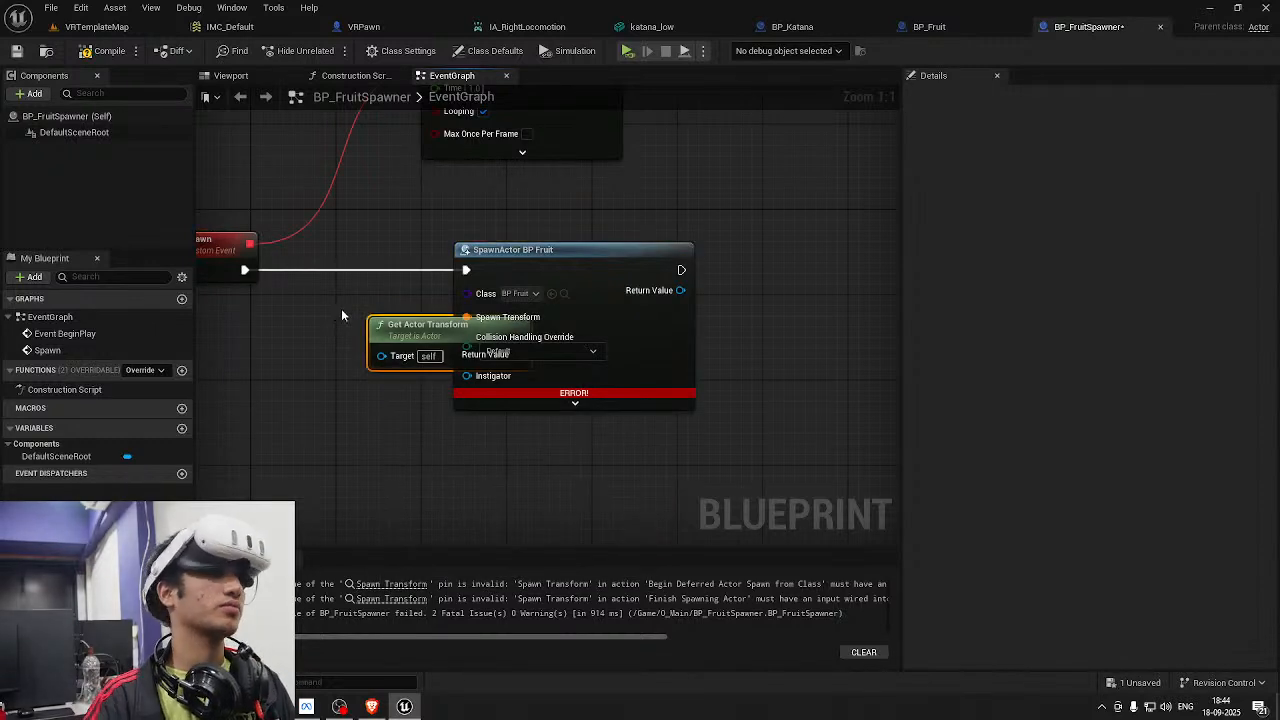
left_click_drag(420, 324, 292, 313)
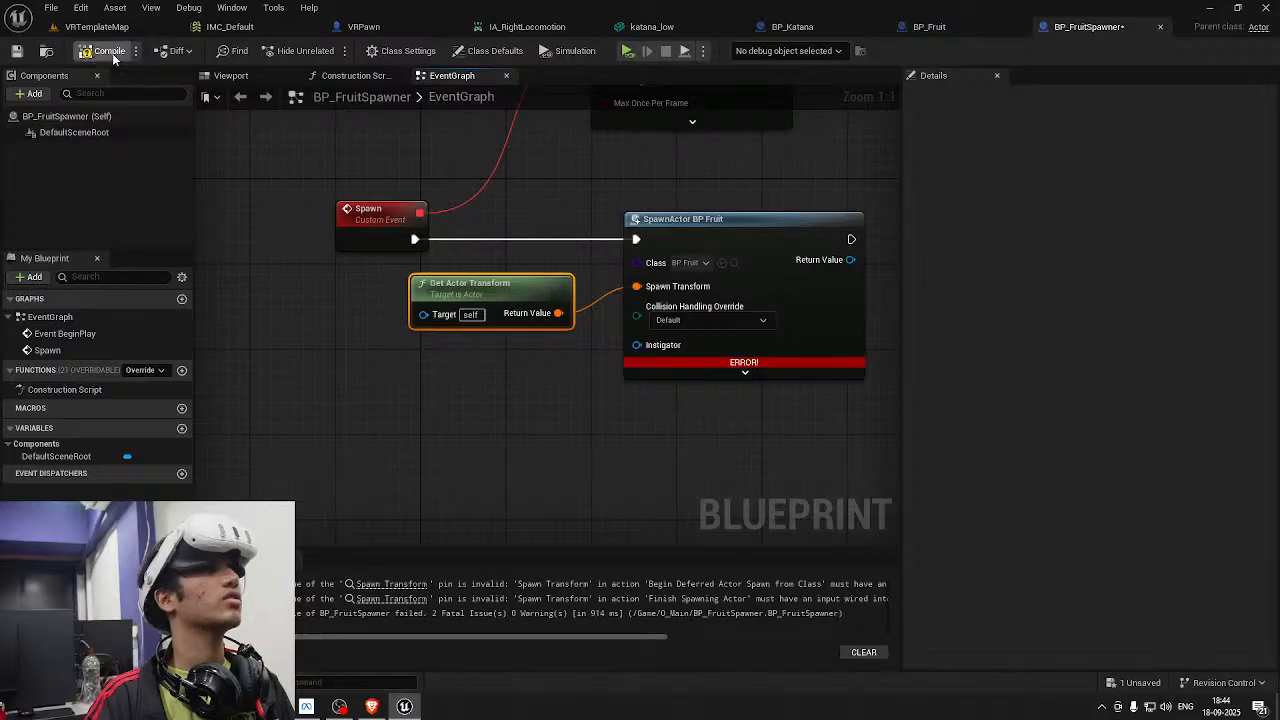
Place a BP_FruitSpawner actor on top of the table block in VRTemplateMap
left_click(110, 28)
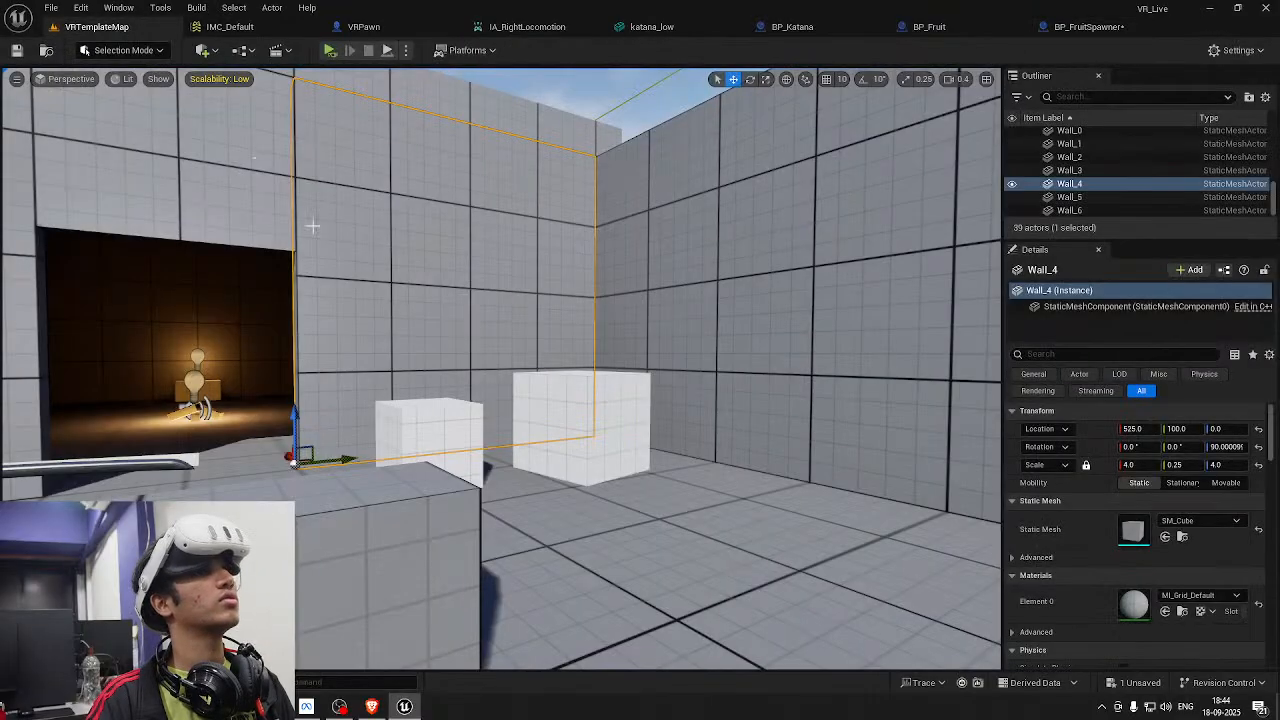
right_click_drag(562, 366, 430, 372)
key("w")
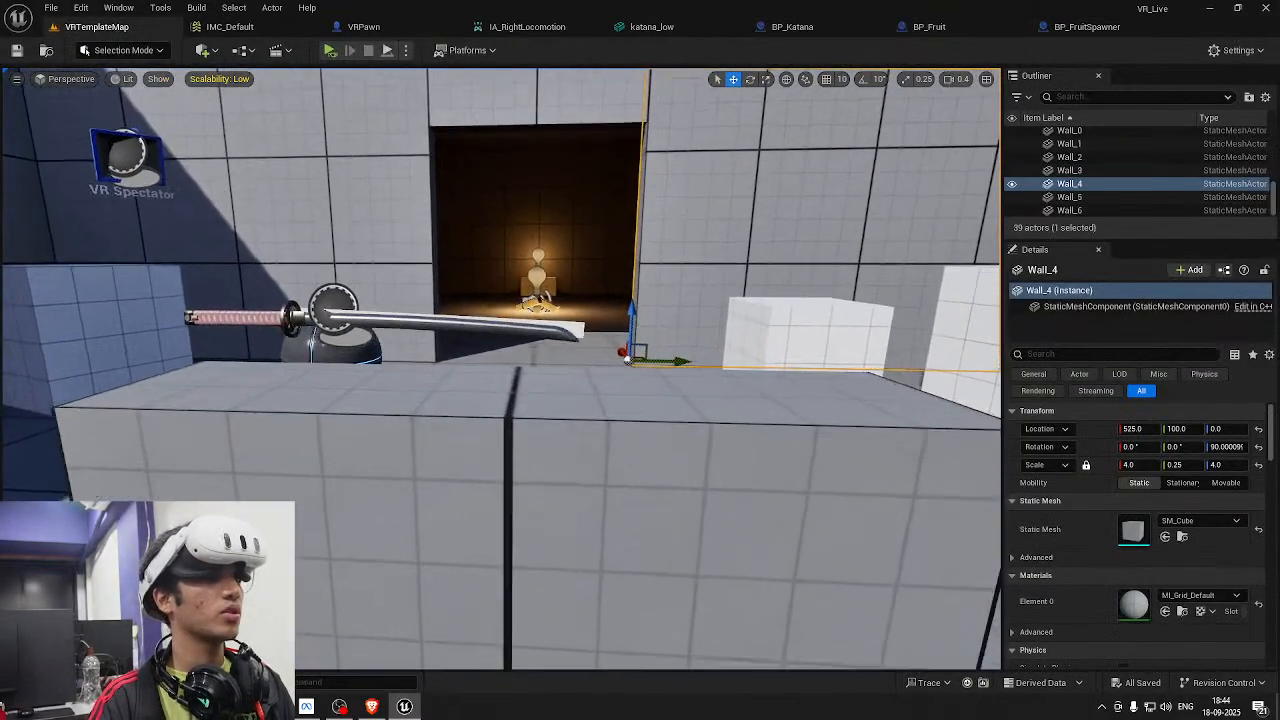
key("ctrl+space")
left_click_drag(312, 522, 707, 421)
Move the BP_FruitSpawner actor to about X 114.9 and Z 85.4 above the block, and save the level
right_click_drag(707, 421, 850, 418)
key("a")
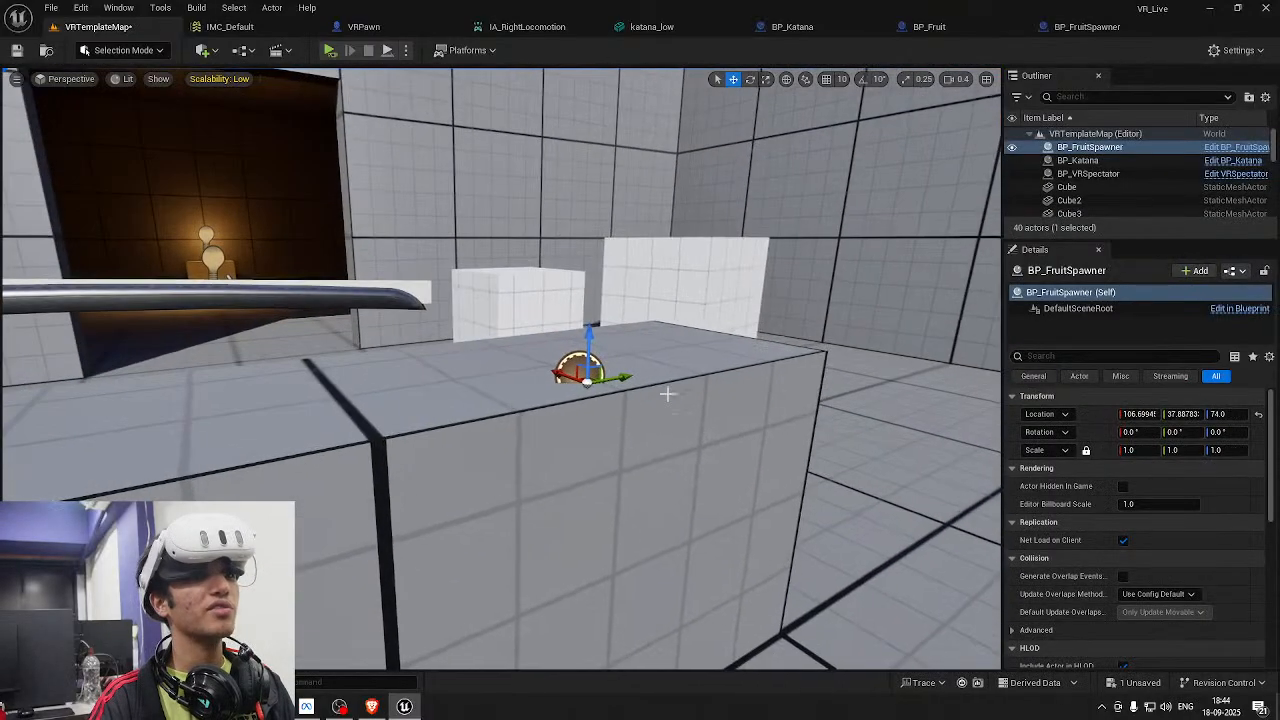
left_click_drag(592, 344, 592, 279)
key("s")
right_click_drag(606, 318, 640, 318)
key("a")
left_click_drag(520, 355, 500, 356)
key("ctrl+s")
Run the level in Simulate mode to check the fruit spawning, stop it and close the message log
left_click(405, 50)
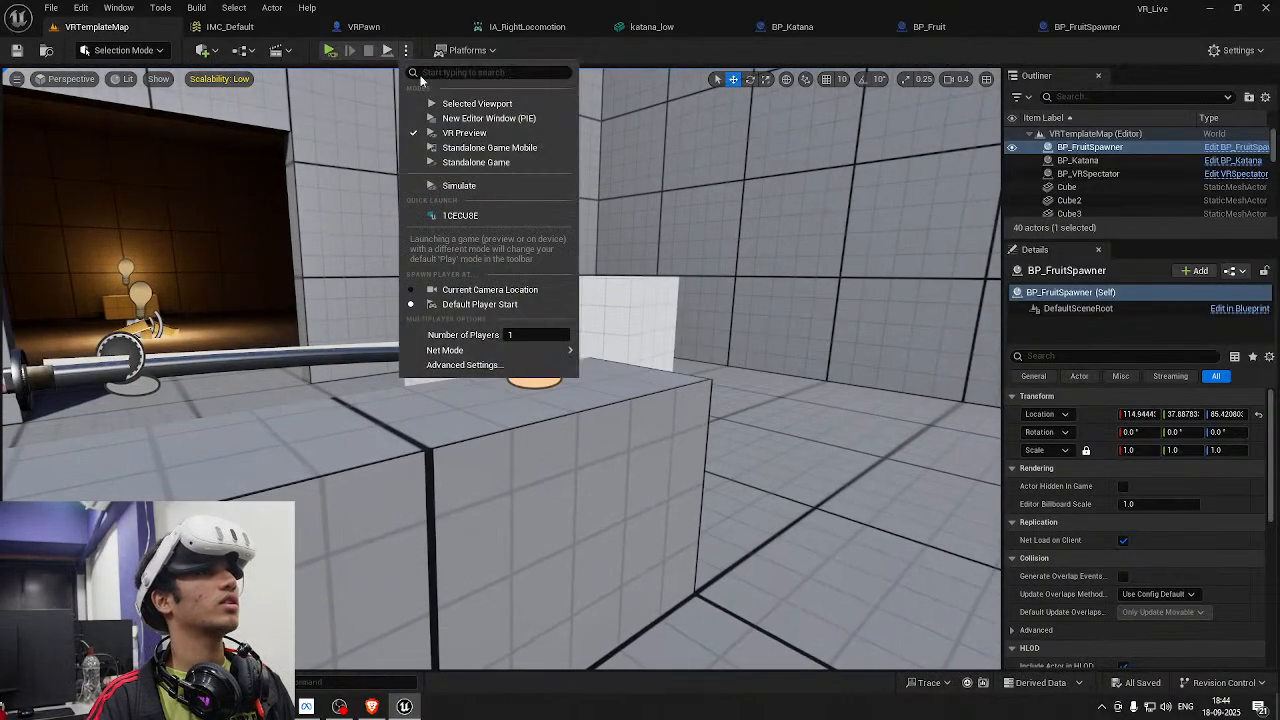
left_click(458, 184)
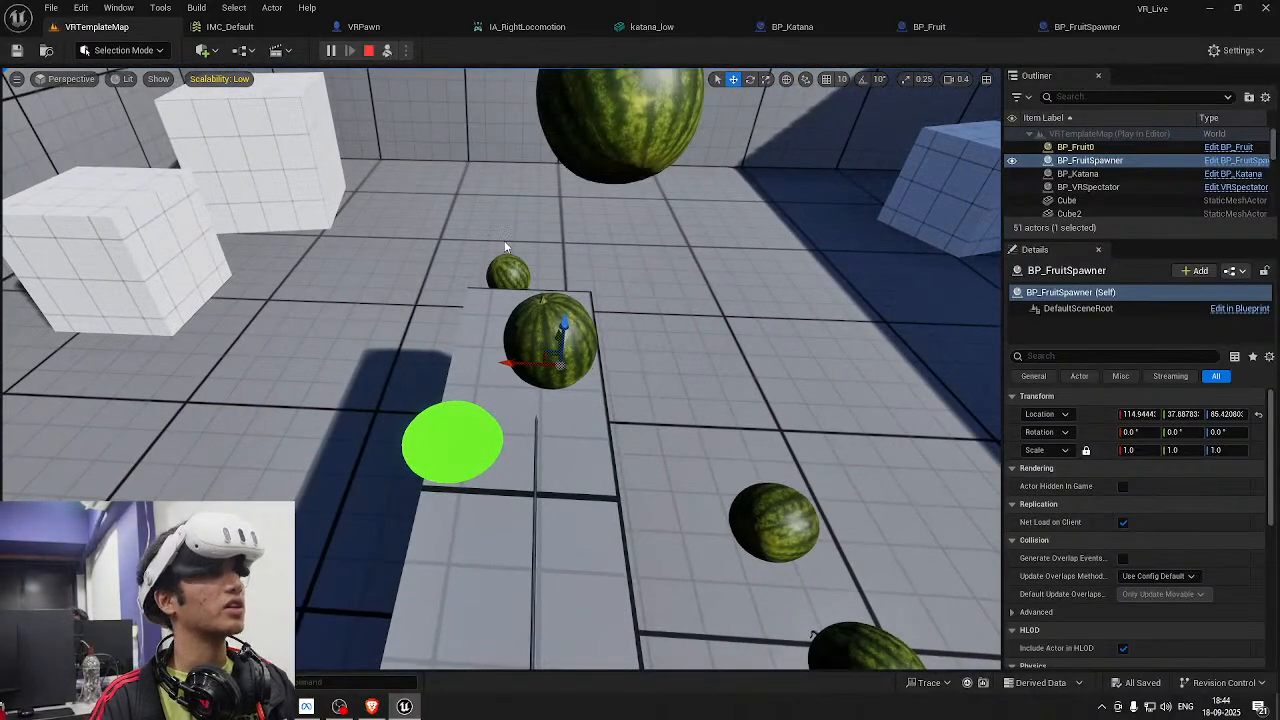
key("Escape")
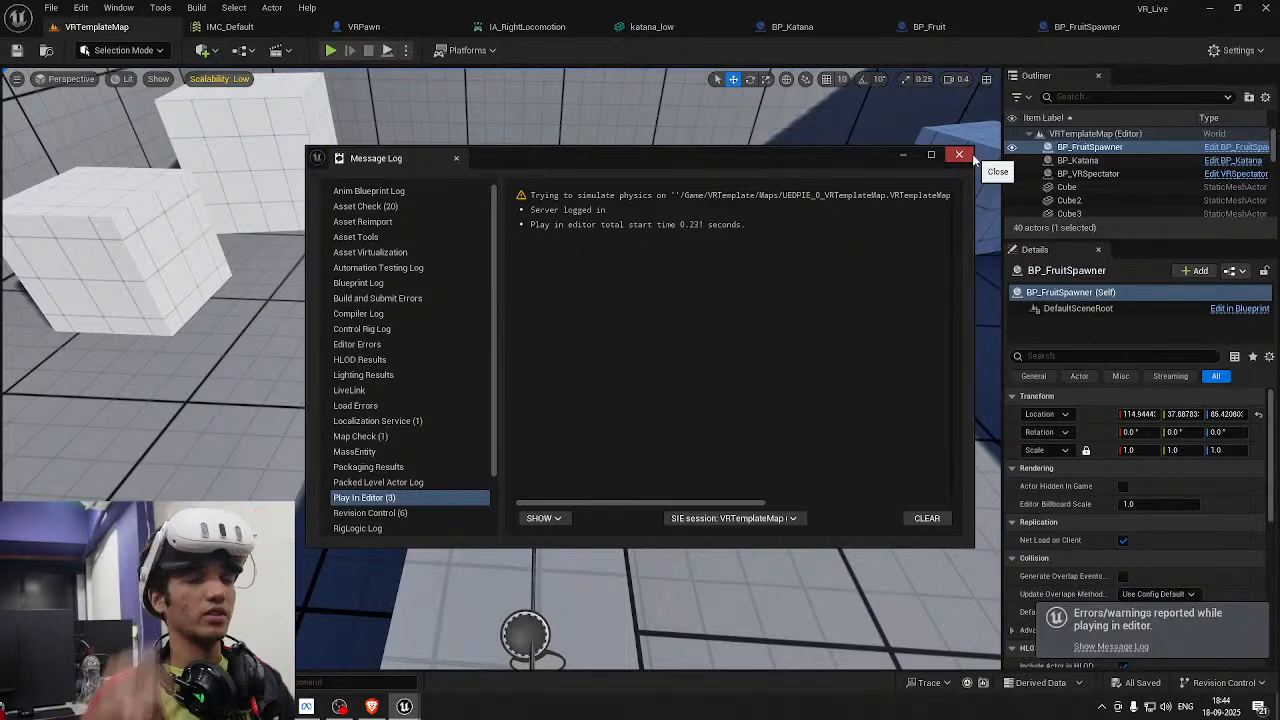
left_click(953, 158)
Shift BP_Katana along the table away from the spawner to about Y -66.4 and save the level
mouse_move(573, 245)
right_mouse_down()
mouse_move(480, 245)
mouse_move(573, 245)
right_mouse_up()
left_click(336, 355)
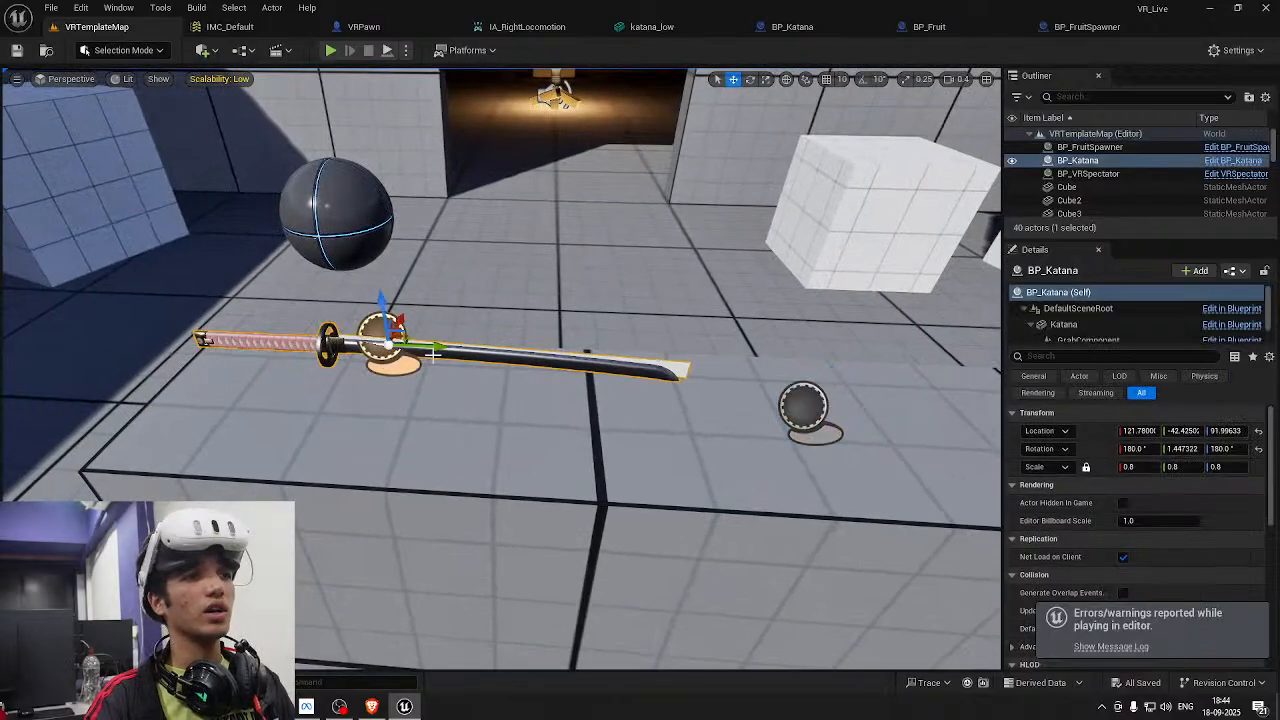
left_click_drag(432, 350, 315, 343)
key("ctrl+s")
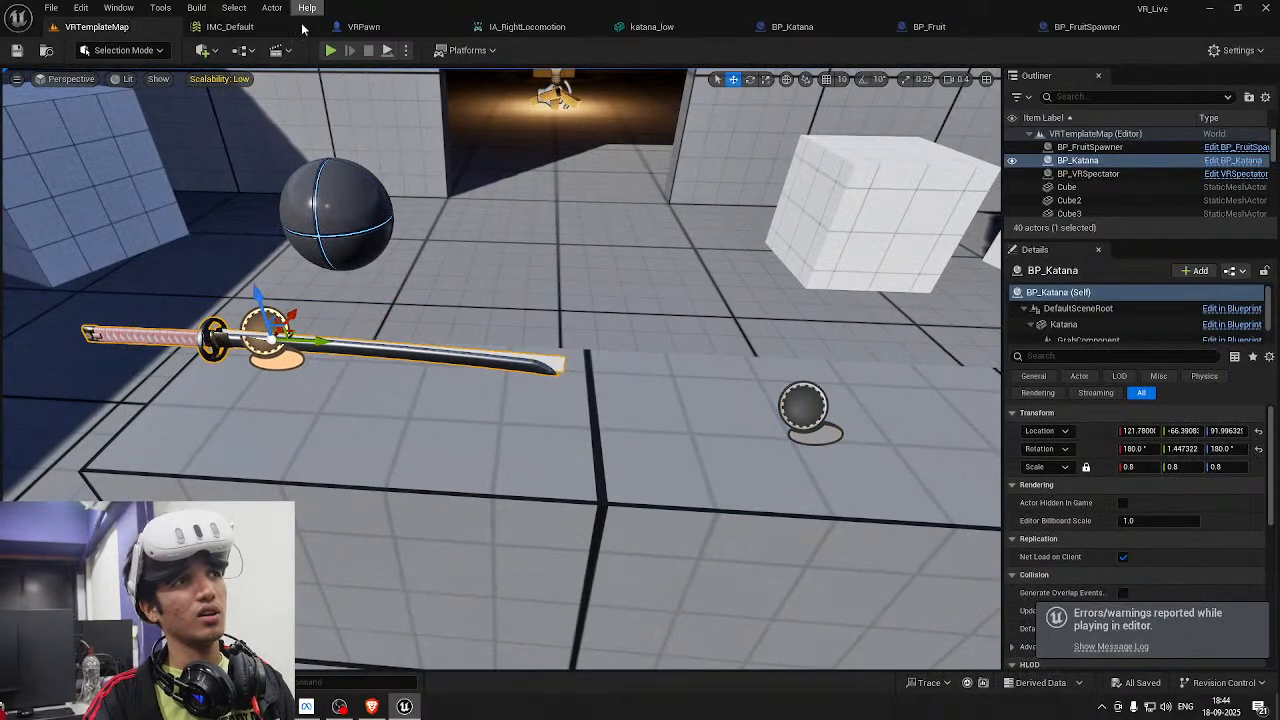
Play the level from the player's viewpoint to check the fruit launches, stop it and close the message log
left_click(331, 50)
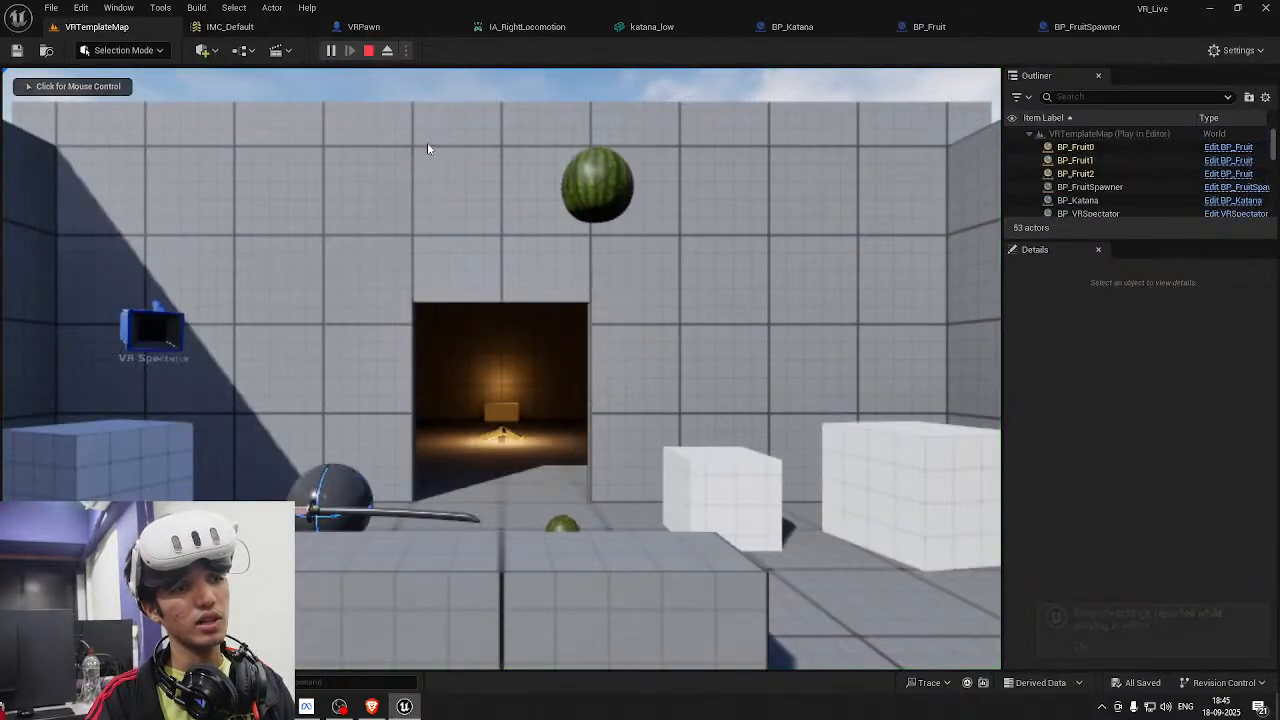
key("Escape")
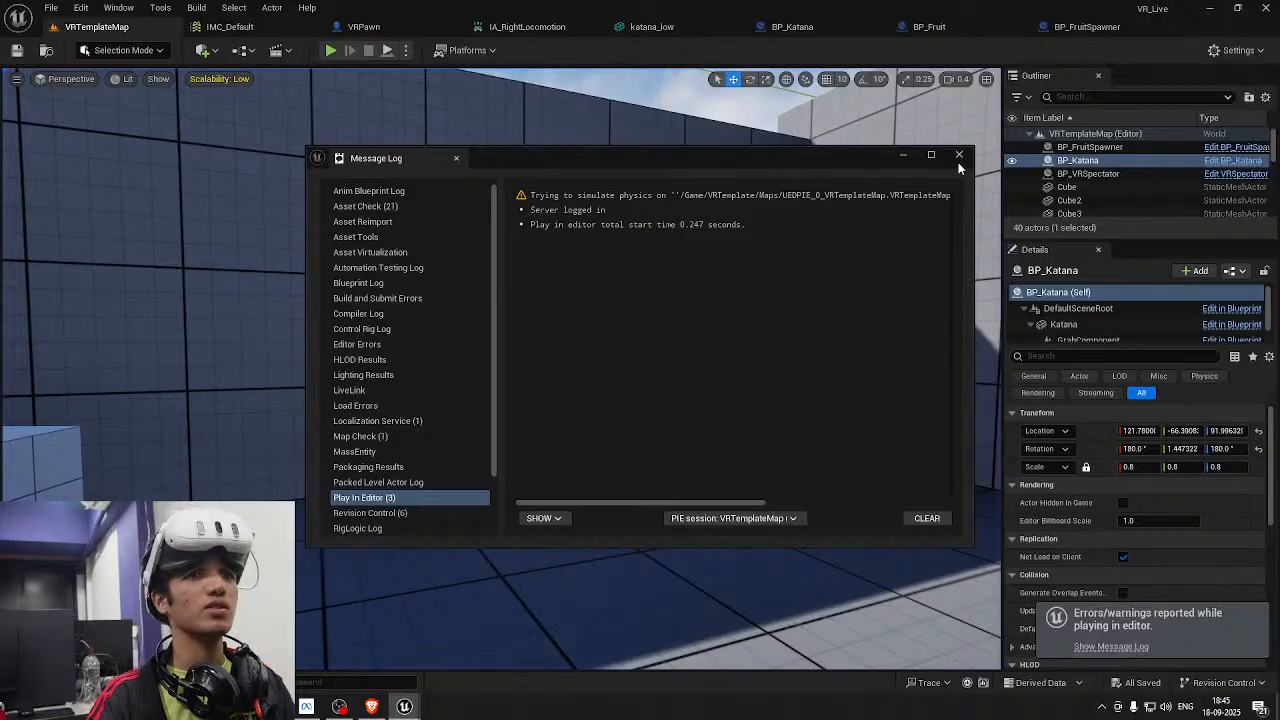
left_click(959, 155)
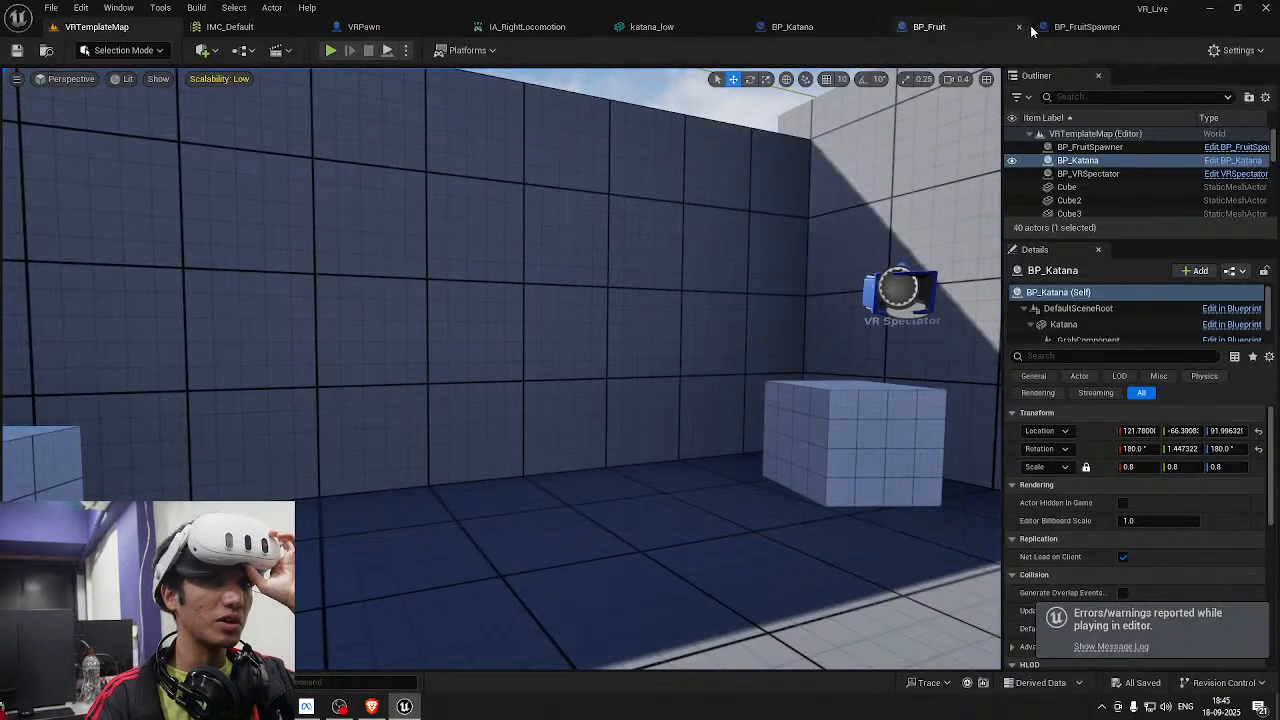
In BP_FruitSpawner, connect a Random Float in Range node to the Time input of Set Timer by Event
left_click(1086, 27)
right_click_drag(820, 170, 660, 263)
scroll(650, 285, "down", 1)
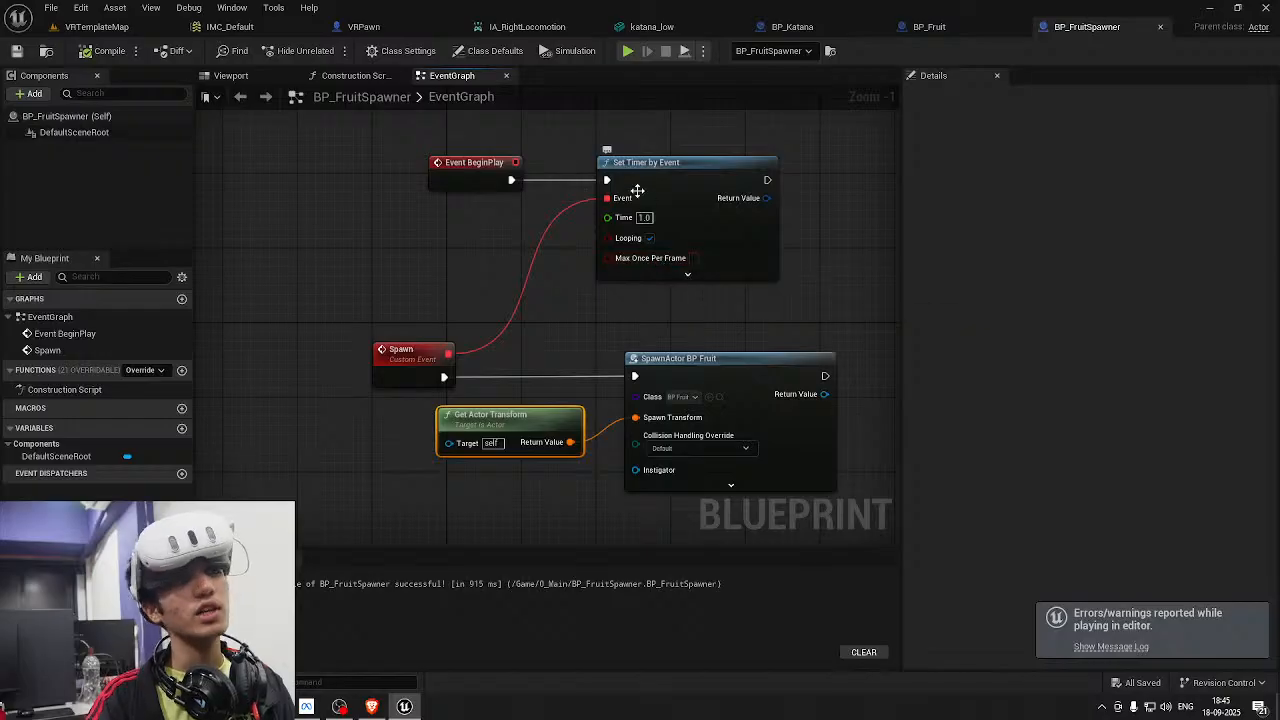
left_click_drag(606, 218, 445, 238)
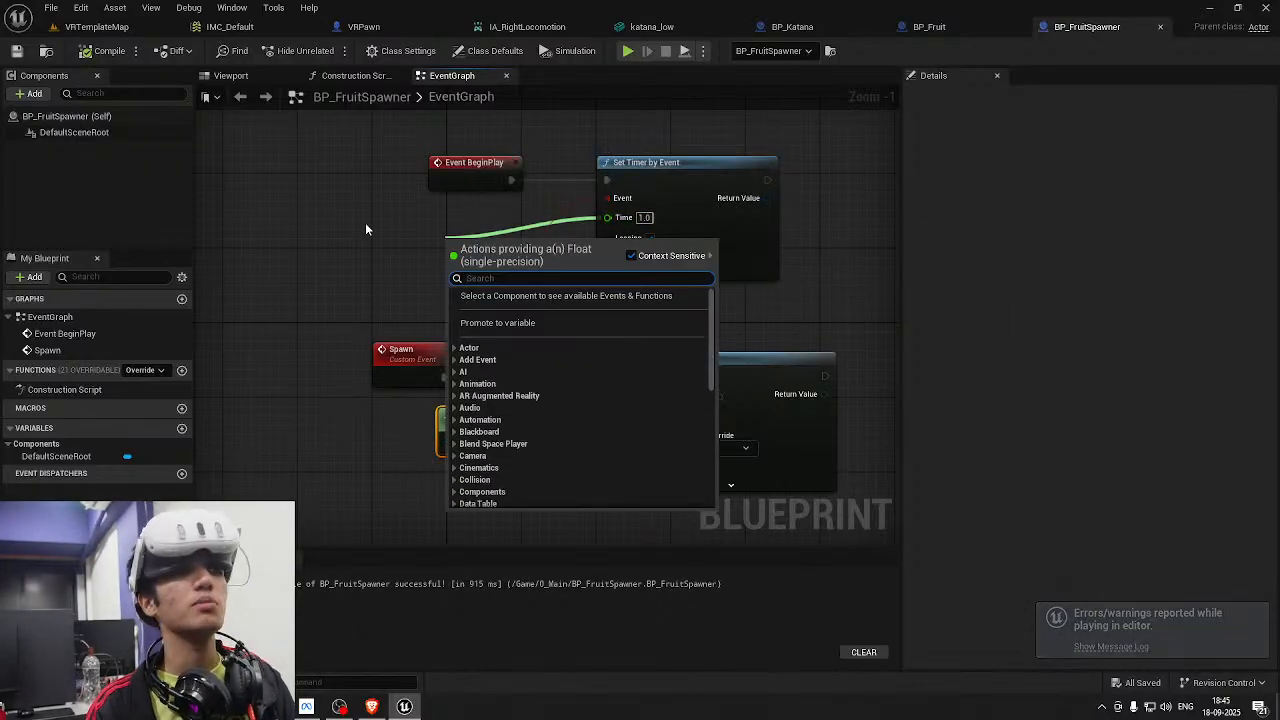
type("ran")
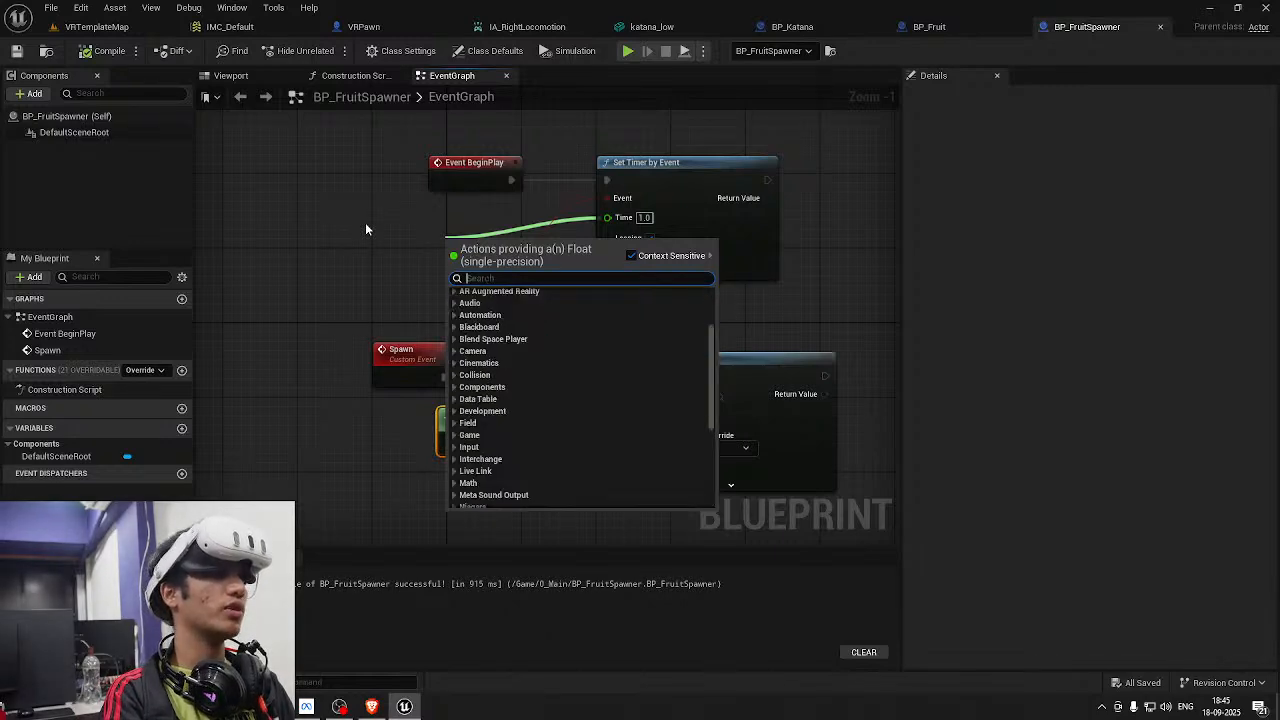
type("dom fl")
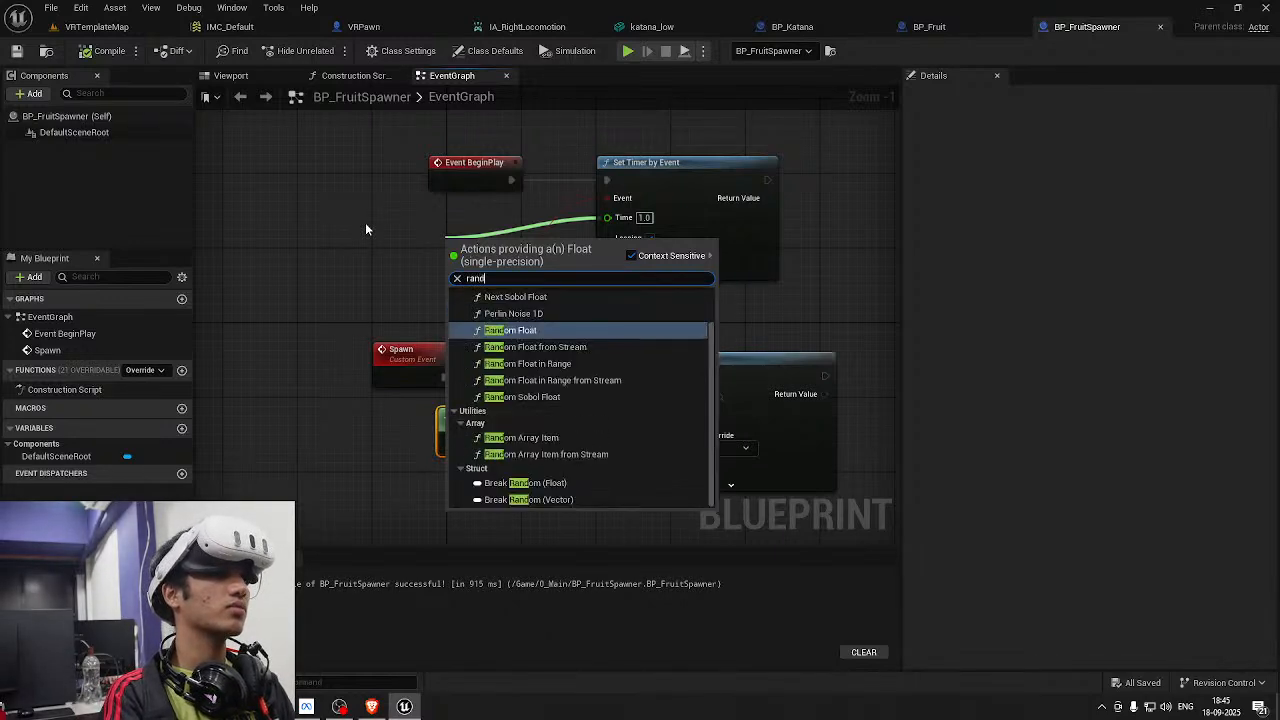
key("Down")
key("Down")
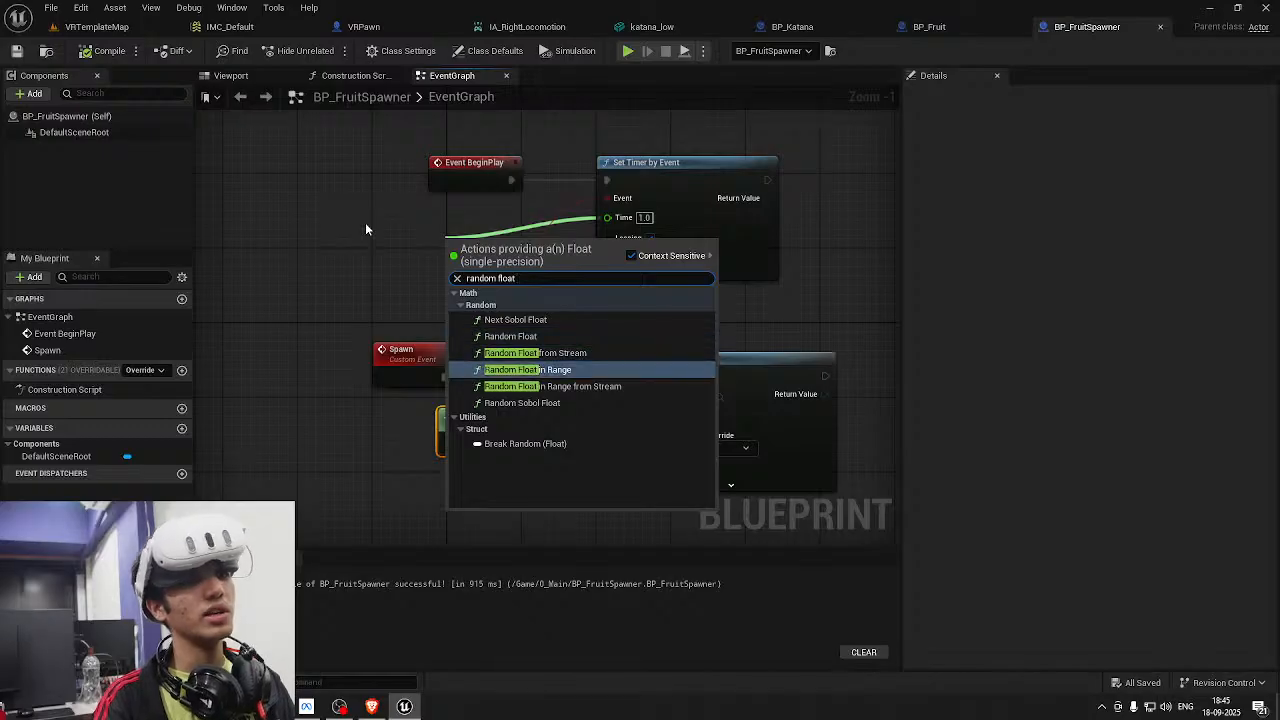
key("Return")
Set the Random Float in Range node to Min 1.0 and Max 5.0, and compile the blueprint
left_click(481, 255)
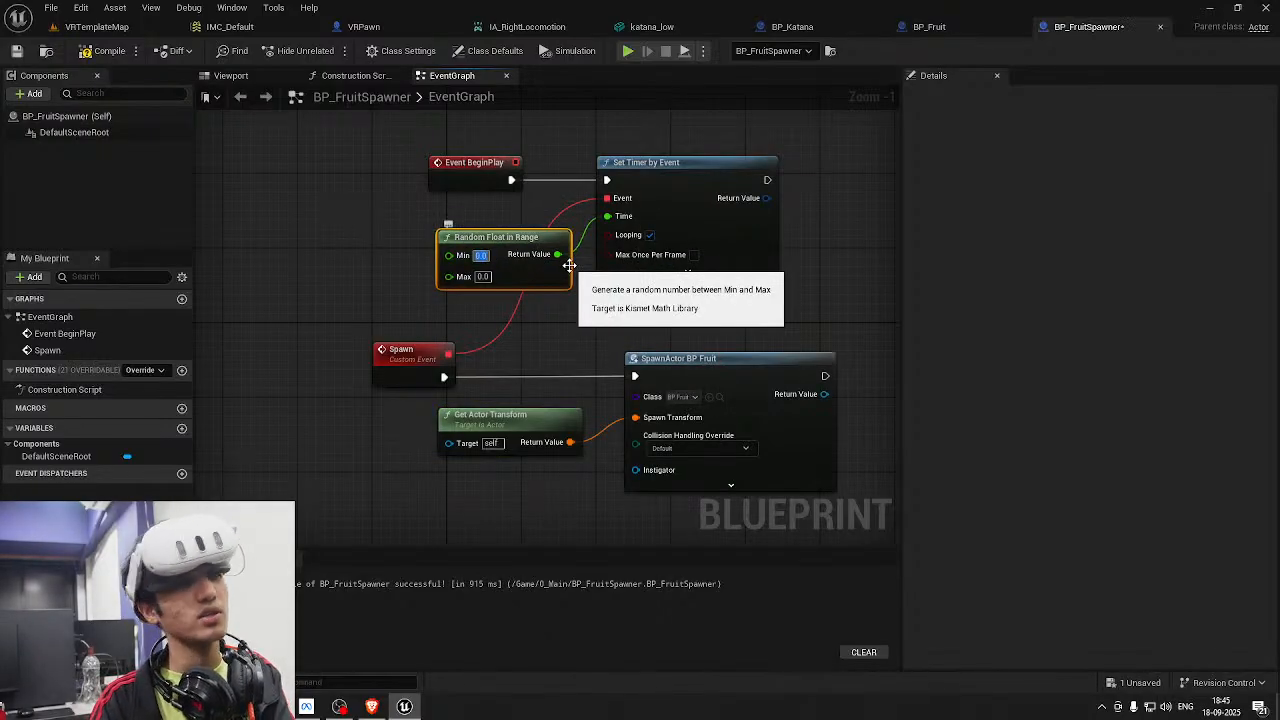
left_click(484, 277)
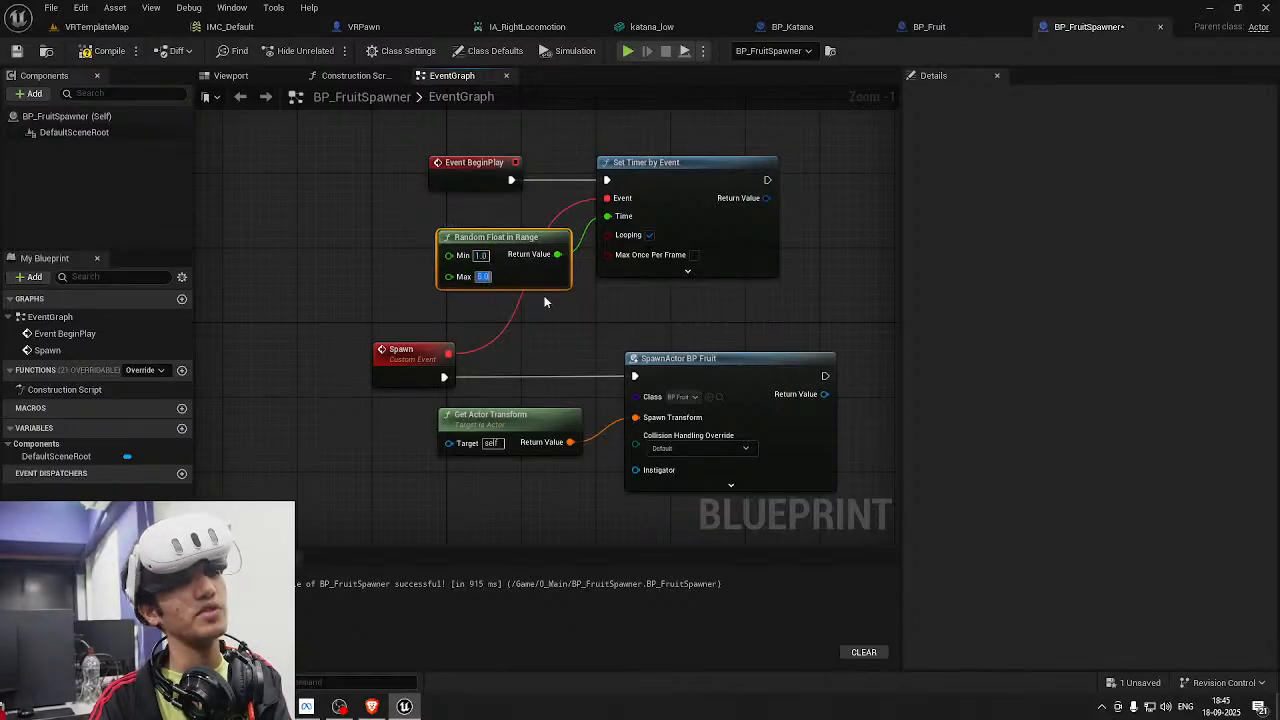
right_click_drag(545, 302, 690, 299)
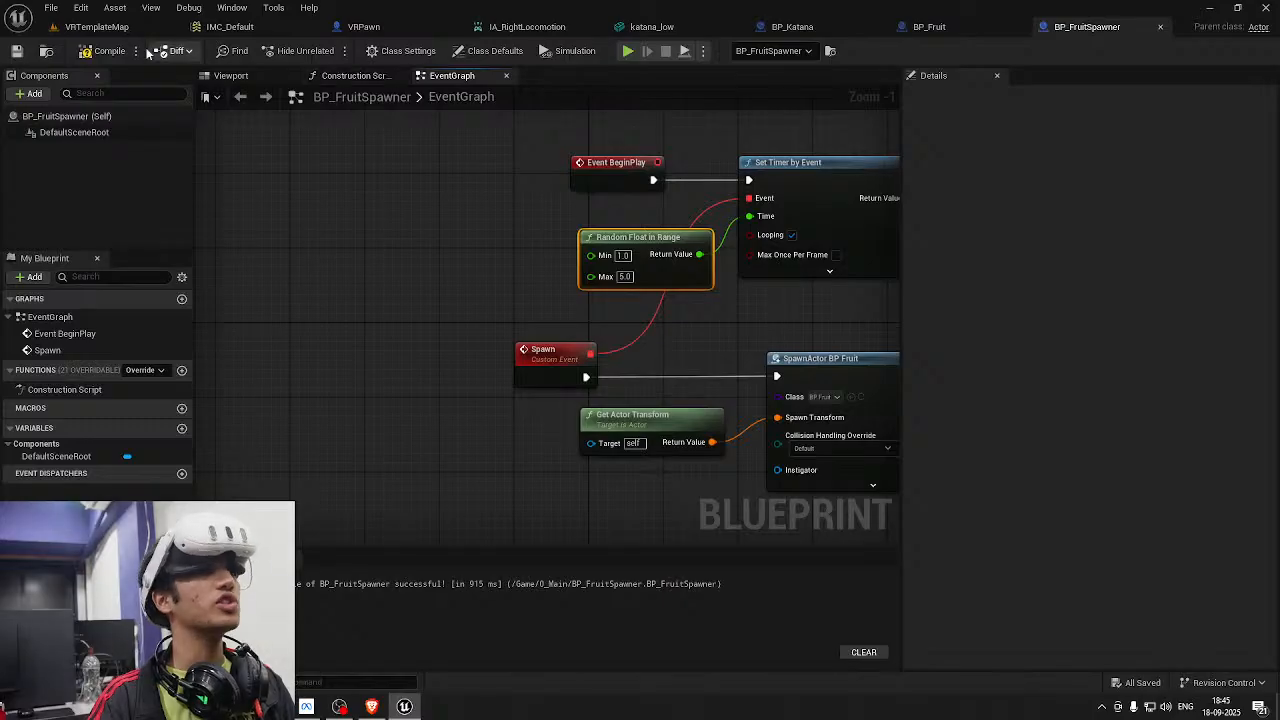
left_click(106, 51)
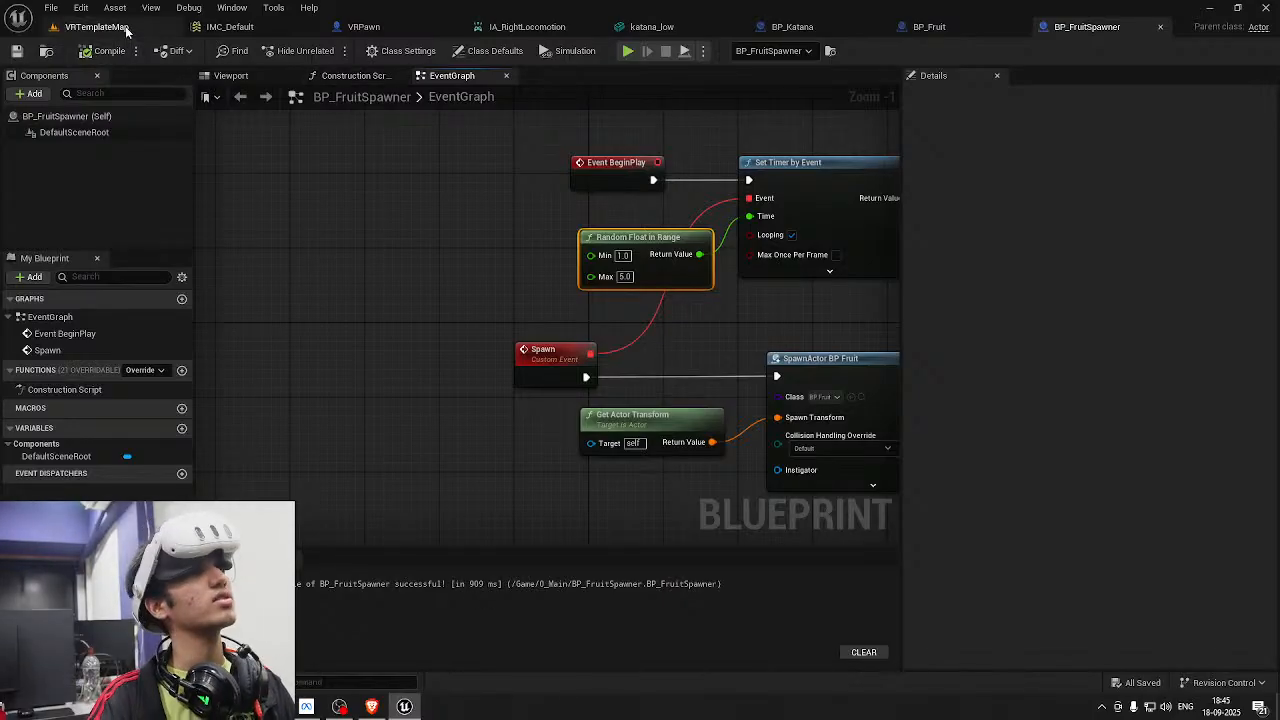
left_click(127, 30)
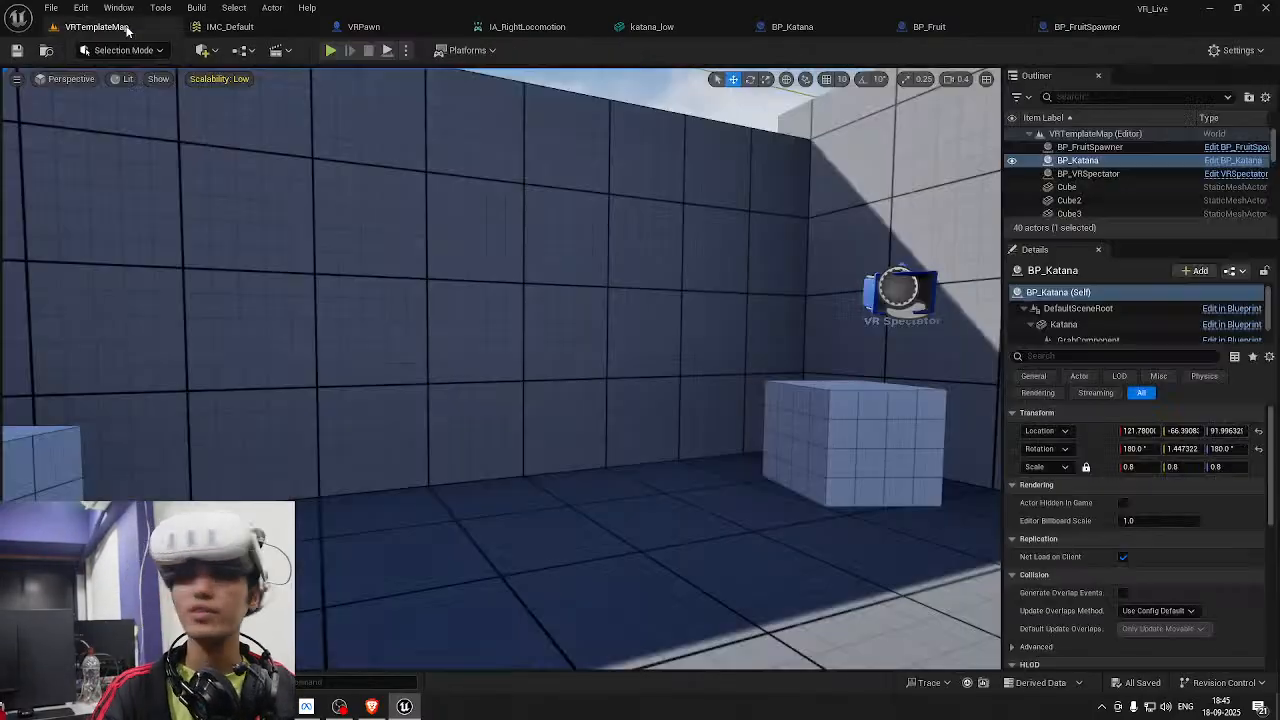
Simulate the level facing the table to check the randomized fruit spawning, stop it and close the message log
right_click_drag(366, 76, 597, 92)
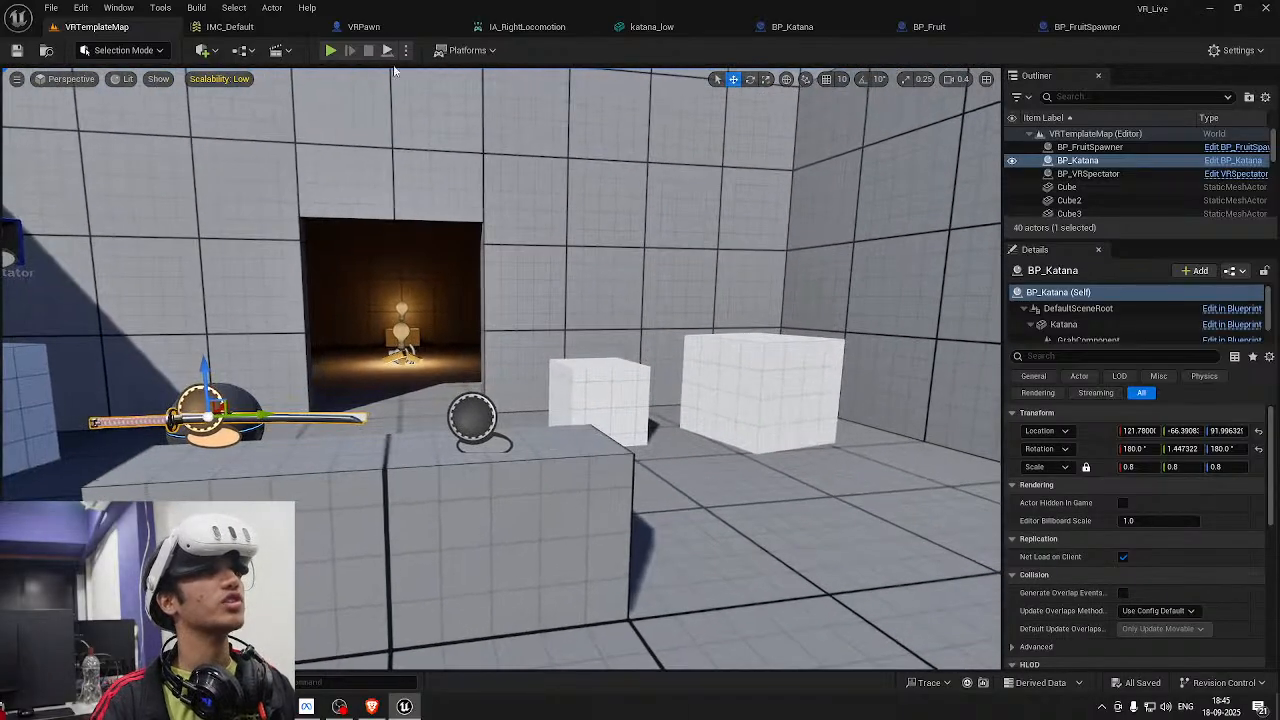
left_click(404, 55)
left_click(455, 184)
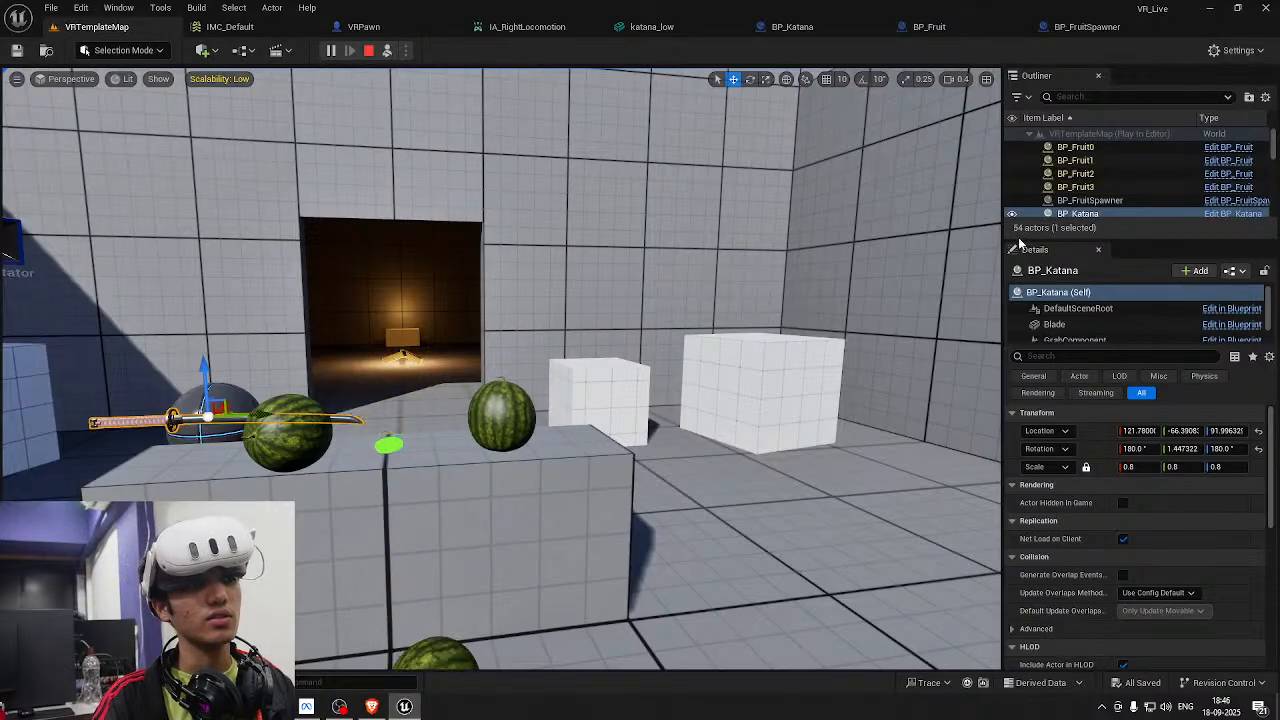
key("Escape")
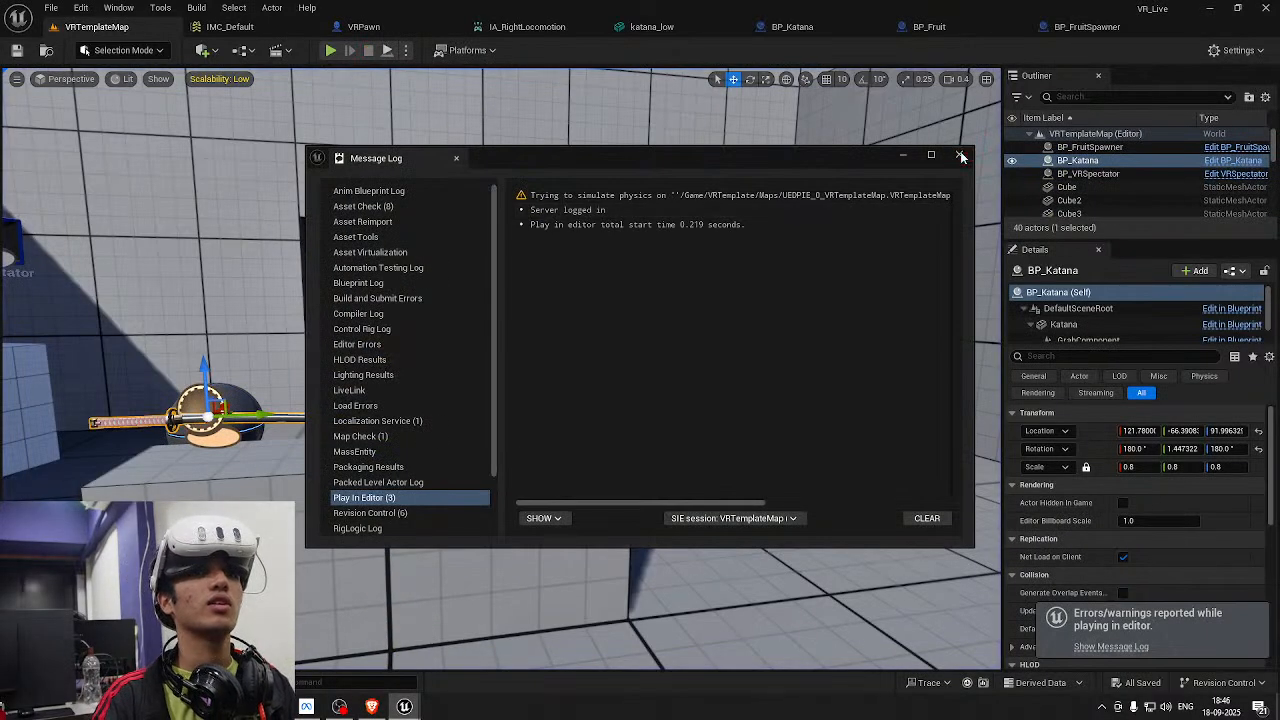
left_click(961, 157)
In BP_FruitSpawner, add a Delay node after Set Timer by Event and set its Duration to 8.0
left_click(1060, 27)
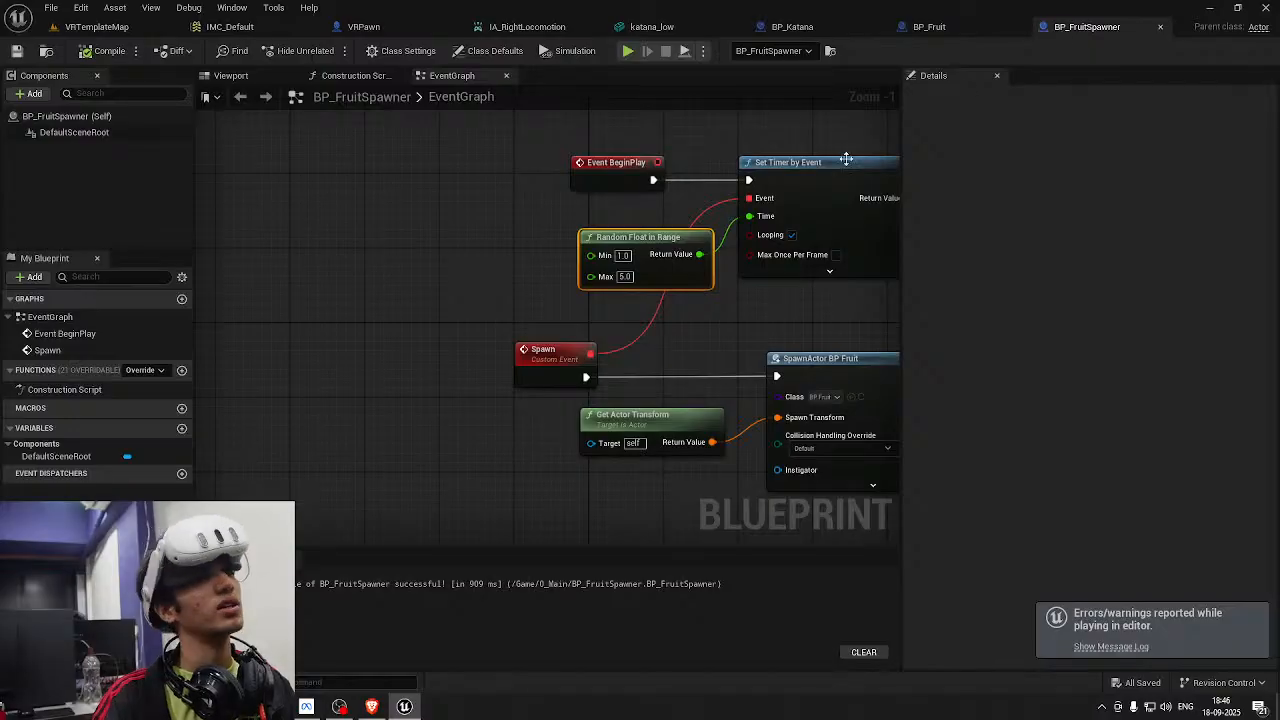
right_click_drag(846, 159, 628, 192)
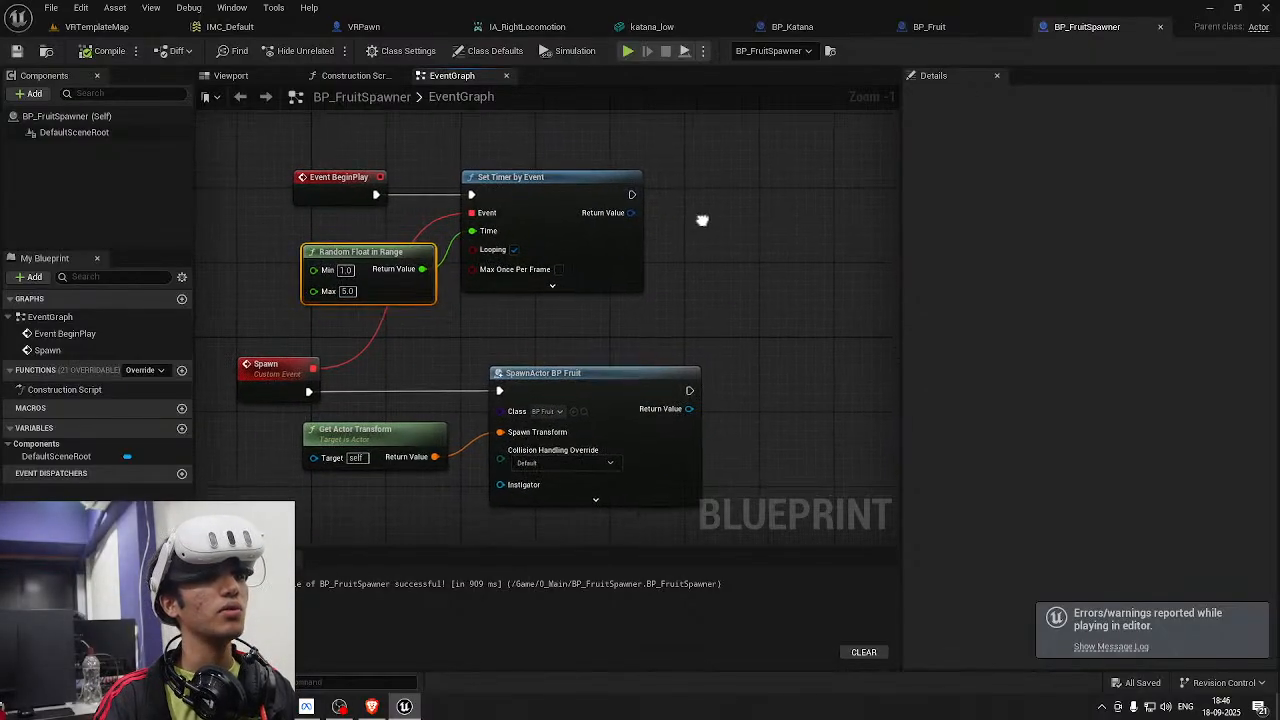
scroll(697, 219, "up", 1)
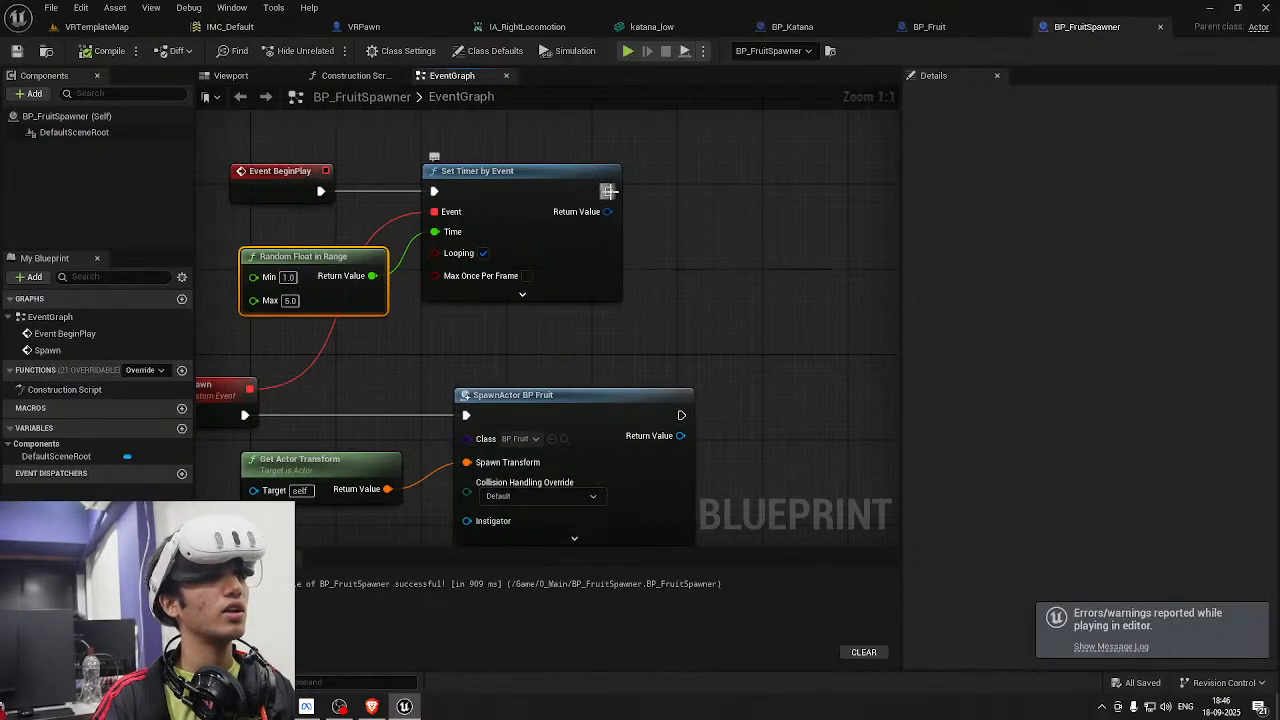
left_click_drag(608, 192, 723, 190)
type("delay")
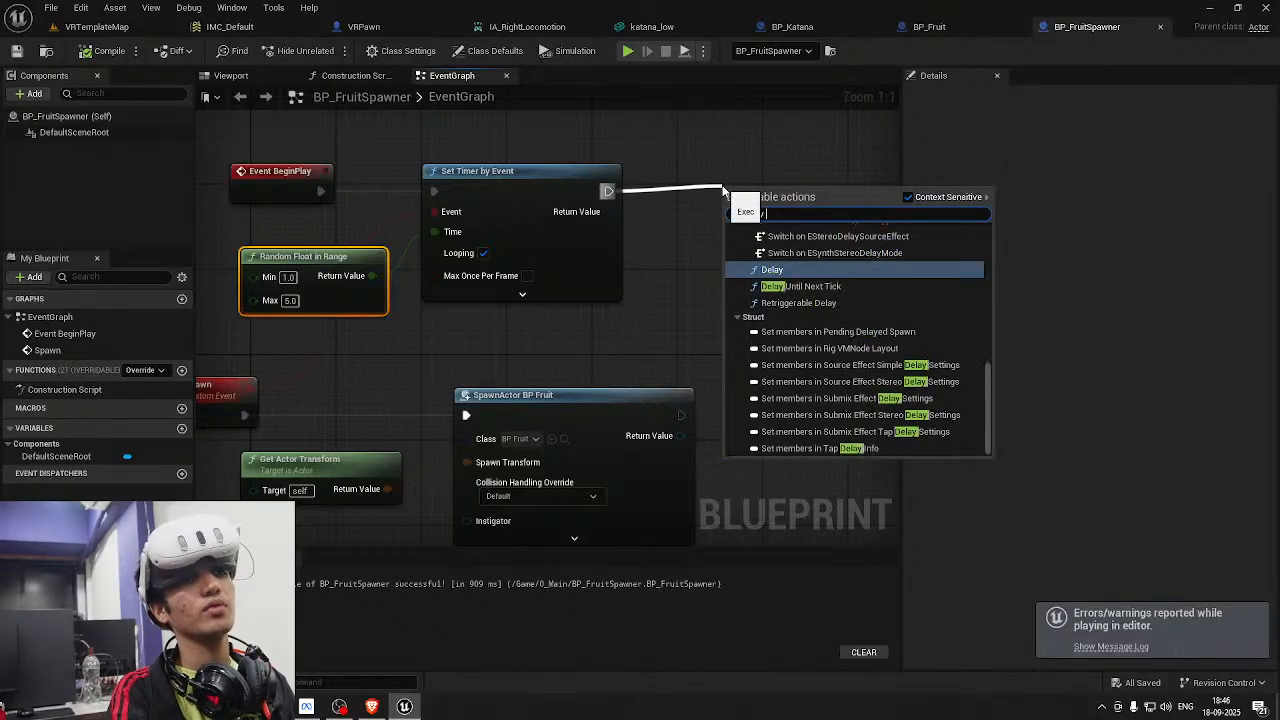
key("Return")
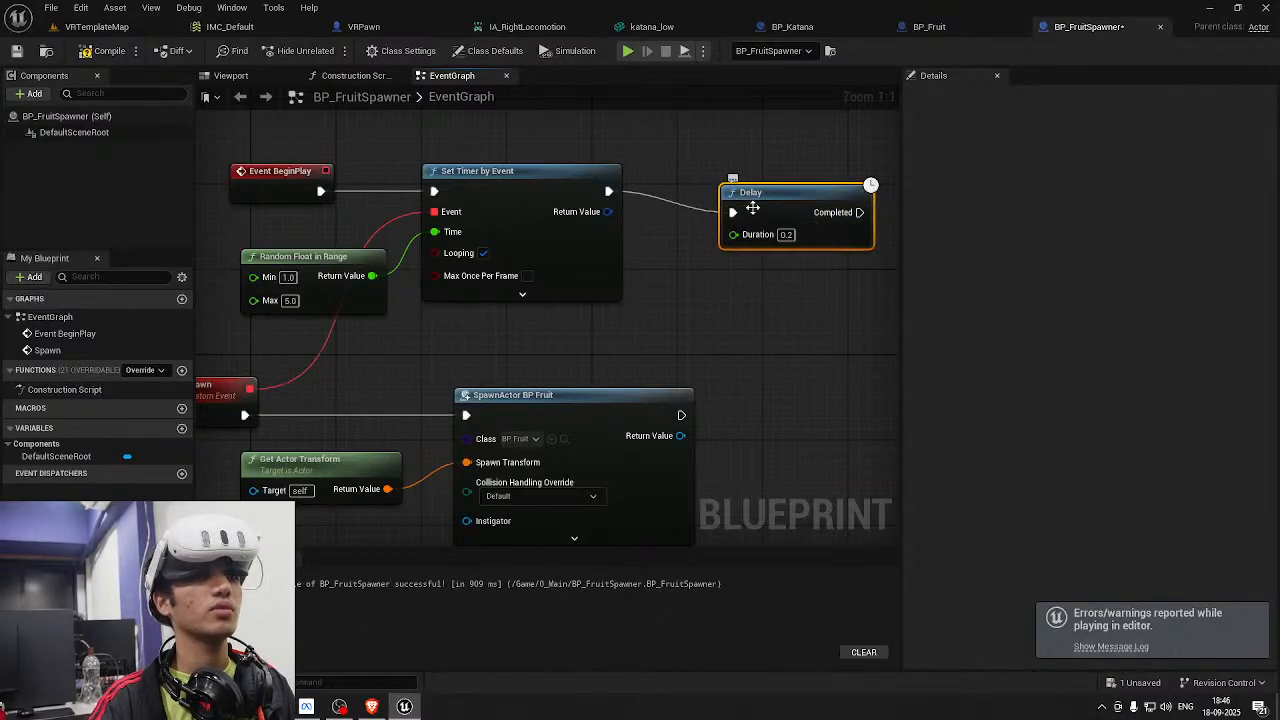
left_click_drag(749, 206, 704, 182)
left_click(733, 214)
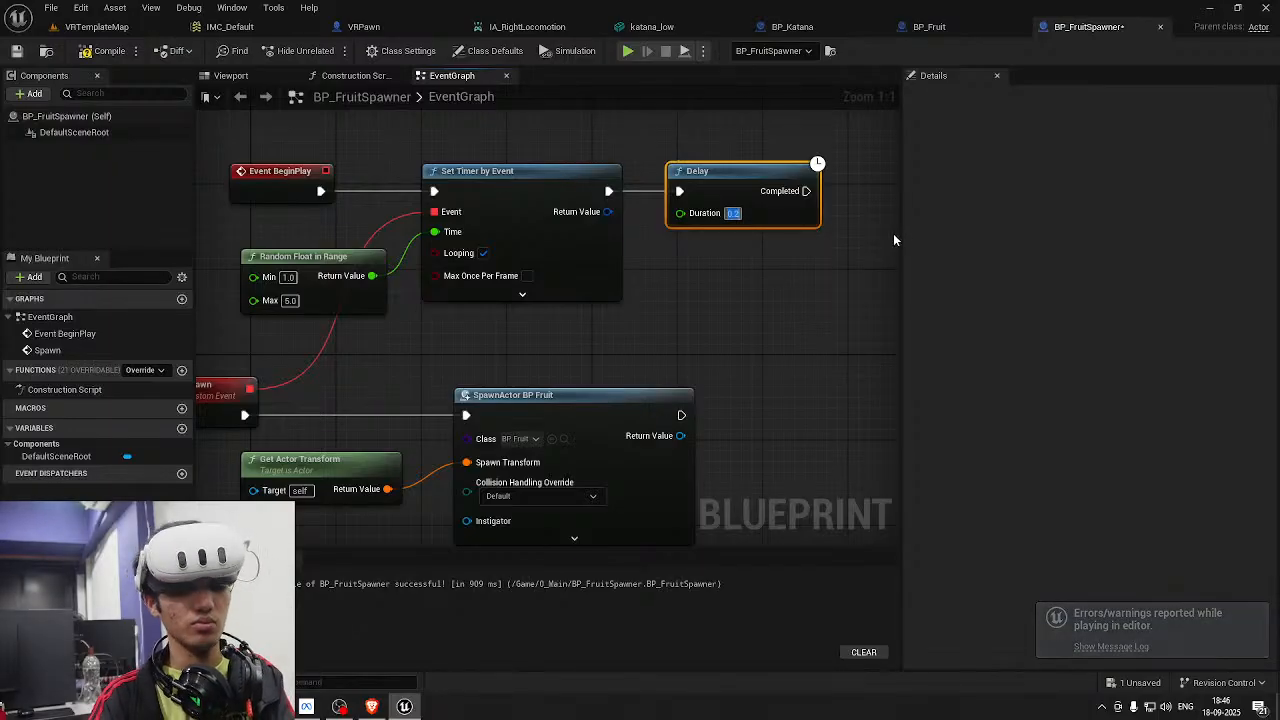
type("8")
Connect a Destroy Actor node to the Delay's Completed output, align it with the Delay, and save and compile the blueprint
right_click_drag(870, 240, 717, 250)
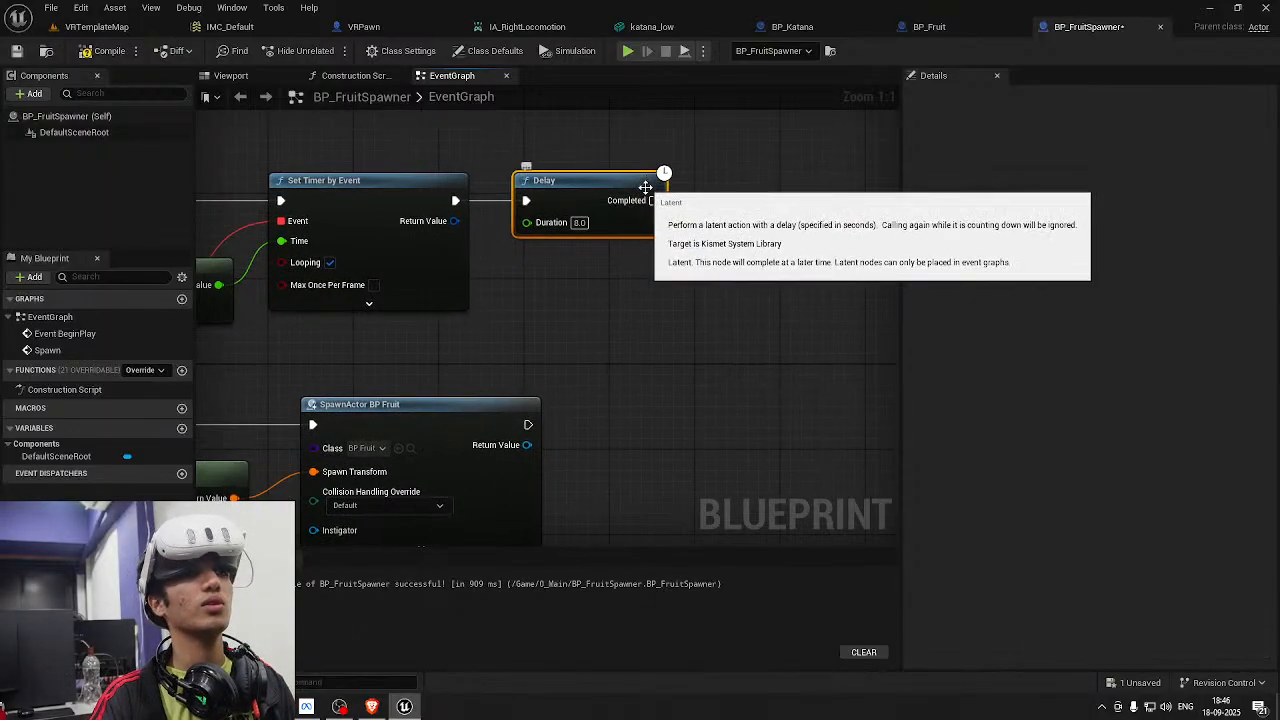
left_click_drag(652, 200, 704, 196)
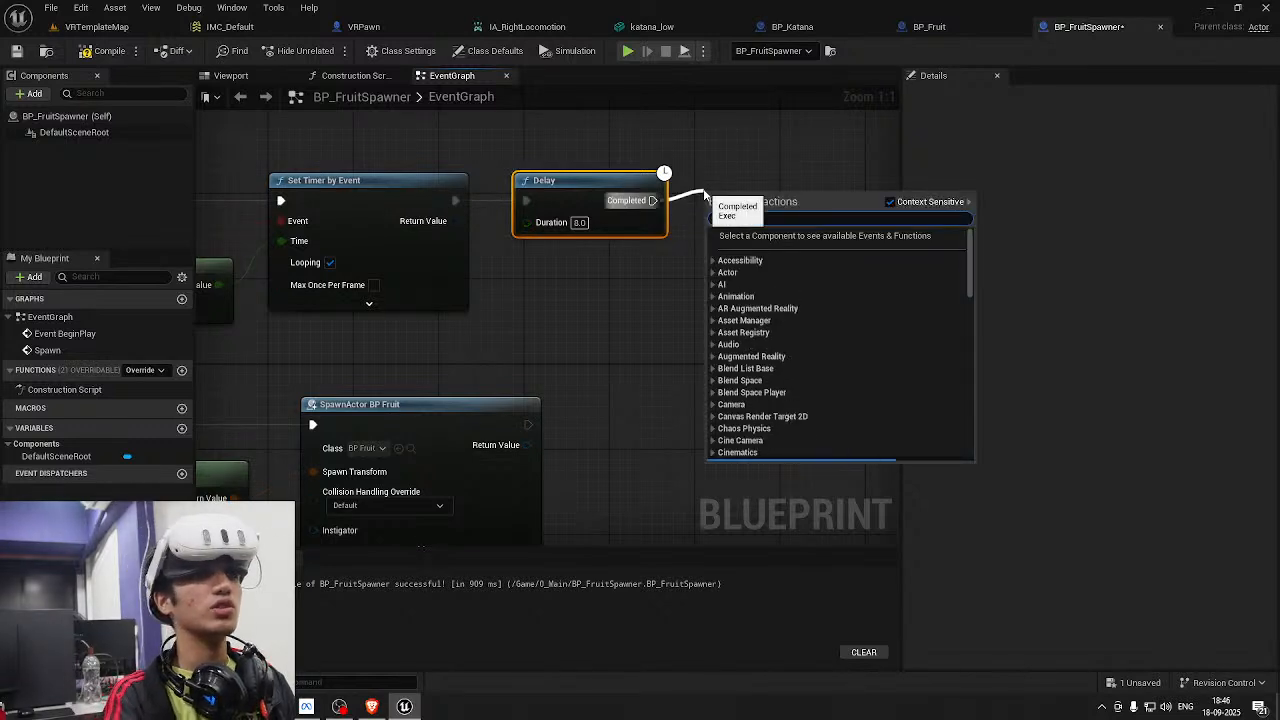
type("dest")
key("Return")
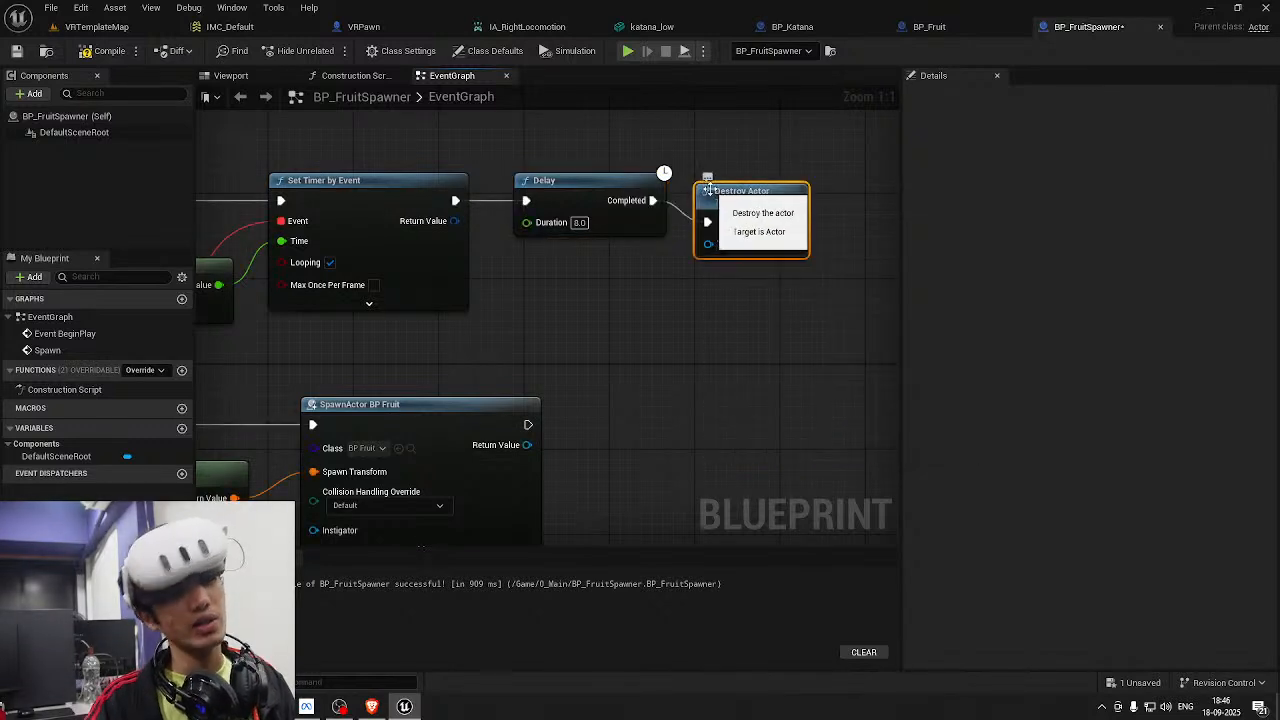
left_click_drag(730, 203, 733, 184)
key("ctrl+s")
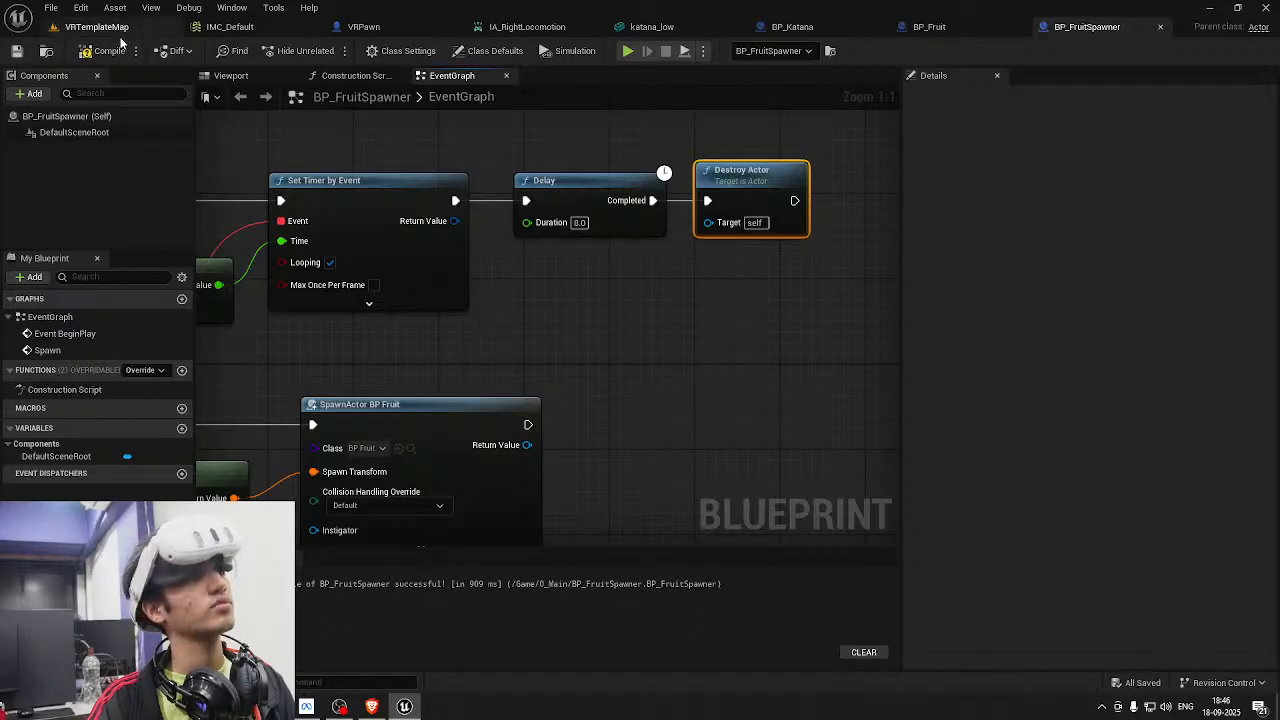
left_click(19, 52)
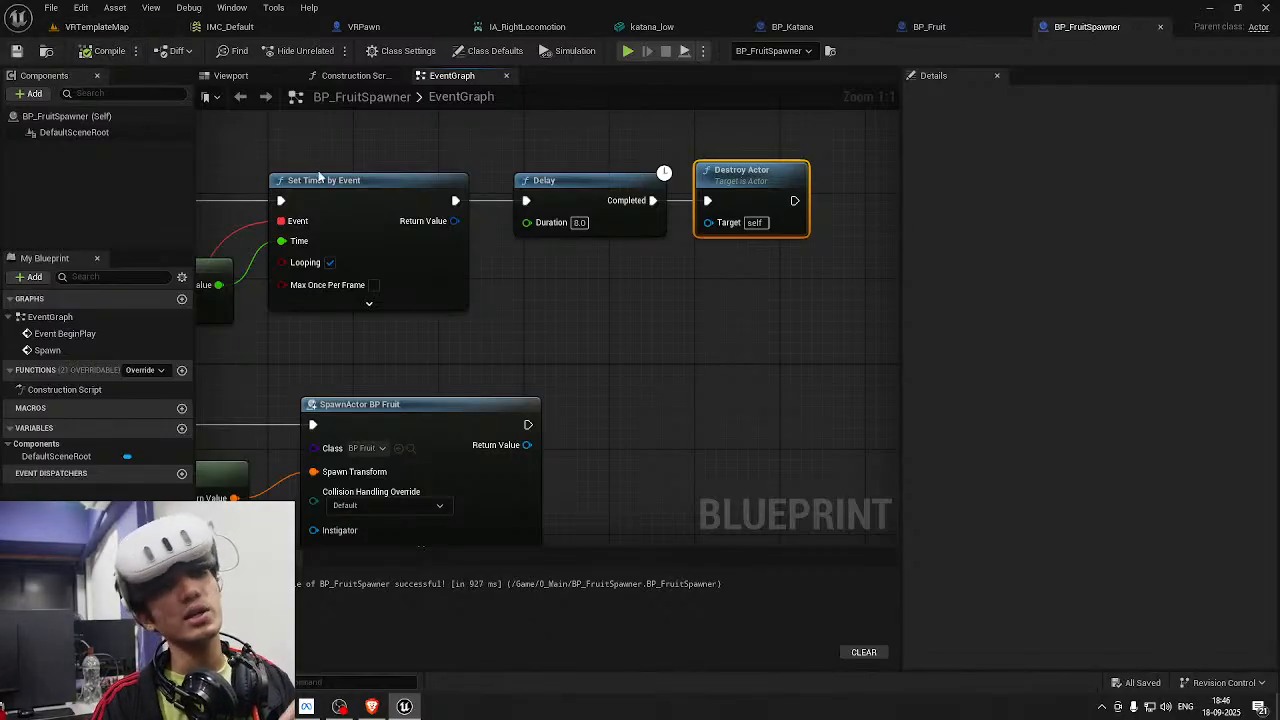
Review the SpawnActor BP Fruit node, simulate VRTemplateMap to check the delayed destroy, stop it and close the message log
right_click_drag(351, 217, 601, 96)
left_click_drag(488, 359, 591, 422)
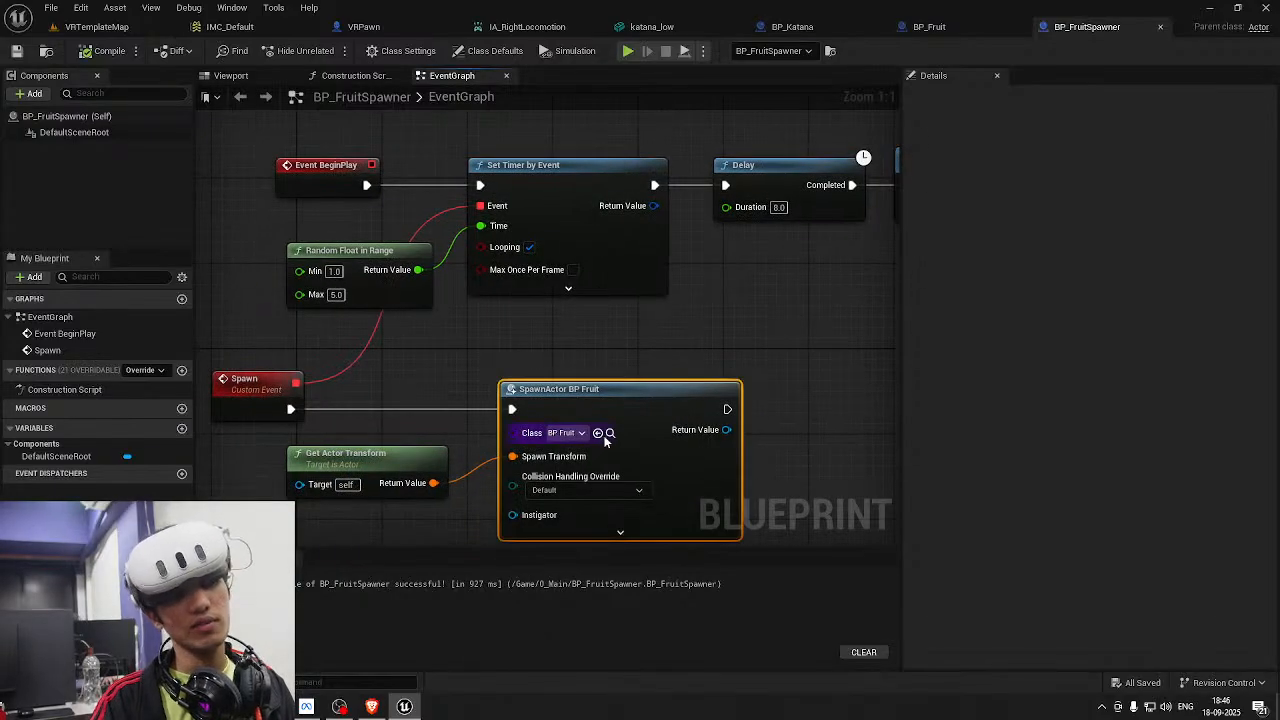
left_click(90, 27)
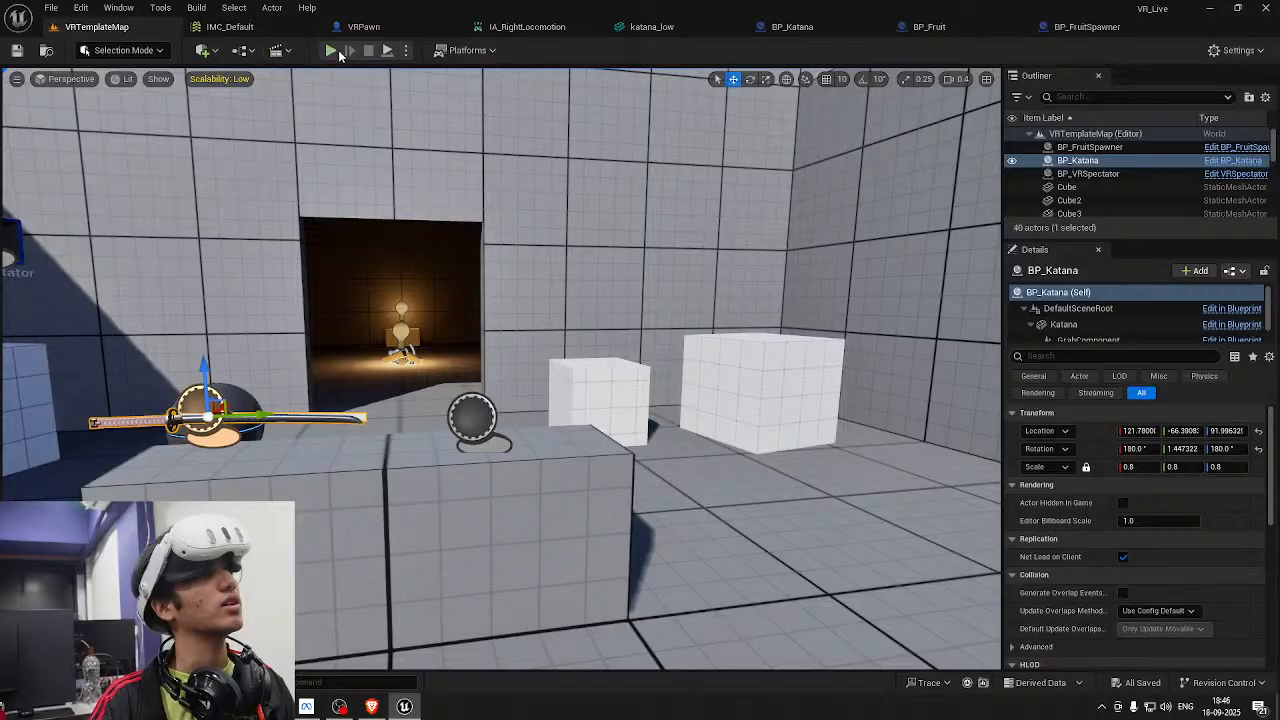
left_click(405, 50)
left_click(445, 187)
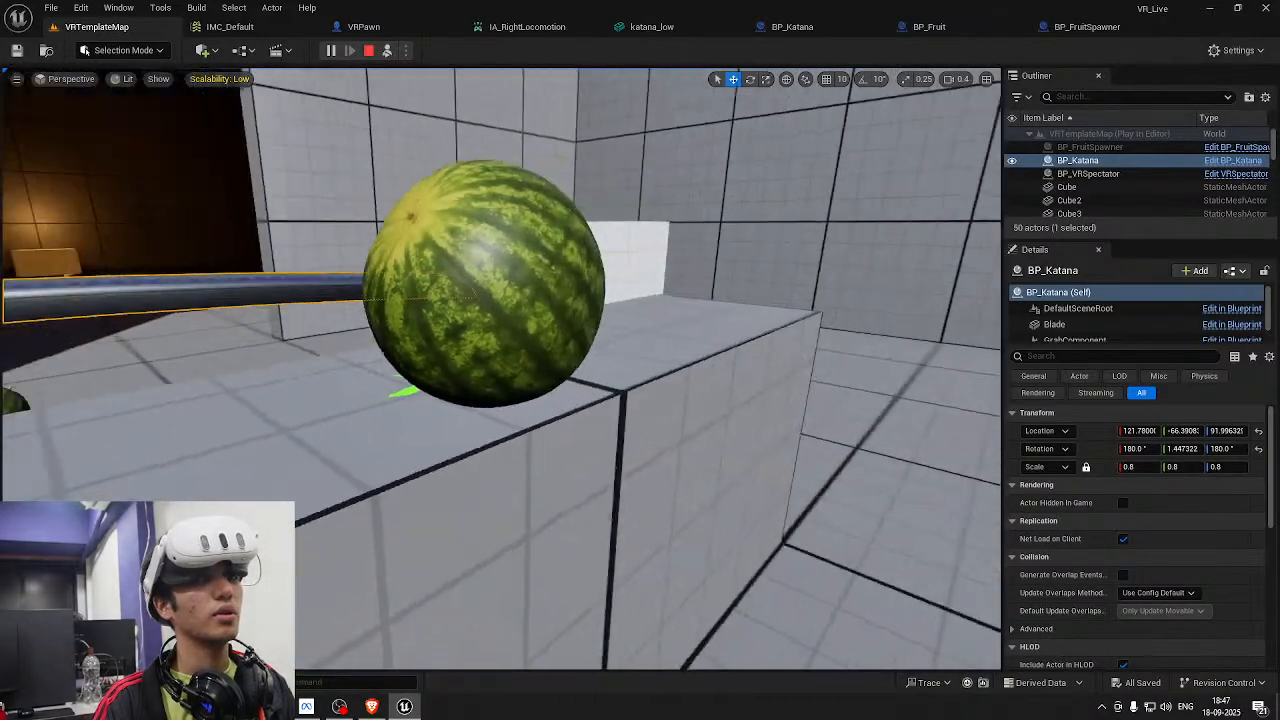
key("Escape")
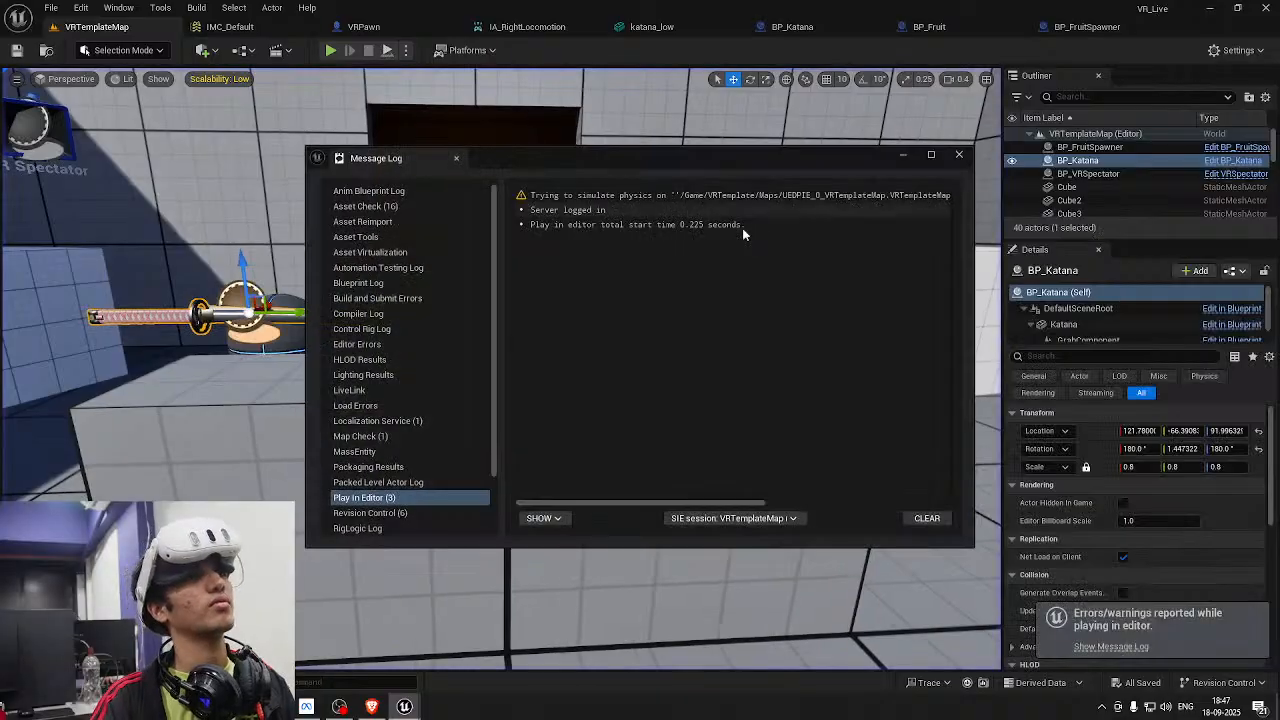
left_click(954, 154)
In BP_FruitSpawner, move Delay and Destroy Actor above Event BeginPlay, wire BeginPlay to Delay, and shift Set Timer by Event aside
left_click(1087, 26)
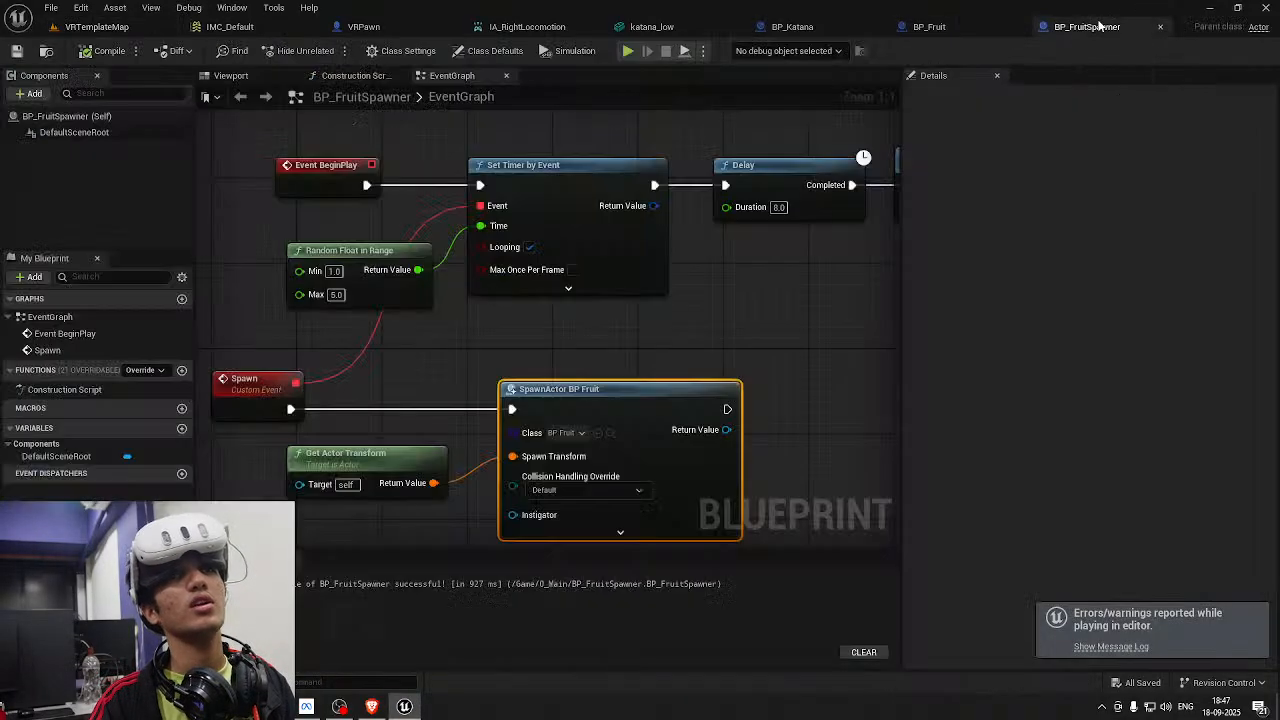
right_click_drag(506, 291, 477, 341)
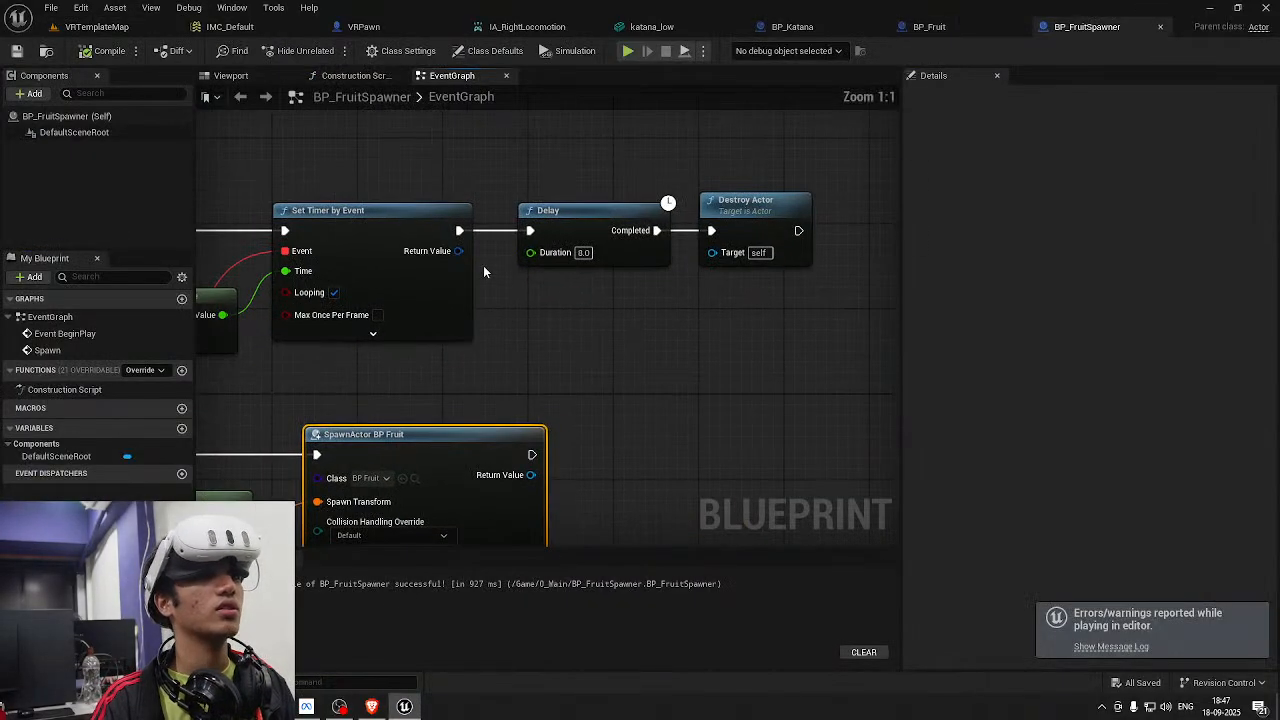
scroll(483, 270, "down", 1)
left_click(599, 318)
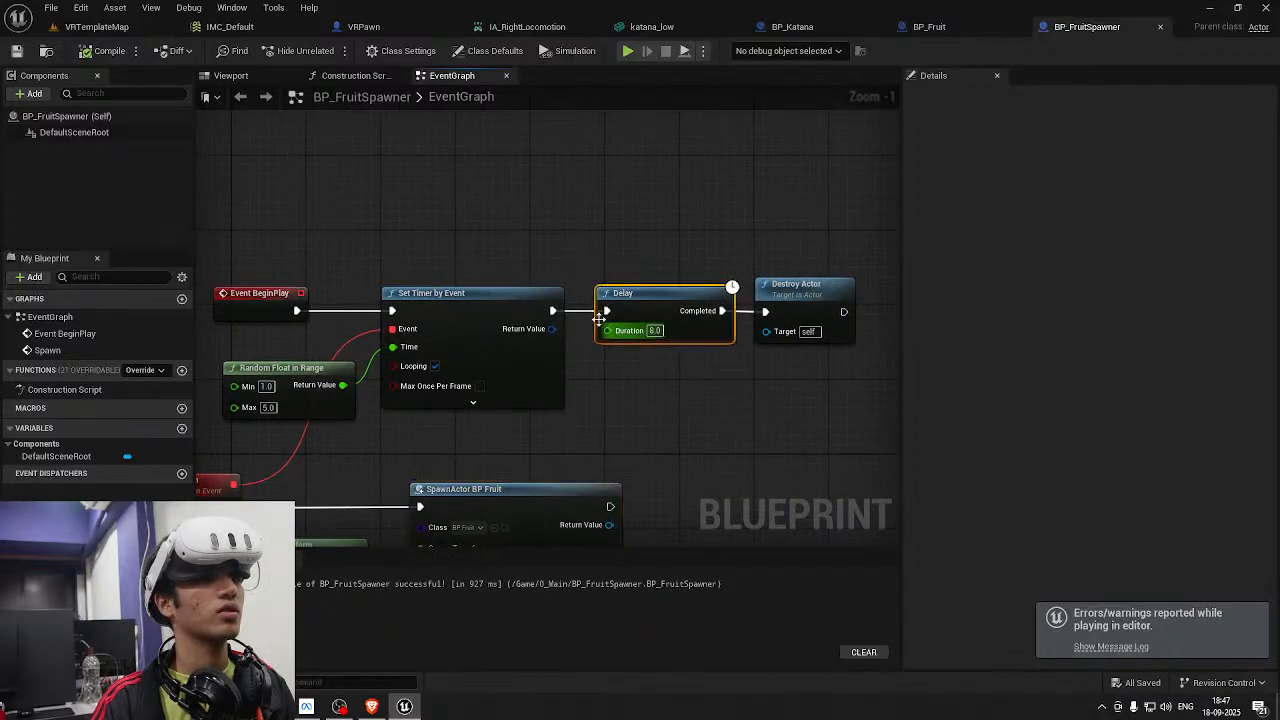
left_click_drag(585, 259, 860, 348)
left_click_drag(808, 296, 481, 184)
left_click_drag(375, 315, 280, 198)
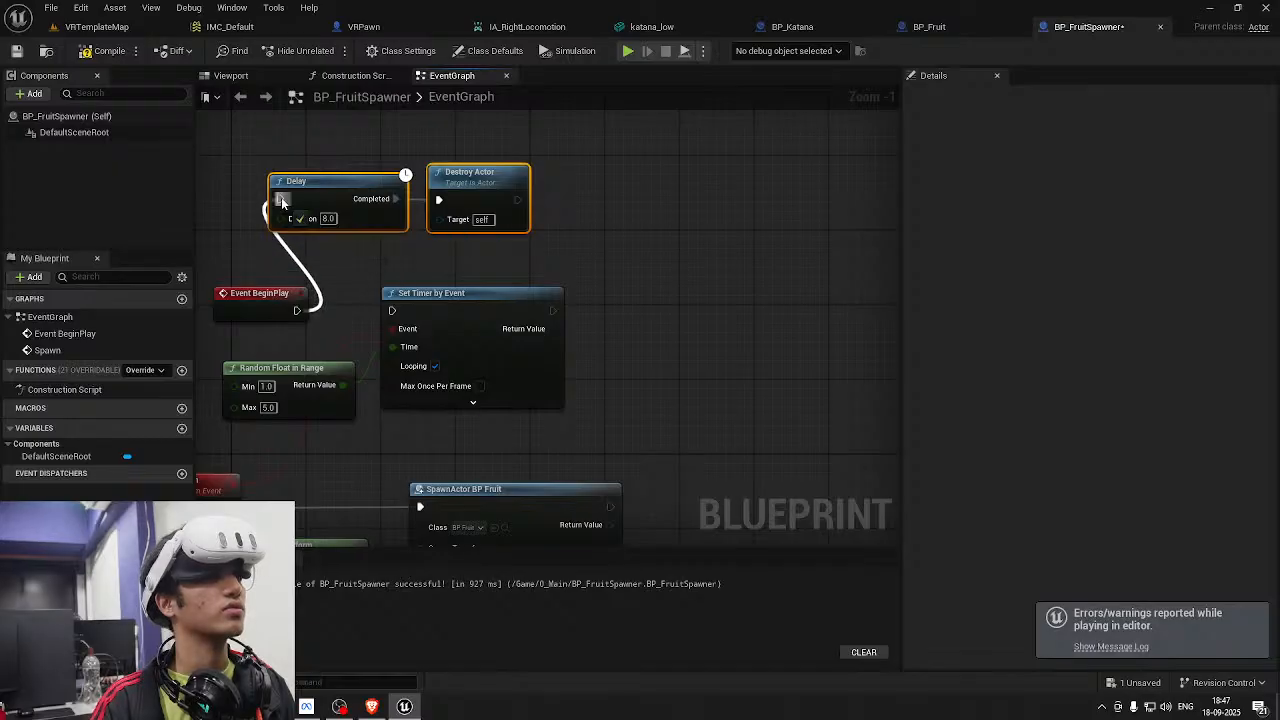
left_click_drag(488, 294, 608, 294)
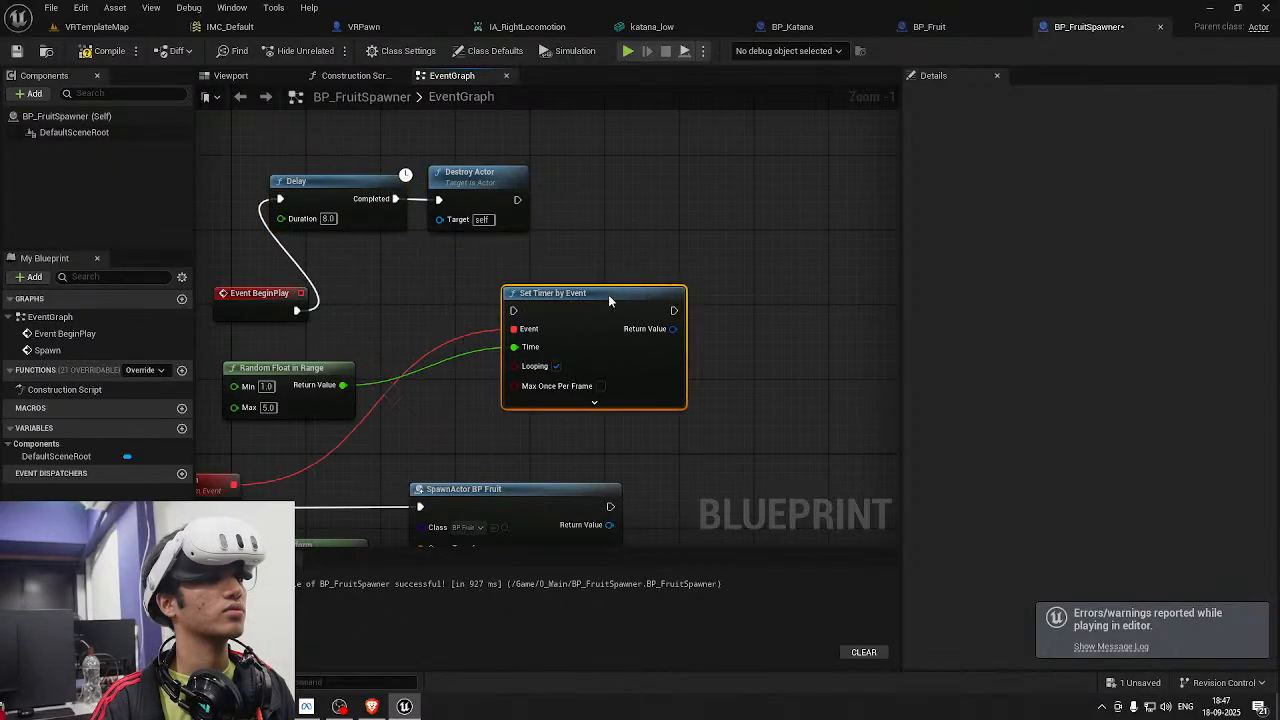
Insert a Sequence node after Event BeginPlay, wire Then 0 to Delay and Then 1 to Set Timer by Event, and save and compile
left_click(310, 304)
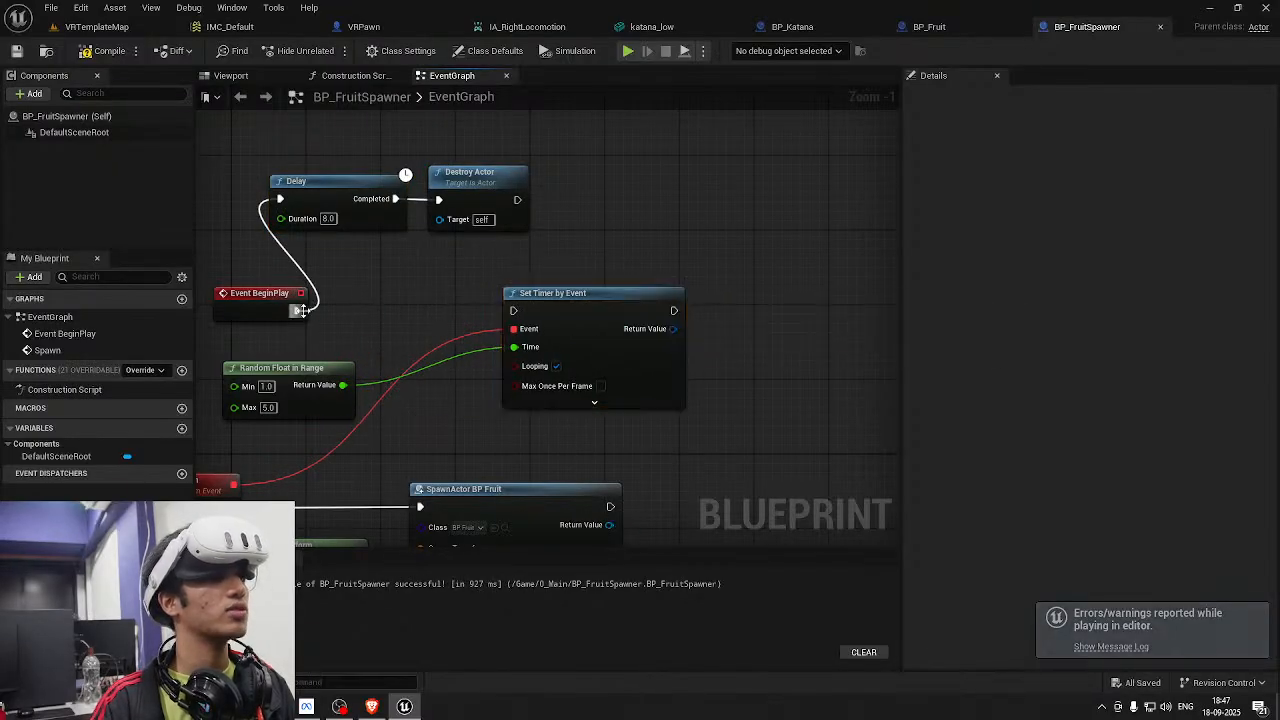
left_click(298, 311, "alt")
left_click_drag(298, 311, 281, 199)
key("s")
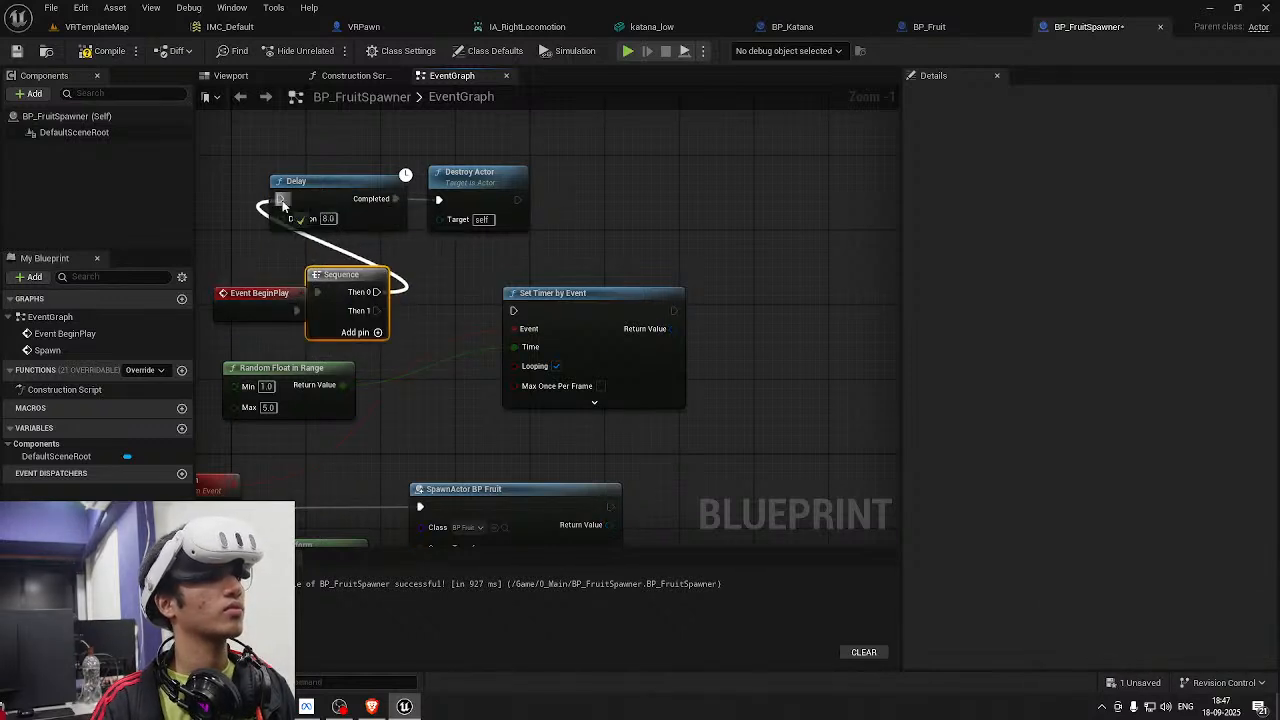
left_click_drag(376, 311, 513, 311)
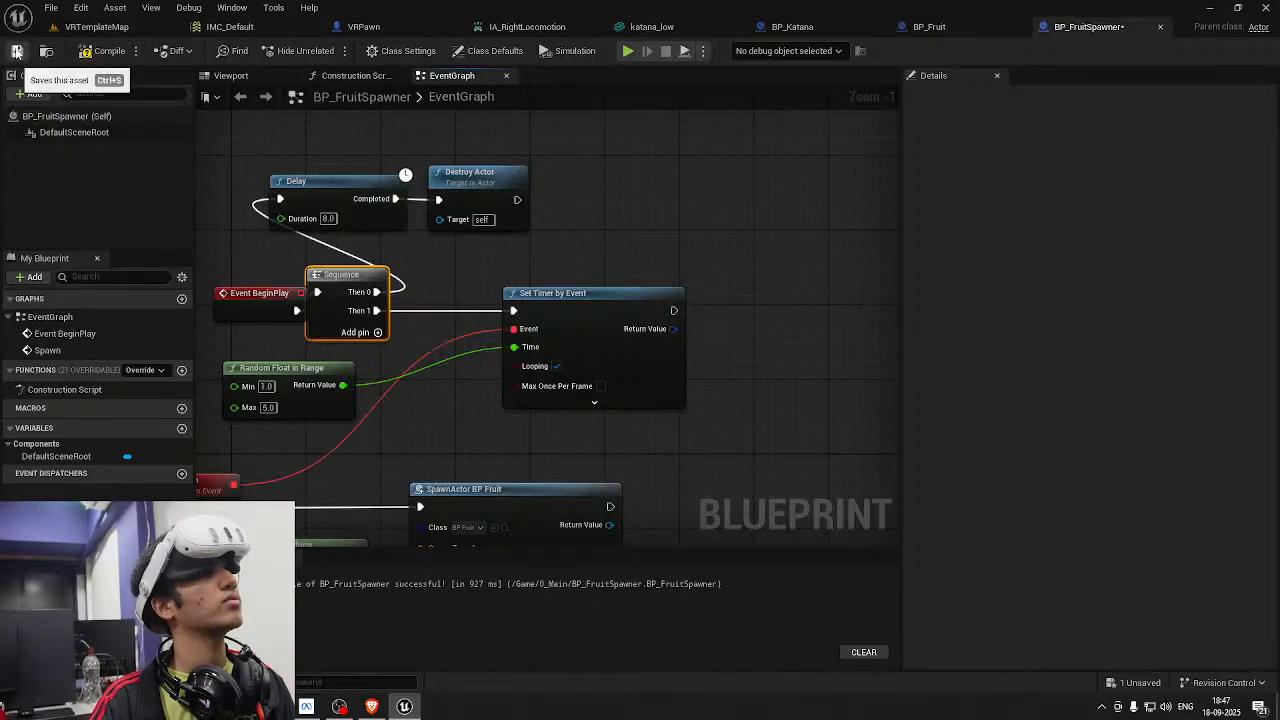
left_click(16, 52)
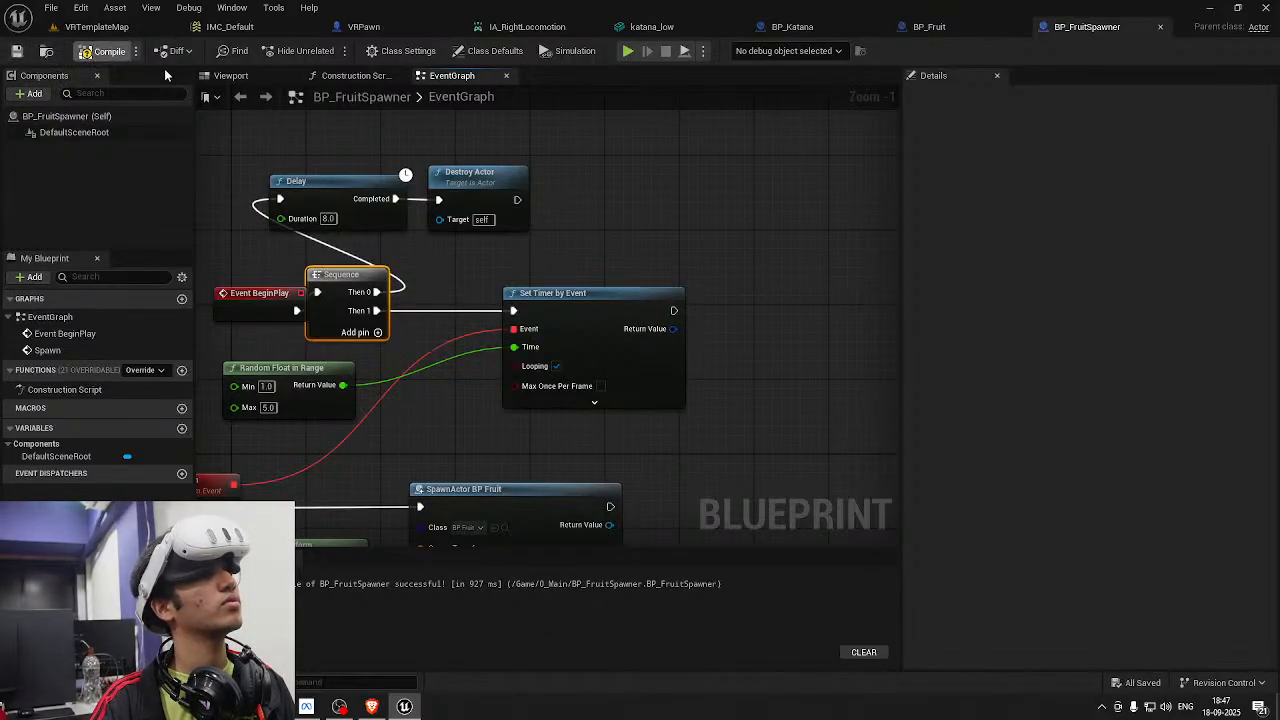
Create a child blueprint class of BP_Fruit in the Katana folder, name it BP_Apple and open it
scroll(636, 135, "down", 3)
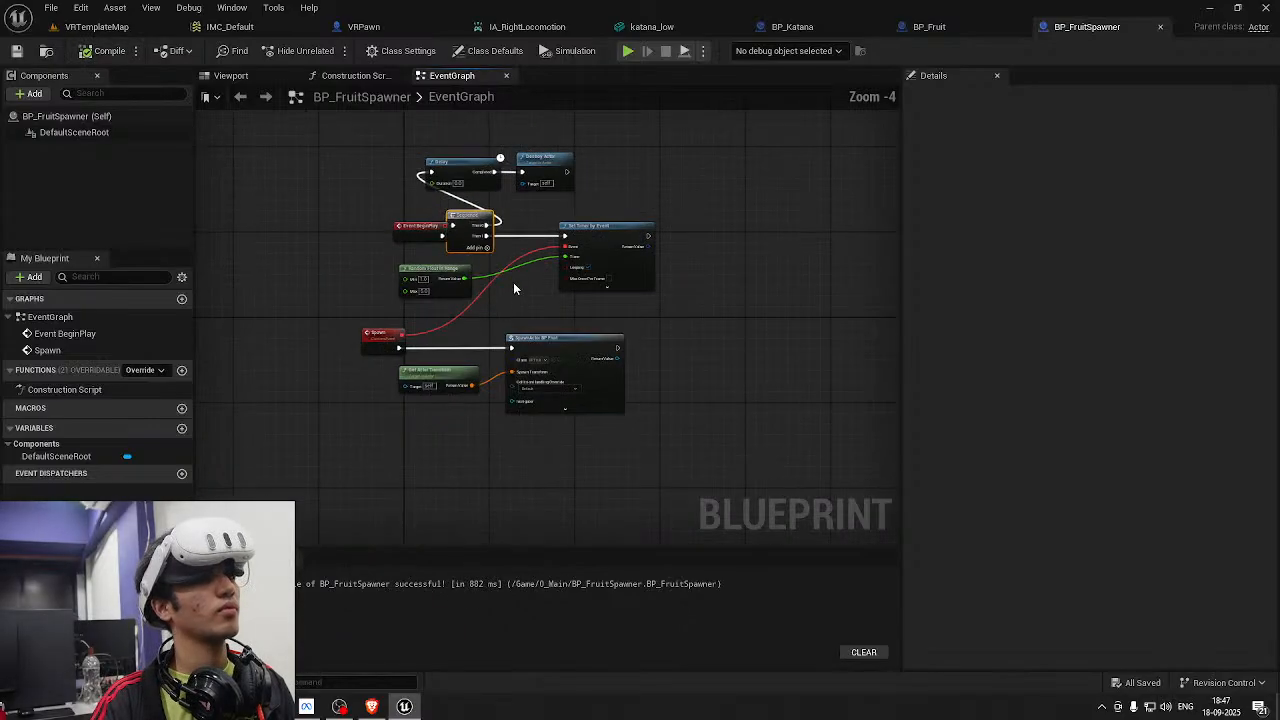
key("ctrl+space")
double_click(142, 528)
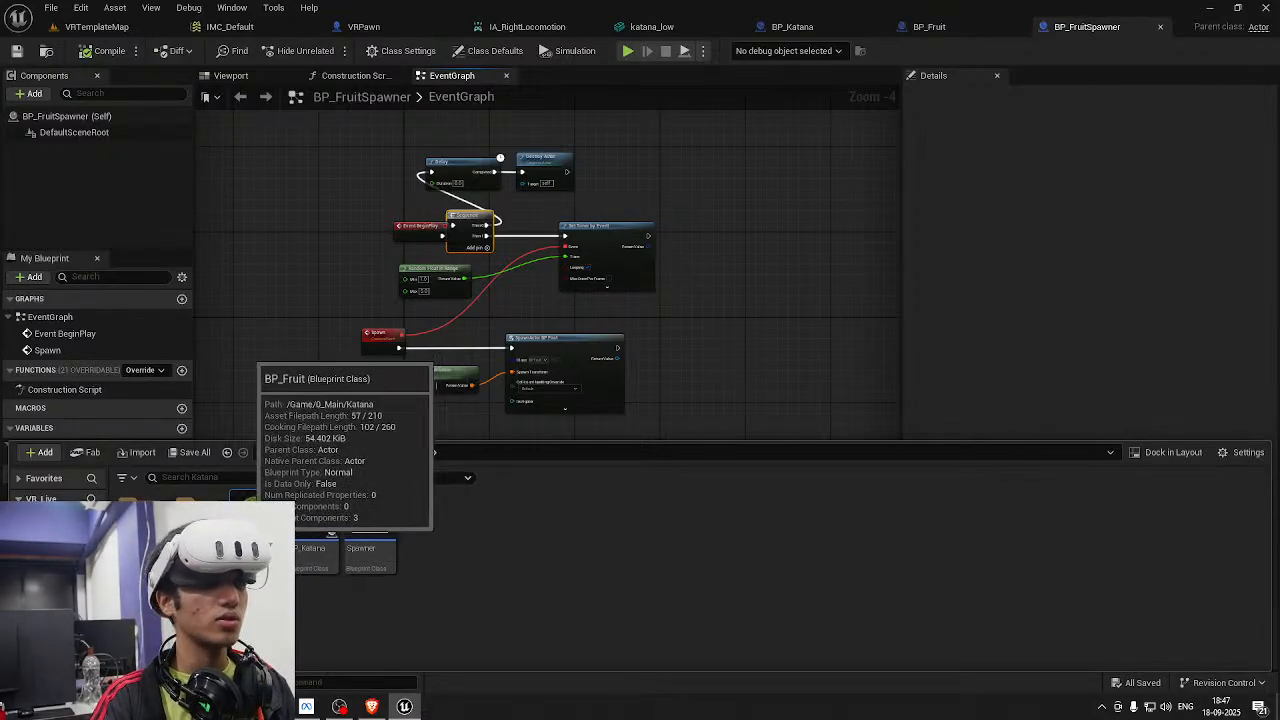
right_click(250, 522)
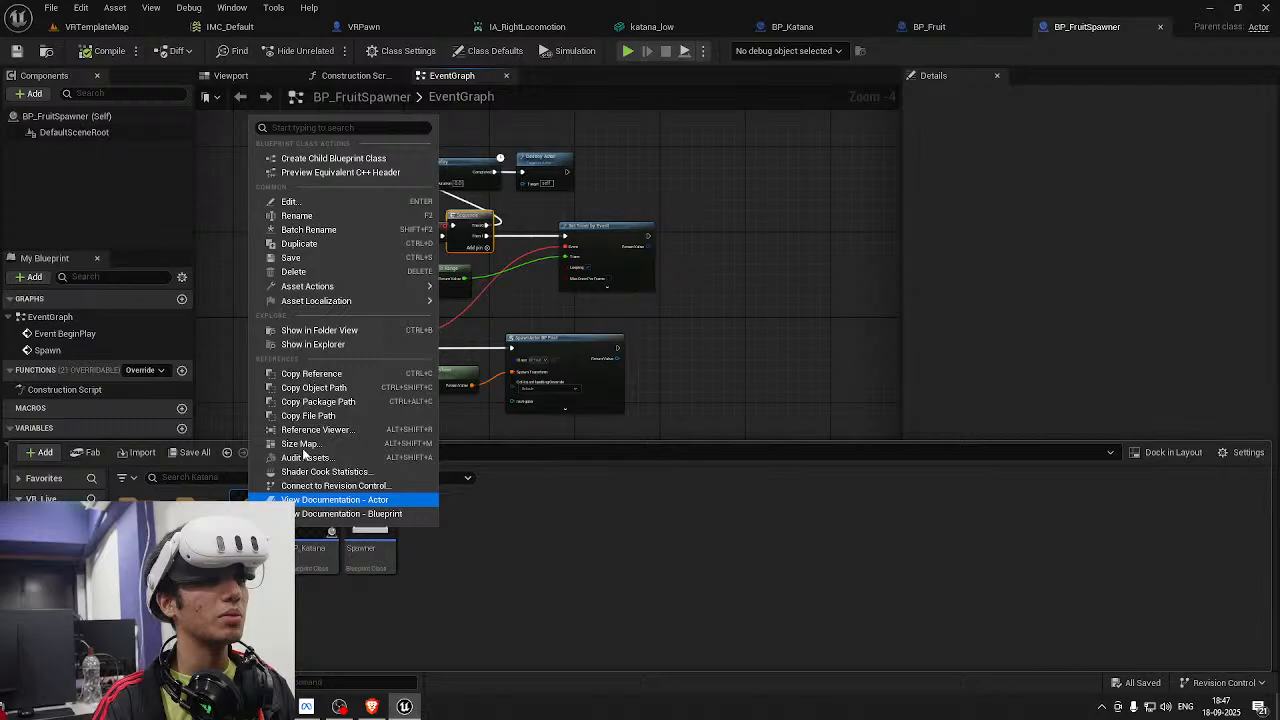
left_click(330, 159)
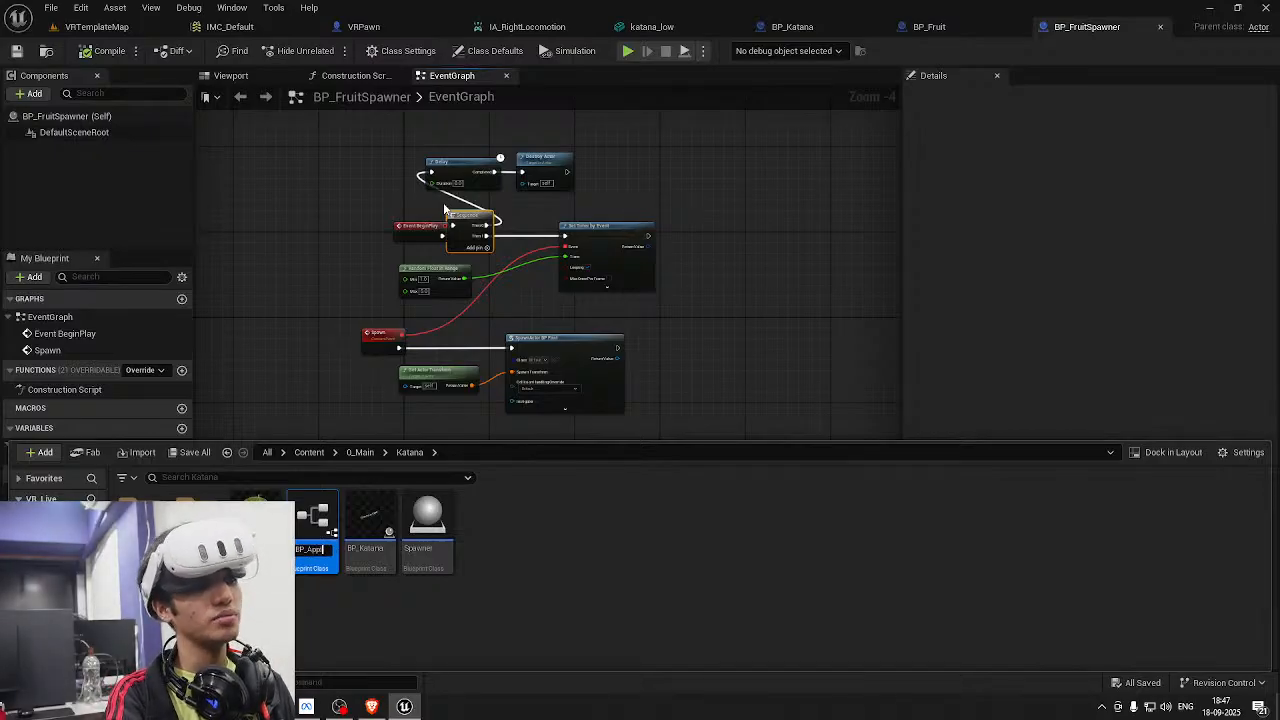
key("Return")
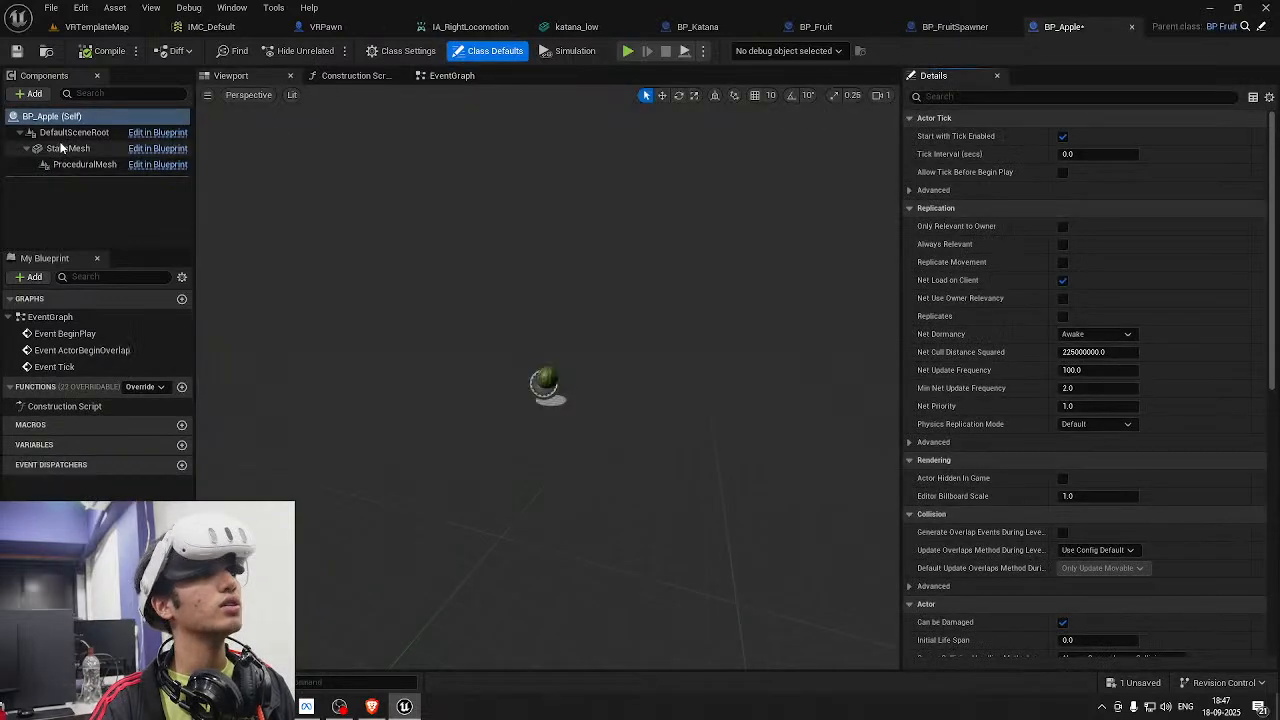
Set the StaticMesh component of BP_Apple to the SM_Apple_02 mesh and save the blueprint
left_click(62, 148)
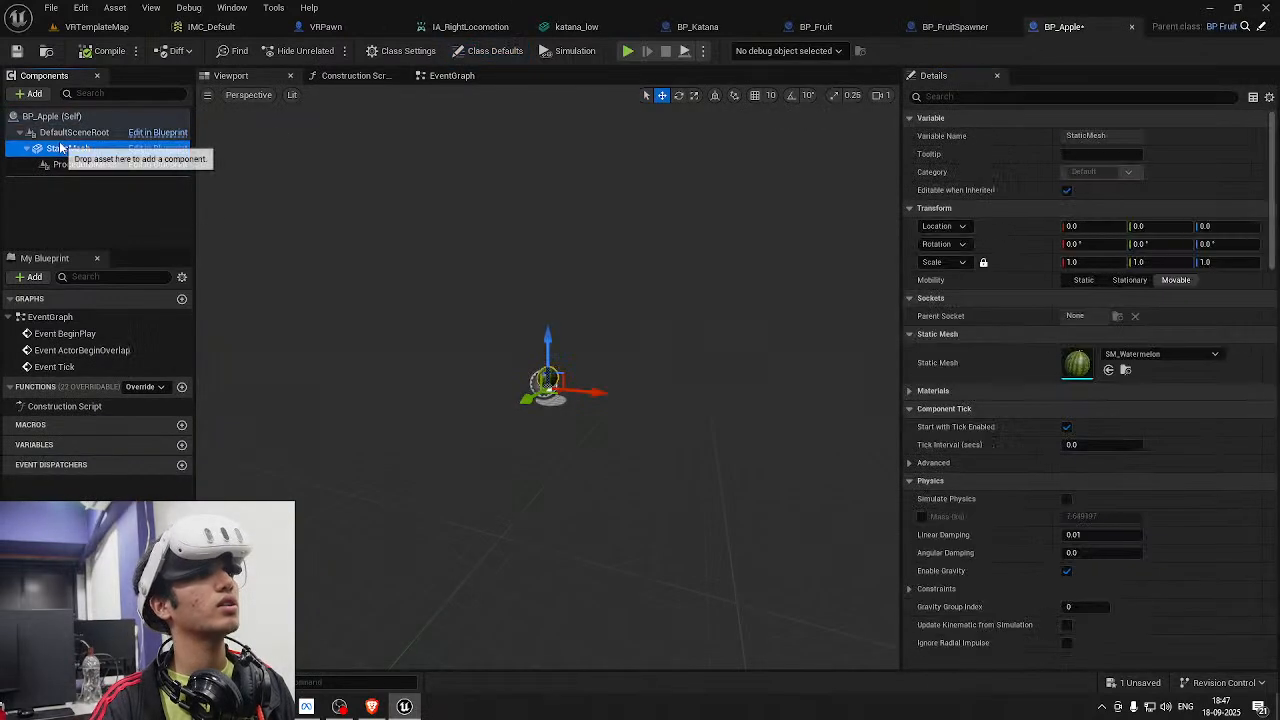
left_click(1163, 356)
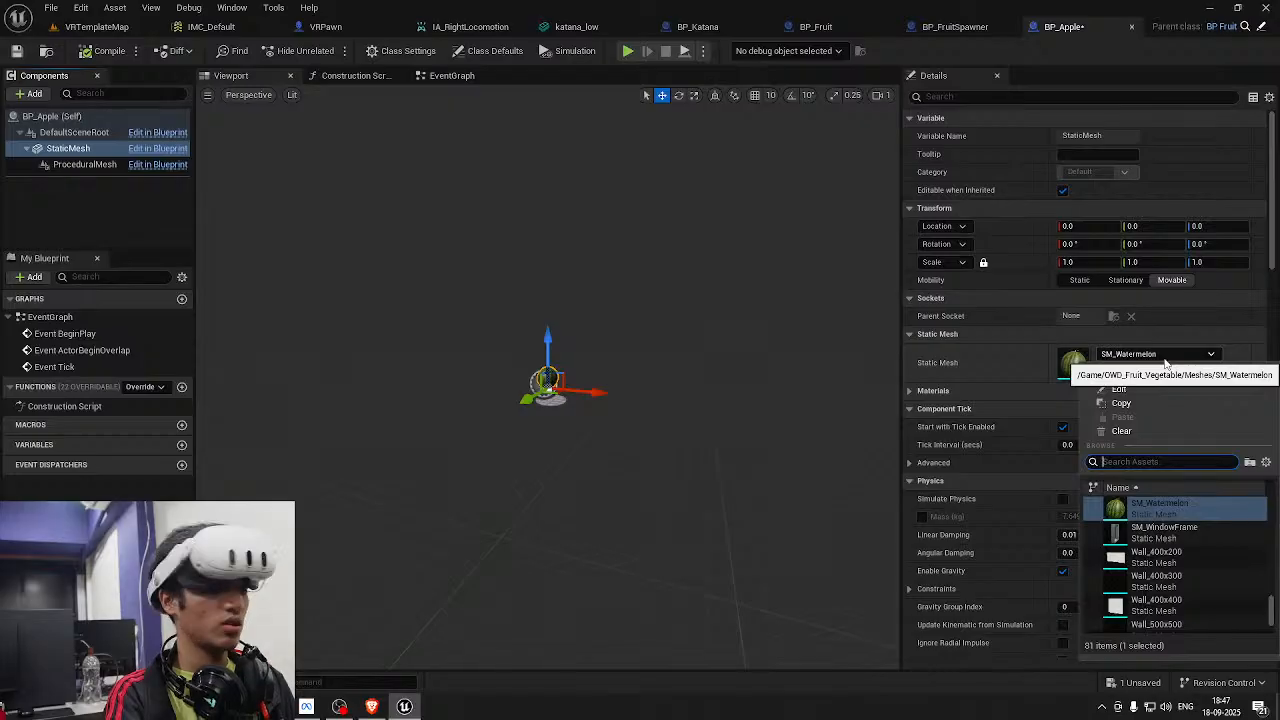
type("app")
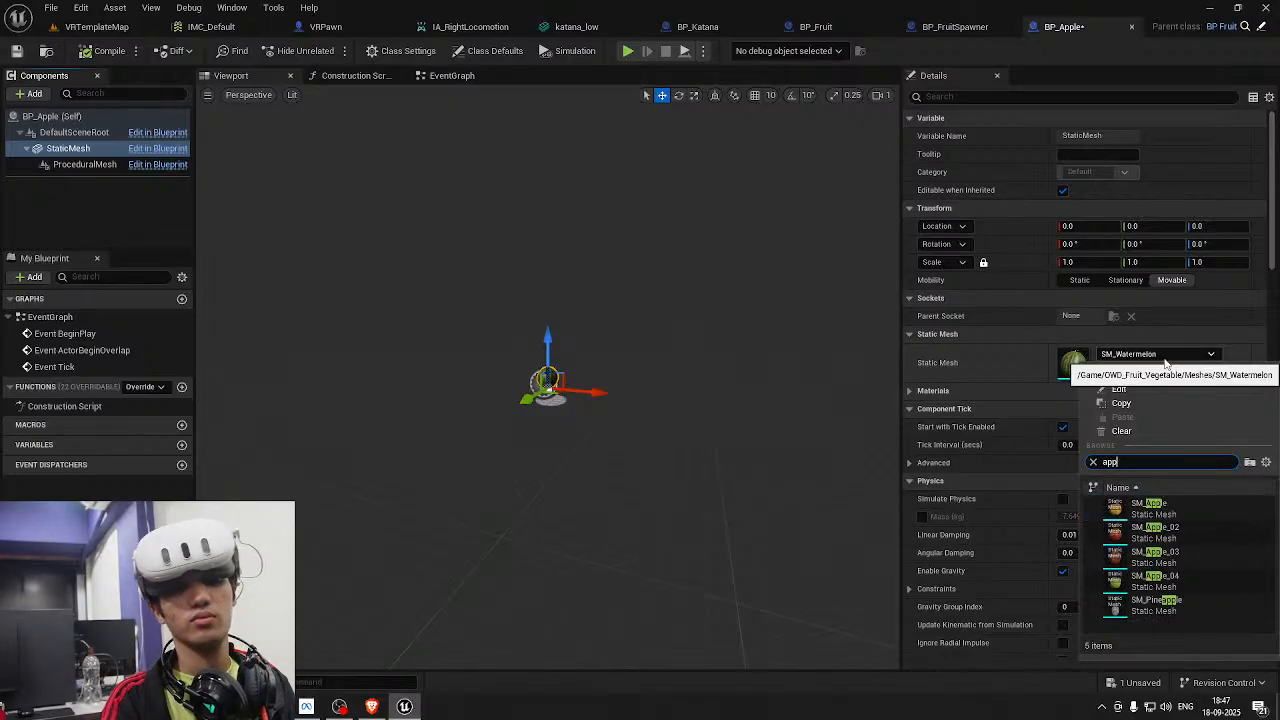
left_click(1189, 528)
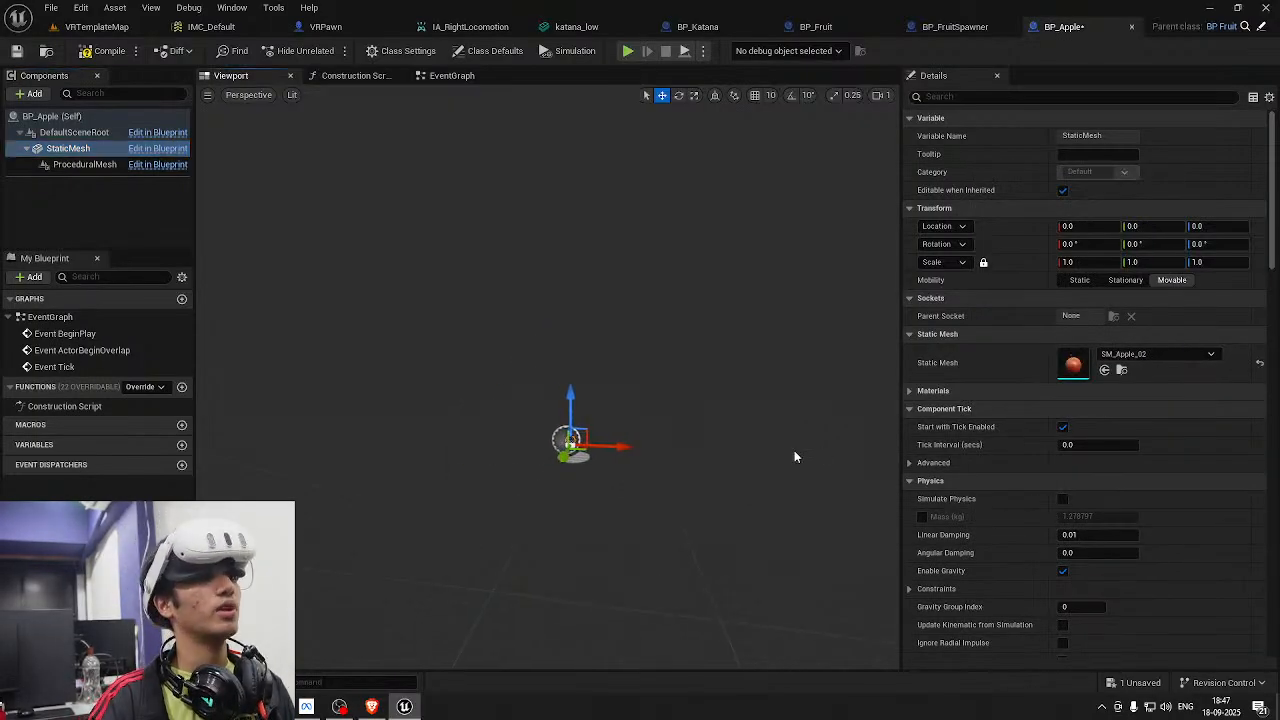
key("ctrl+s")
Browse the Meshes folder of OWD_Fruit_Vegetable to examine which fruit meshes are available
key("ctrl+space")
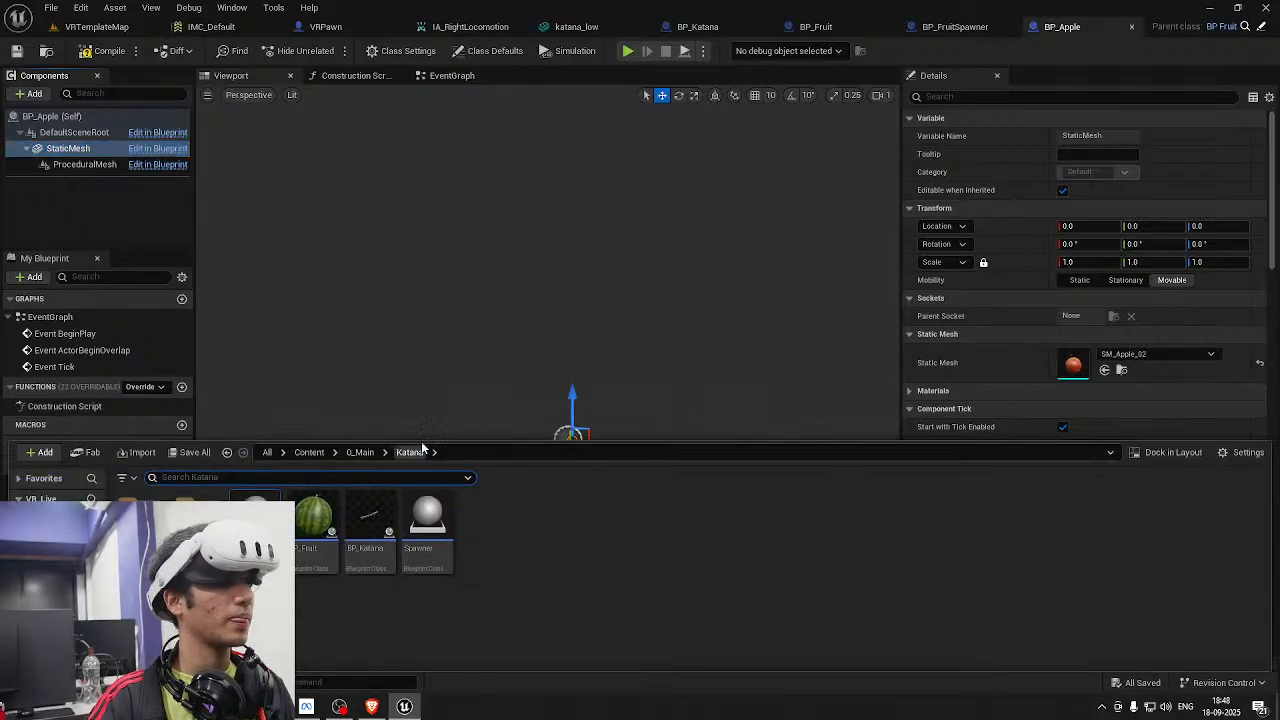
left_click(360, 452)
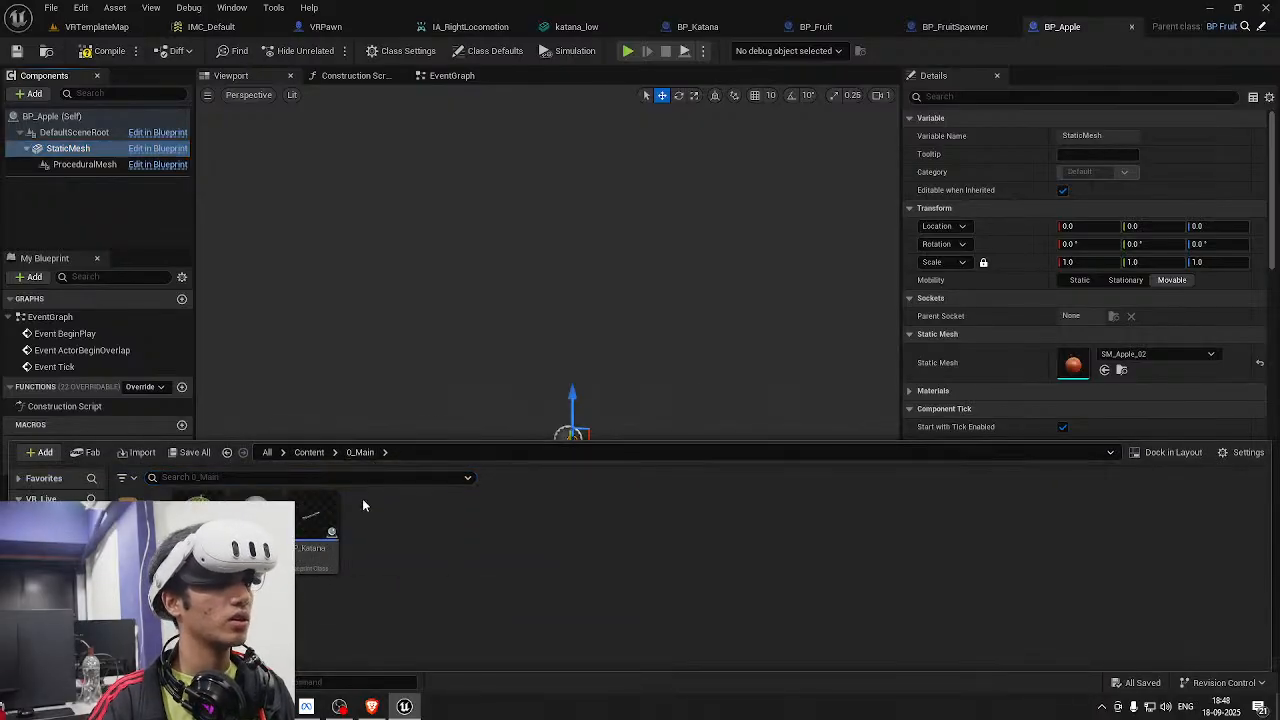
left_click(267, 452)
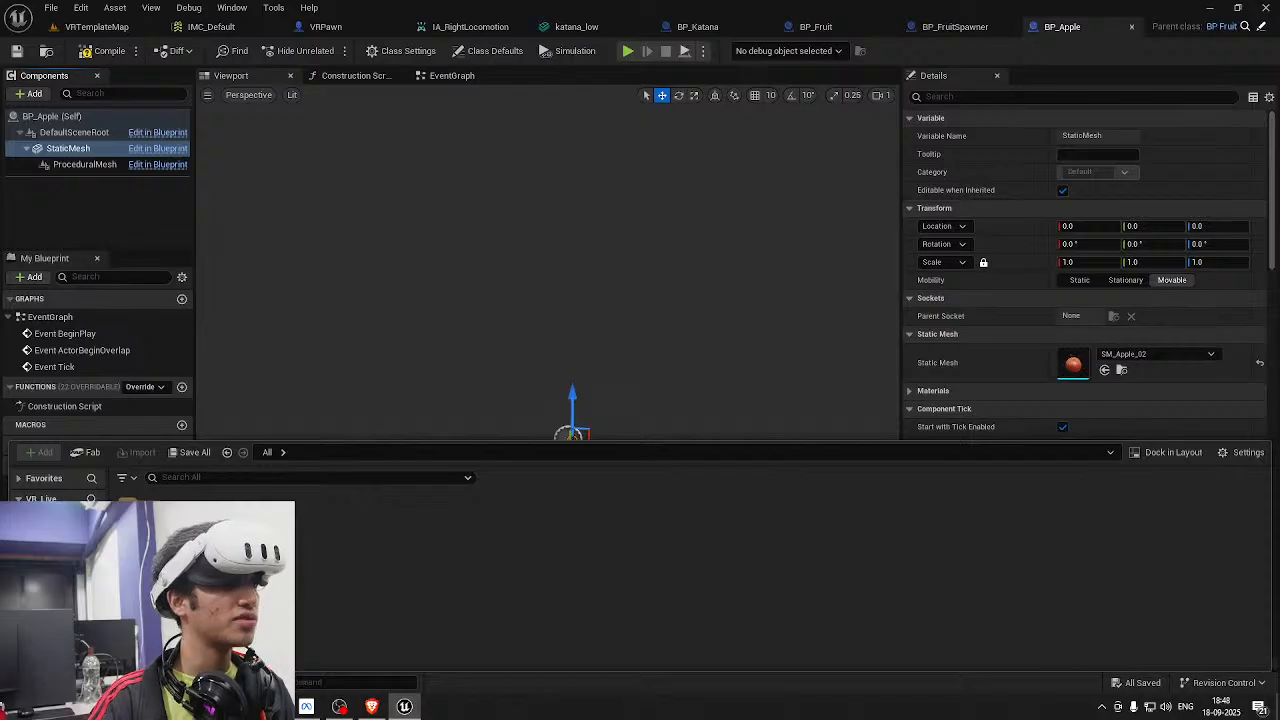
double_click(139, 516)
double_click(388, 534)
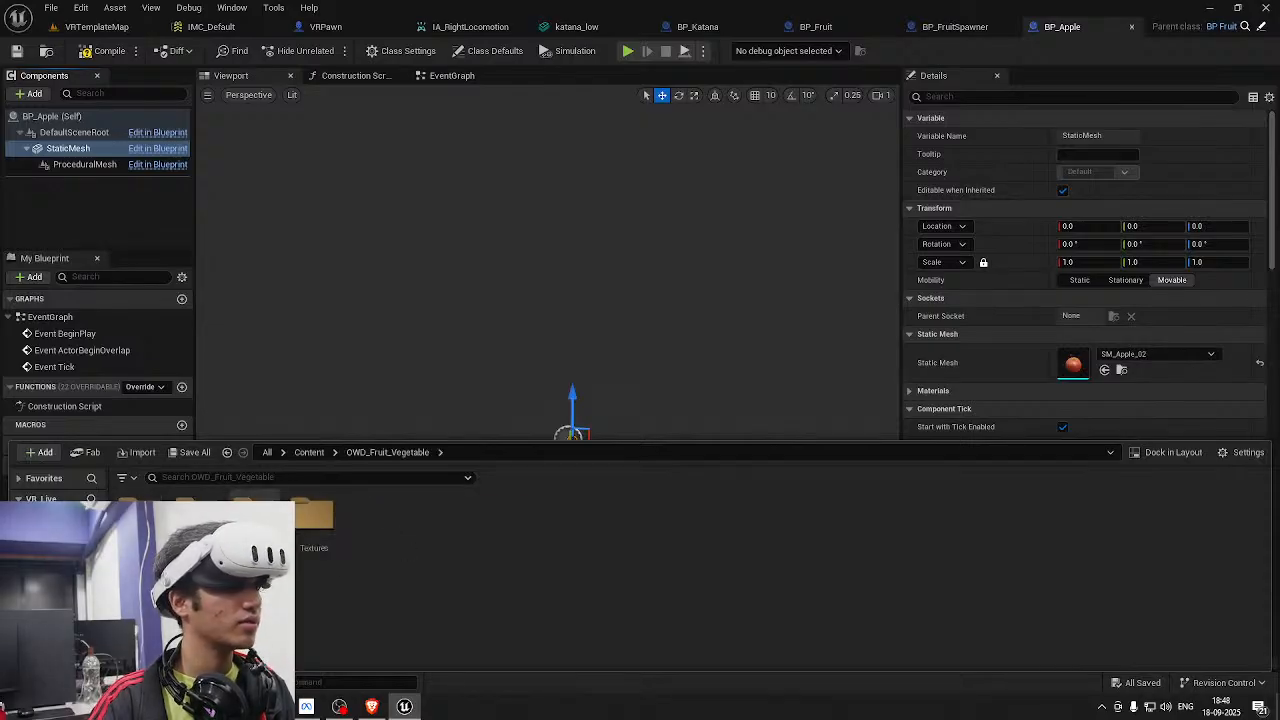
double_click(253, 528)
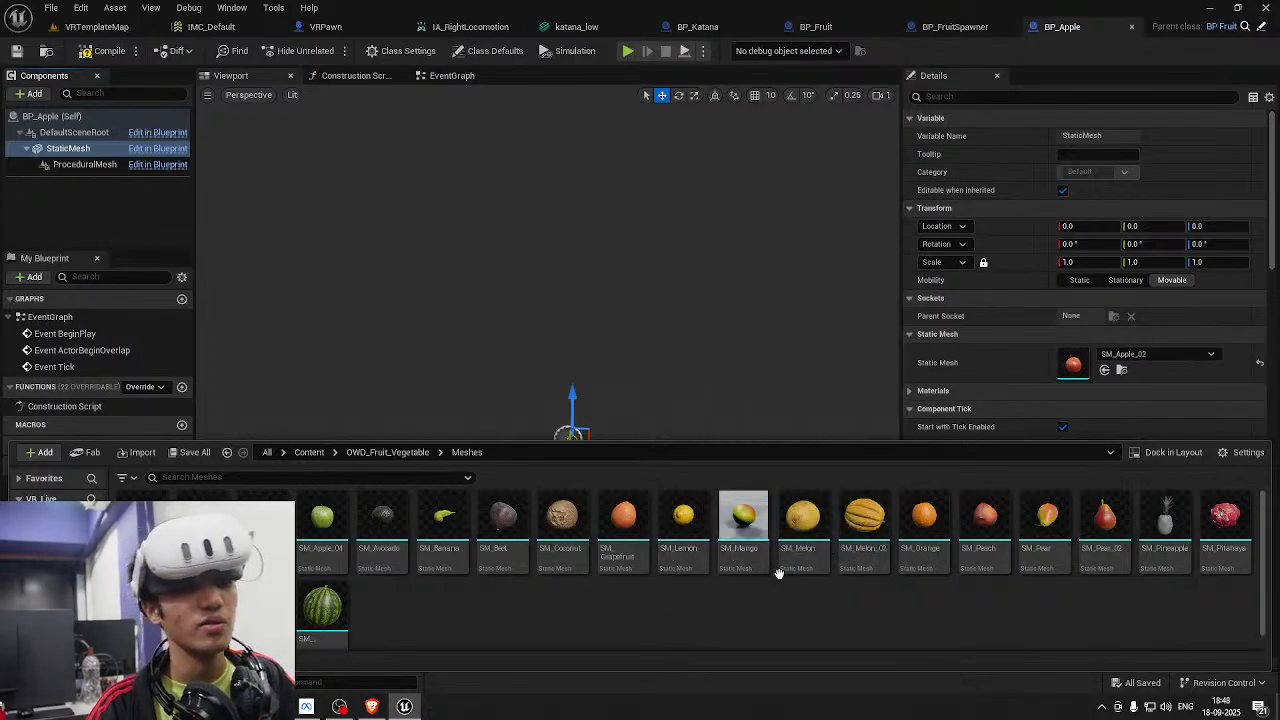
scroll(476, 511, "down", 1)
left_click(490, 400)
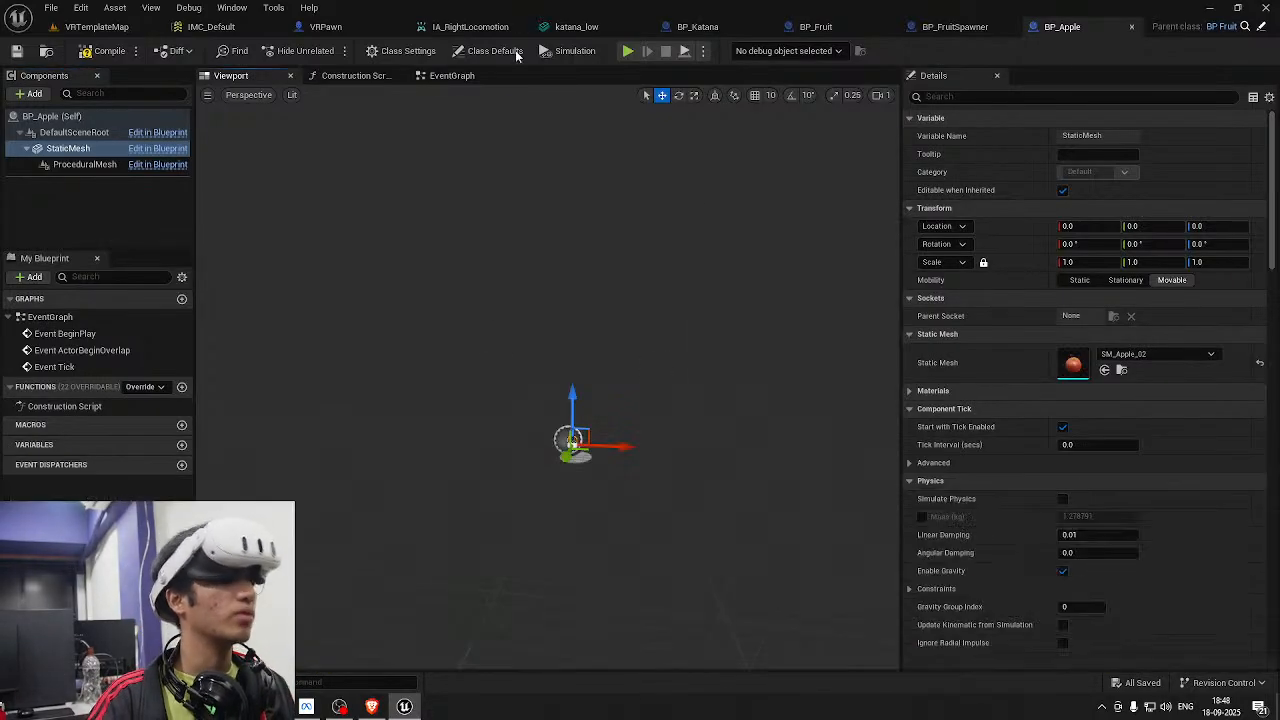
Return to the Katana folder in 0_Main and create a child blueprint class of BP_Fruit named BP_Pear
key("ctrl+space")
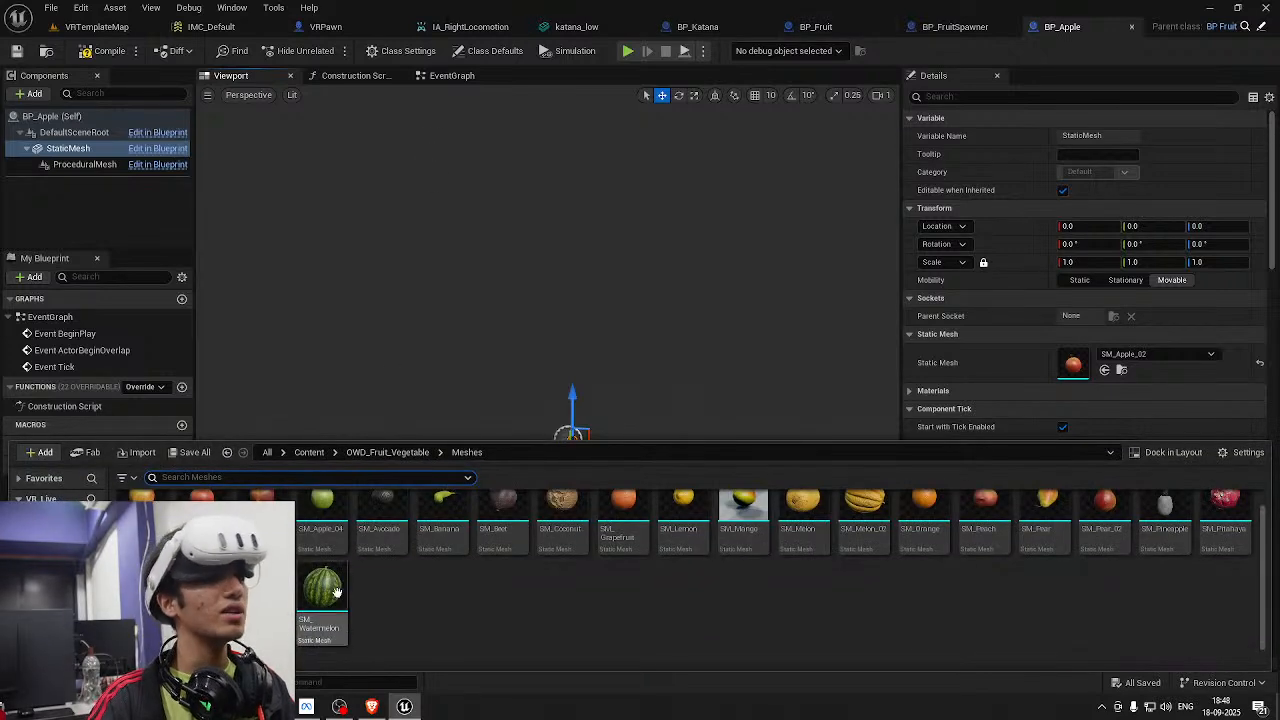
left_click(309, 454)
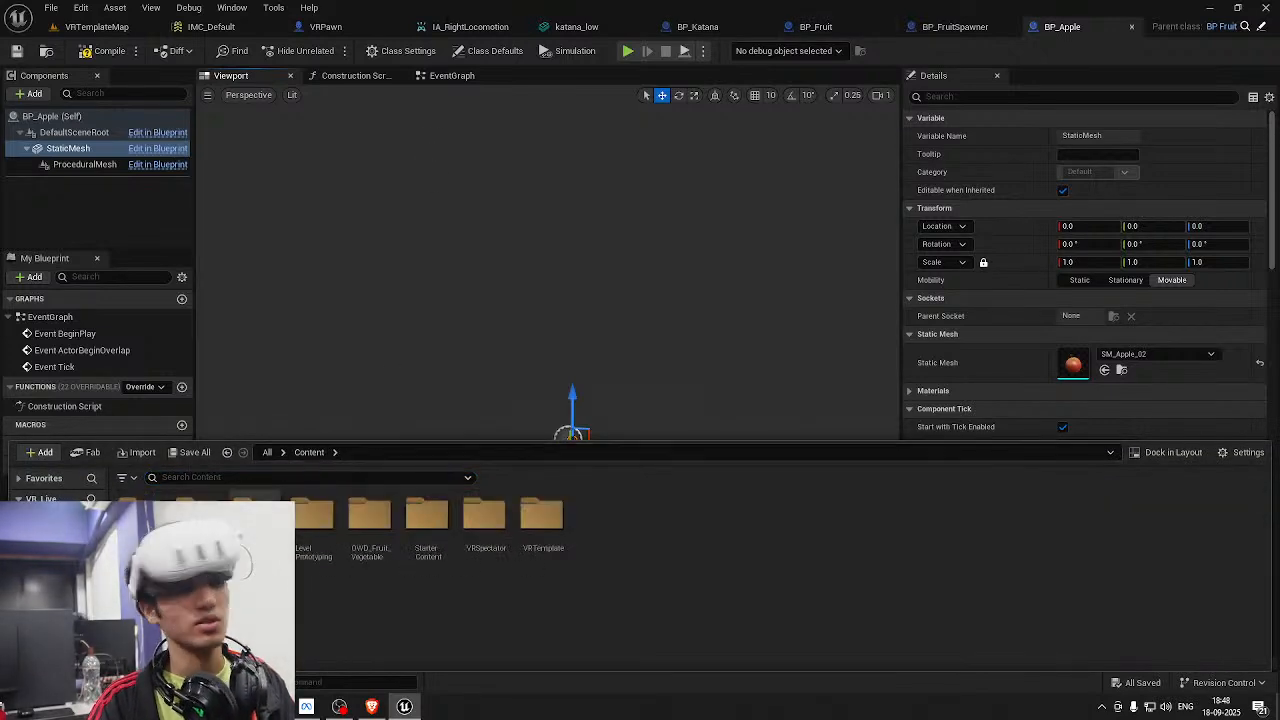
double_click(142, 518)
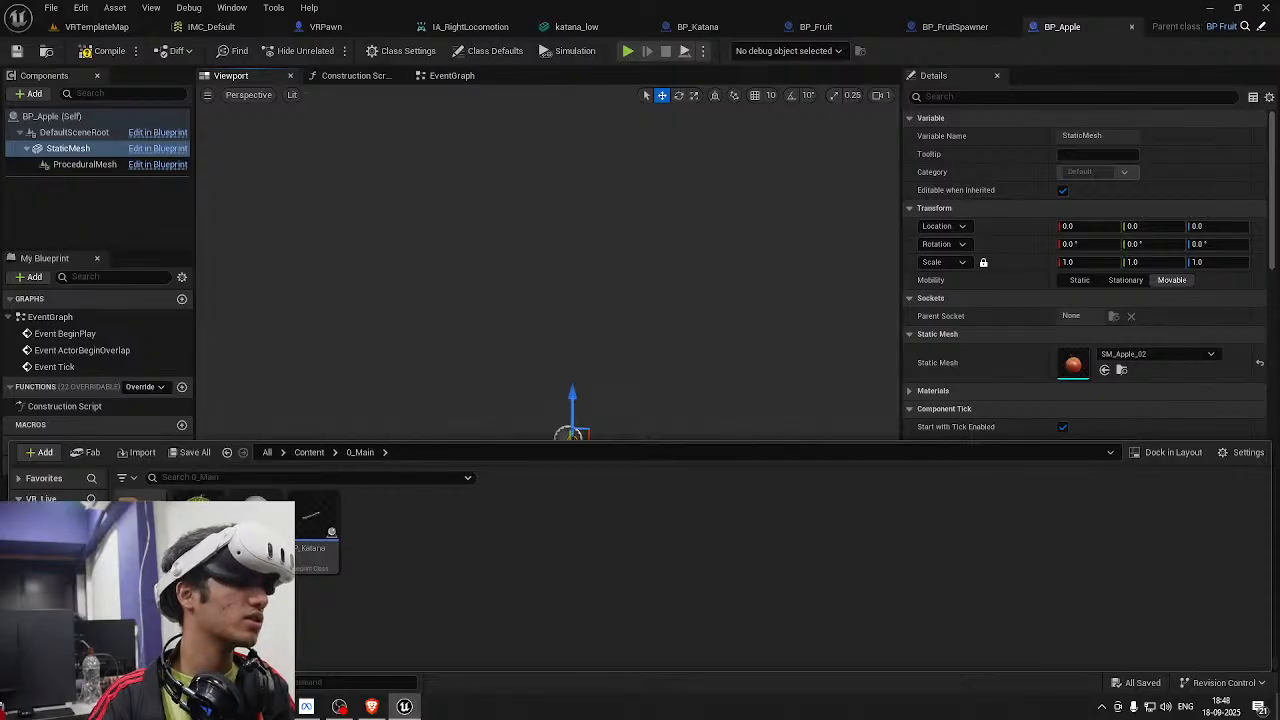
double_click(142, 518)
left_click(258, 541)
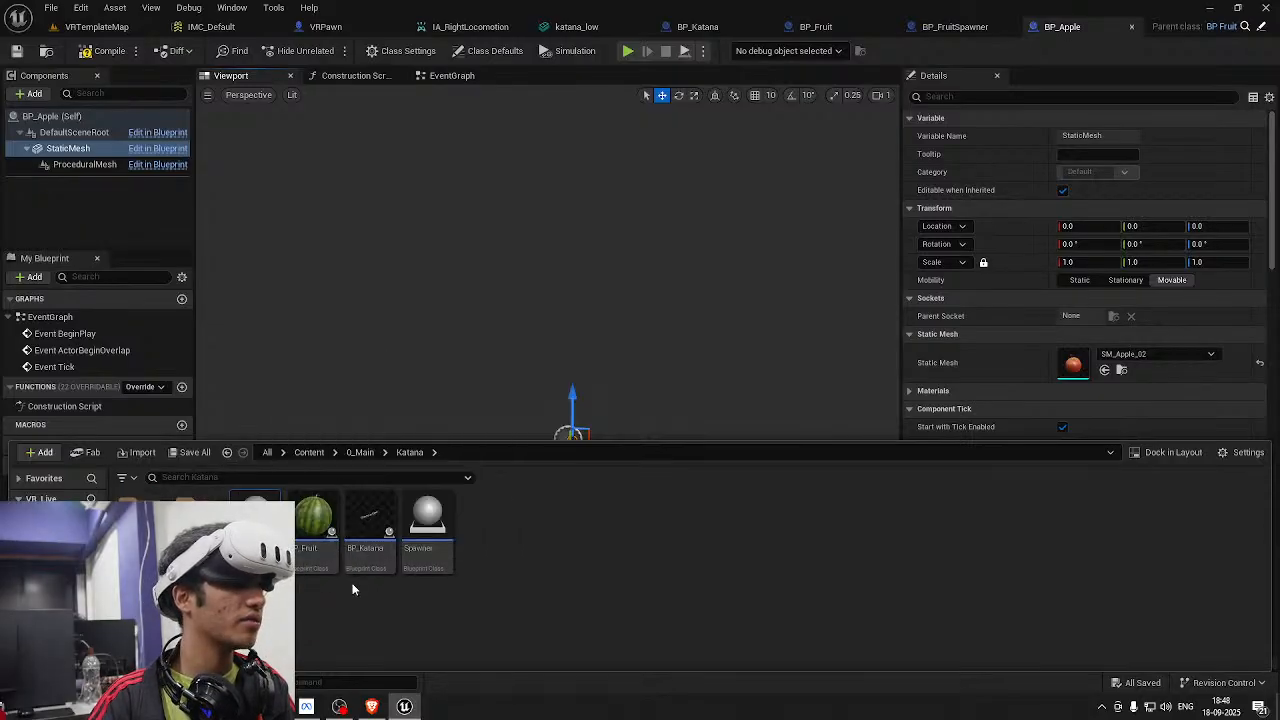
right_click(324, 517)
left_click(379, 150)
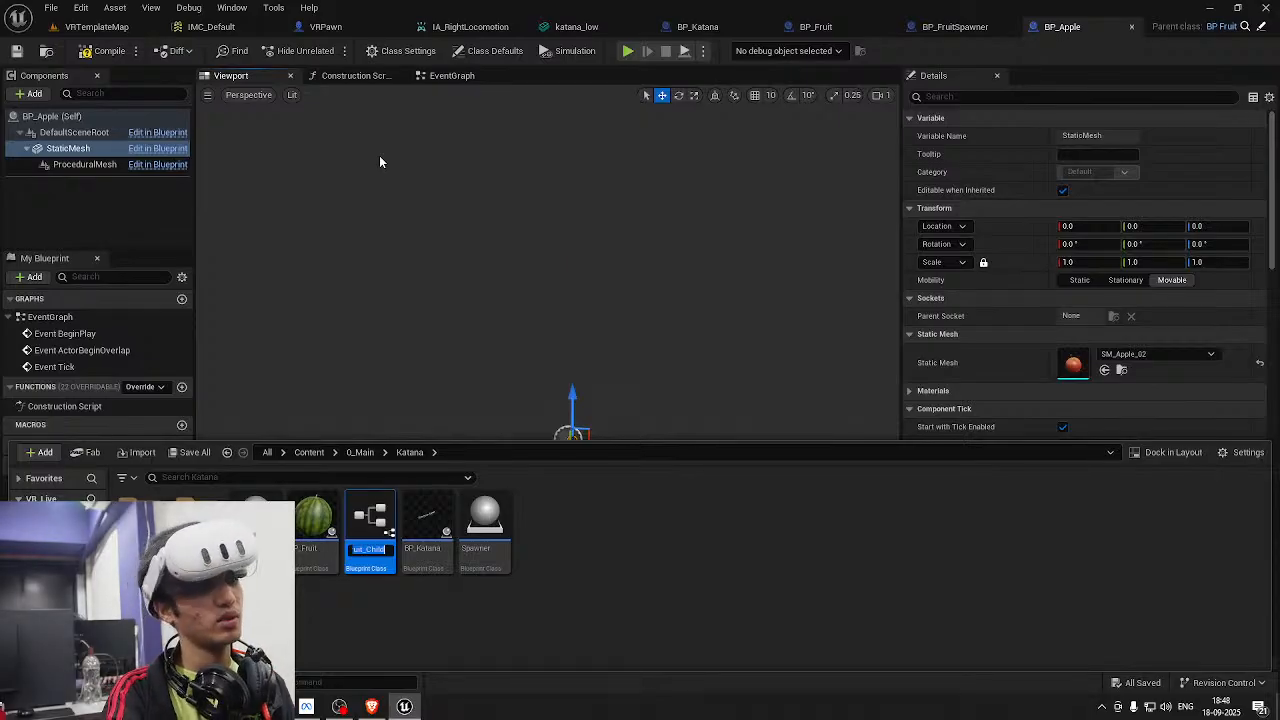
type("BP_P")
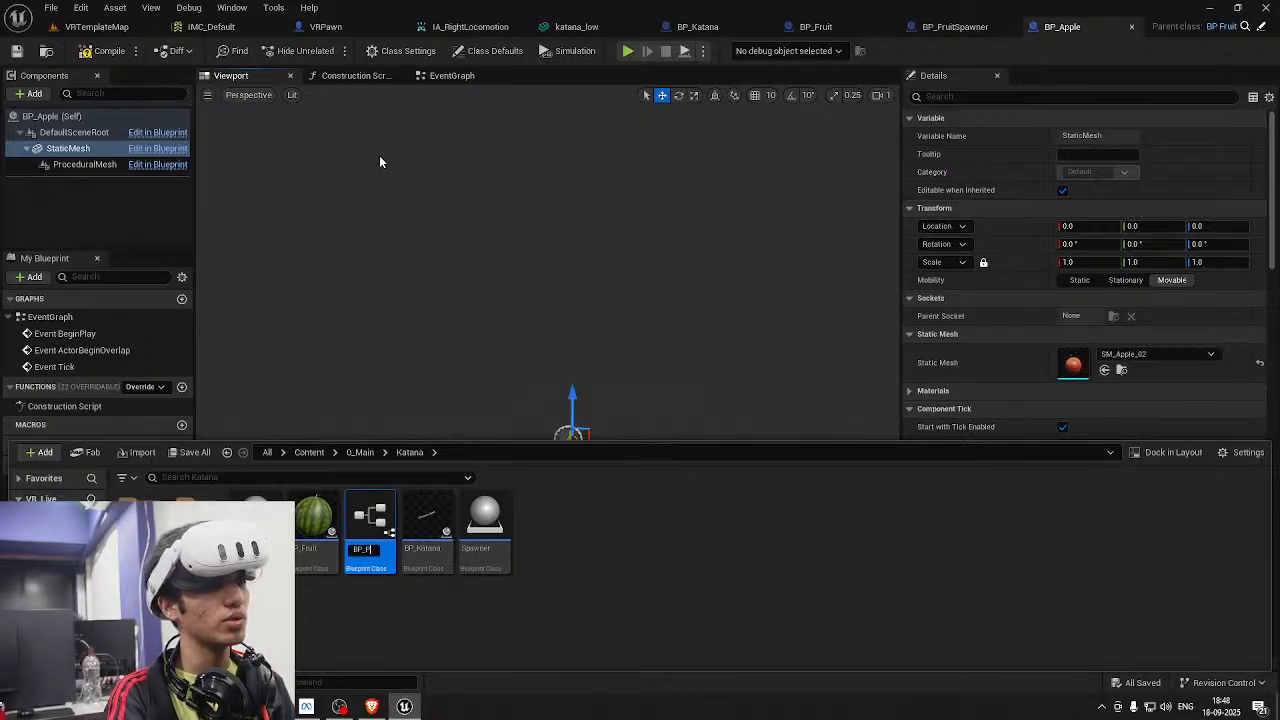
type("ear")
key("Return")
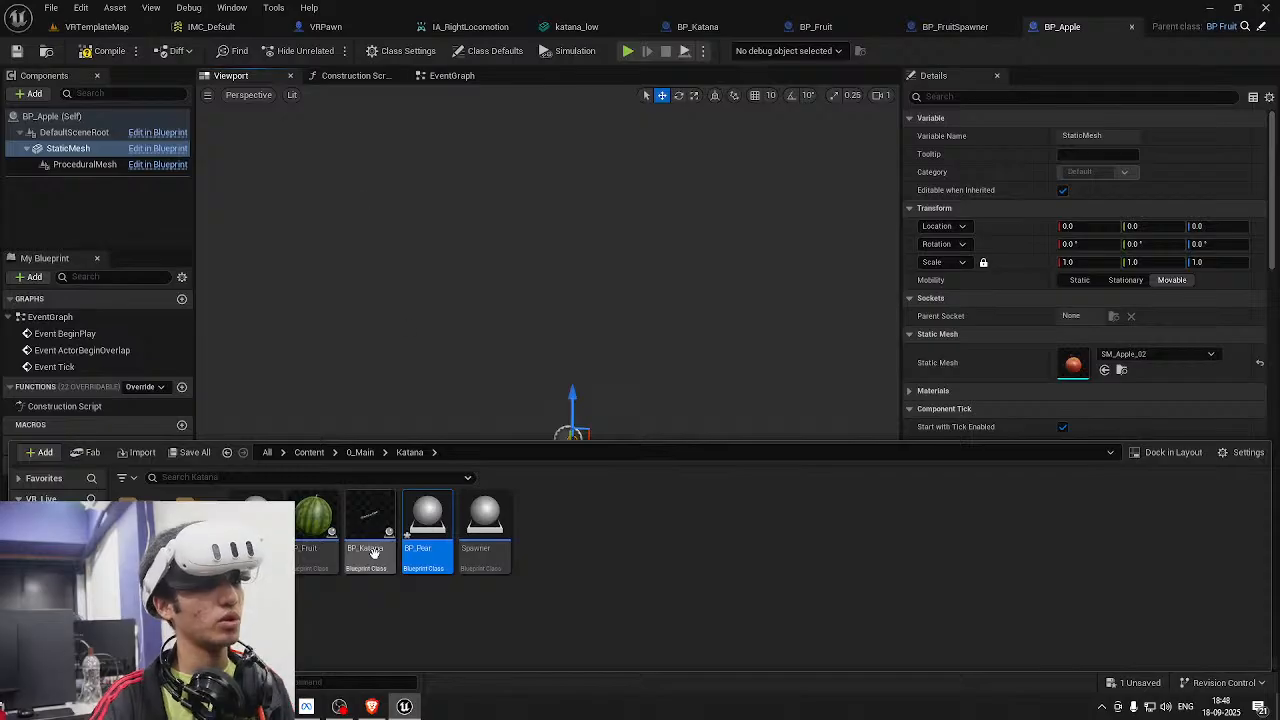
Create another child blueprint class of BP_Fruit in the Katana folder and name it BP_Banana
right_click(326, 540)
left_click(436, 178)
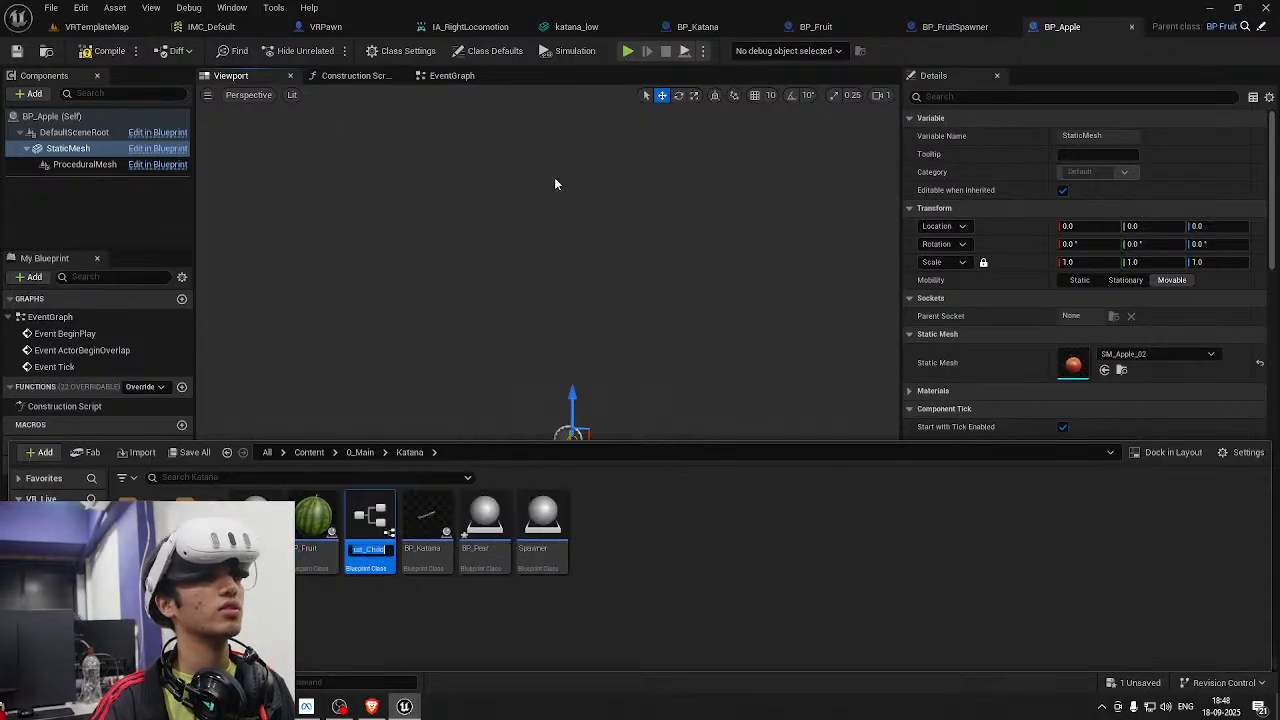
type("BP_B")
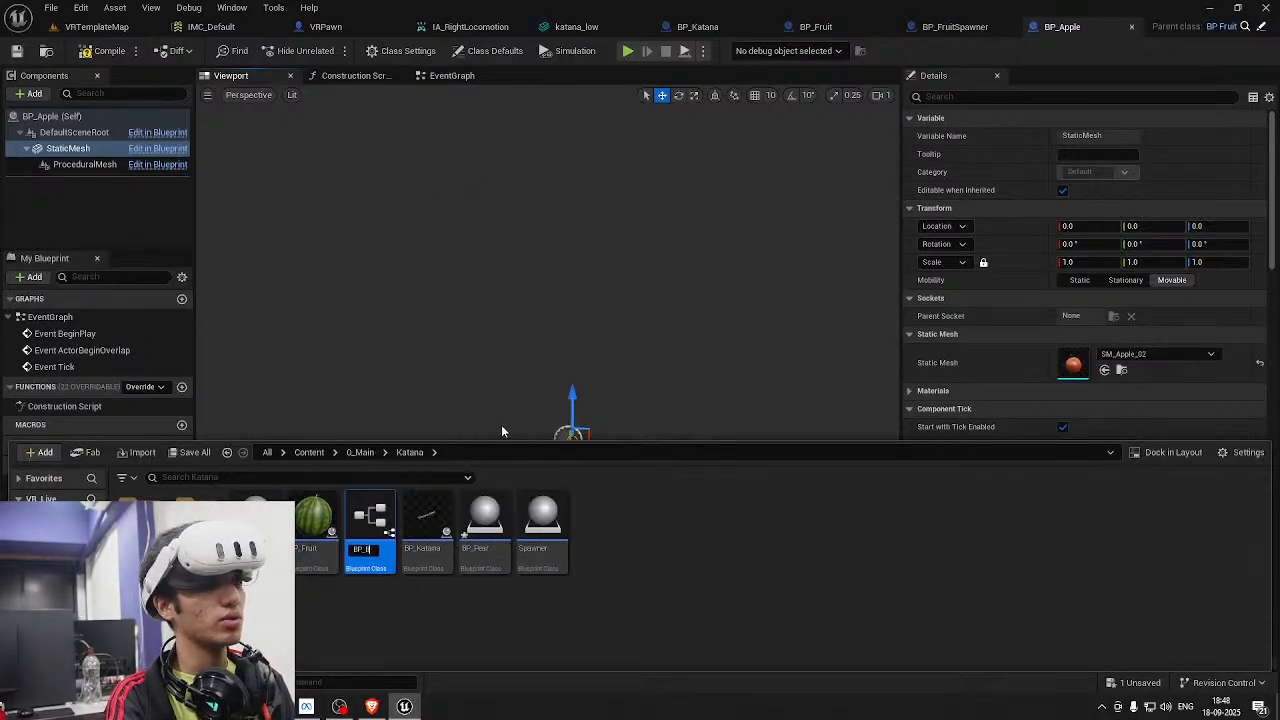
type("anana")
key("Return")
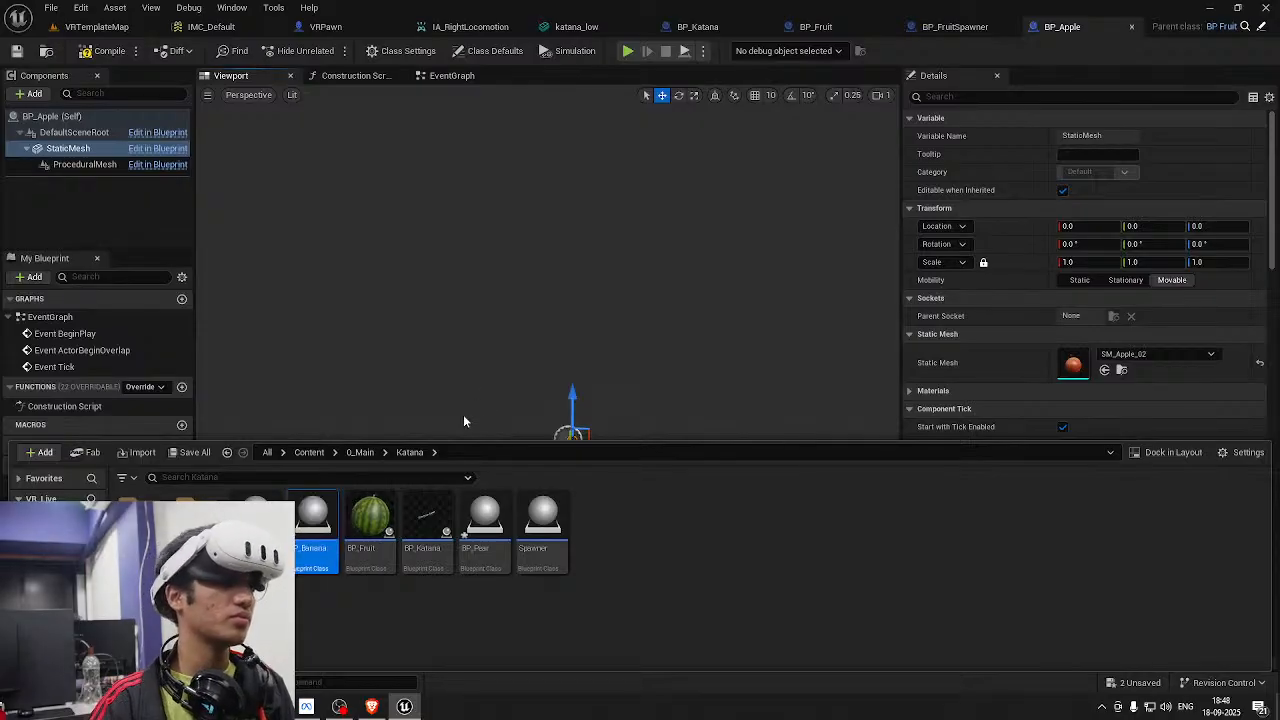
Create a further child blueprint class of BP_Fruit in the Katana folder, named BP_Melon
right_click(370, 525)
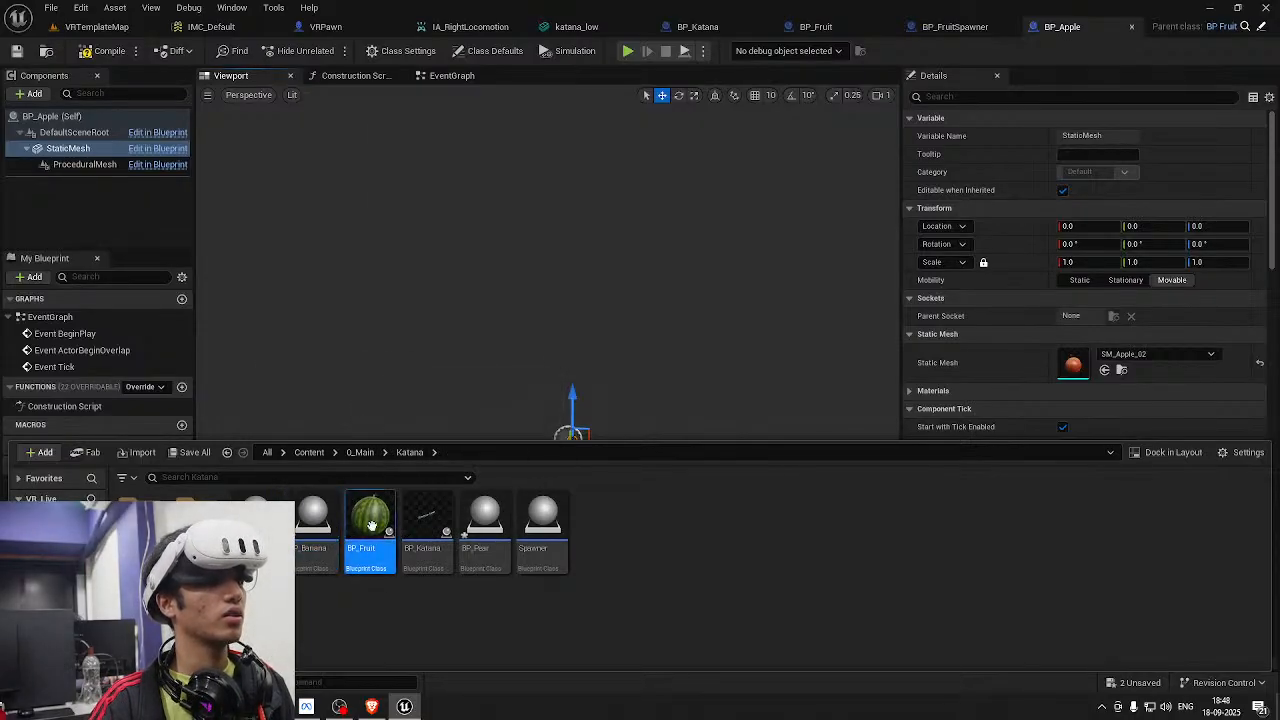
left_click(452, 170)
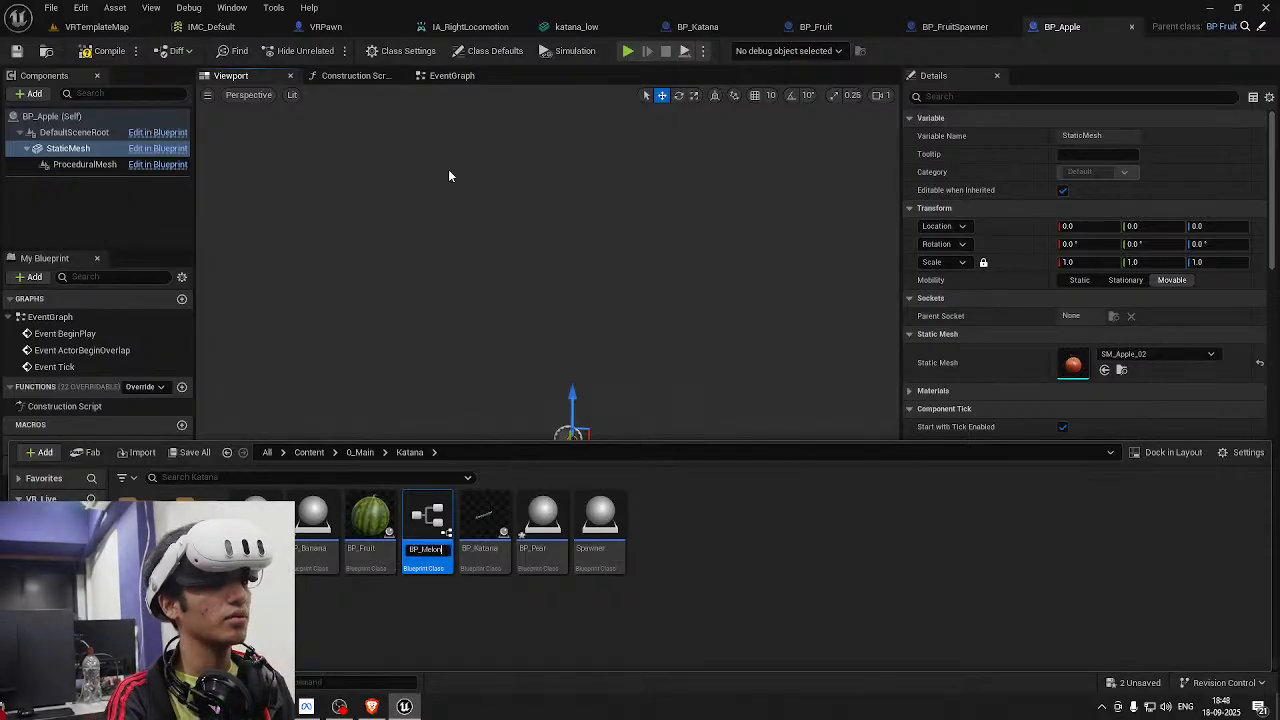
key("Return")
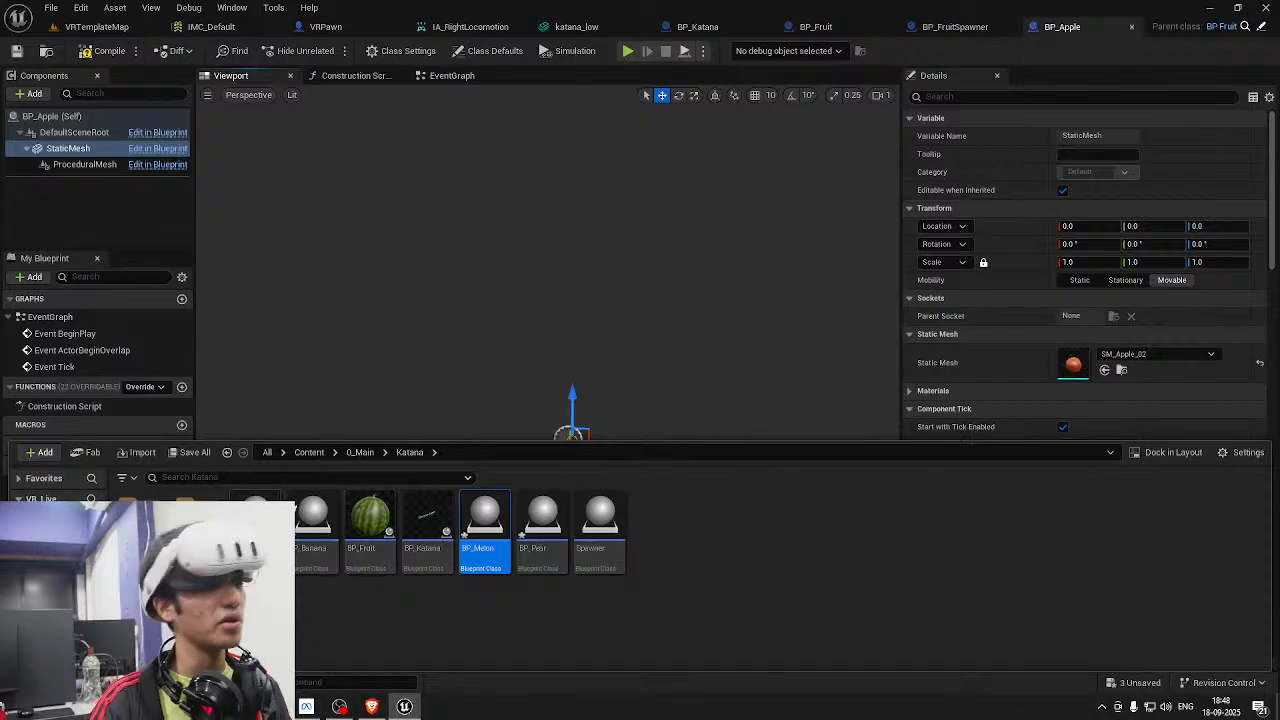
Open BP_Banana, set its StaticMesh component to the SM_Banana mesh and save all unsaved assets
left_click(323, 521)
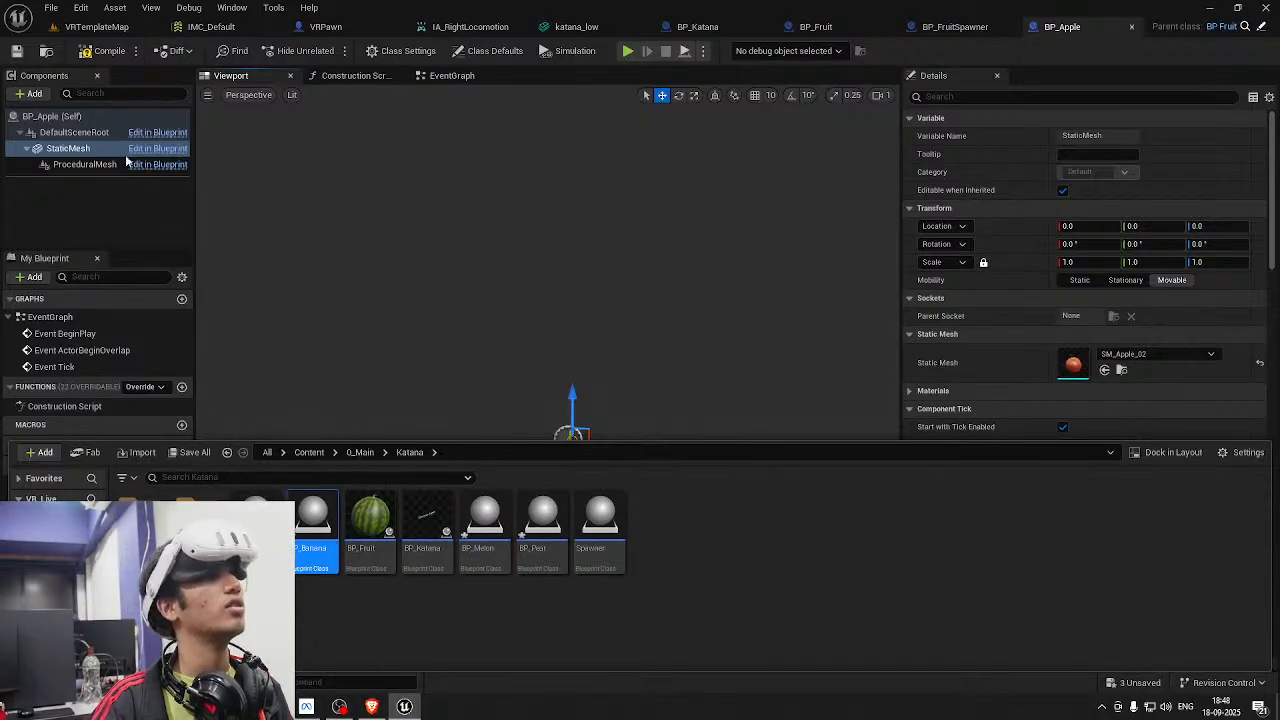
left_click(90, 164)
left_click(68, 148)
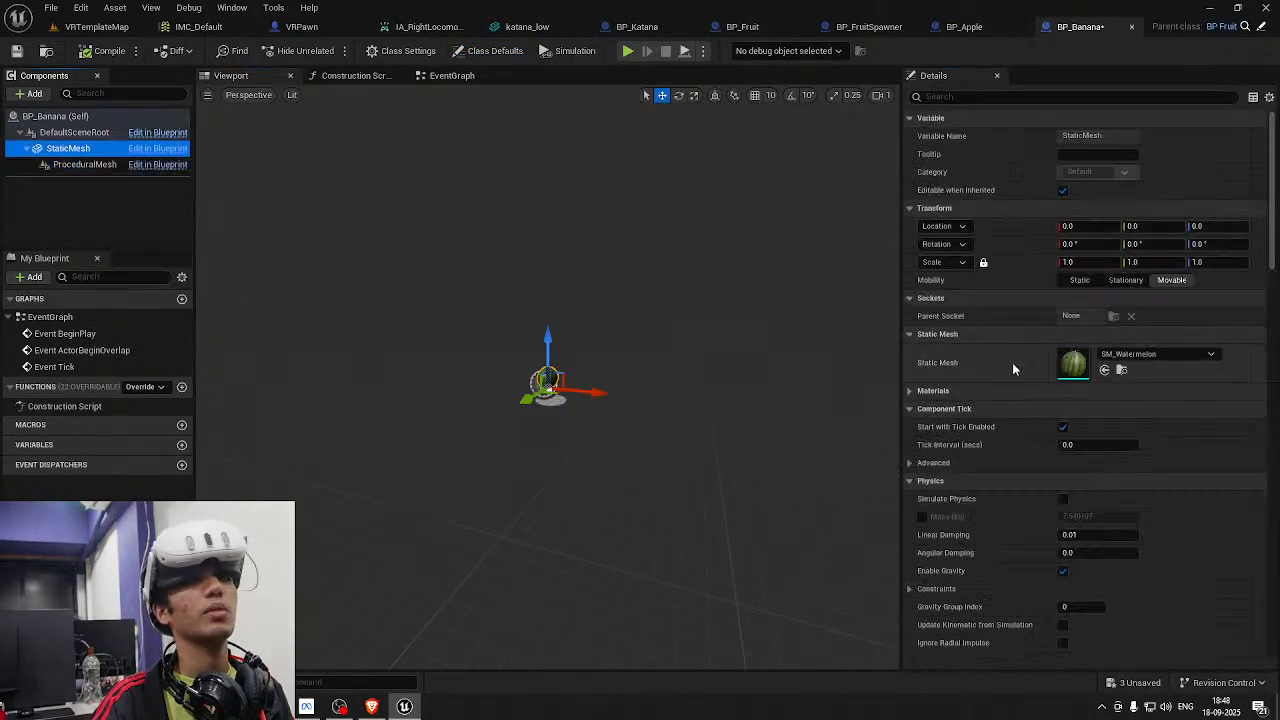
left_click(1131, 356)
type("ba")
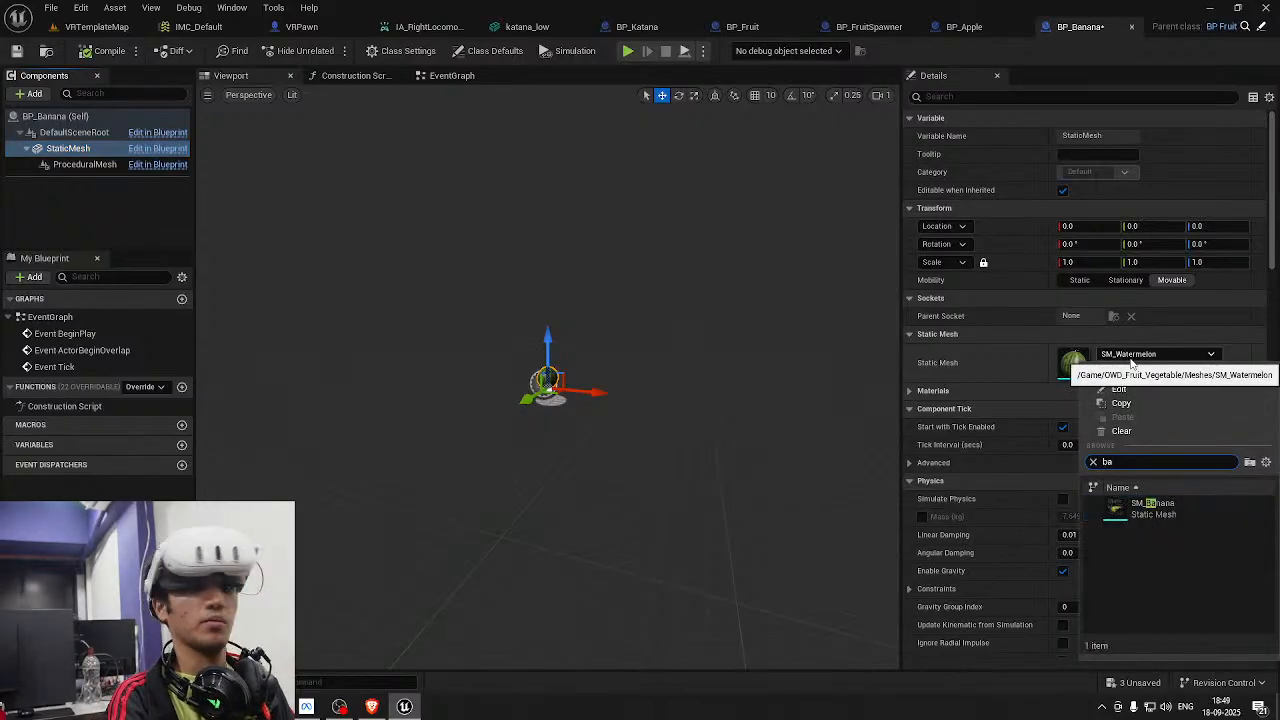
left_click(1149, 508)
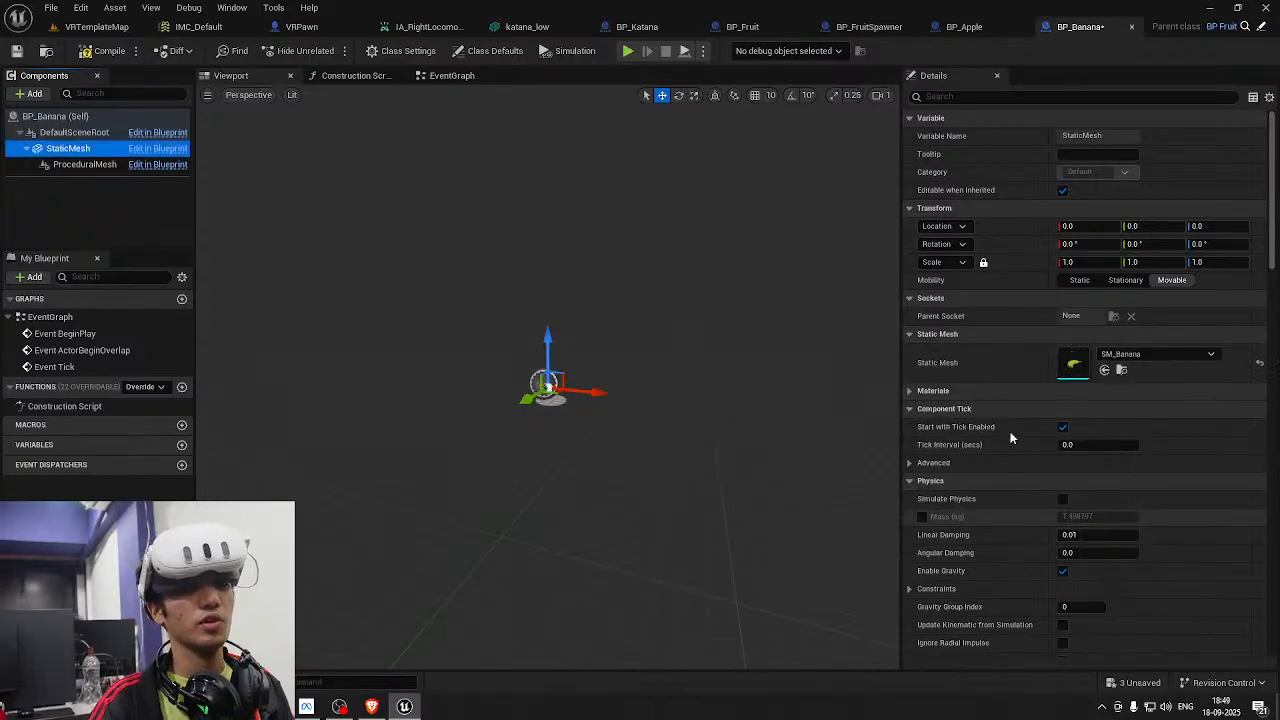
key("ctrl+shift+s")
Open BP_Melon from the Katana folder, set its StaticMesh component to the SM_Melon mesh and save
key("ctrl+space")
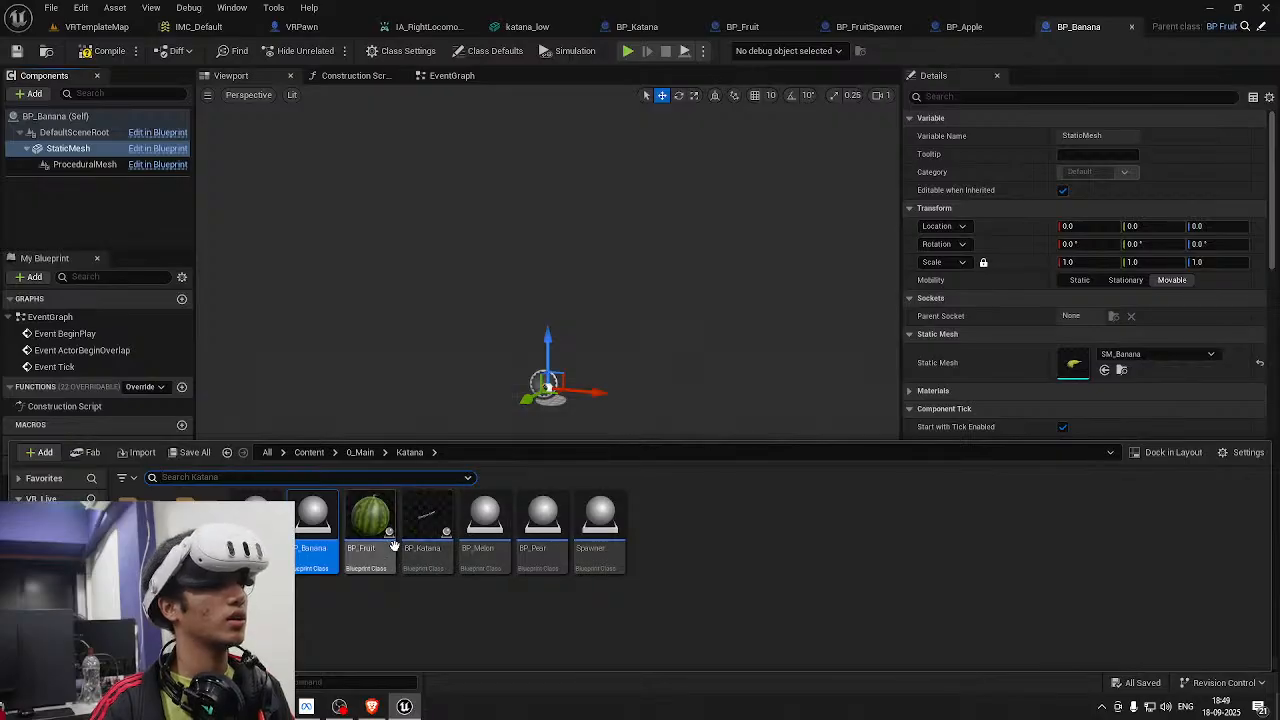
left_click(484, 530)
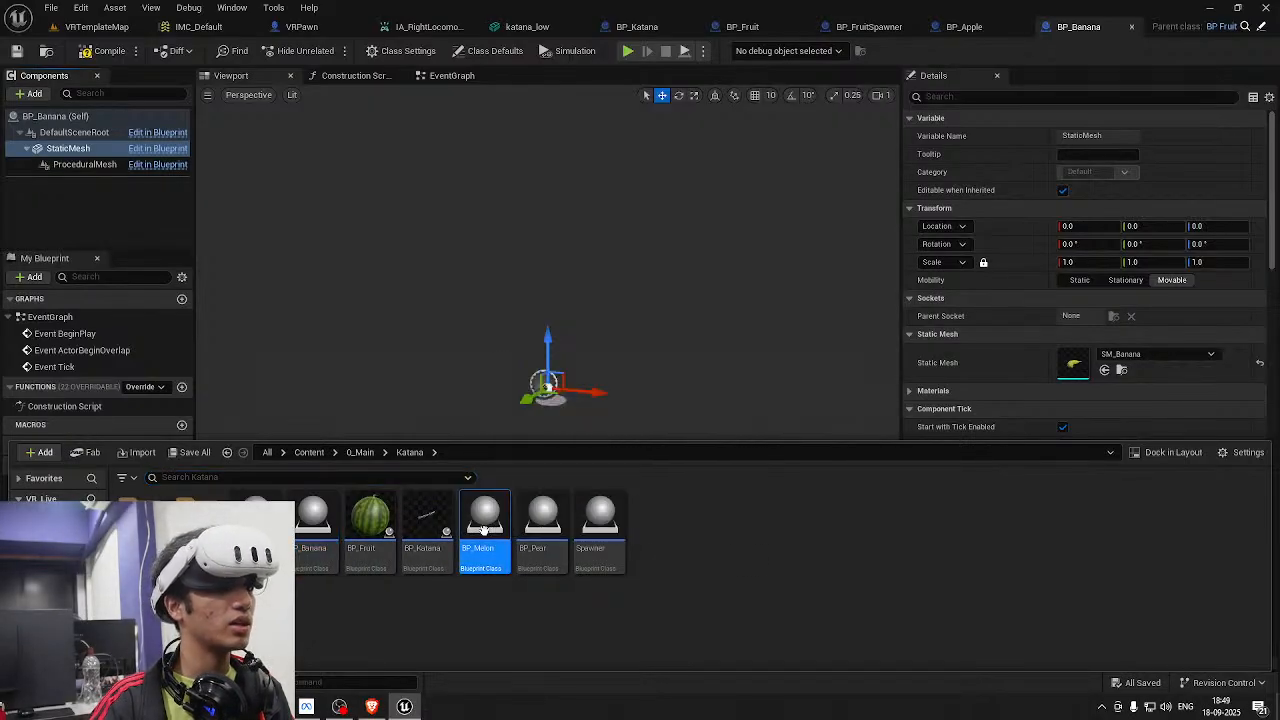
left_click(82, 149)
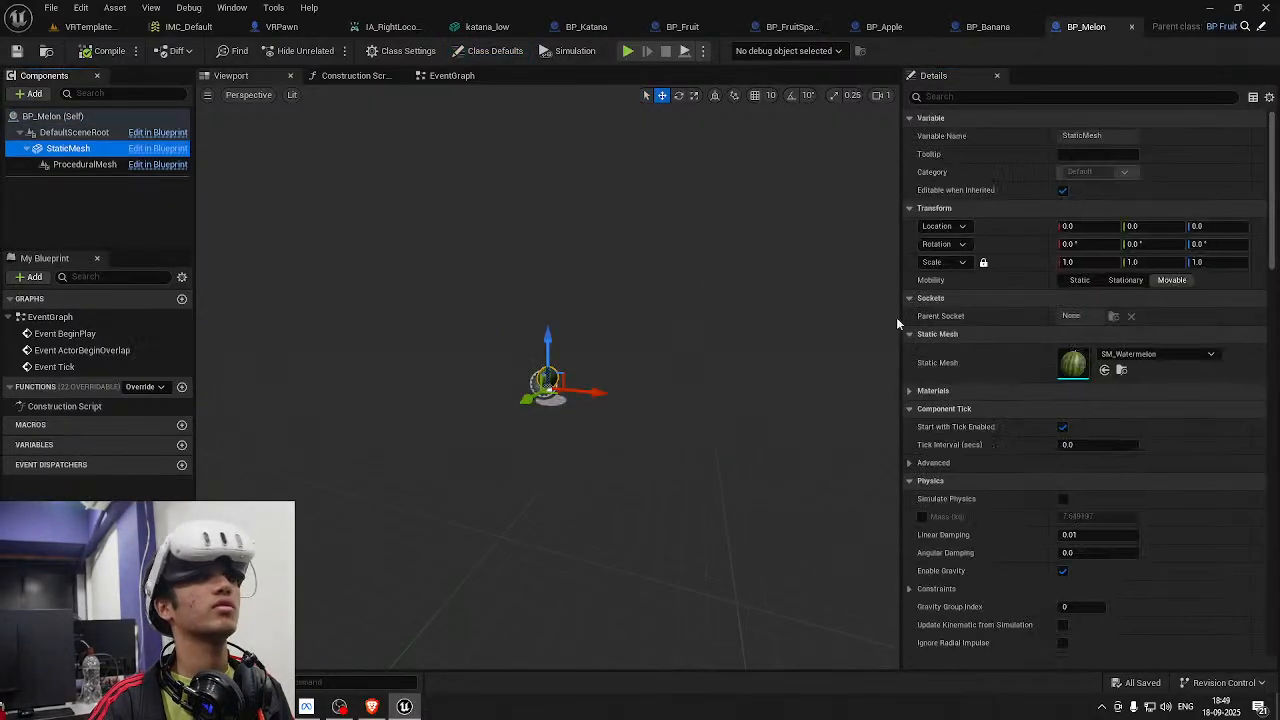
left_click(1172, 355)
type("me")
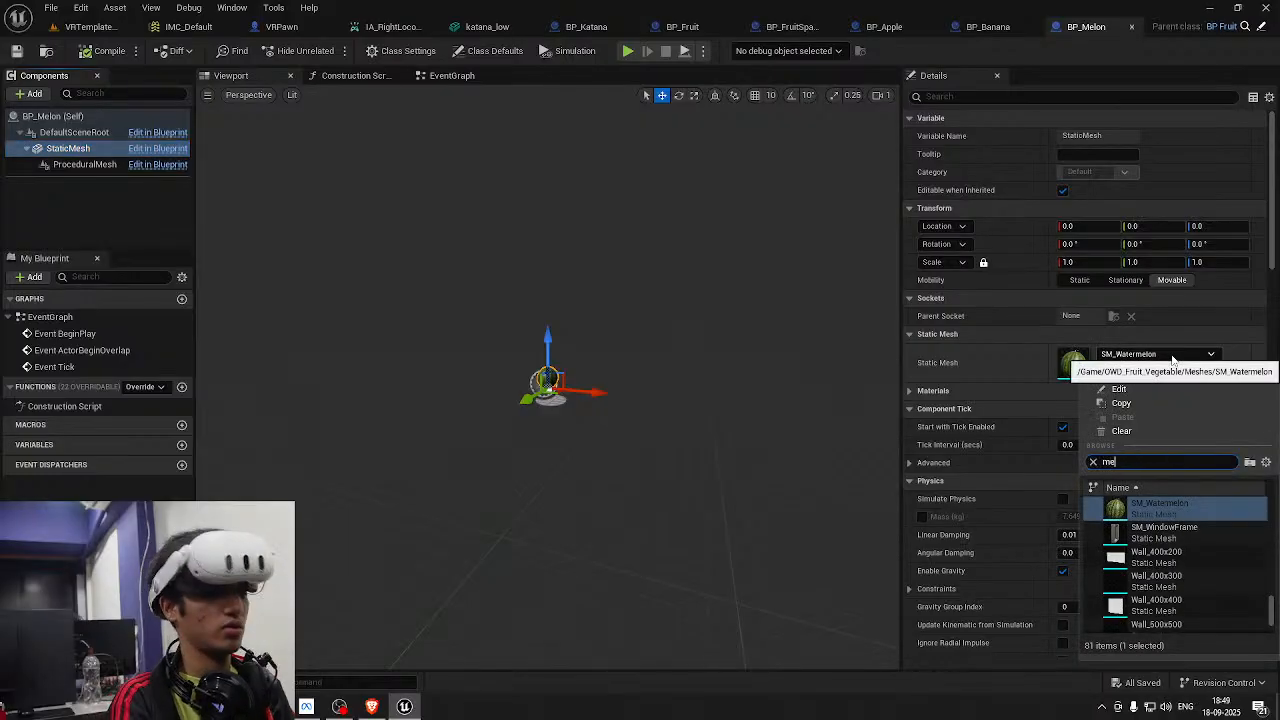
type("lon")
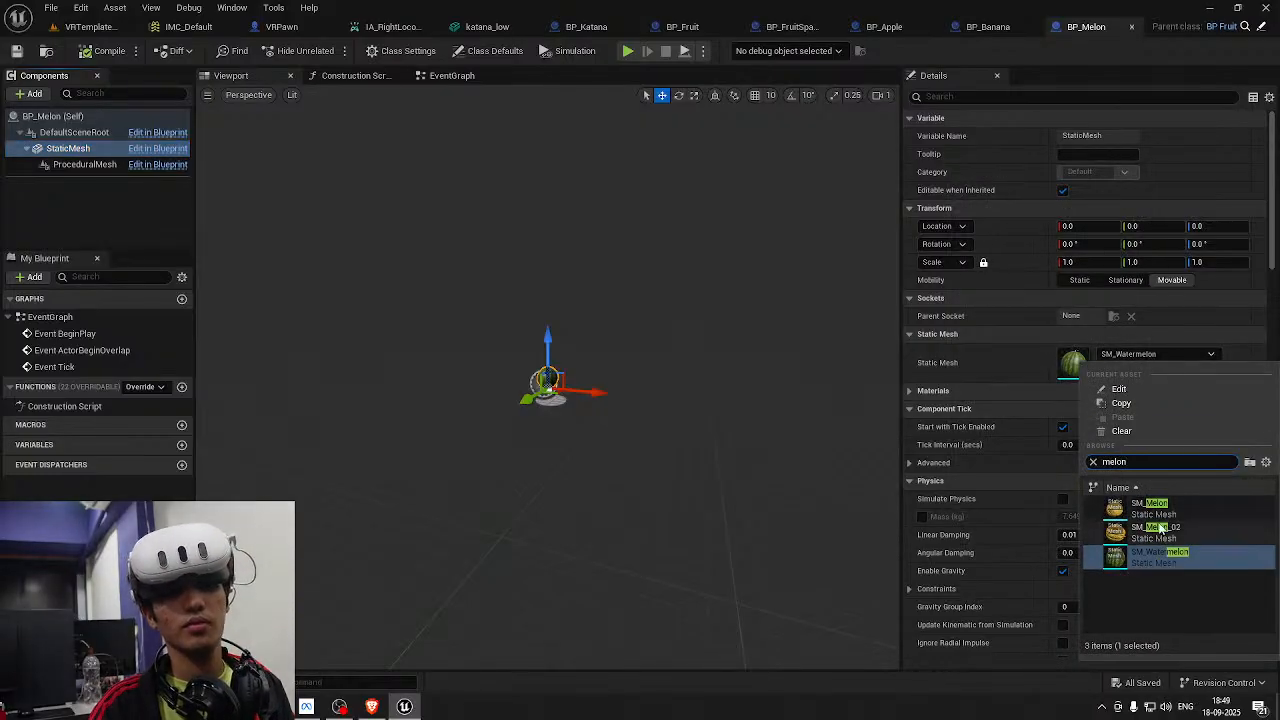
left_click(1145, 508)
Open BP_Pear from the Katana folder, set its StaticMesh component to the SM_Pear_02 mesh, then save and compile
key("ctrl+space")
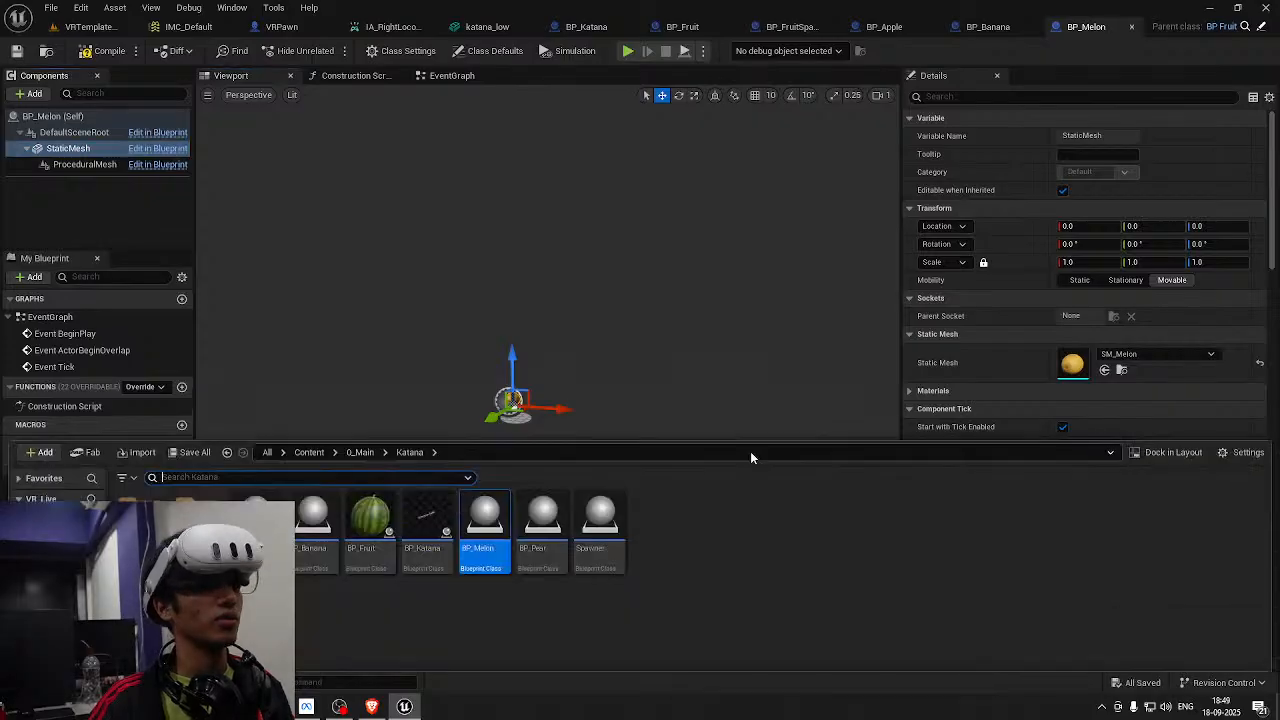
left_click(548, 530)
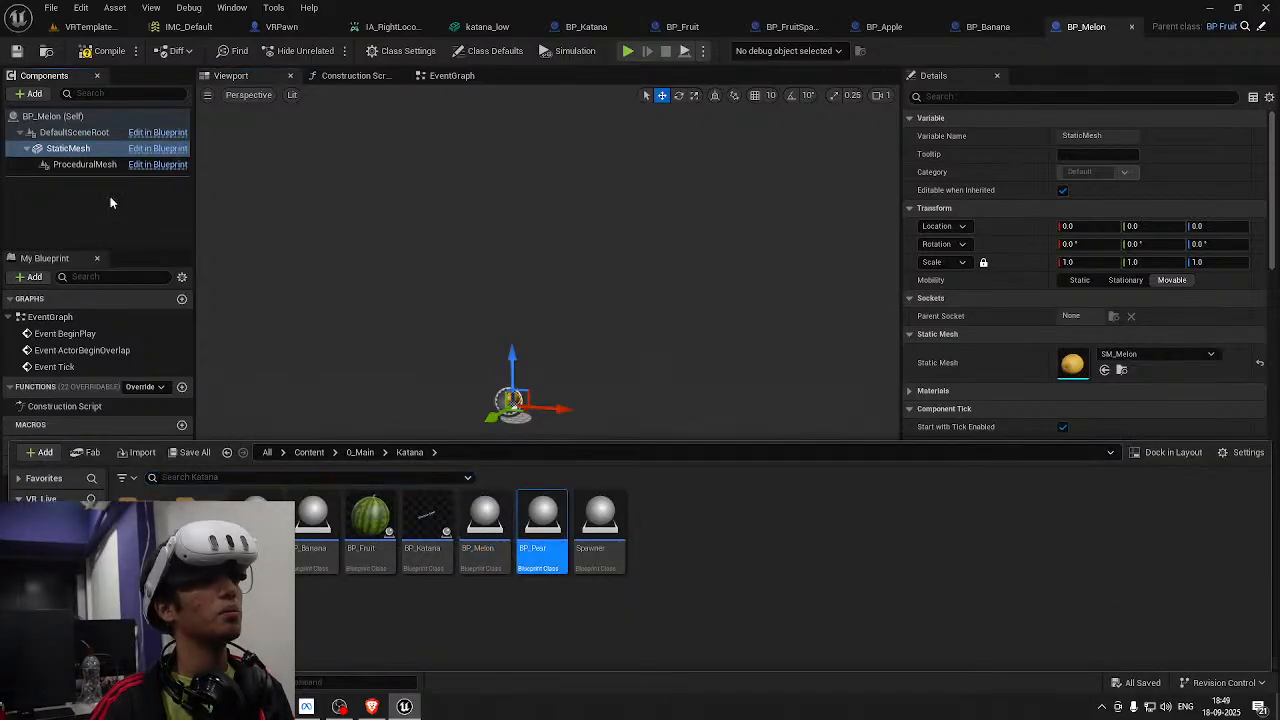
left_click(46, 151)
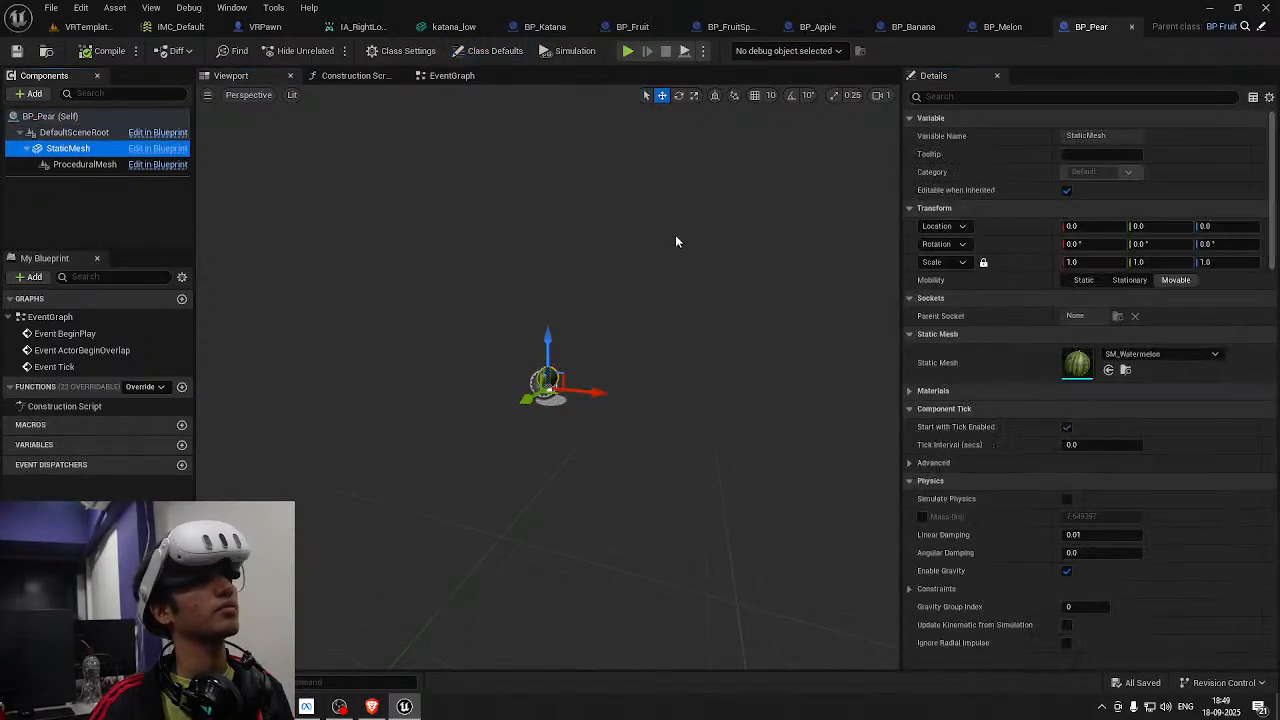
left_click(1179, 352)
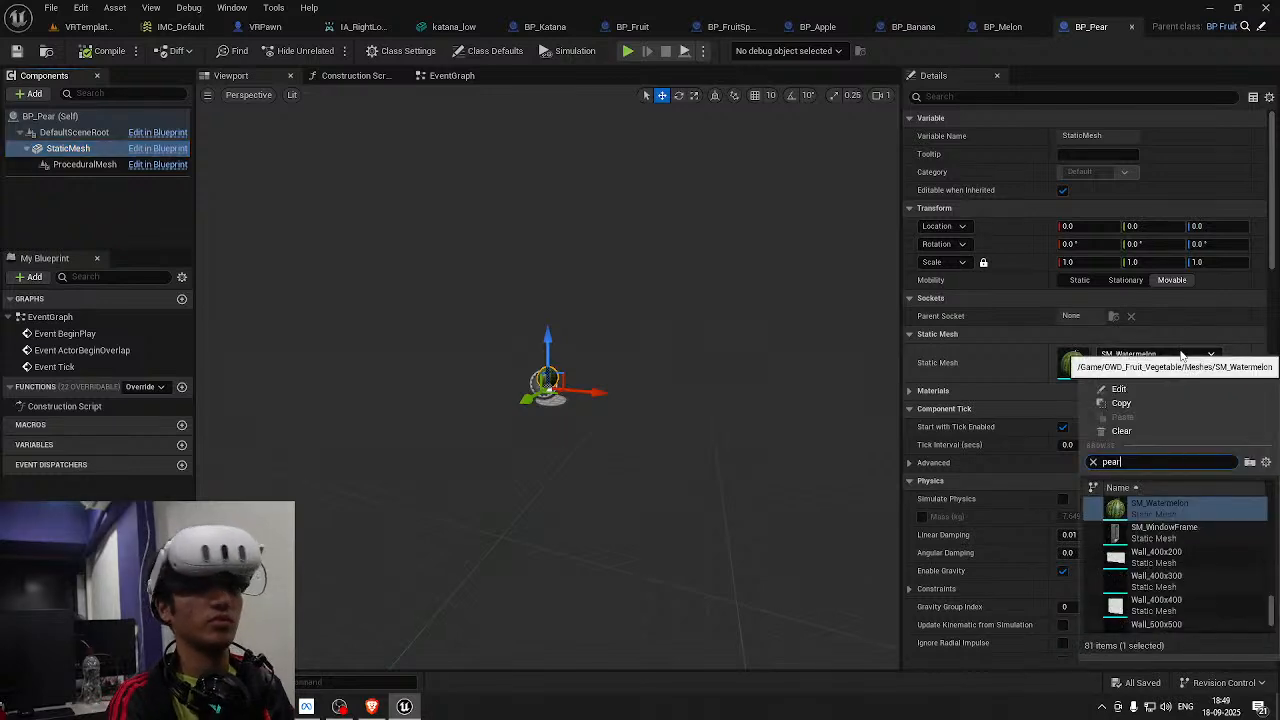
left_click(1136, 541)
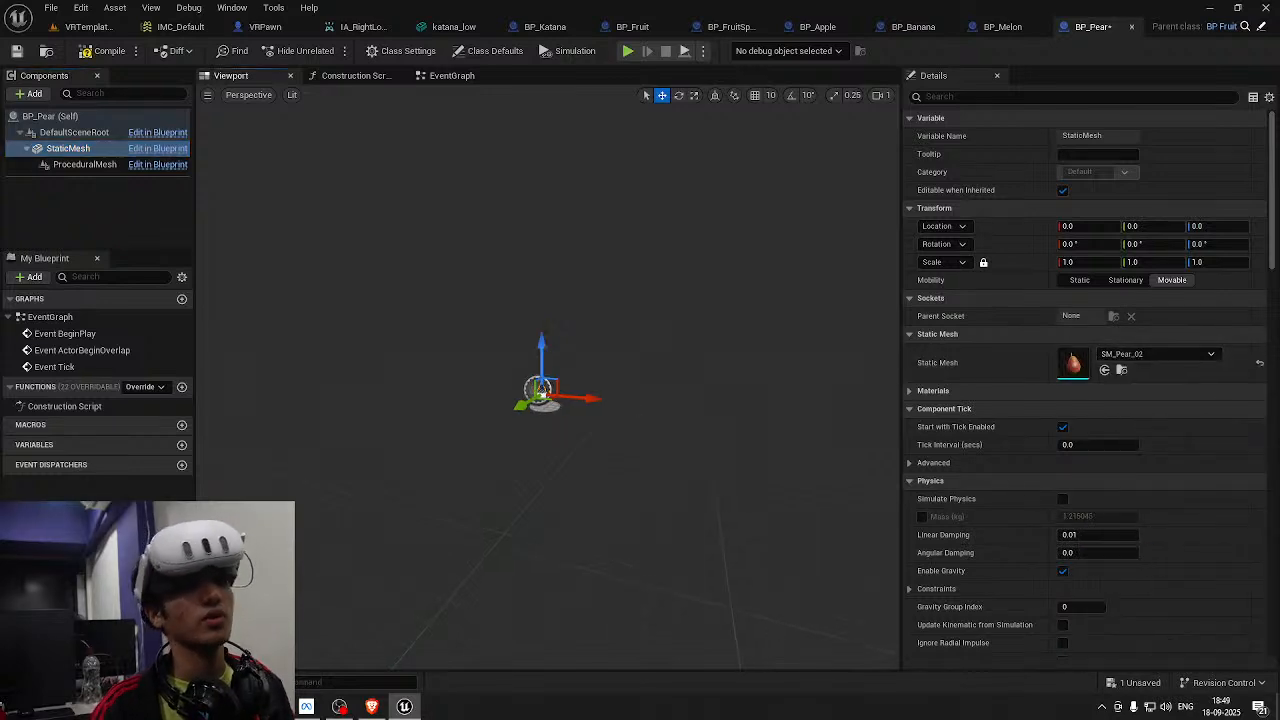
right_click_drag(548, 376, 562, 358)
left_click(17, 51)
left_click(108, 52)
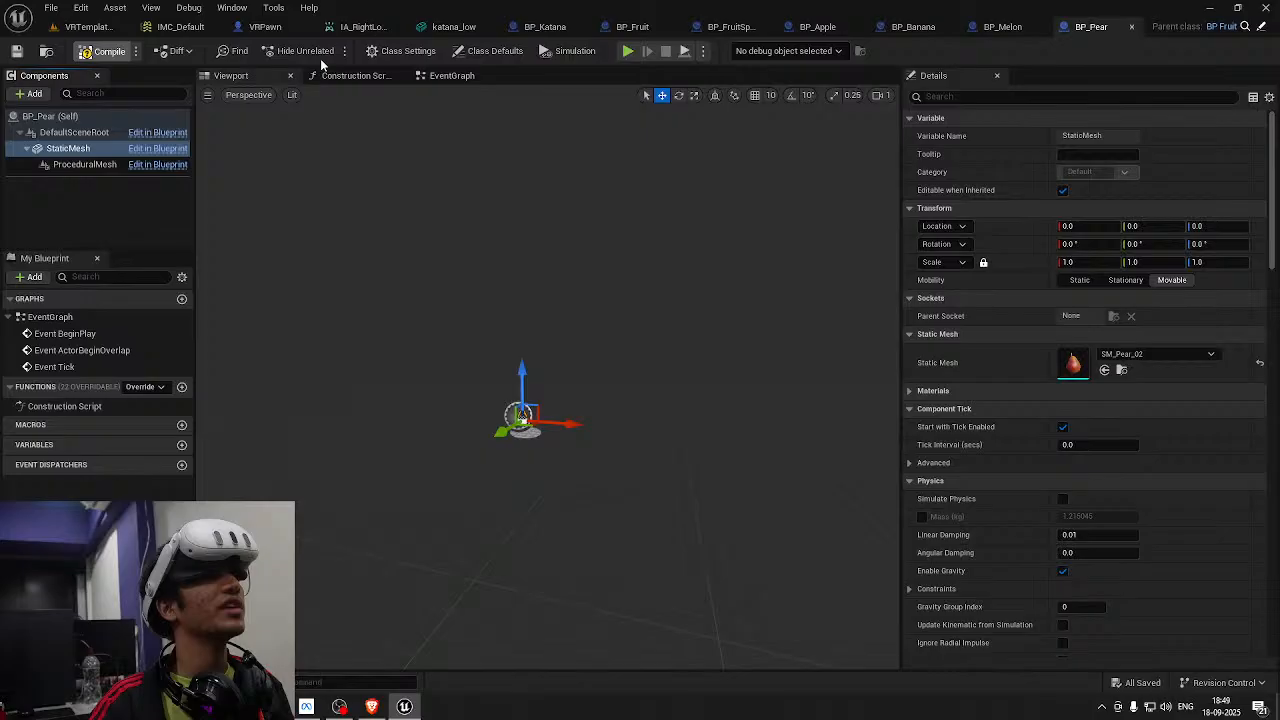
Close the BP_Apple editor and reopen the BP_FruitSpawner blueprint from the 0_Main folder
middle_click(710, 27)
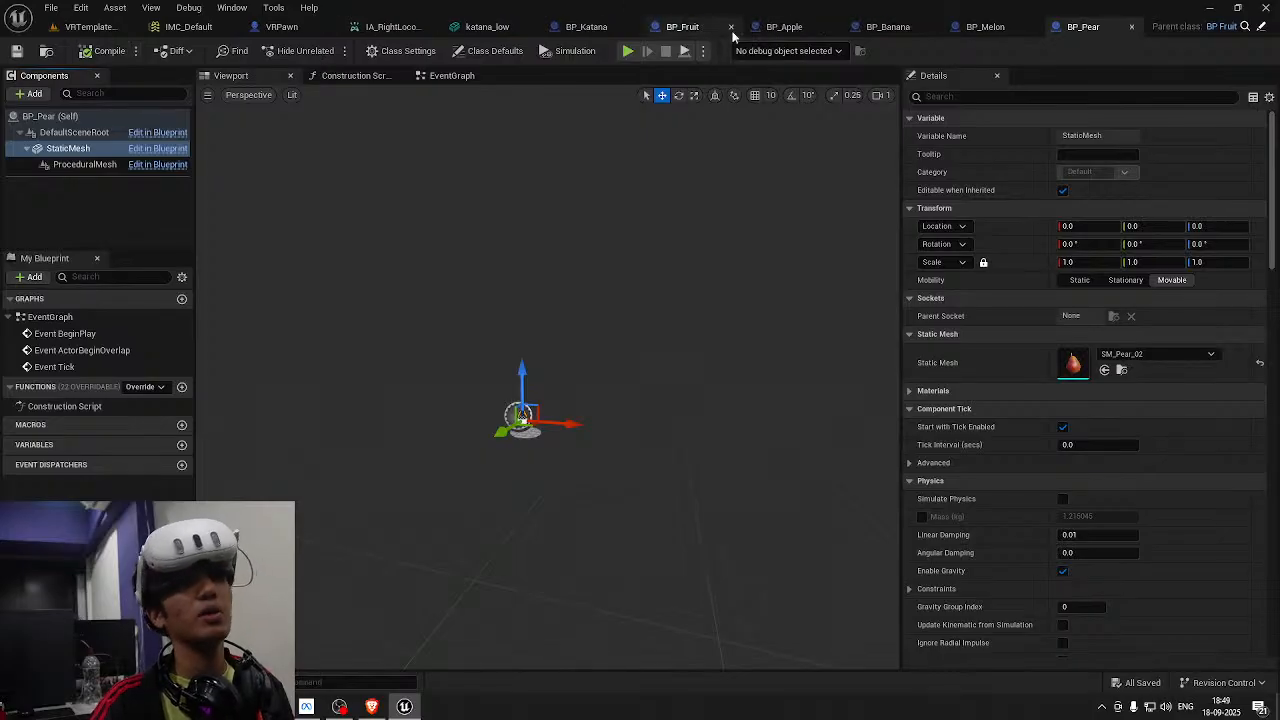
middle_click(790, 27)
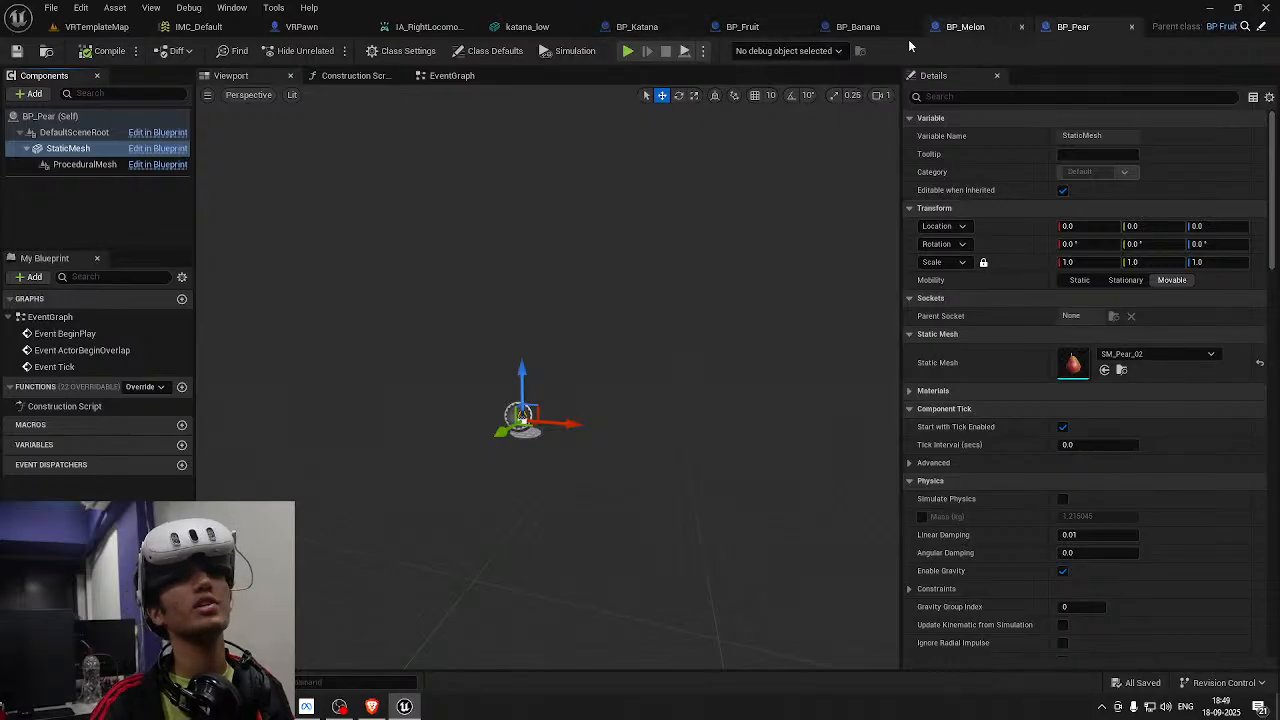
right_click_drag(660, 351, 740, 322)
key("ctrl+space")
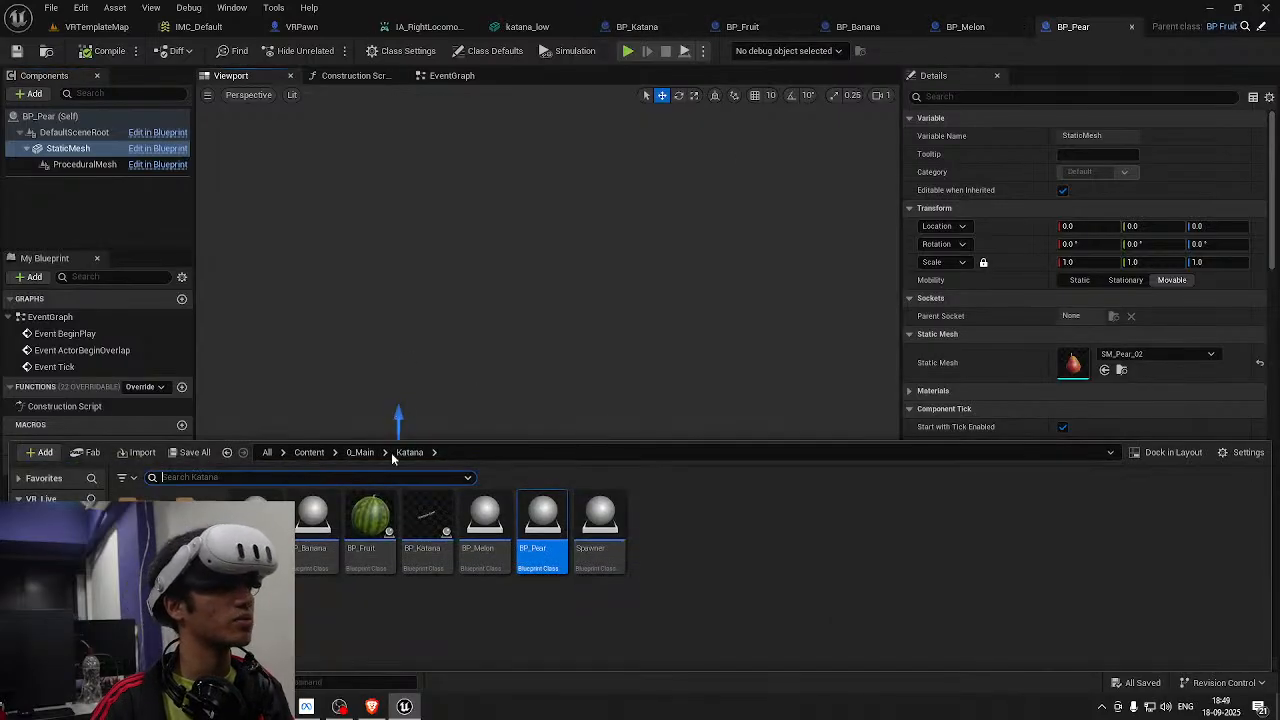
left_click(391, 616)
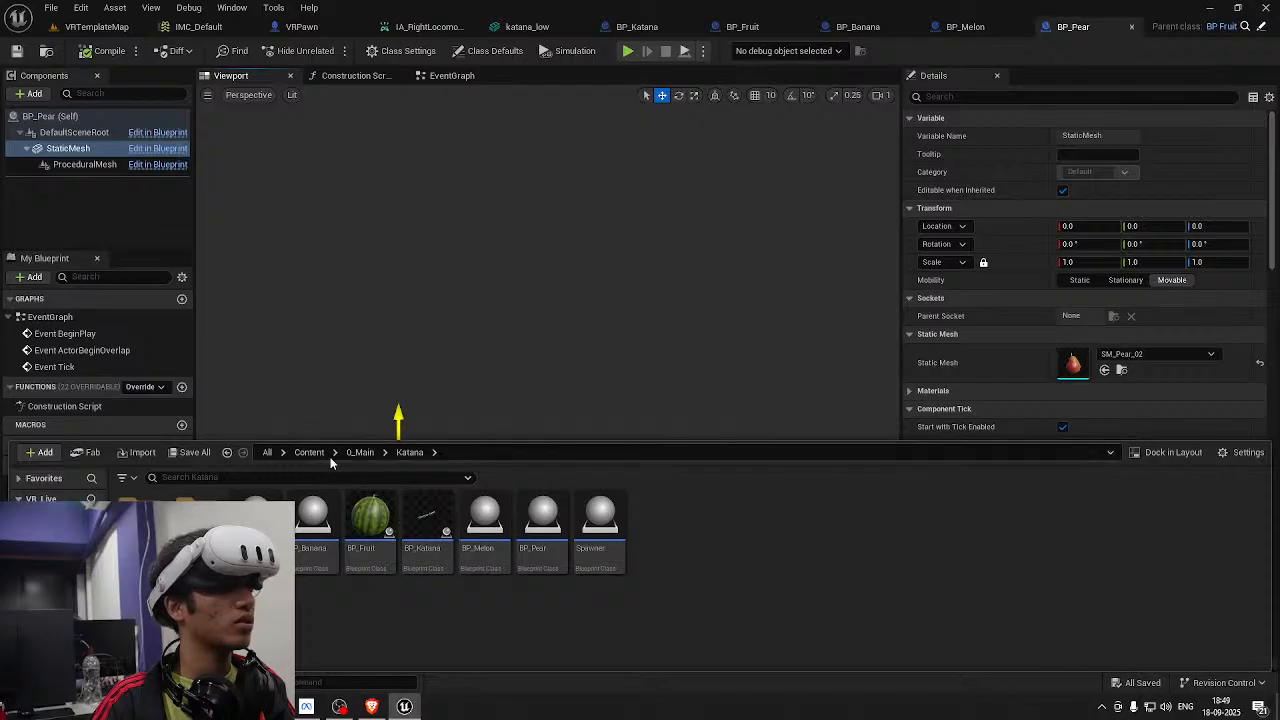
left_click(359, 455)
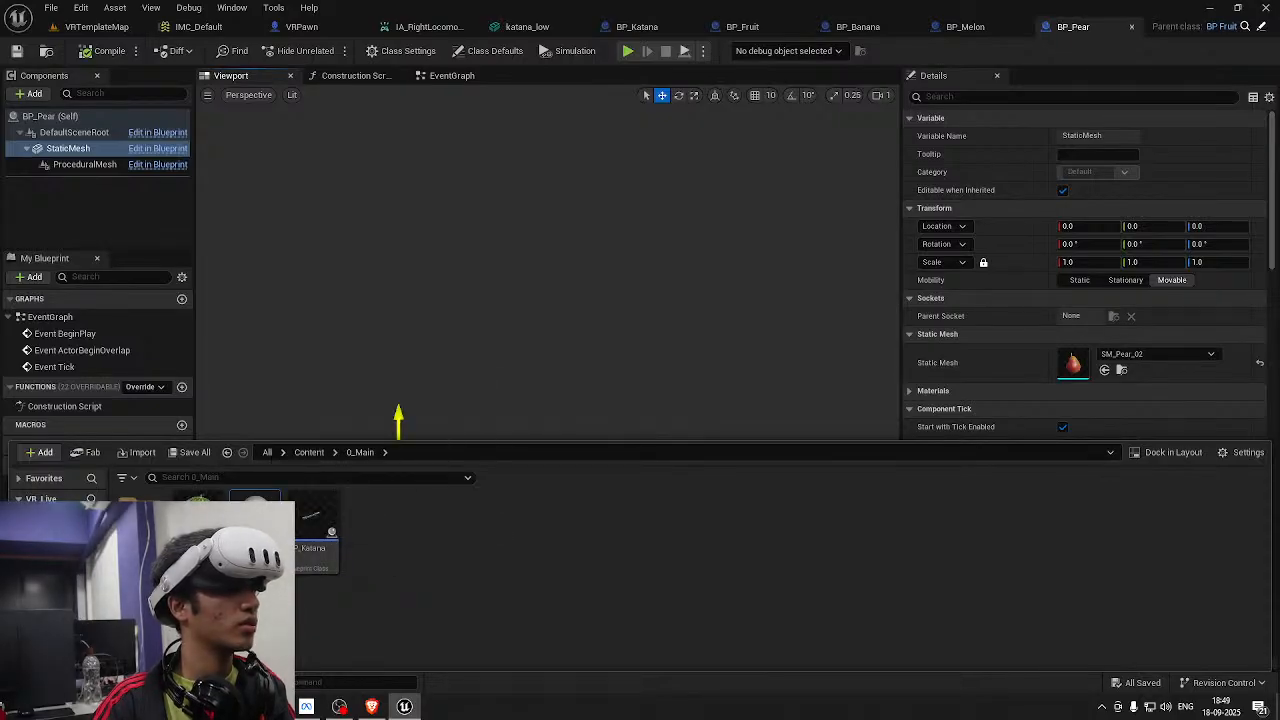
double_click(255, 522)
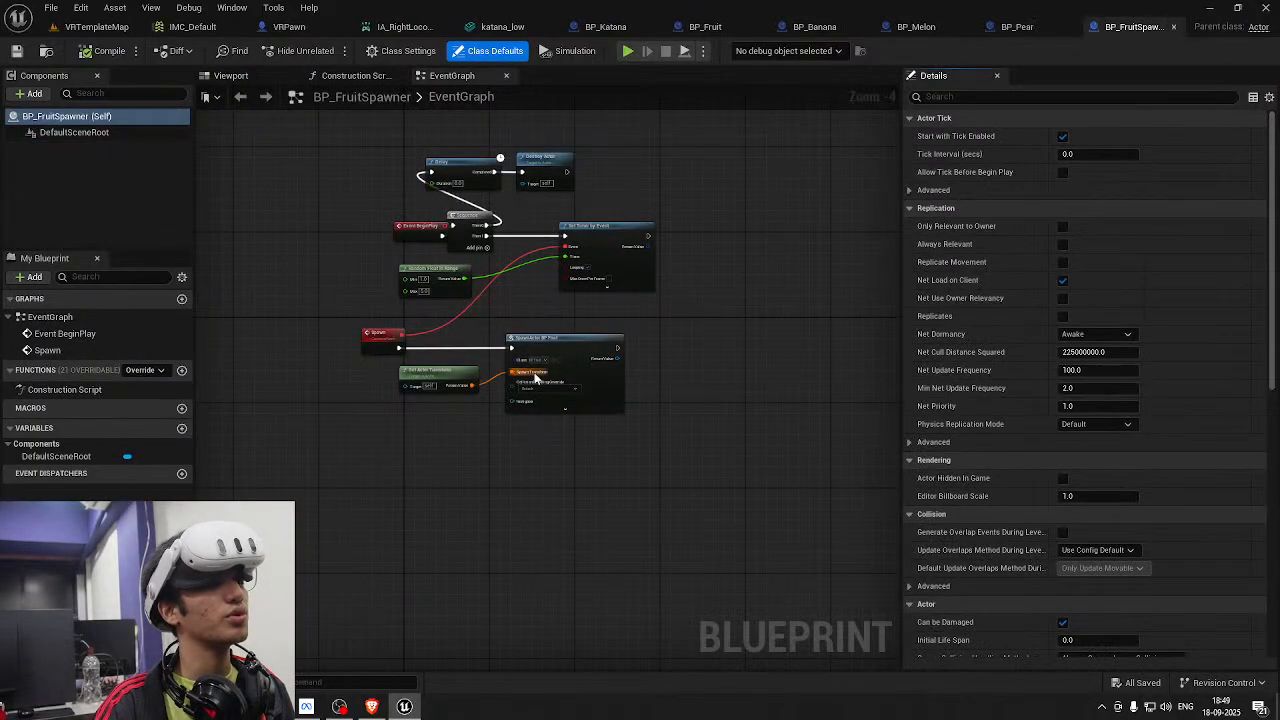
Add a variable named Fruits to BP_FruitSpawner with the Actor object reference type
right_click_drag(534, 377, 564, 371)
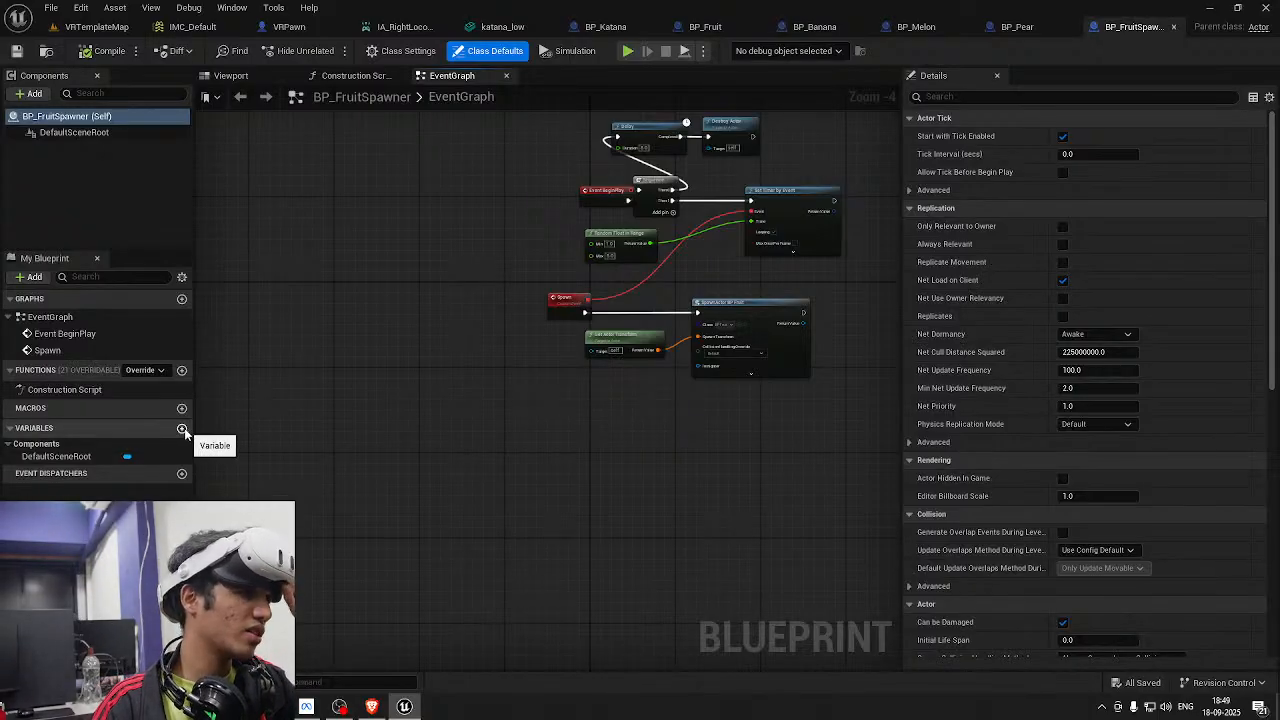
left_click(182, 429)
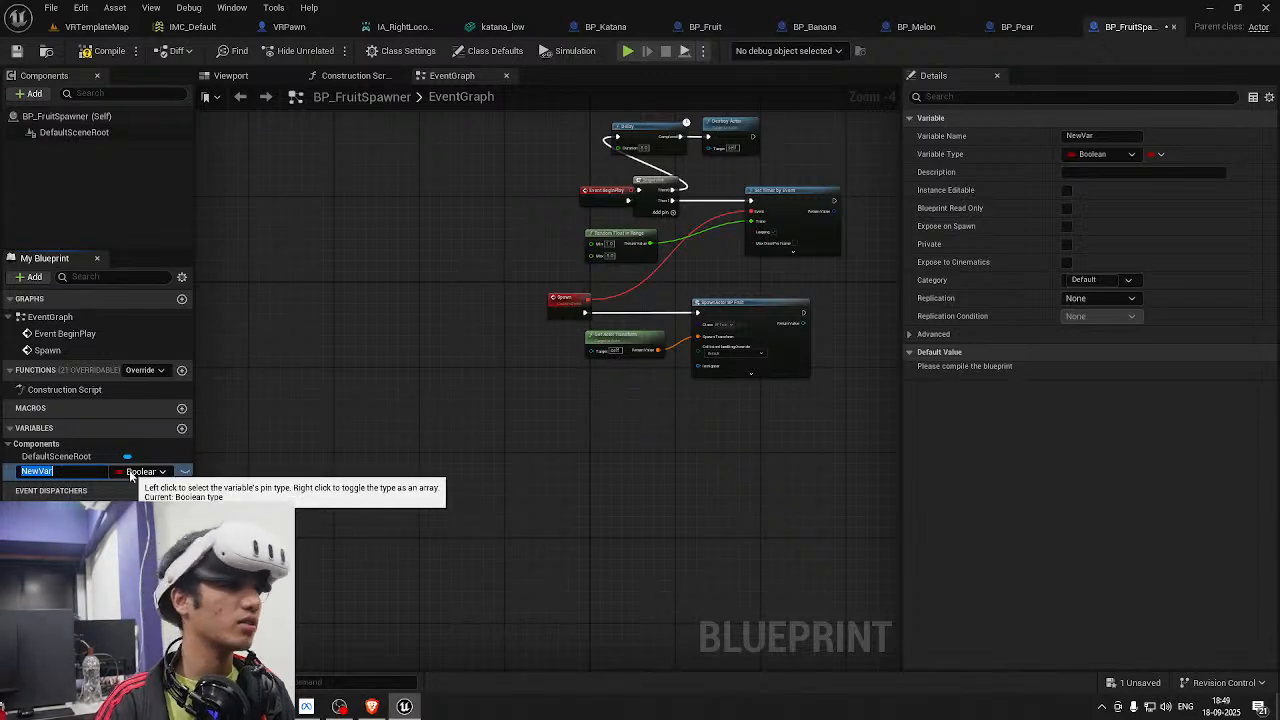
left_click(155, 471)
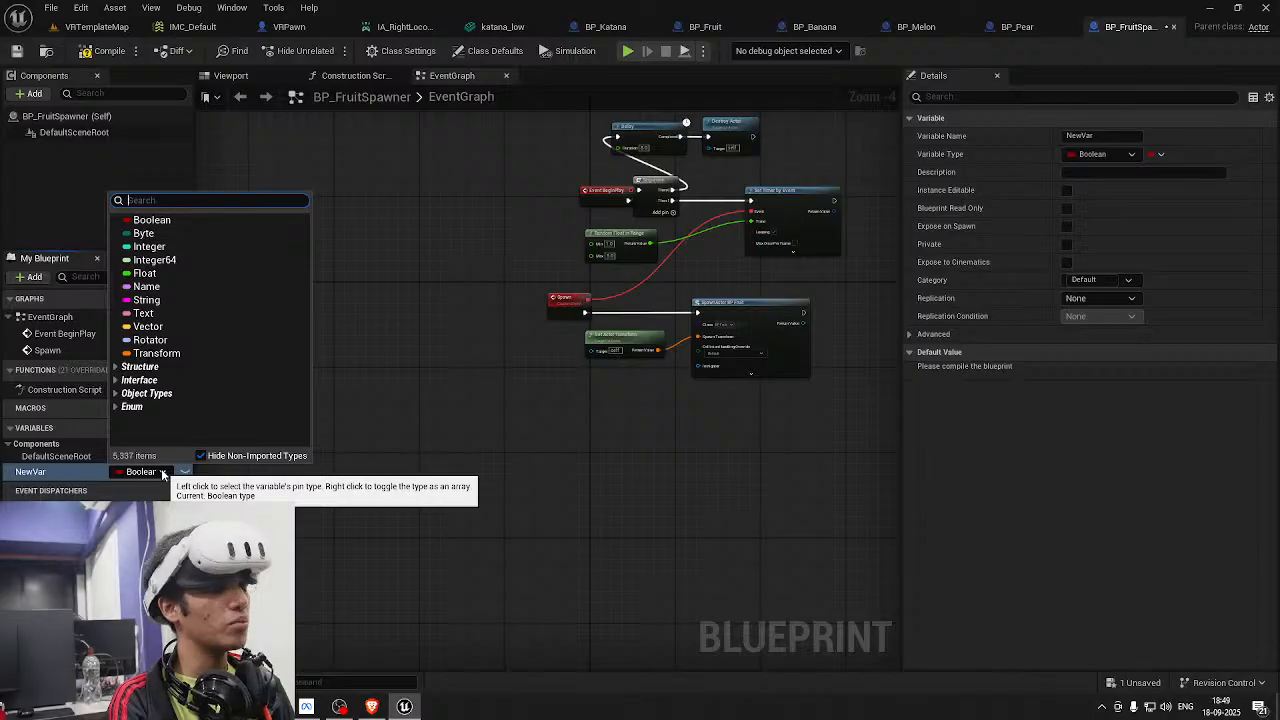
type("Actor")
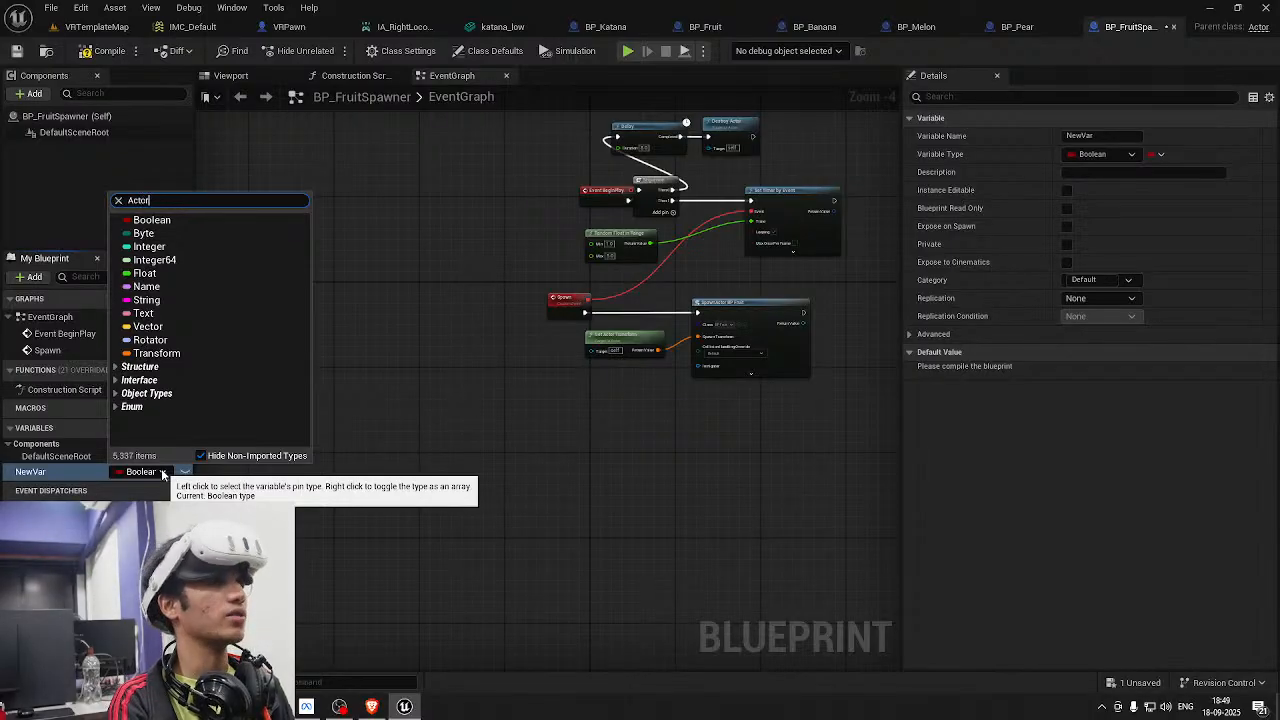
mouse_move(165, 340)
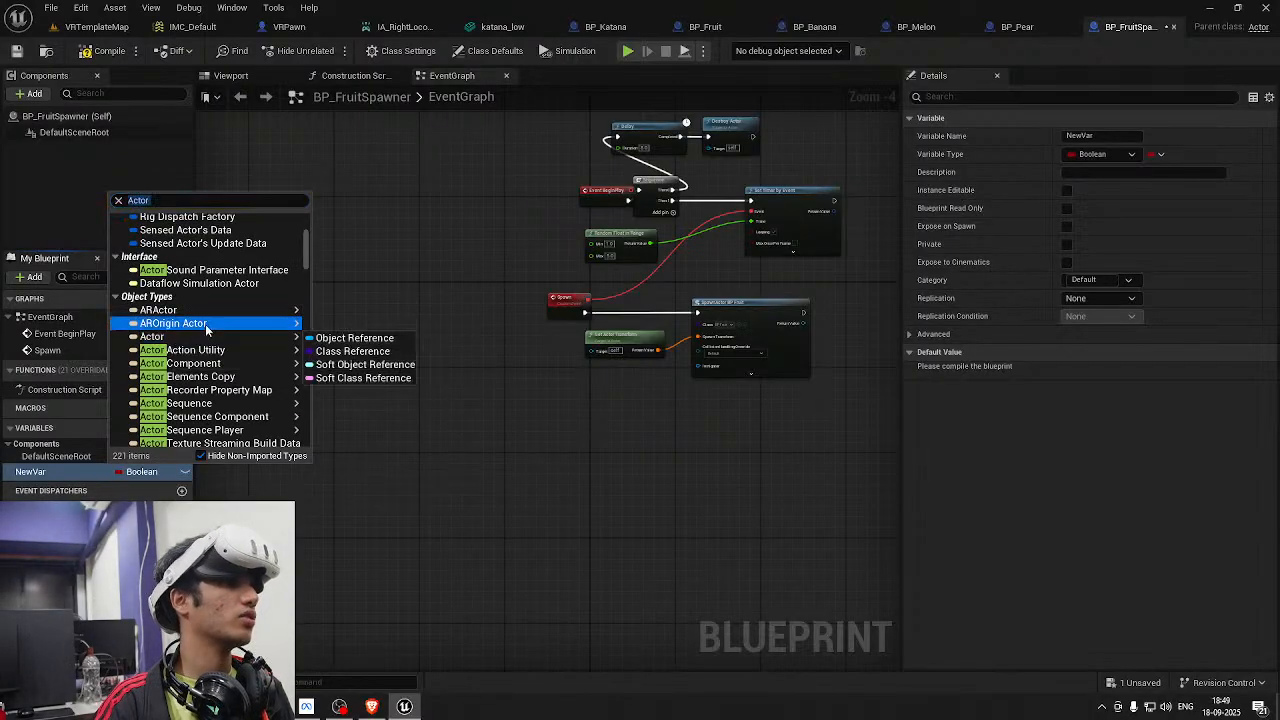
left_click(355, 336)
double_click(57, 476)
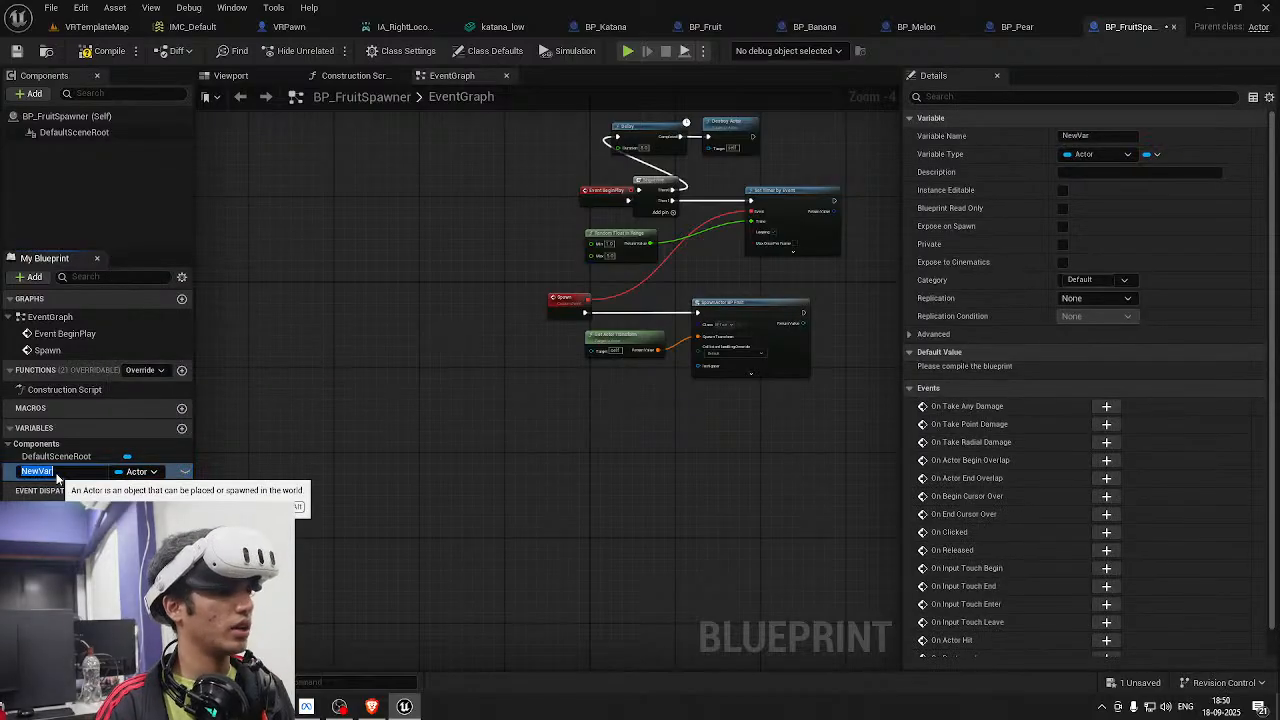
type("Fruits")
key("Return")
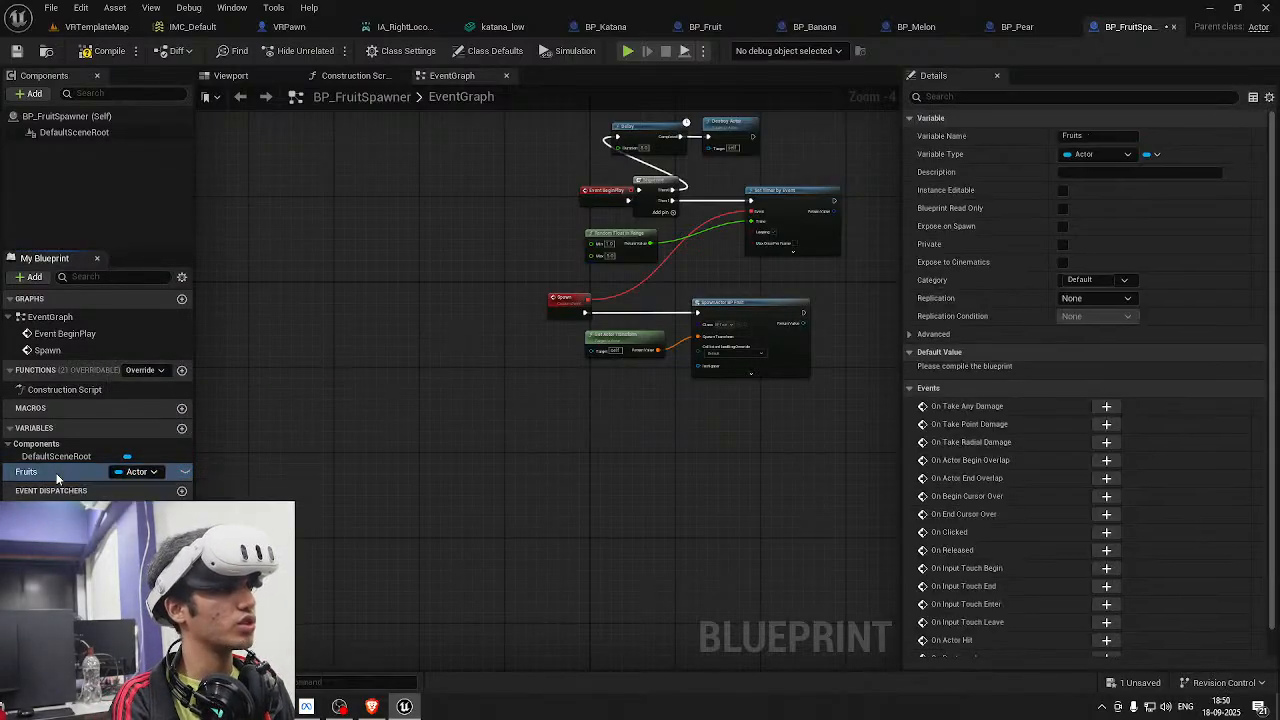
Change the Fruits variable from a single value to an array and compile the blueprint
left_click(1155, 155)
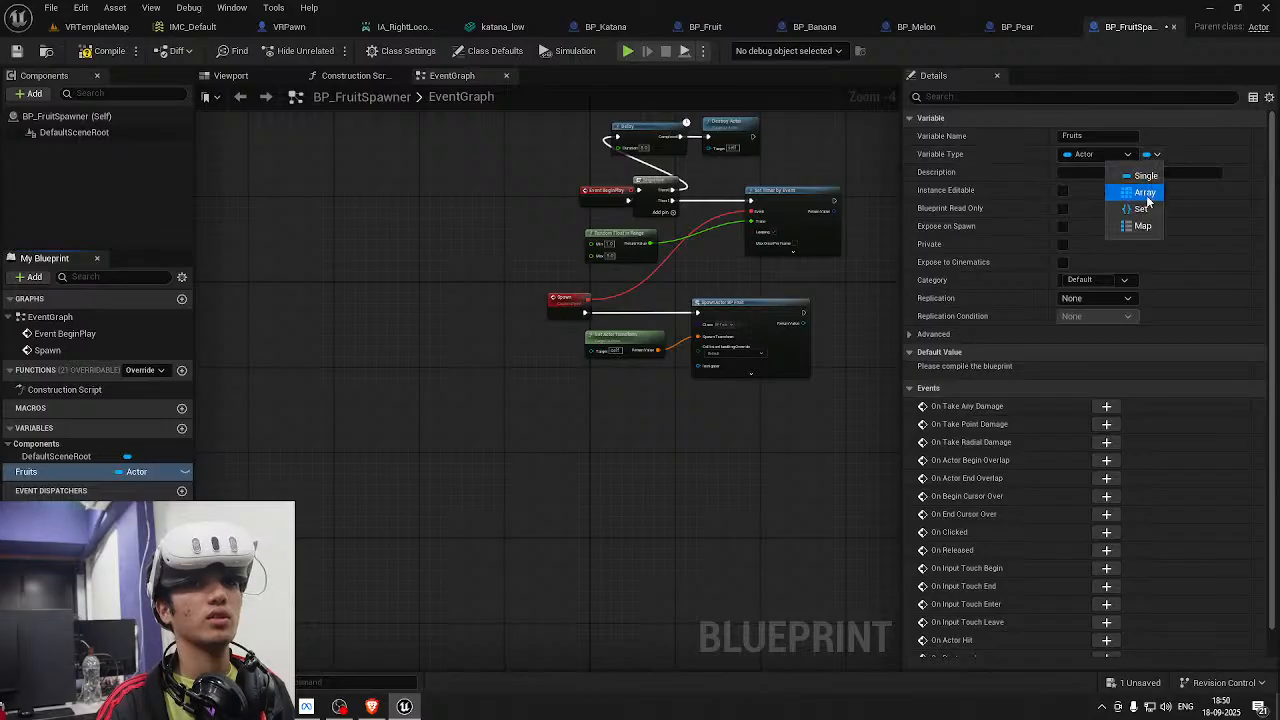
left_click(1140, 190)
left_click(110, 51)
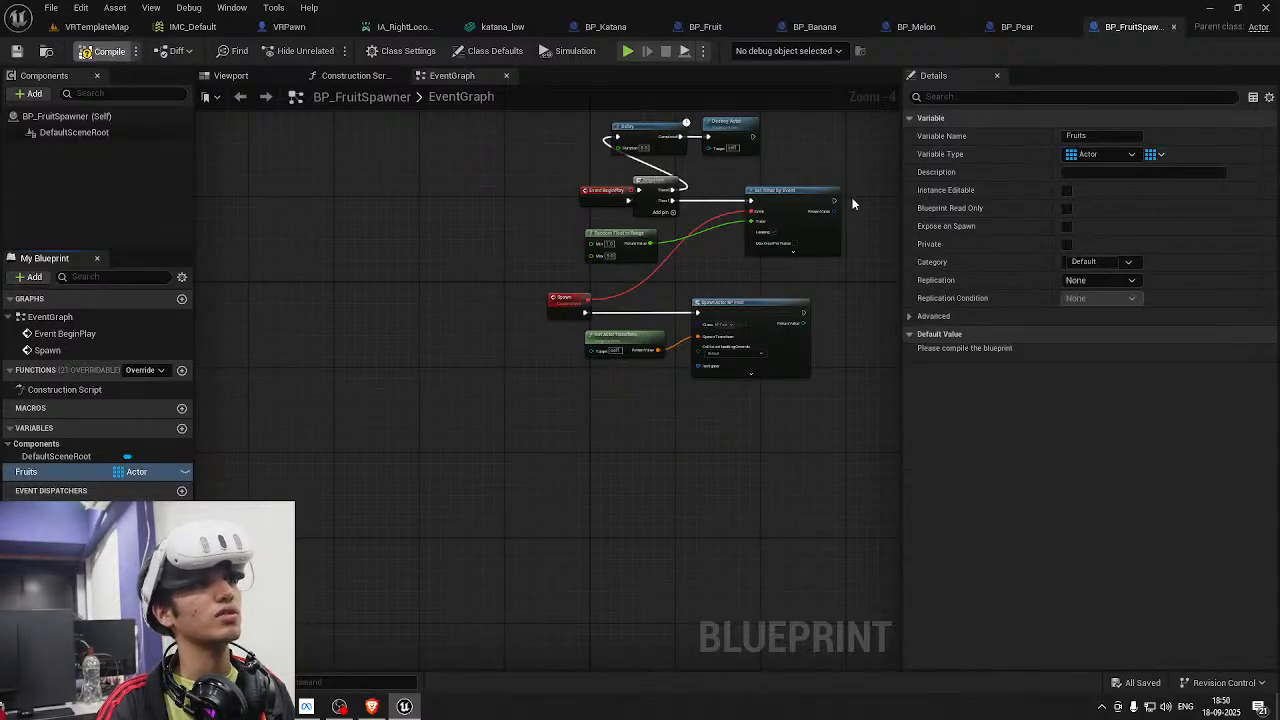
left_click(105, 51)
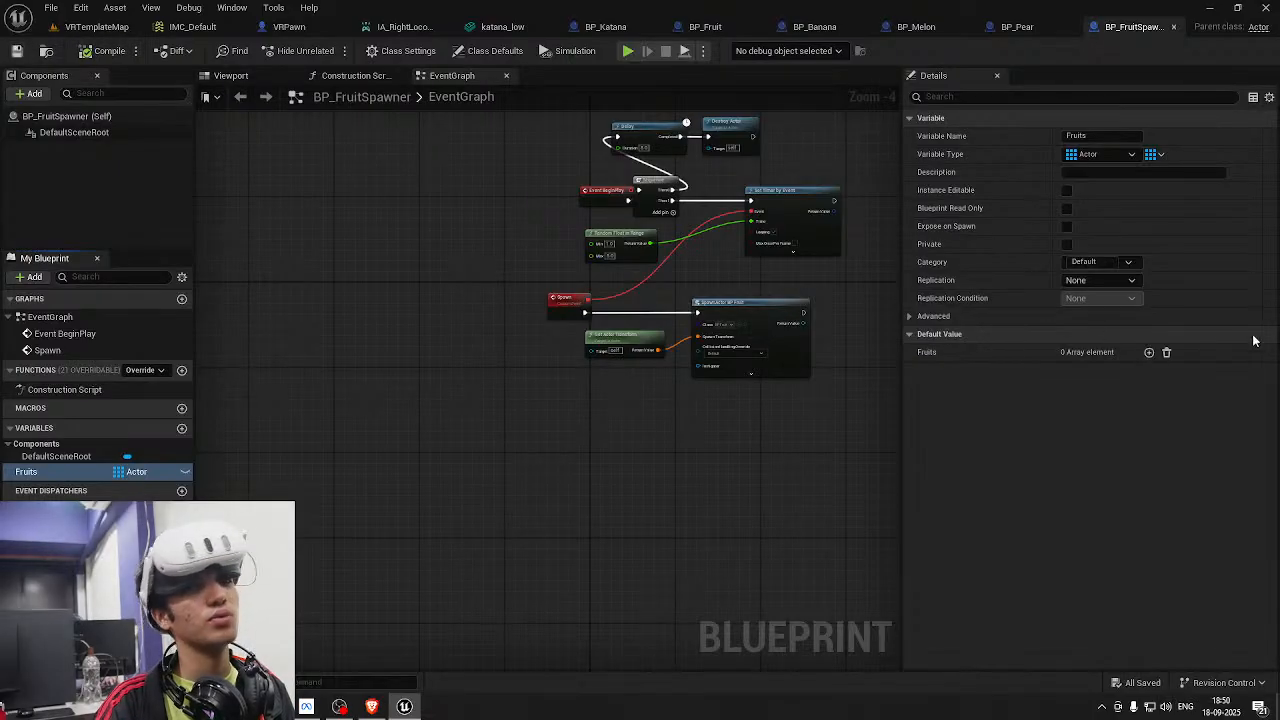
Try adding a default element to the Fruits array, and delete the Fruits variable
left_click(1148, 352)
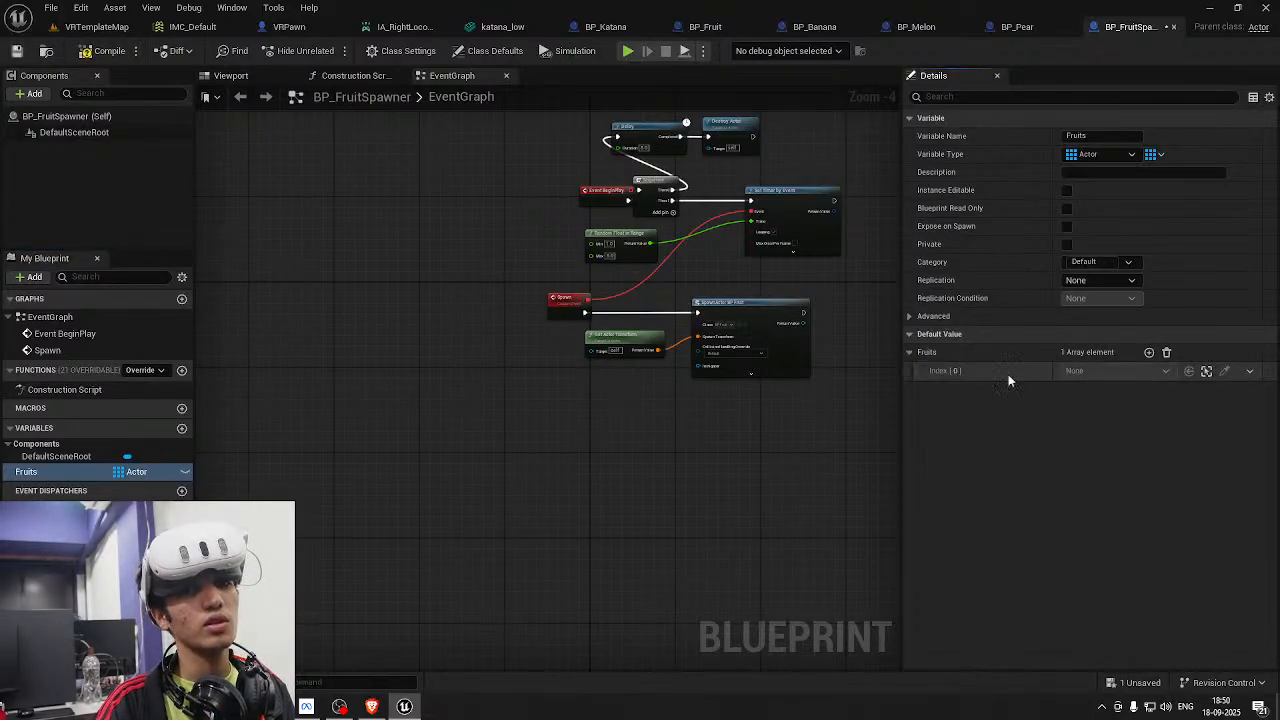
key("ctrl+s")
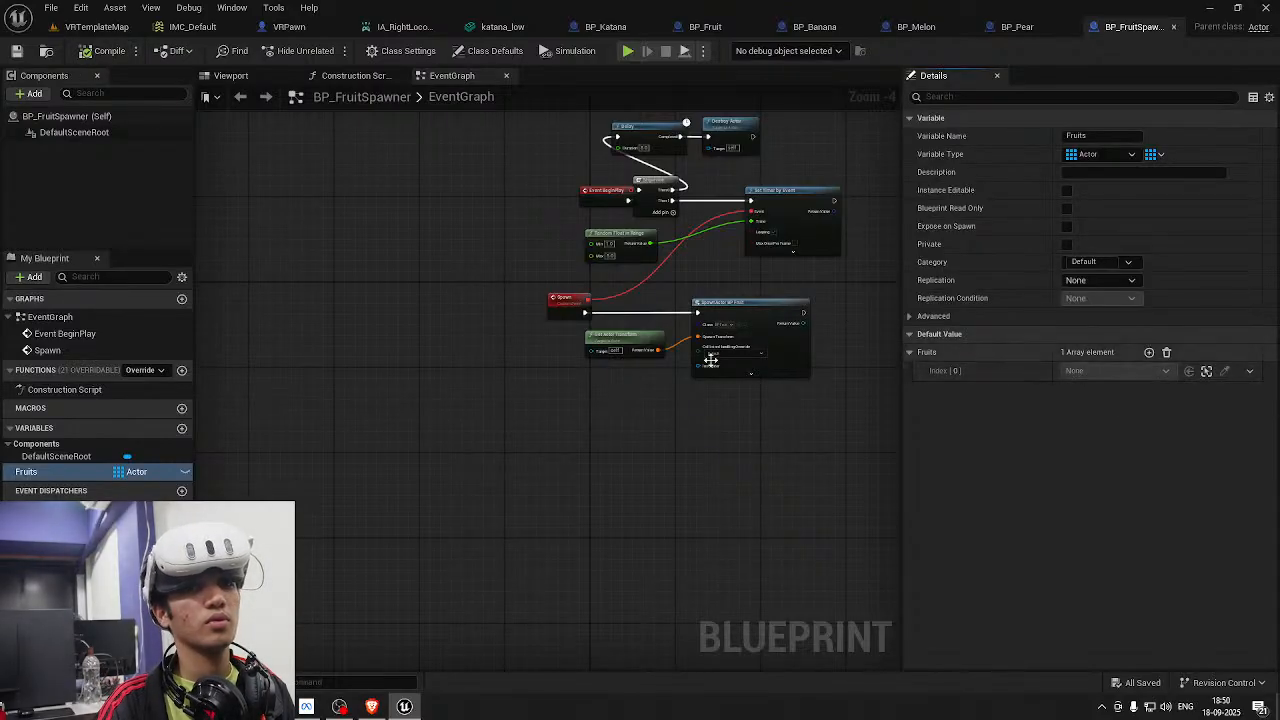
key("Delete")
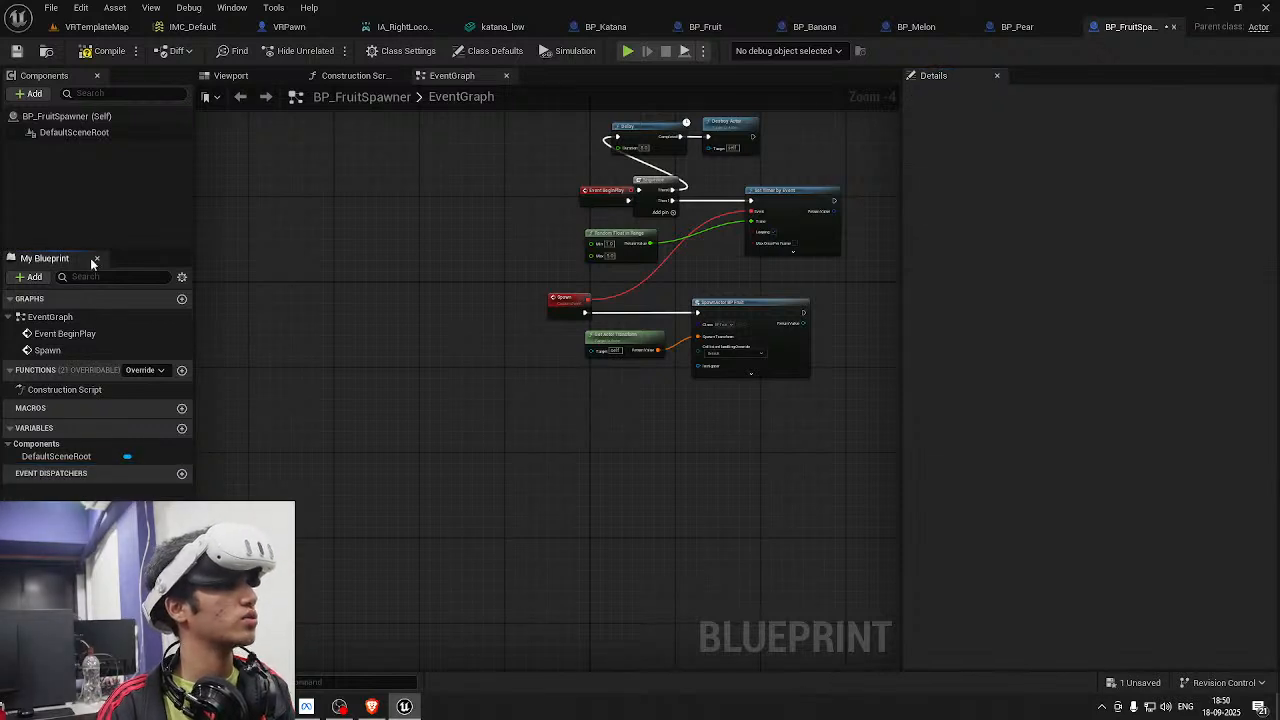
Add a new array variable to BP_FruitSpawner and set its type to BP Fruit object reference
left_click(186, 428)
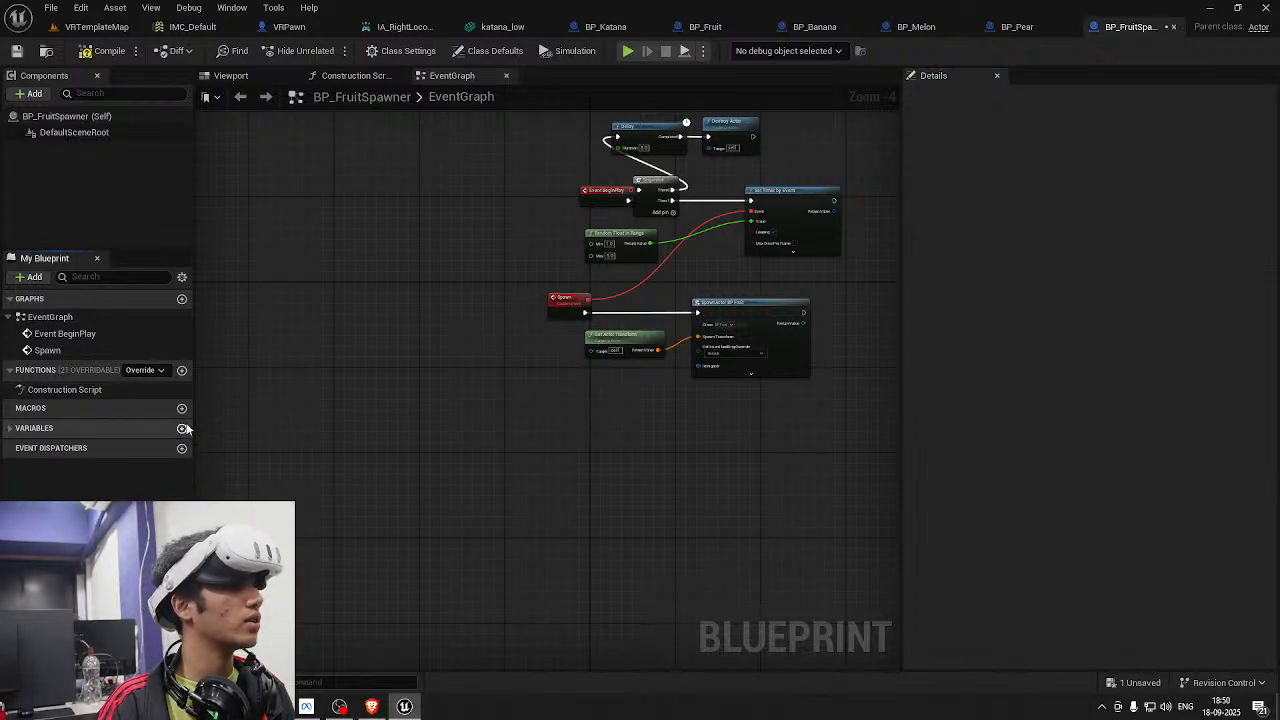
left_click(182, 428)
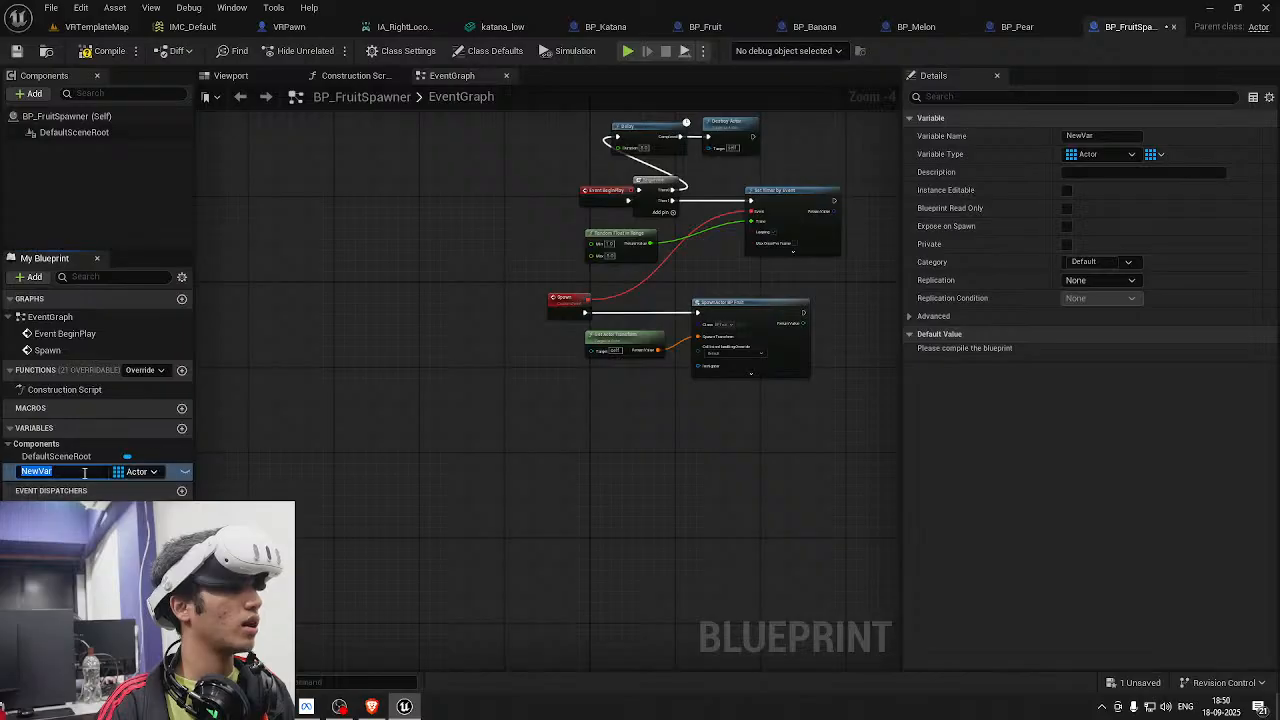
left_click(147, 475)
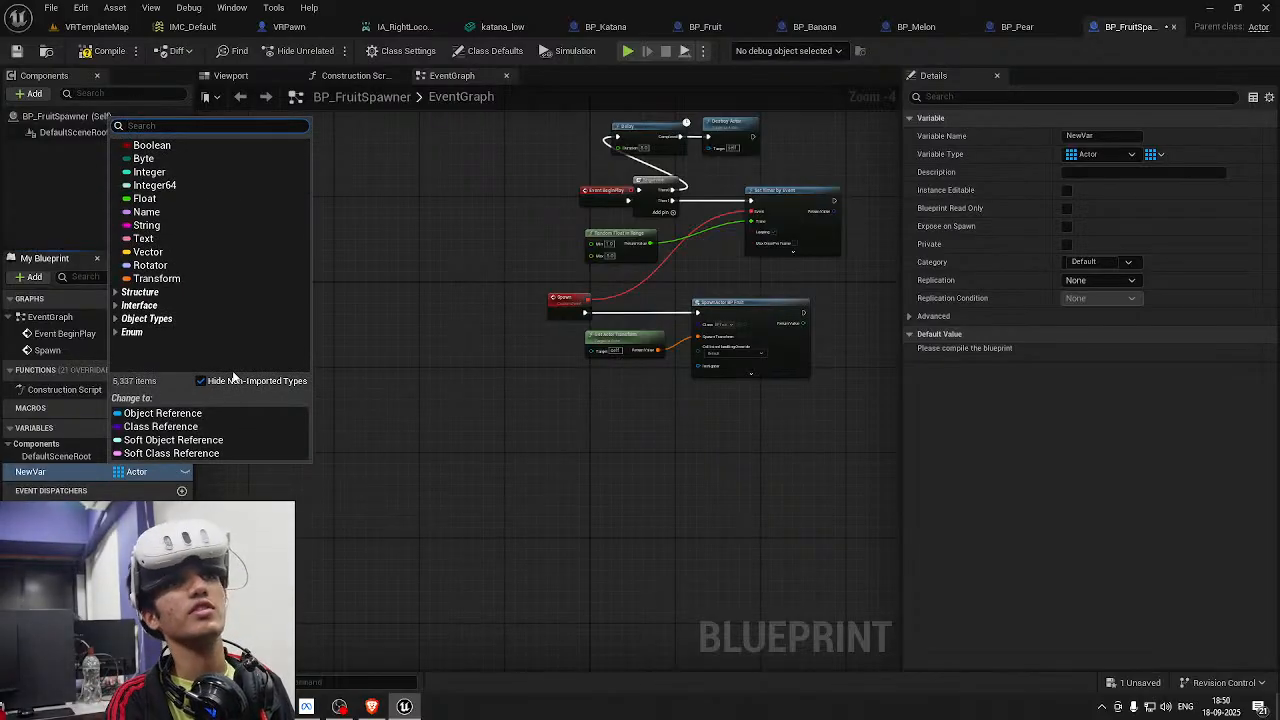
type("BP")
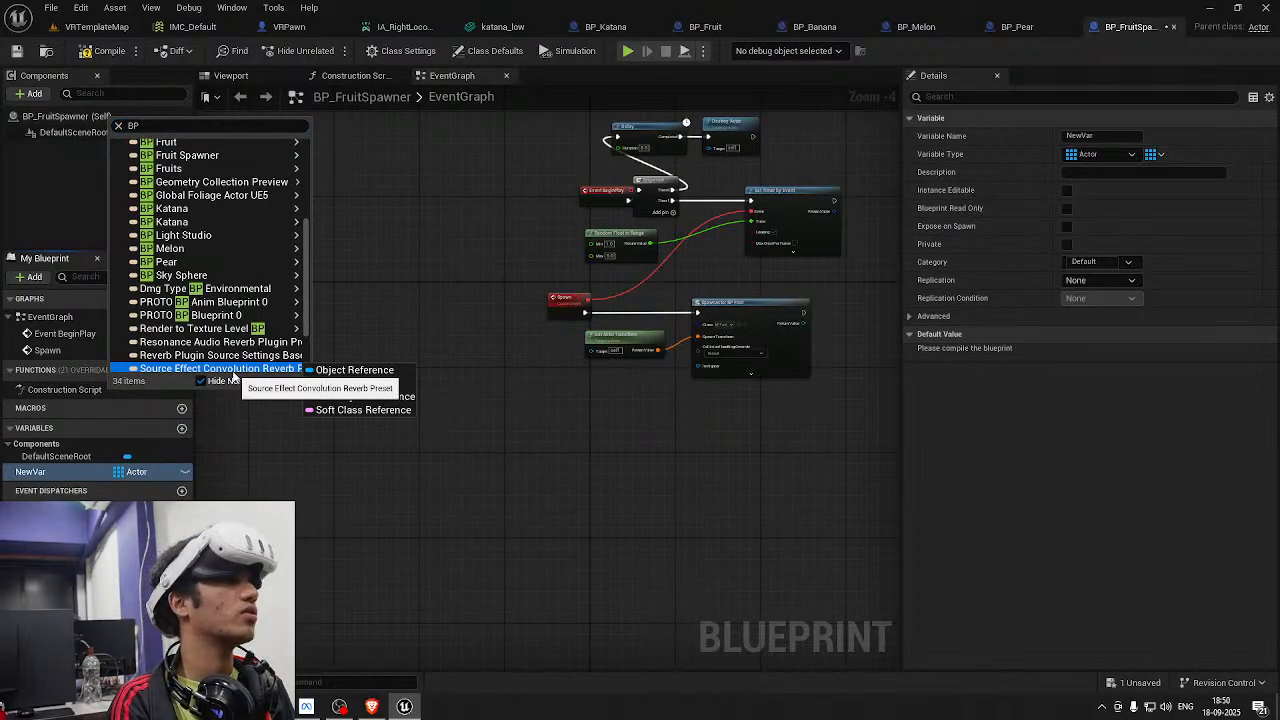
left_click(145, 125)
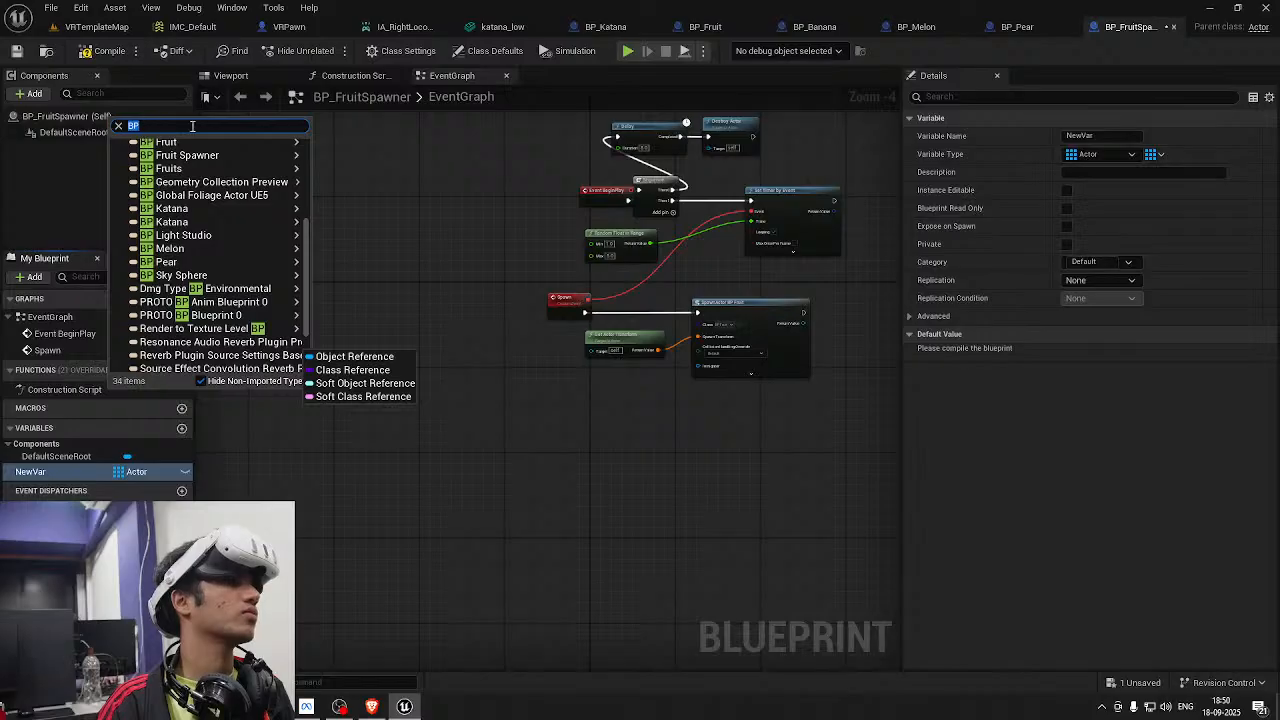
left_click(192, 125)
type("_F")
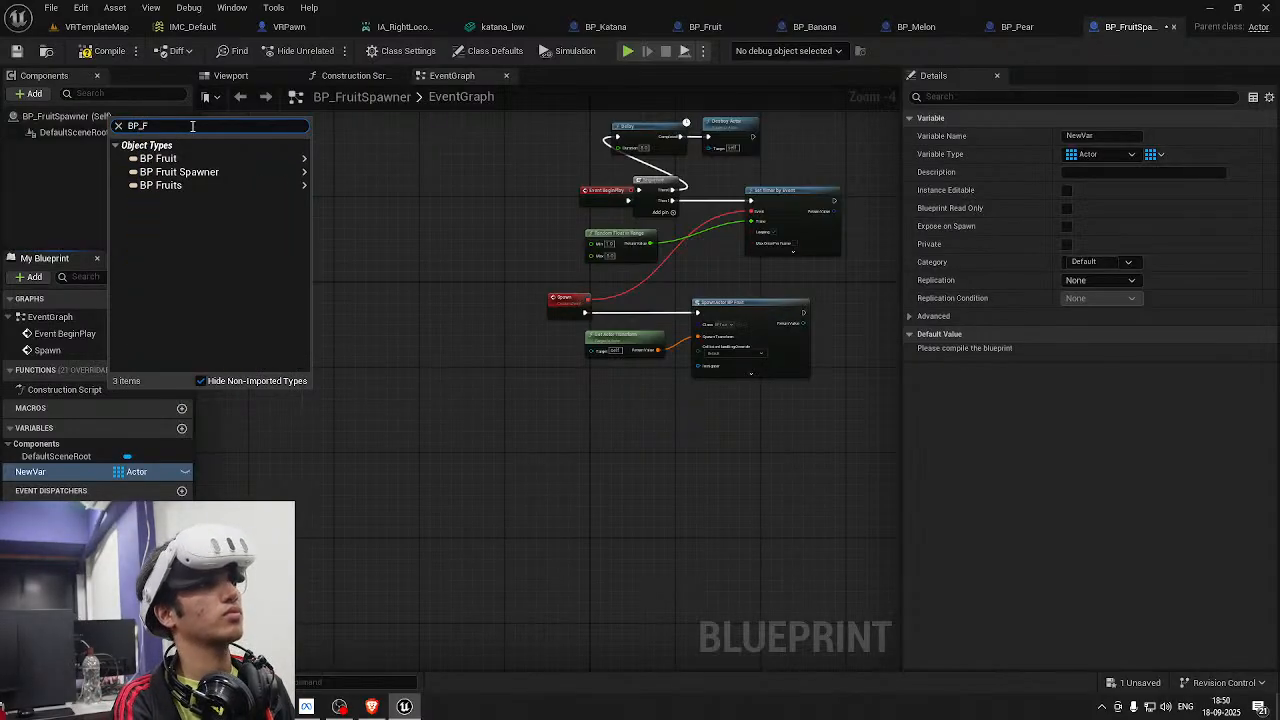
mouse_move(197, 172)
mouse_move(230, 159)
left_click(358, 160)
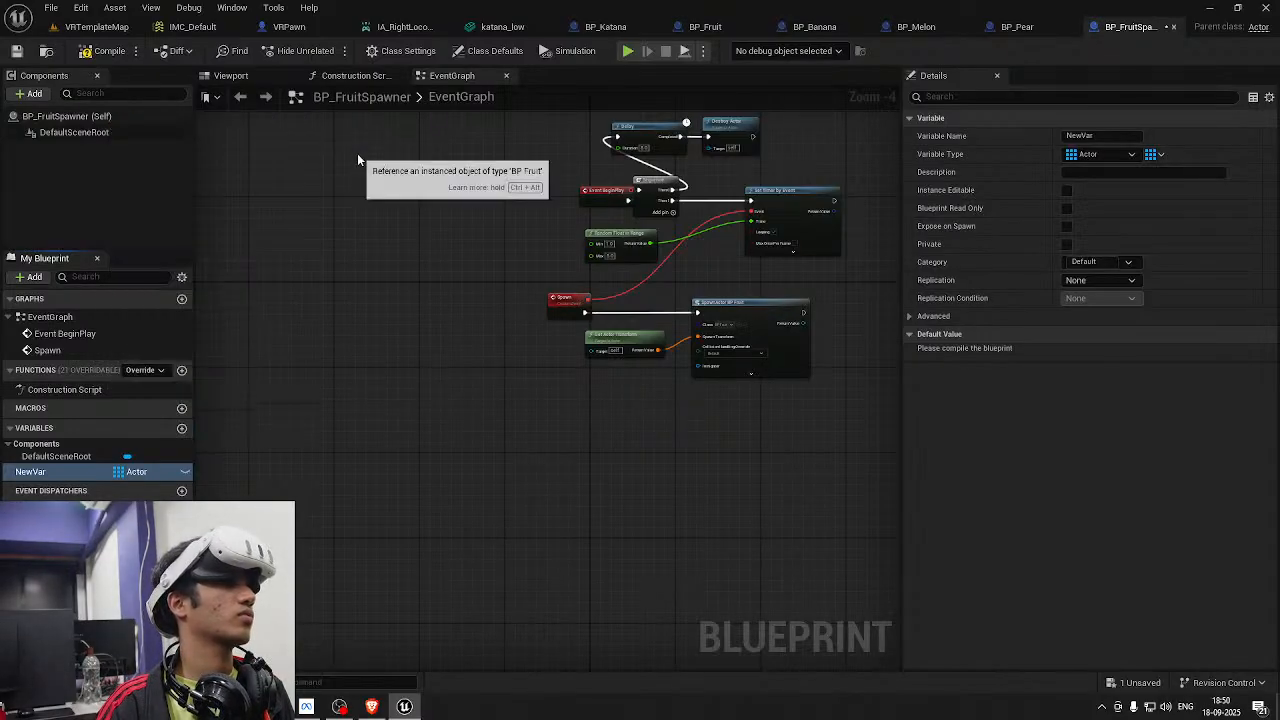
Compile BP_FruitSpawner, add one default element to the new BP Fruit array variable, and compile again
left_click(86, 56)
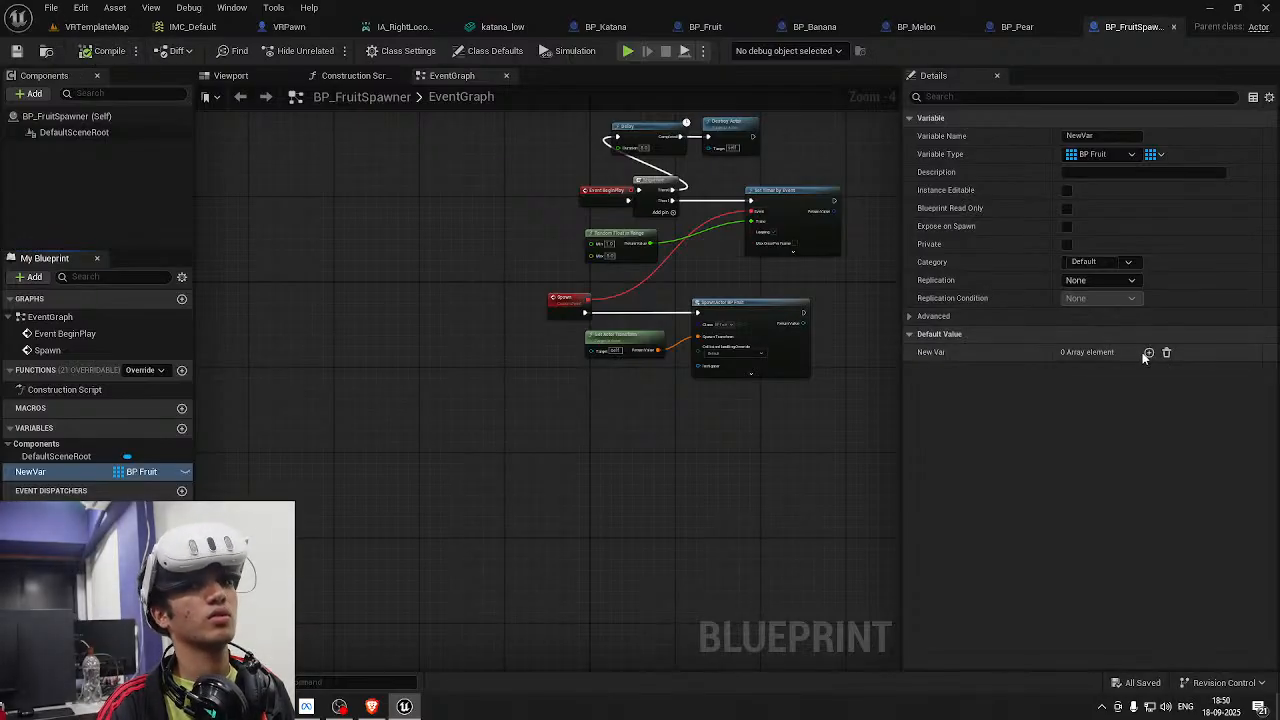
left_click(1148, 352)
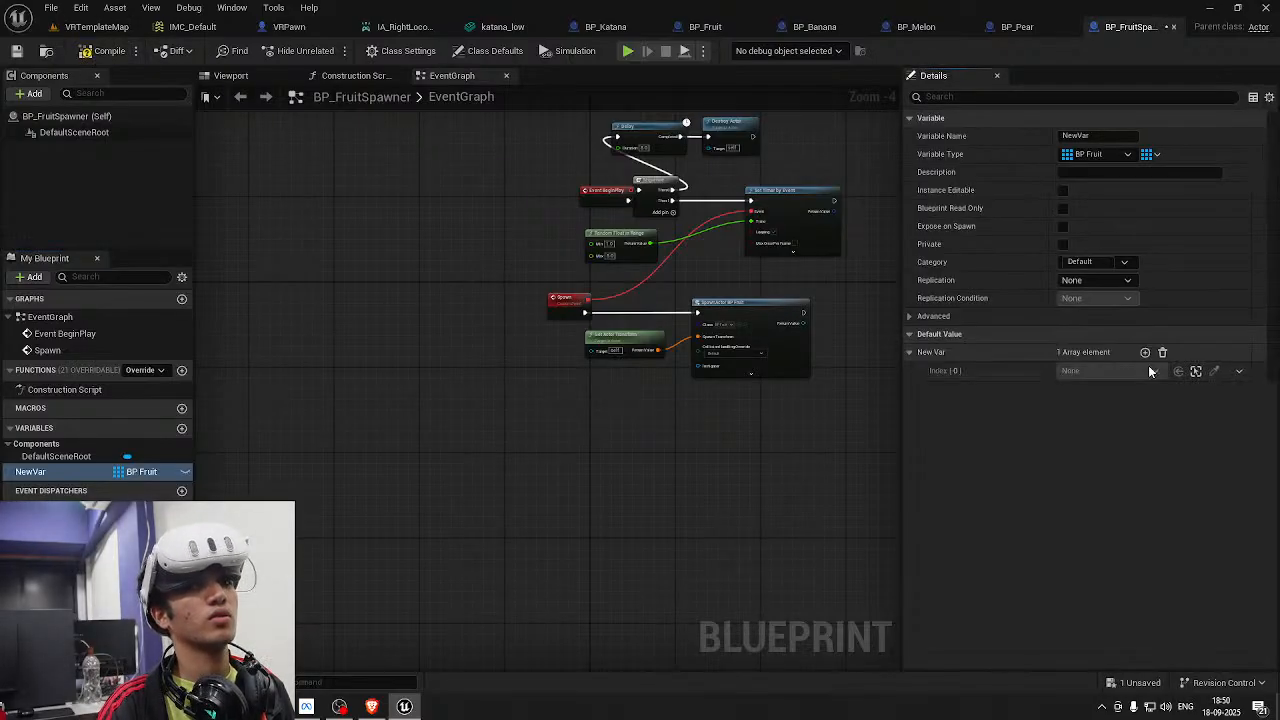
left_click(101, 52)
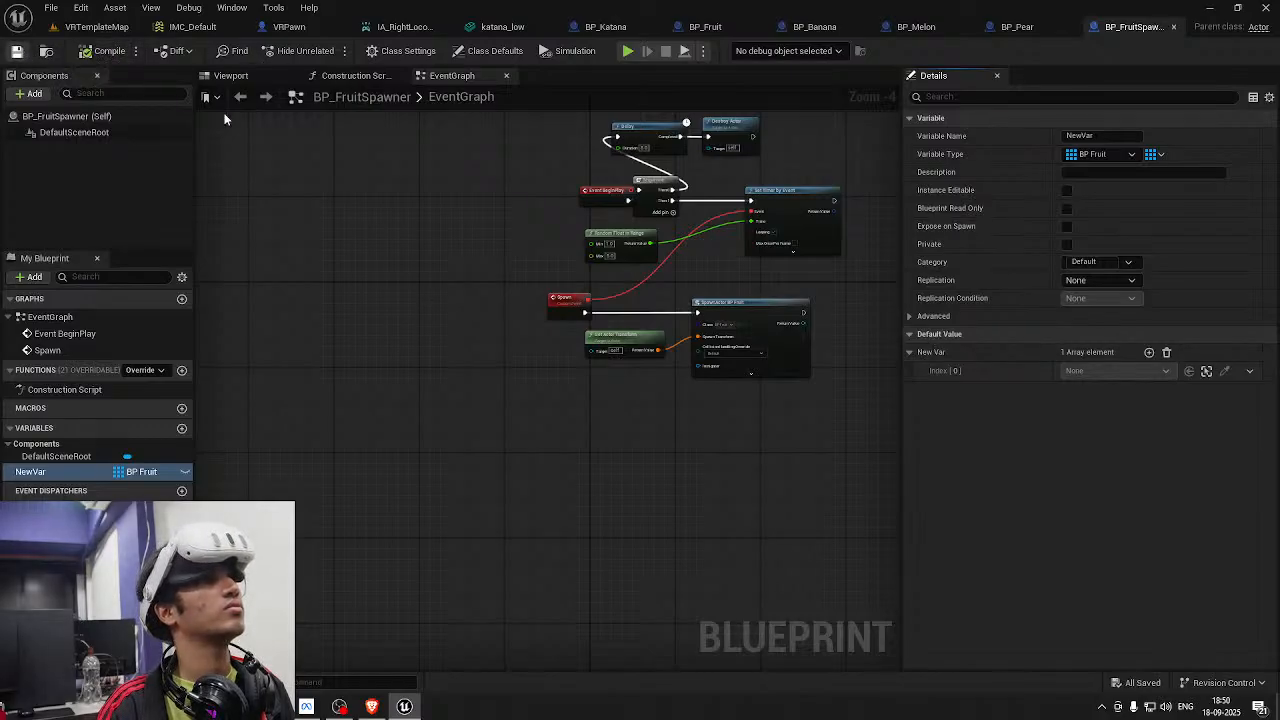
right_click_drag(462, 223, 317, 231)
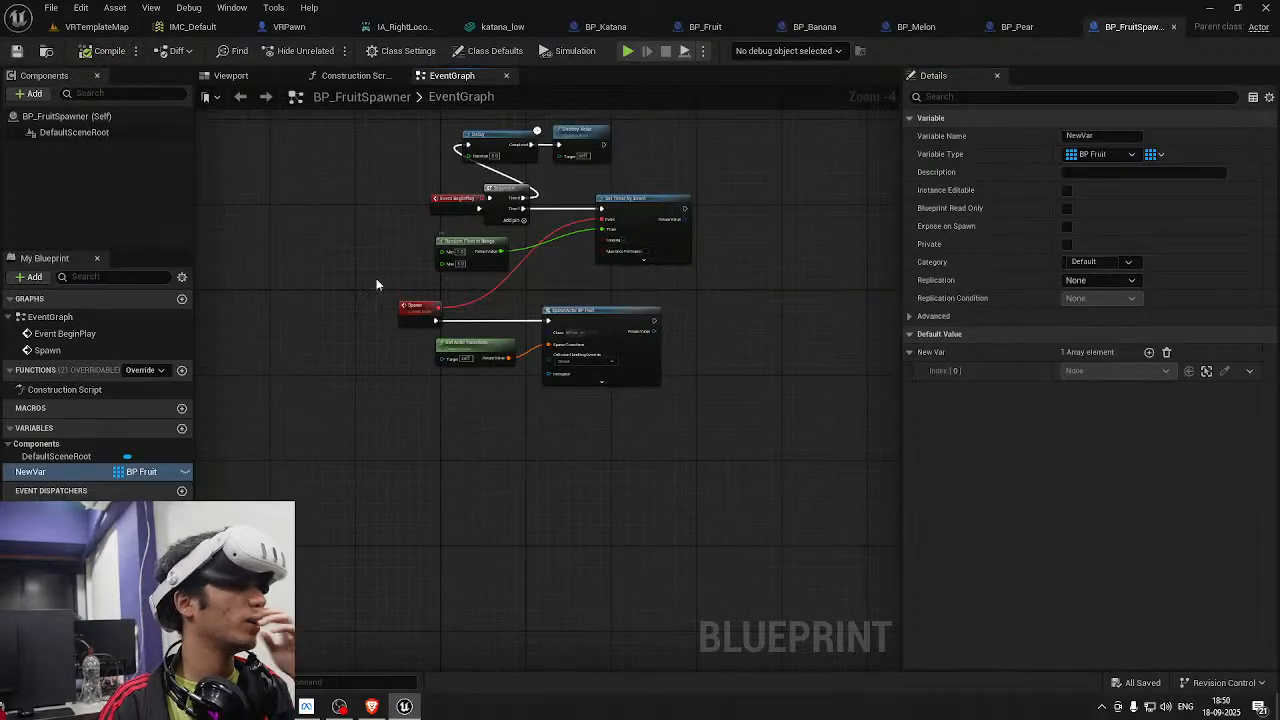
right_click_drag(376, 278, 418, 302)
key("ctrl+s")
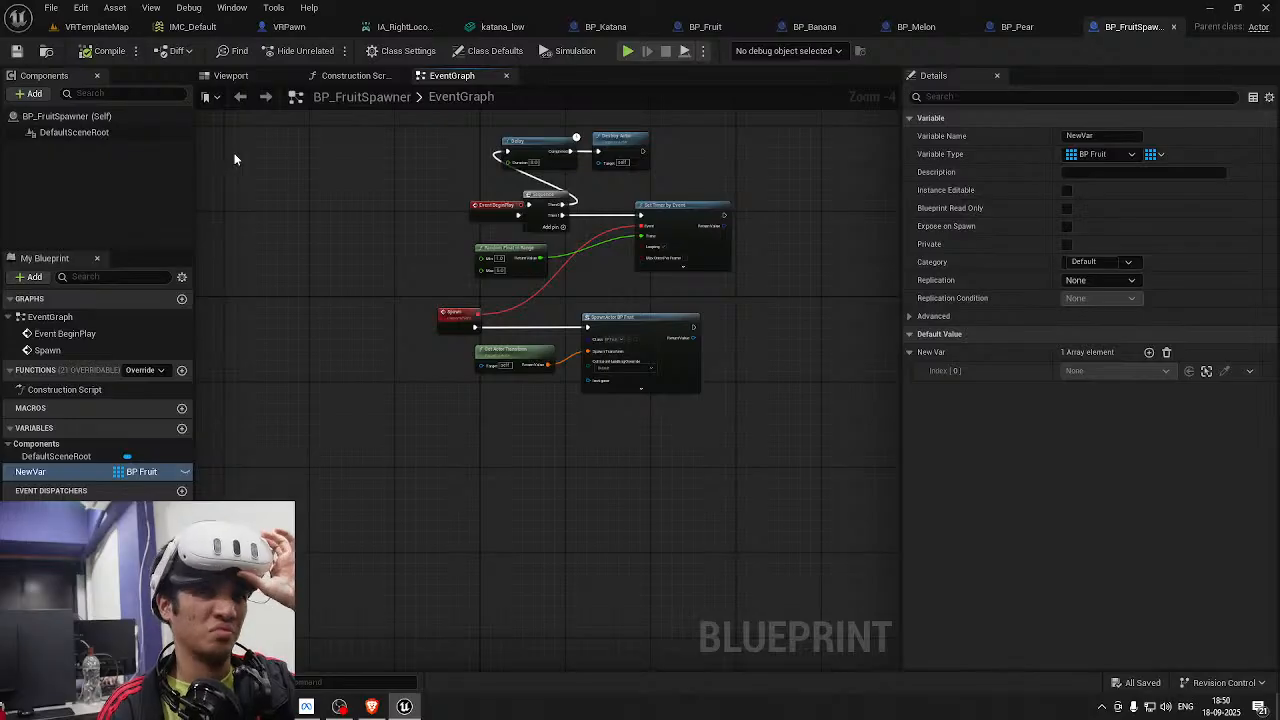
scroll(560, 230, "up", 3)
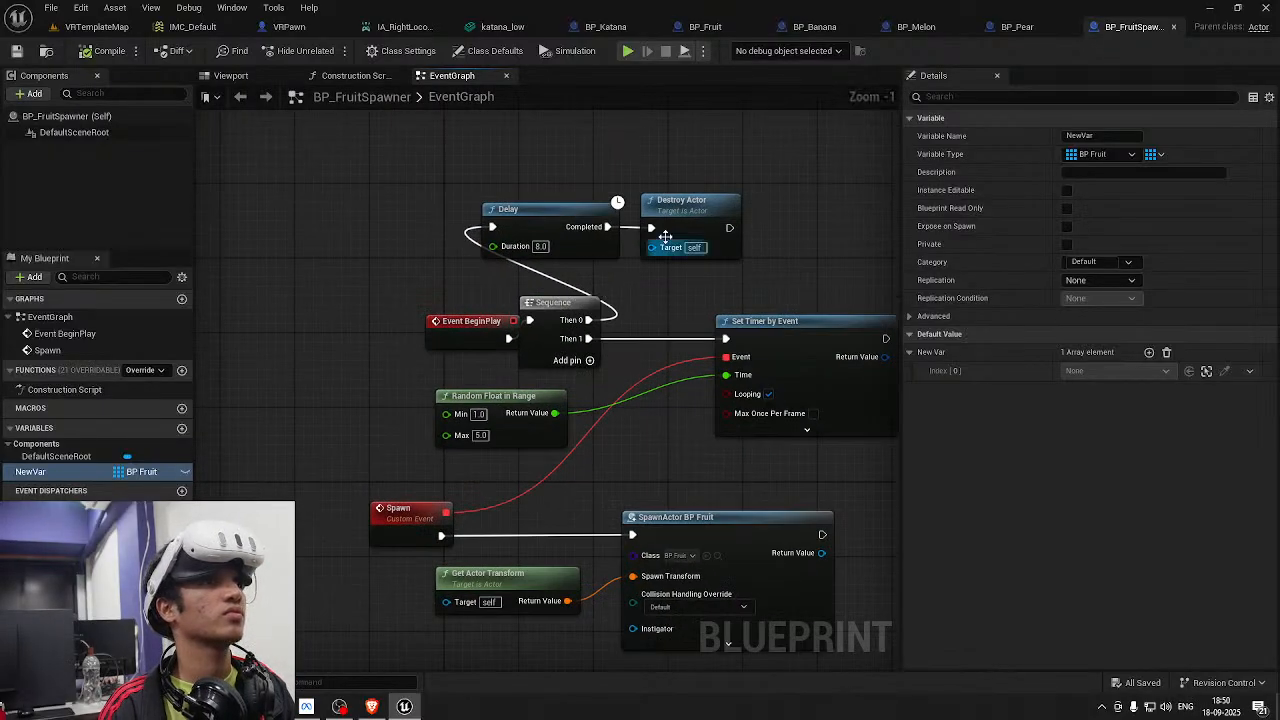
In VRTemplateMap, move BP_FruitSpawner off the table to just above the floor in front of it, at about X 62.9, Y 37.9, Z 9.0
left_click(100, 26)
right_click_drag(551, 451, 510, 460)
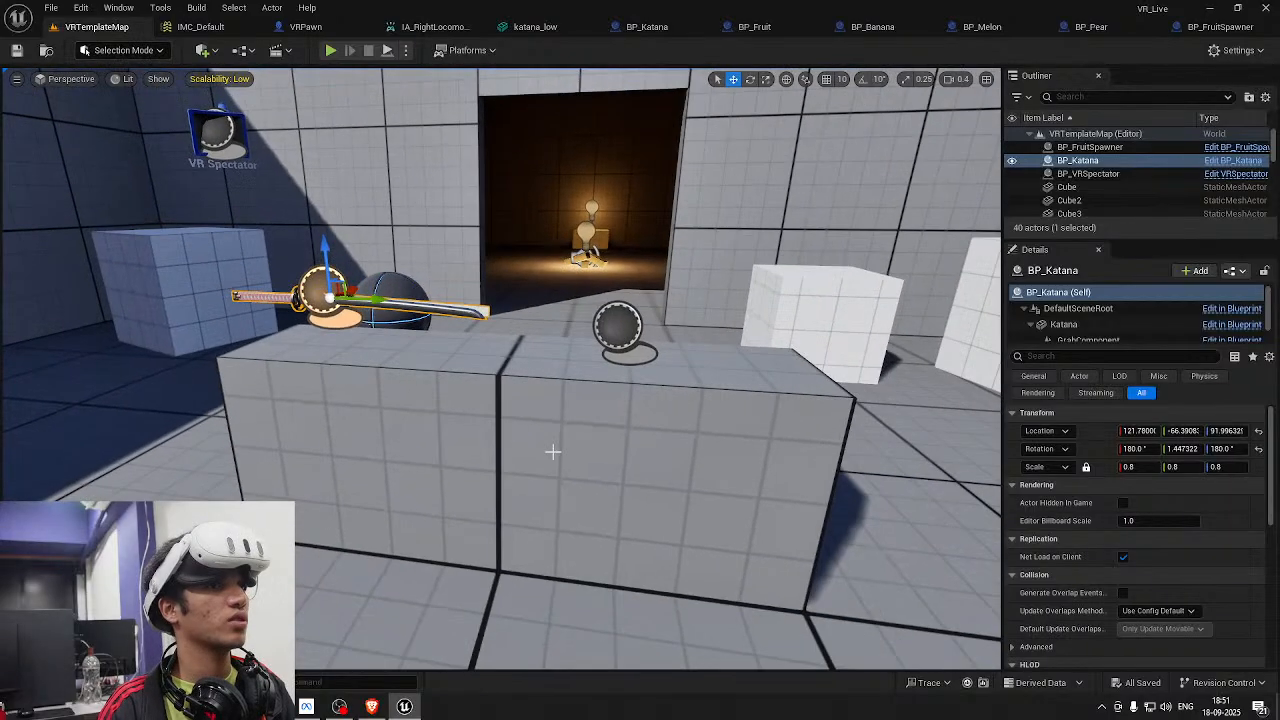
left_click(612, 335)
right_click_drag(660, 343, 490, 352)
key("d")
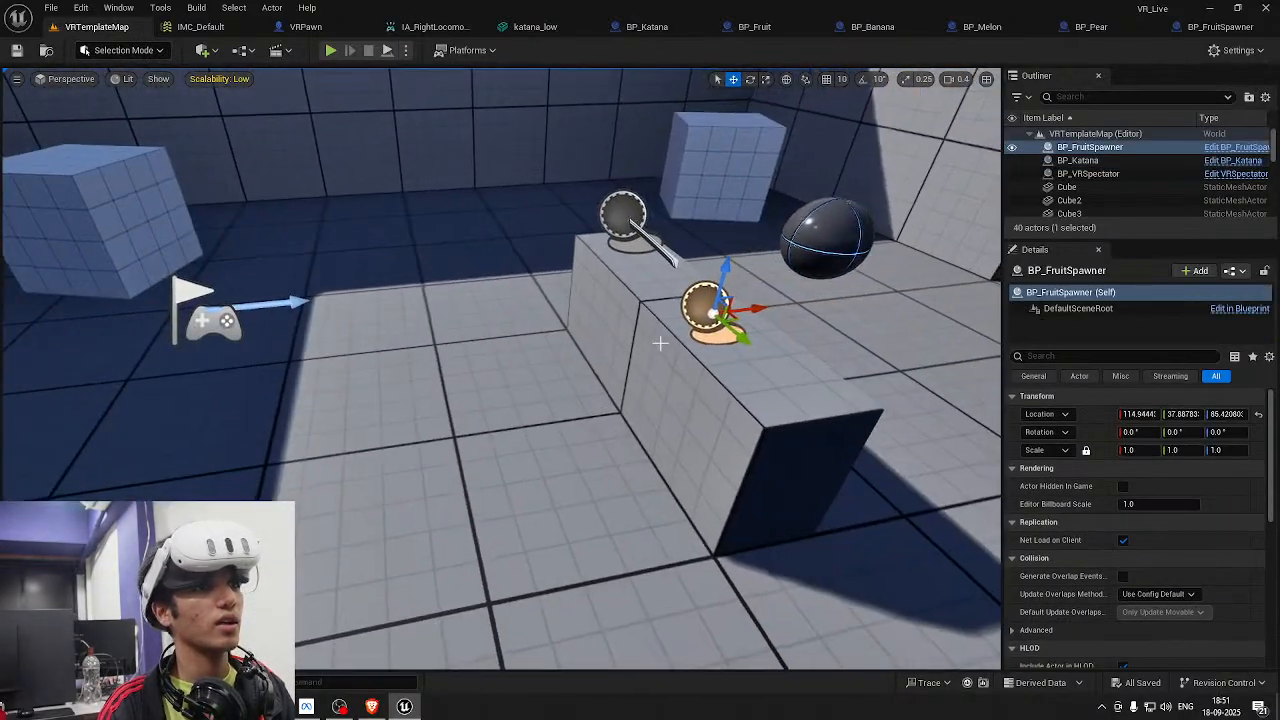
left_click_drag(756, 309, 724, 317)
left_click_drag(659, 336, 648, 339)
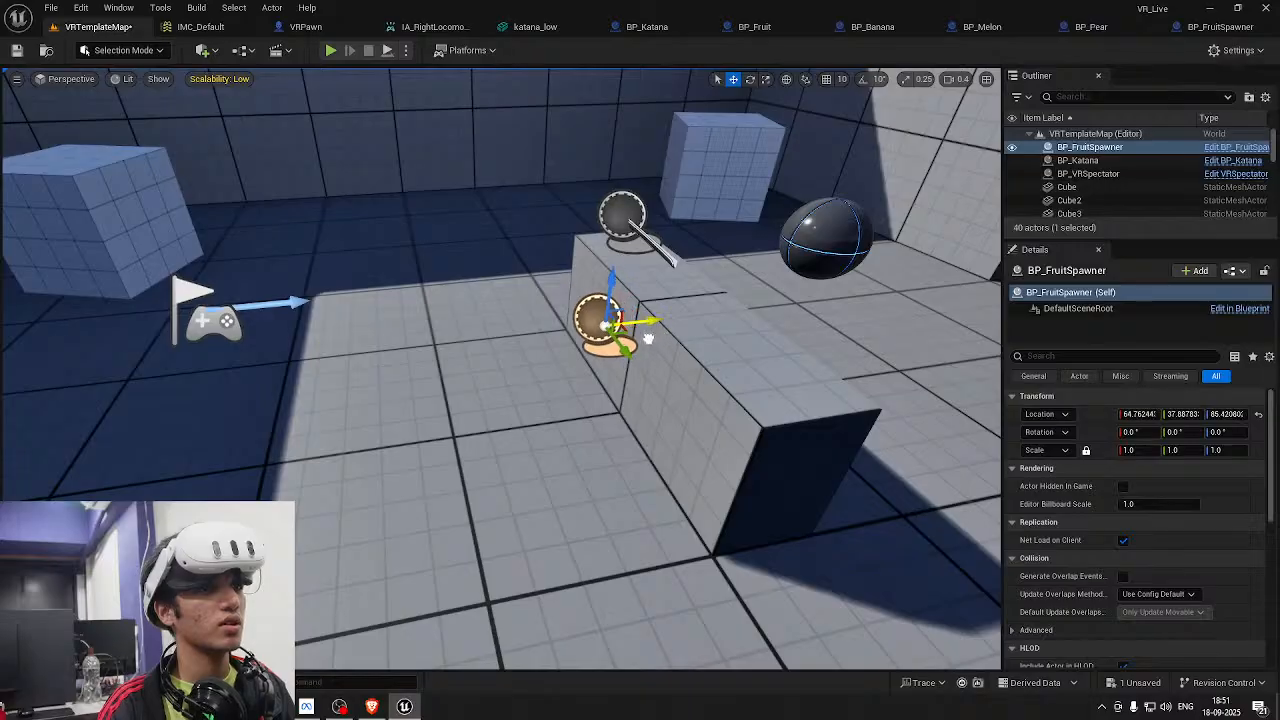
left_click_drag(604, 278, 590, 410)
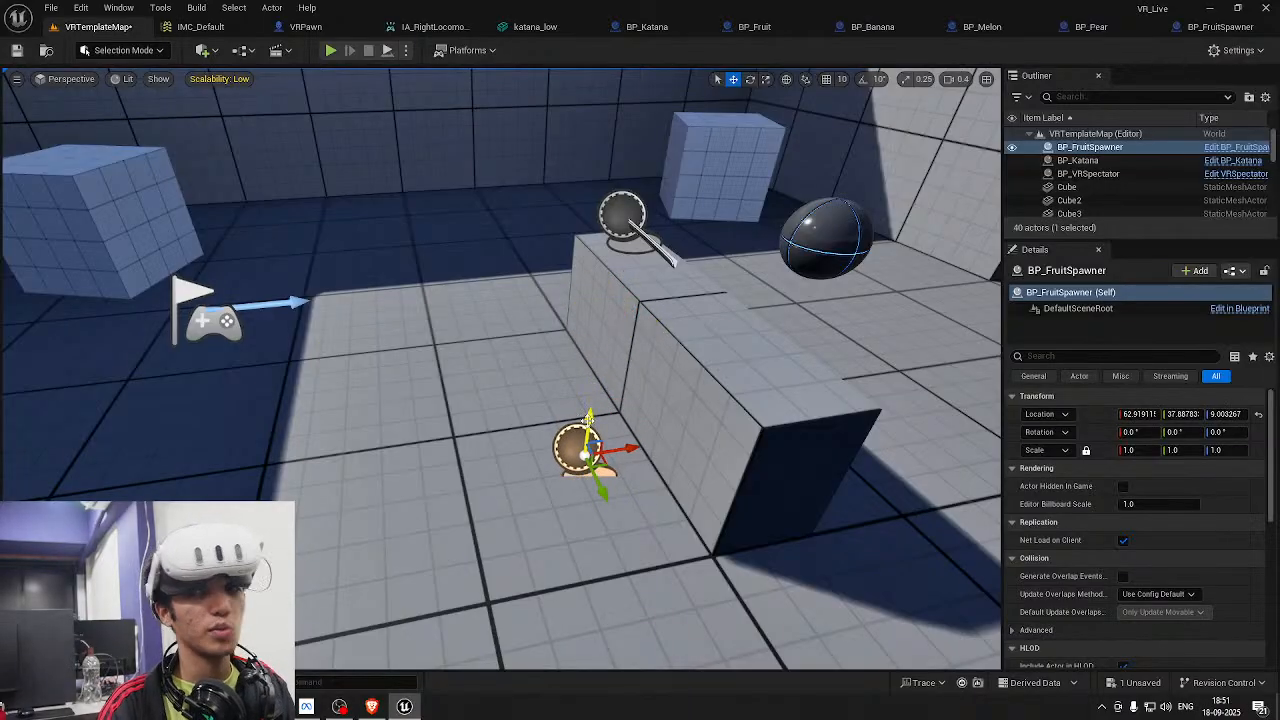
right_click_drag(587, 419, 527, 381)
left_click(471, 281)
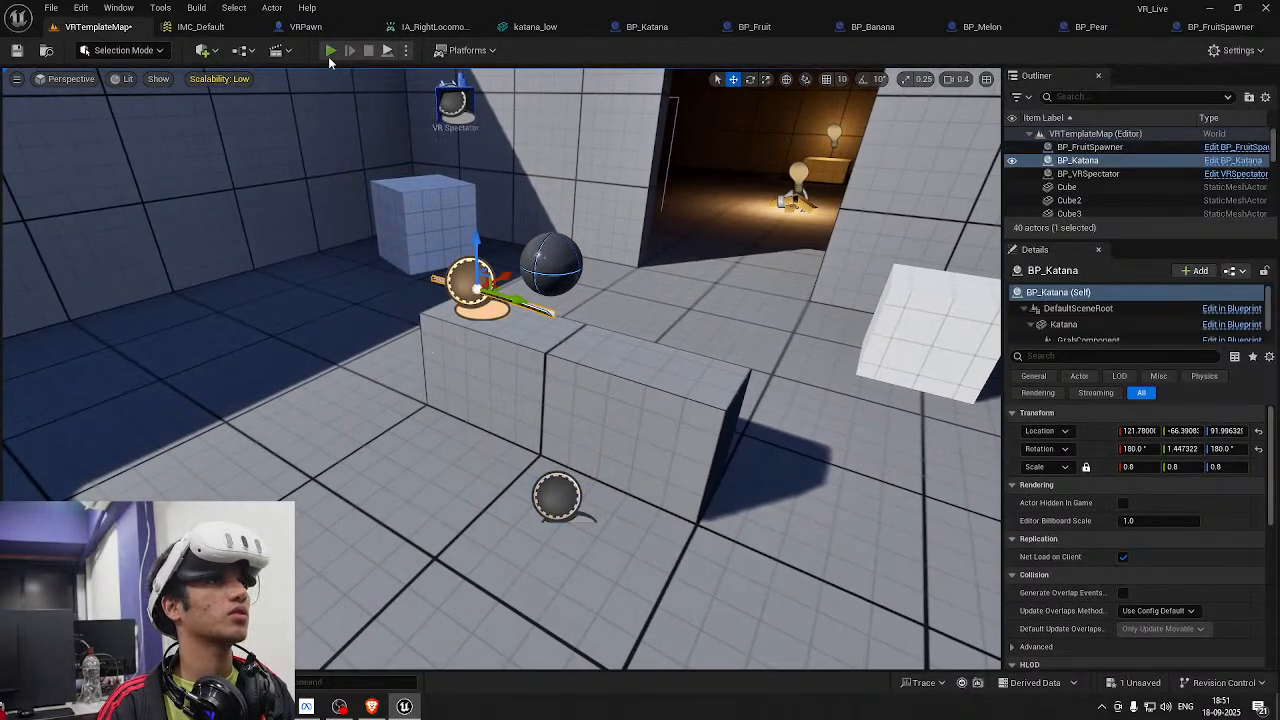
Run a brief play test in the editor viewport, switch the play mode to VR Preview, and test the level in it
left_click(329, 55)
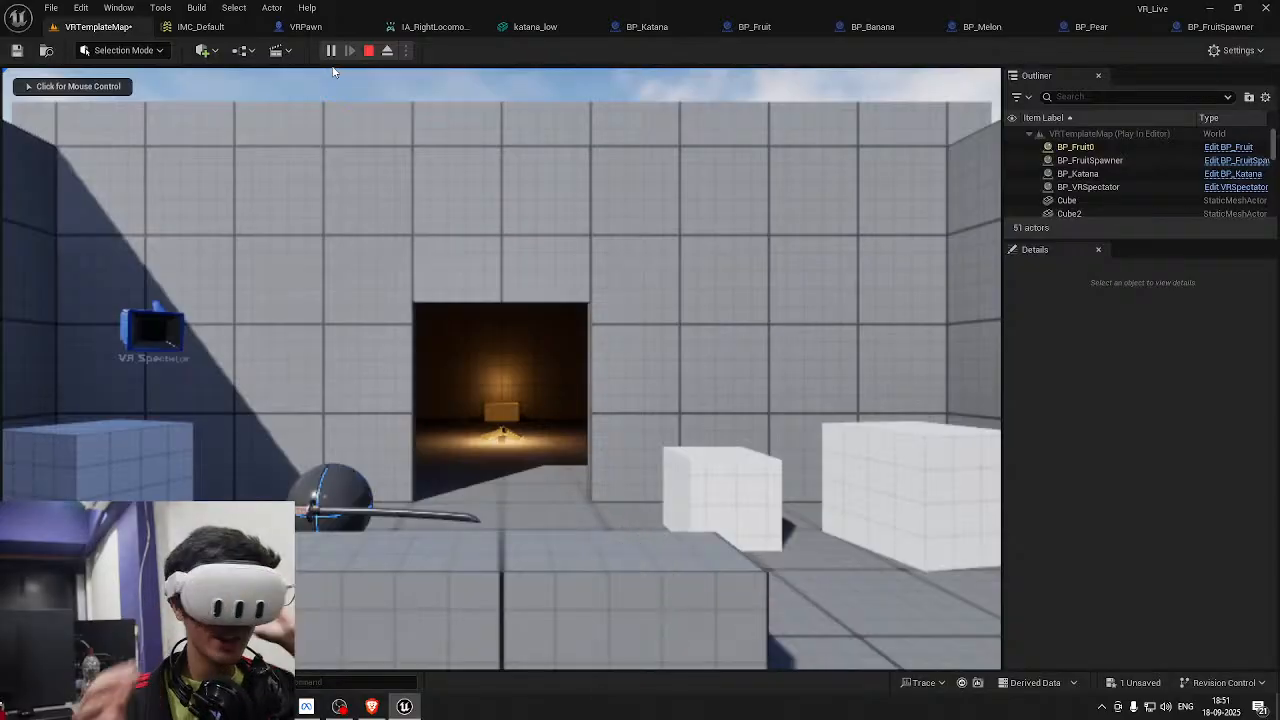
key("Escape")
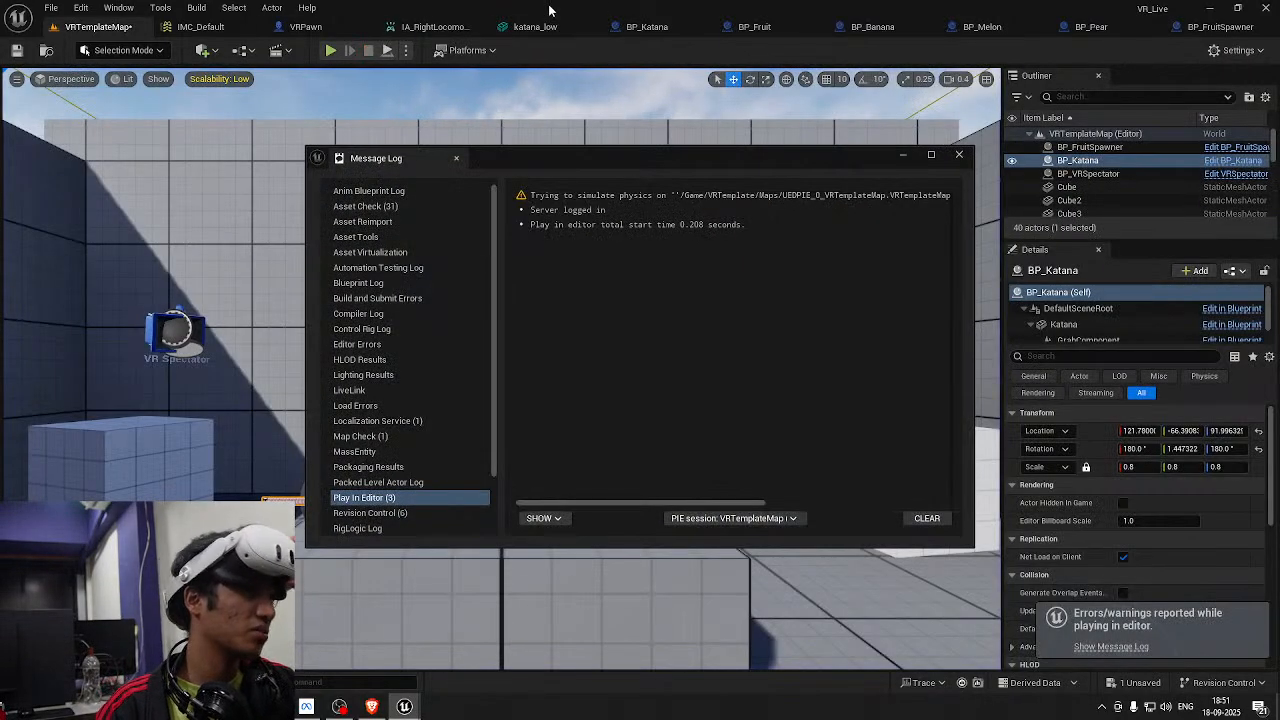
left_click(405, 51)
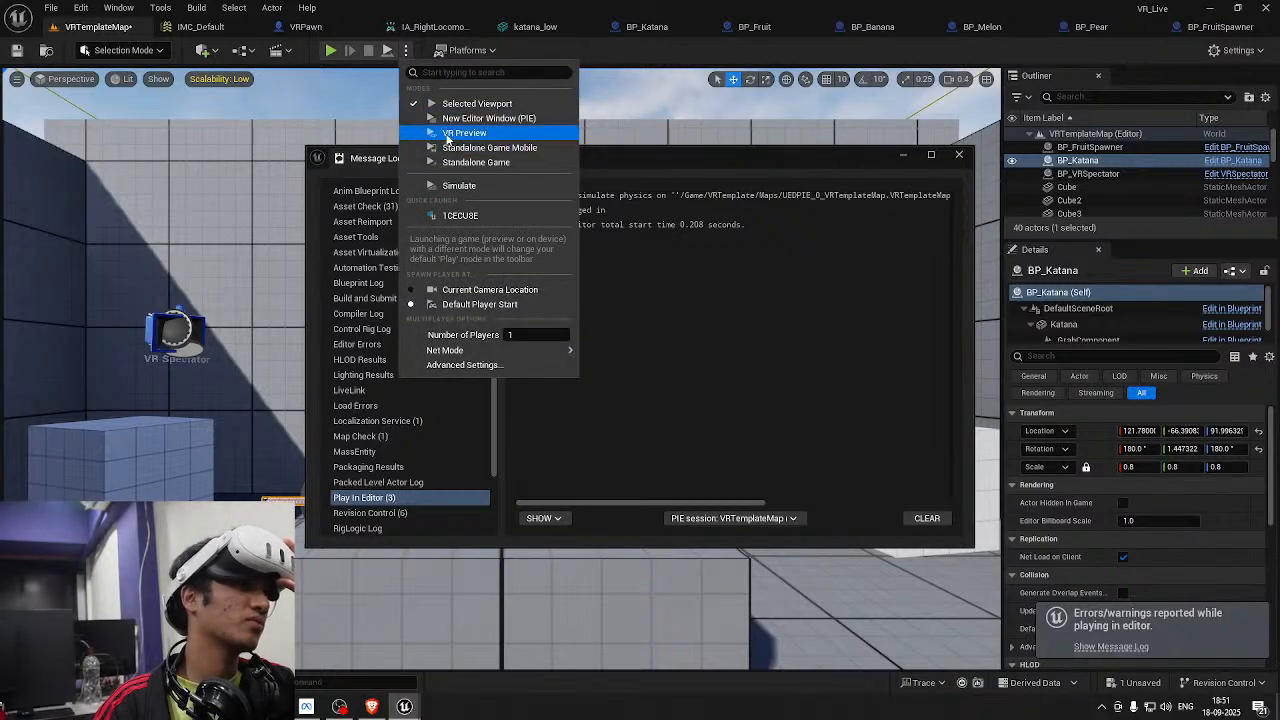
left_click(450, 133)
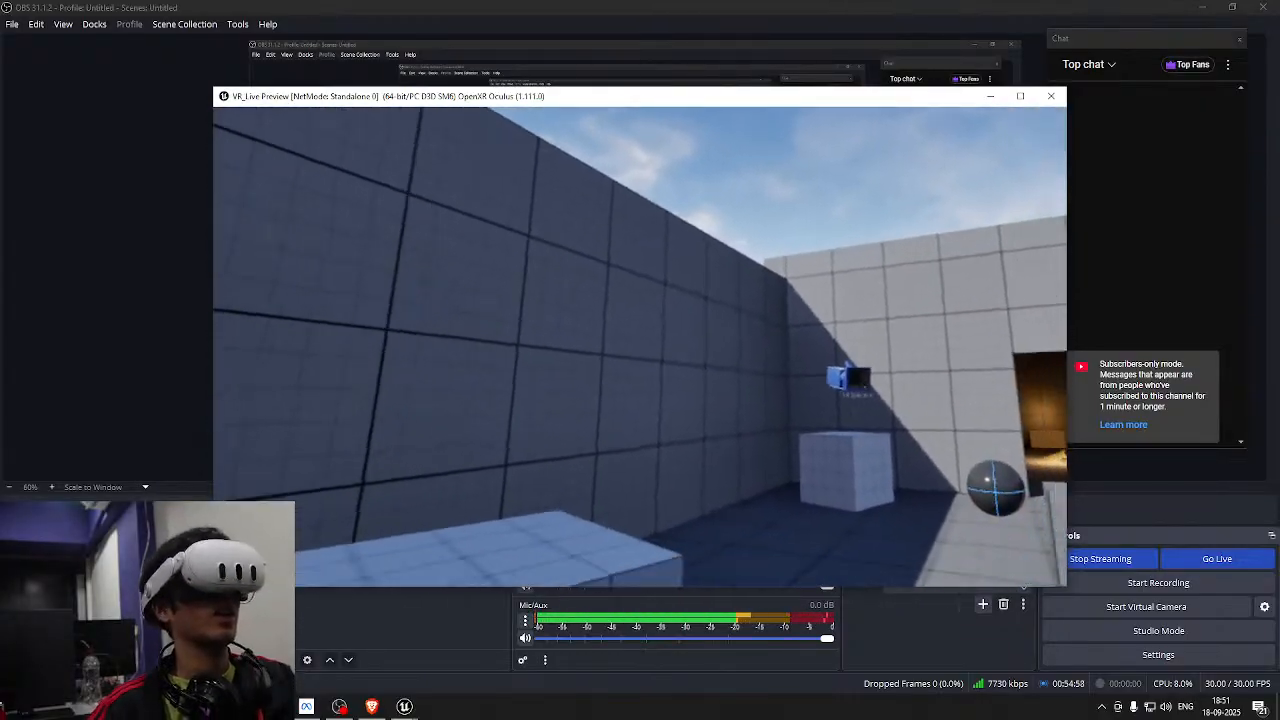
key("Escape")
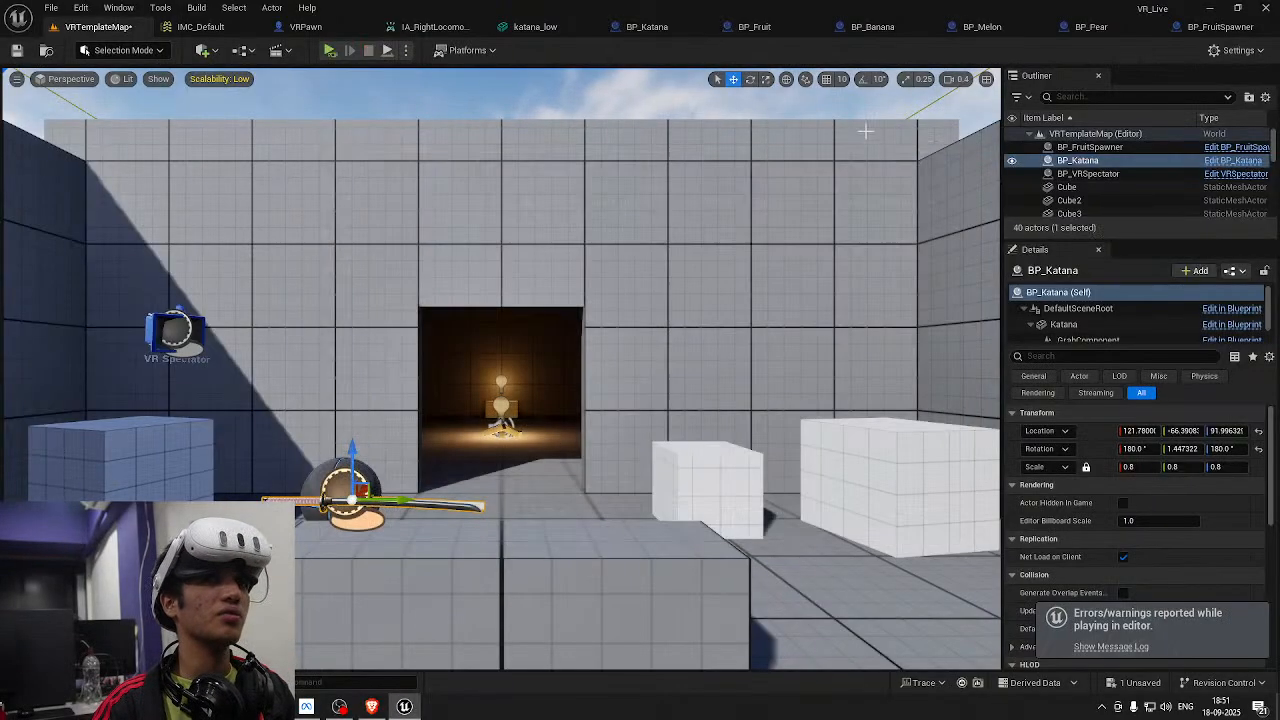
Test the level again in VR Preview, stop the session, save the level, and close the Message Log
left_click(303, 27)
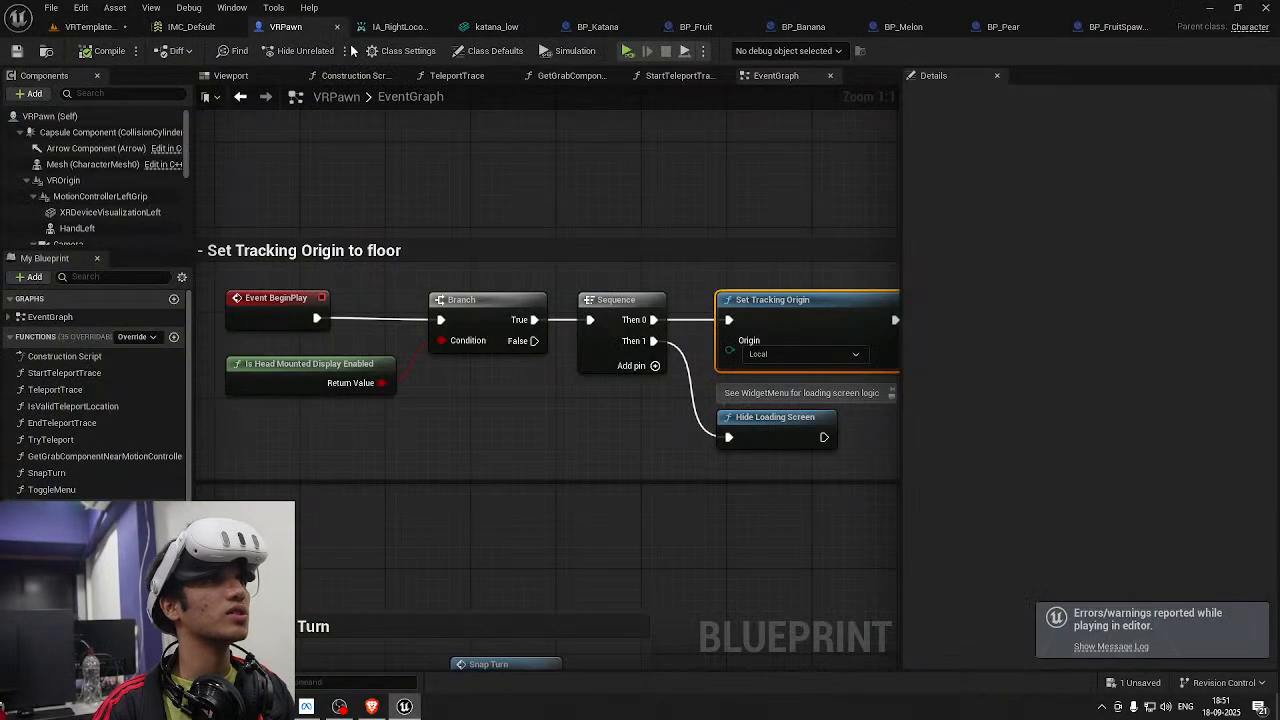
left_click(102, 26)
left_click(328, 51)
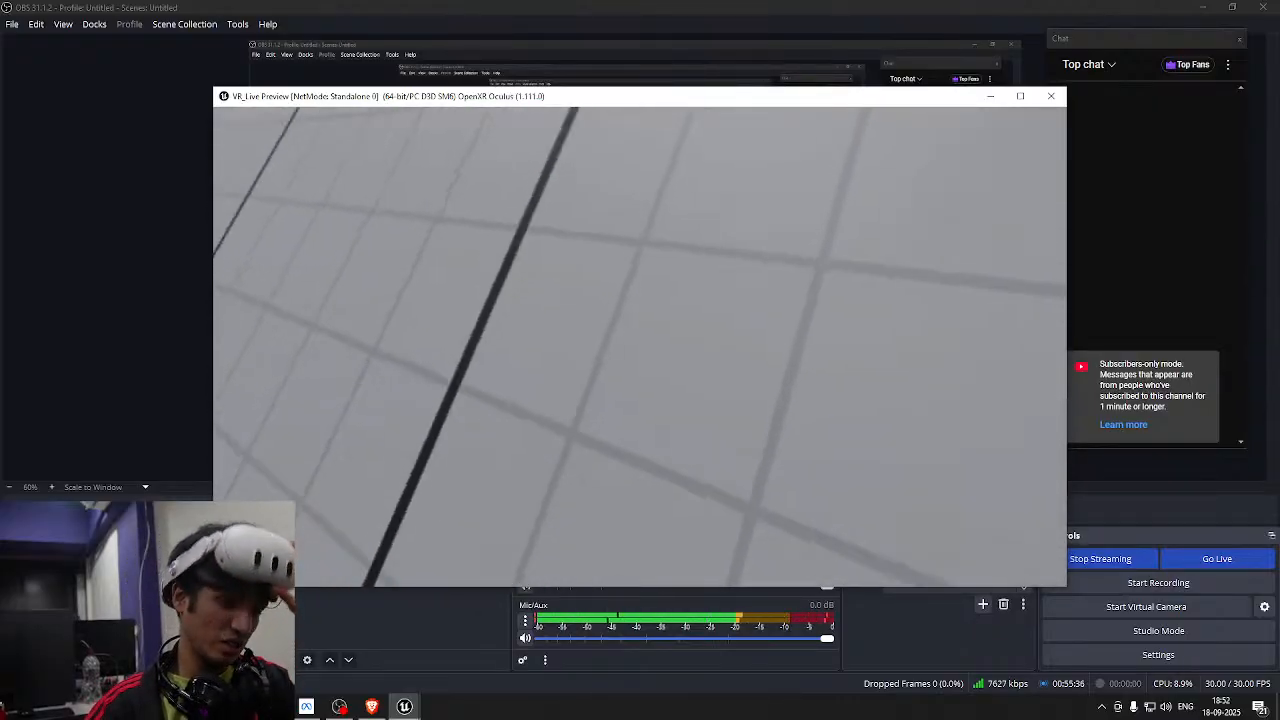
key("Escape")
key("ctrl+s")
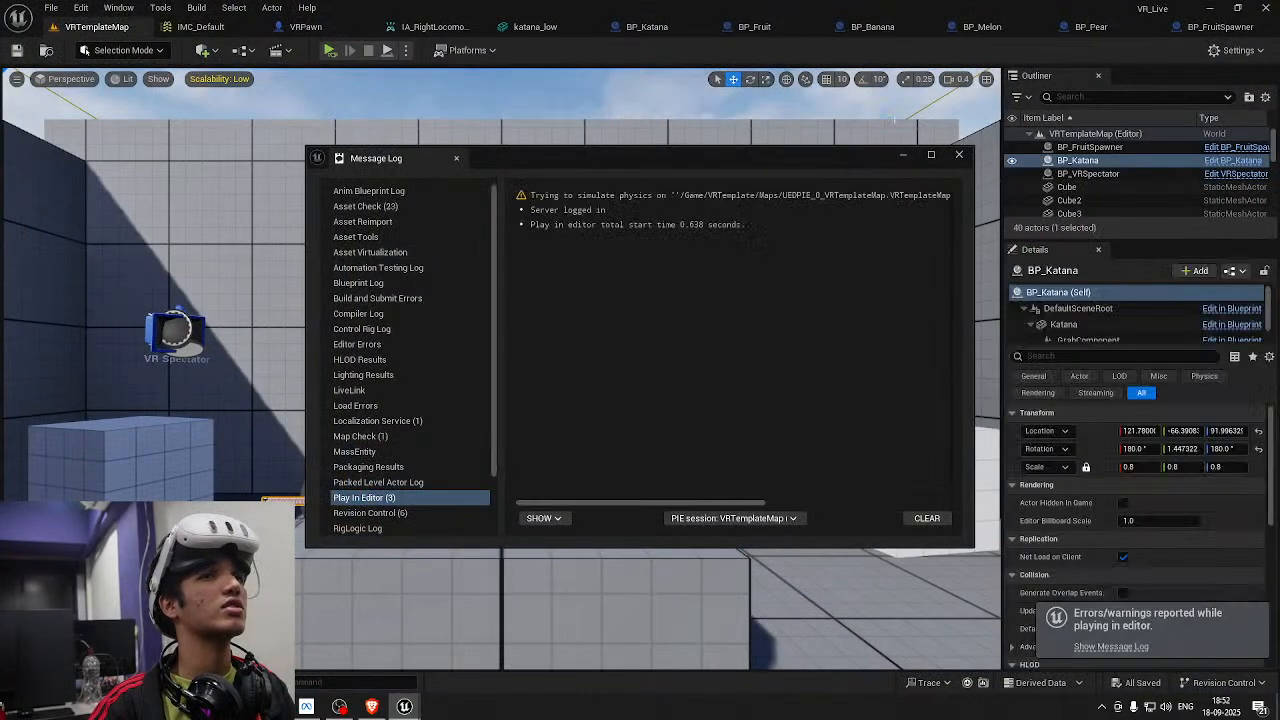
left_click(959, 155)
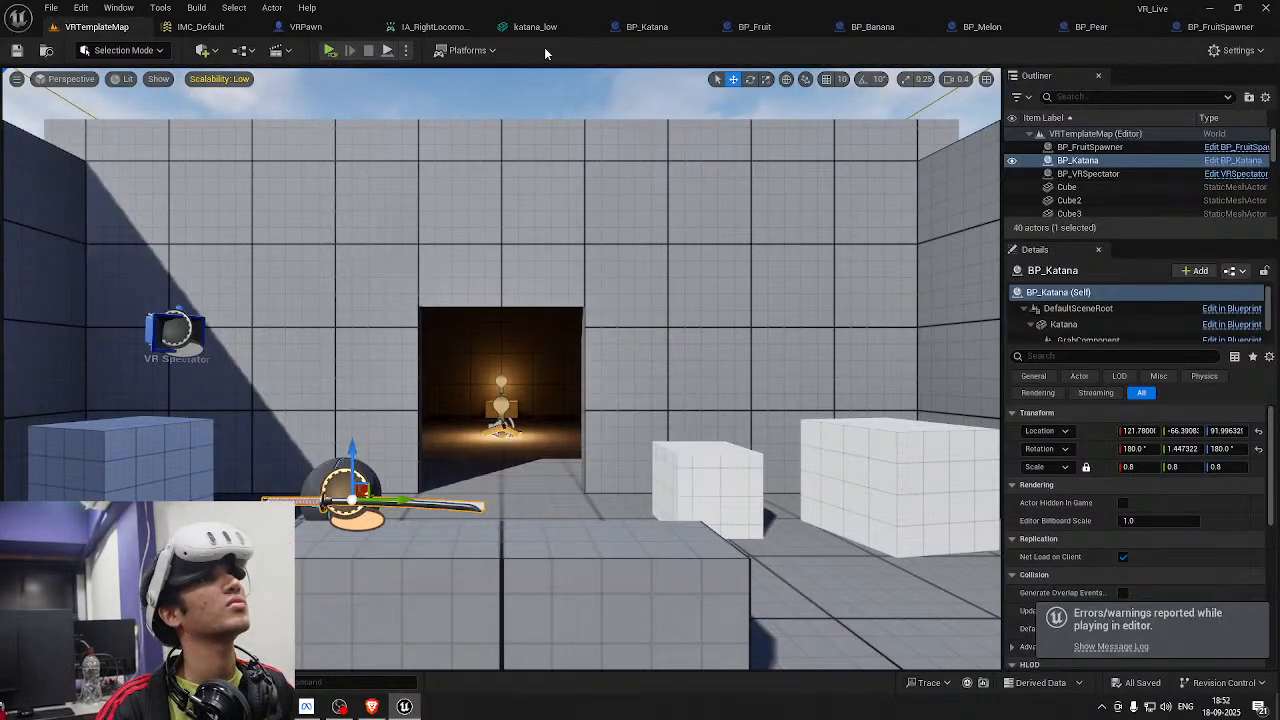
In BP_Katana, set the Katana mesh's collision preset to Custom and its Pawn and PhysicsBody responses to Overlap
left_click(645, 27)
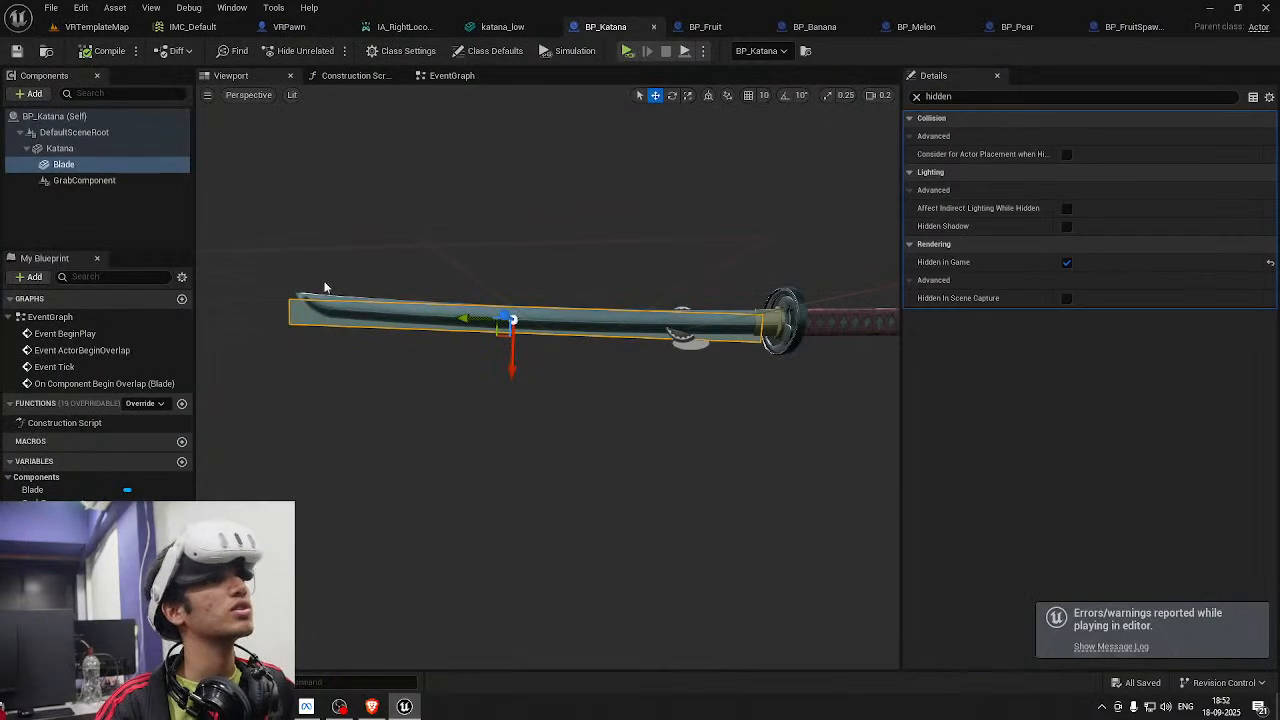
left_click(805, 332)
left_click(916, 96)
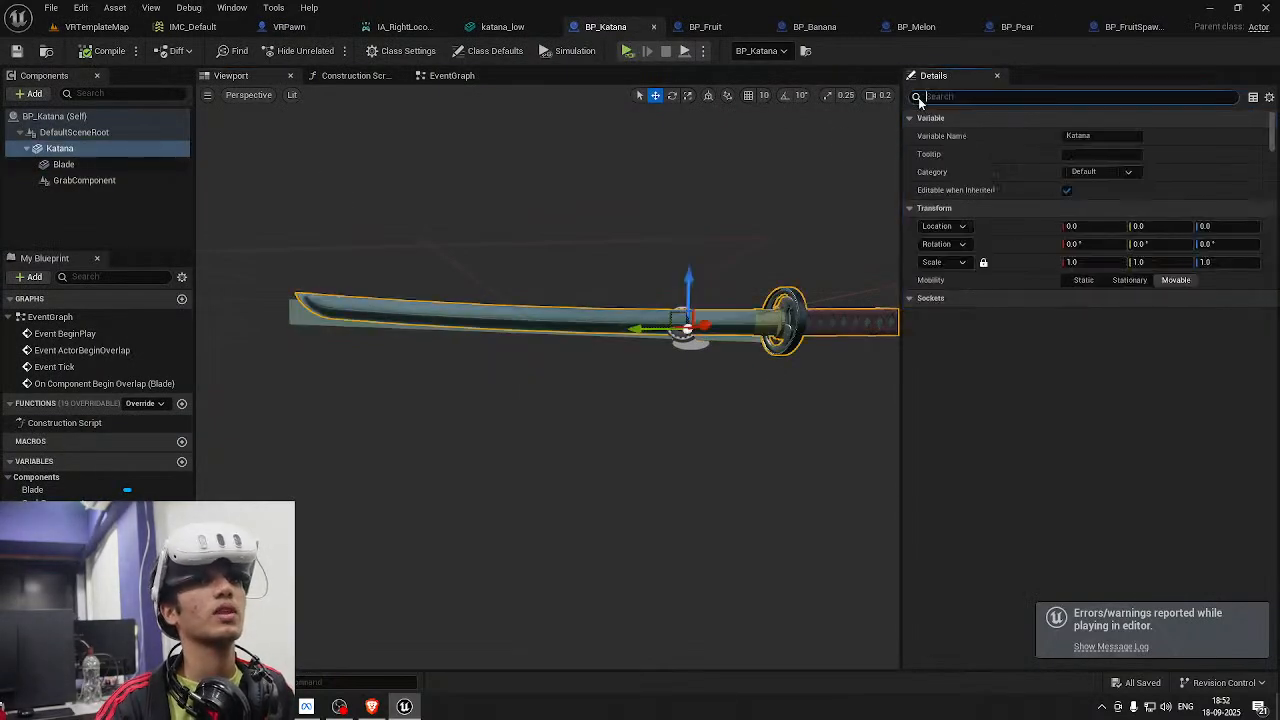
scroll(960, 330, "down", 4)
scroll(965, 340, "down", 6)
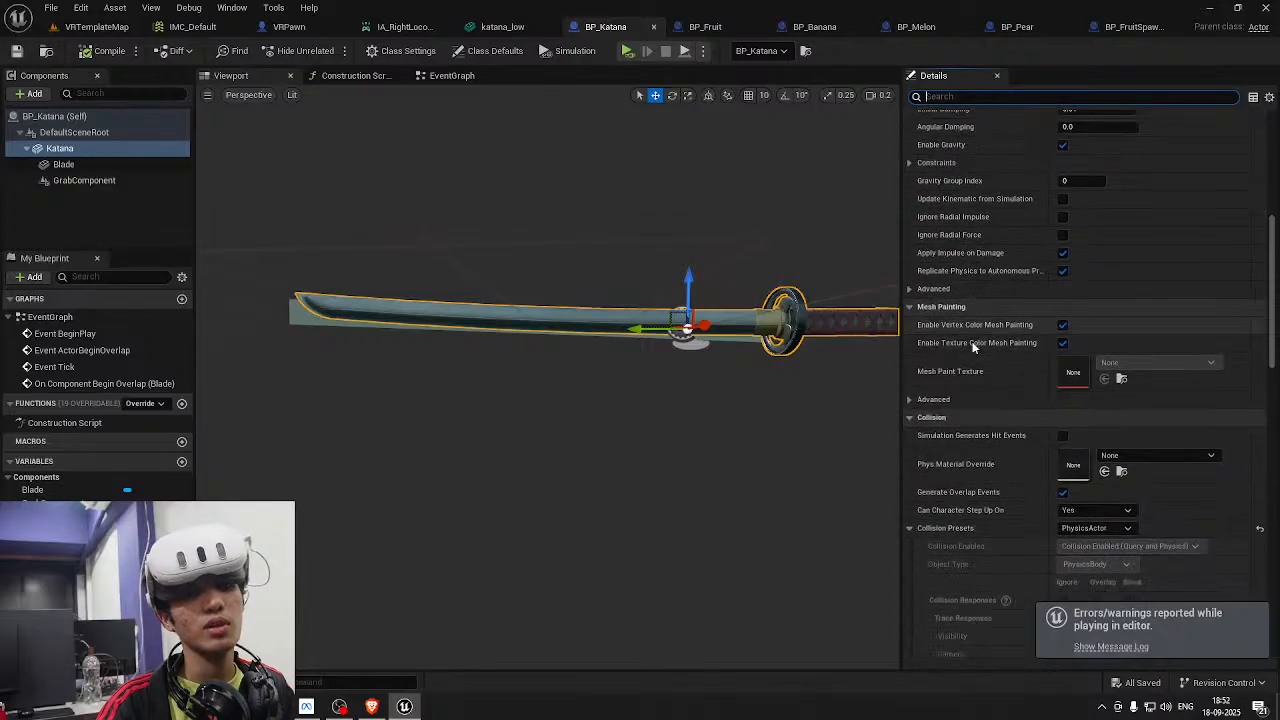
left_click(1092, 442)
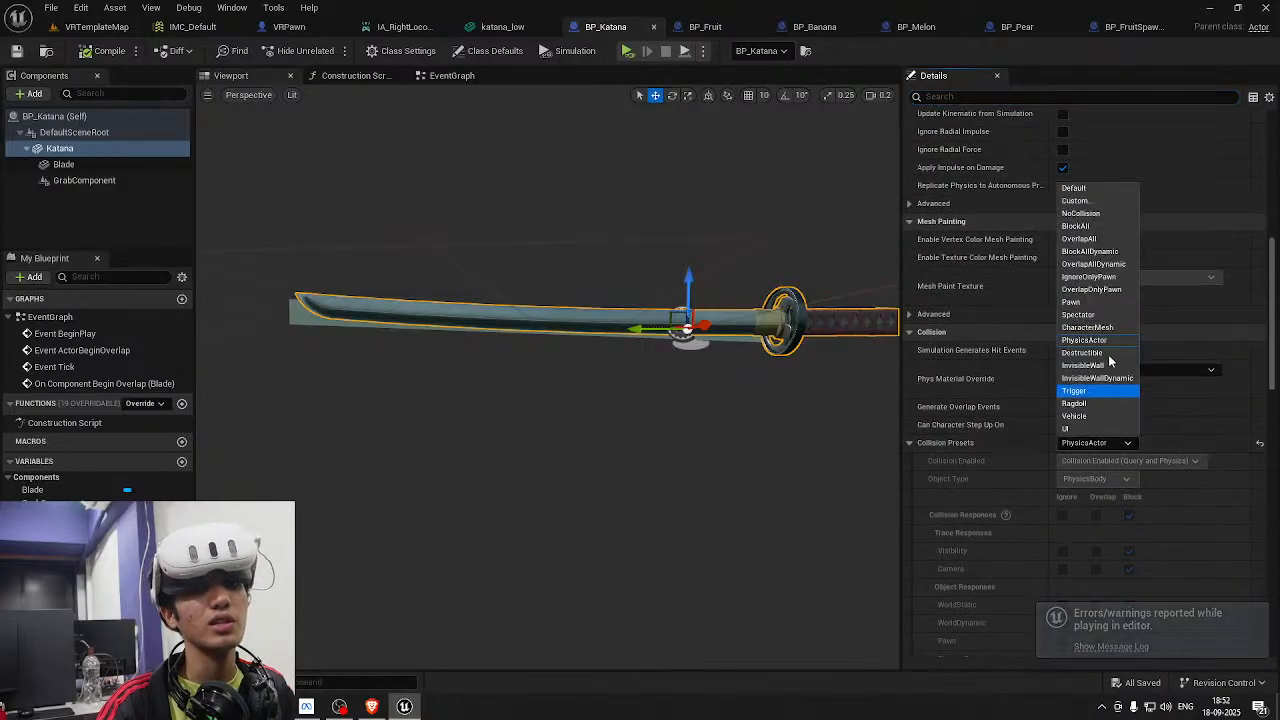
left_click(1077, 201)
scroll(1093, 387, "down", 3)
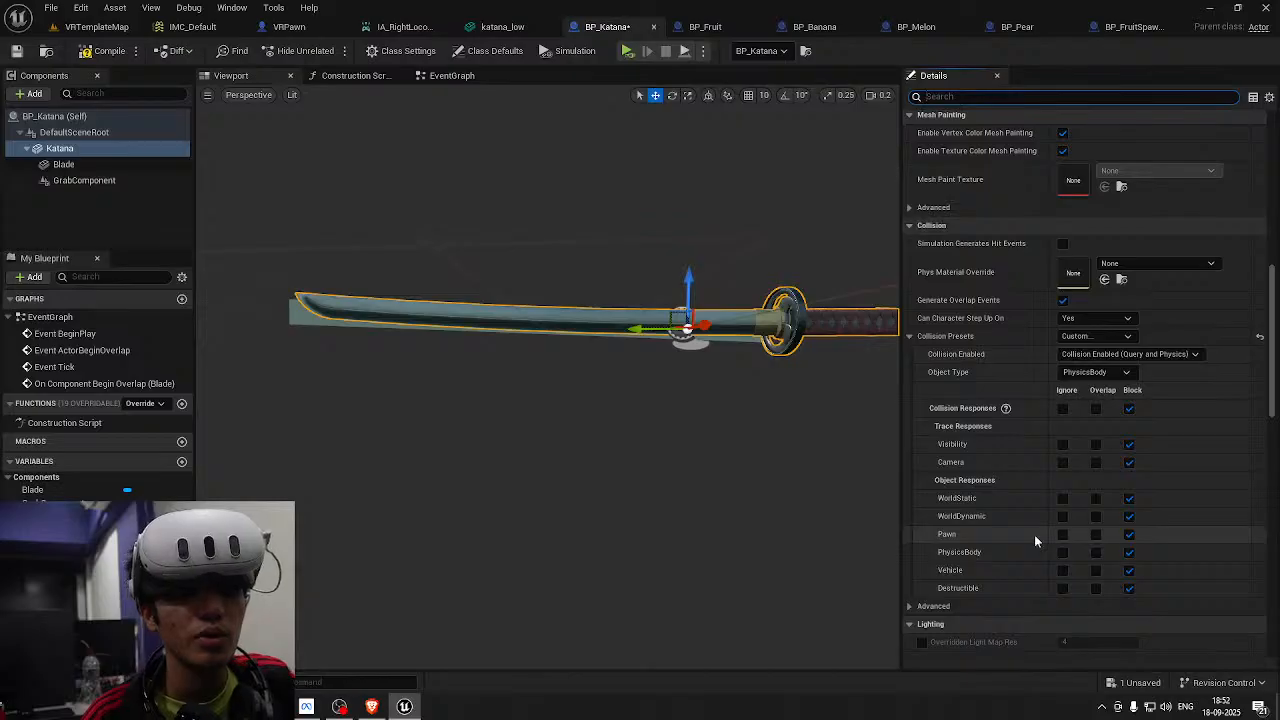
left_click(1095, 535)
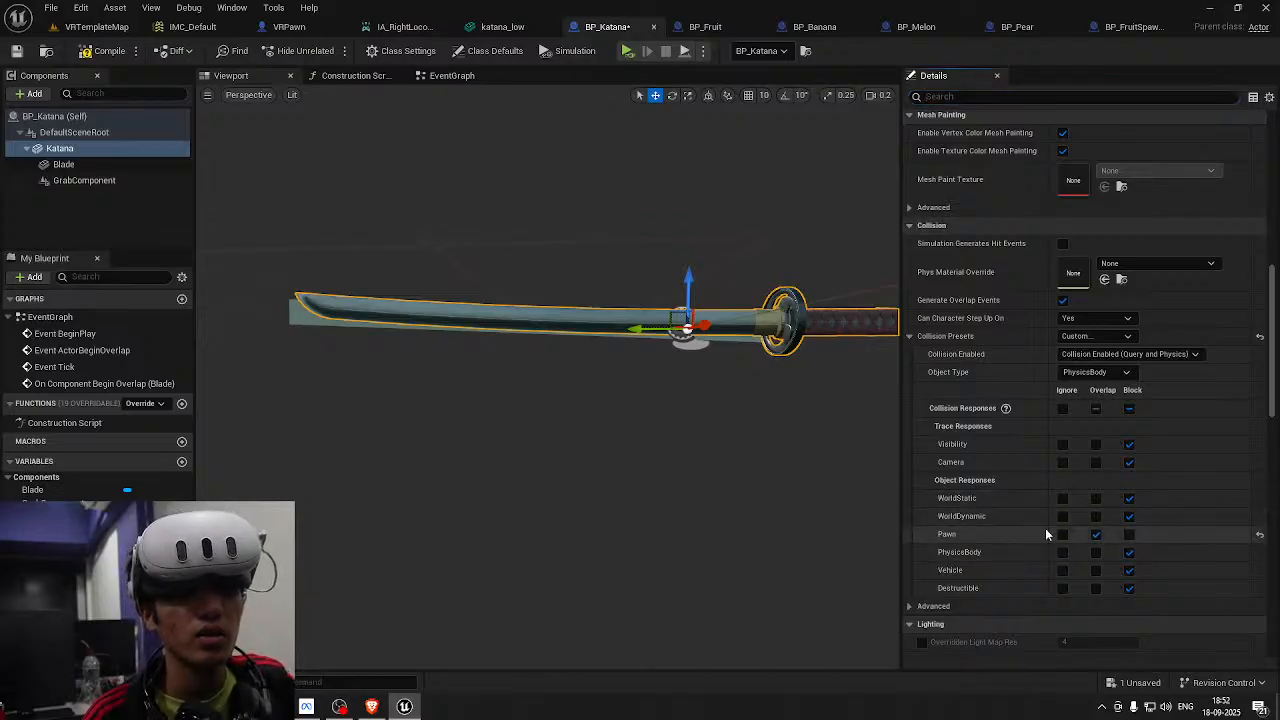
left_click(1097, 552)
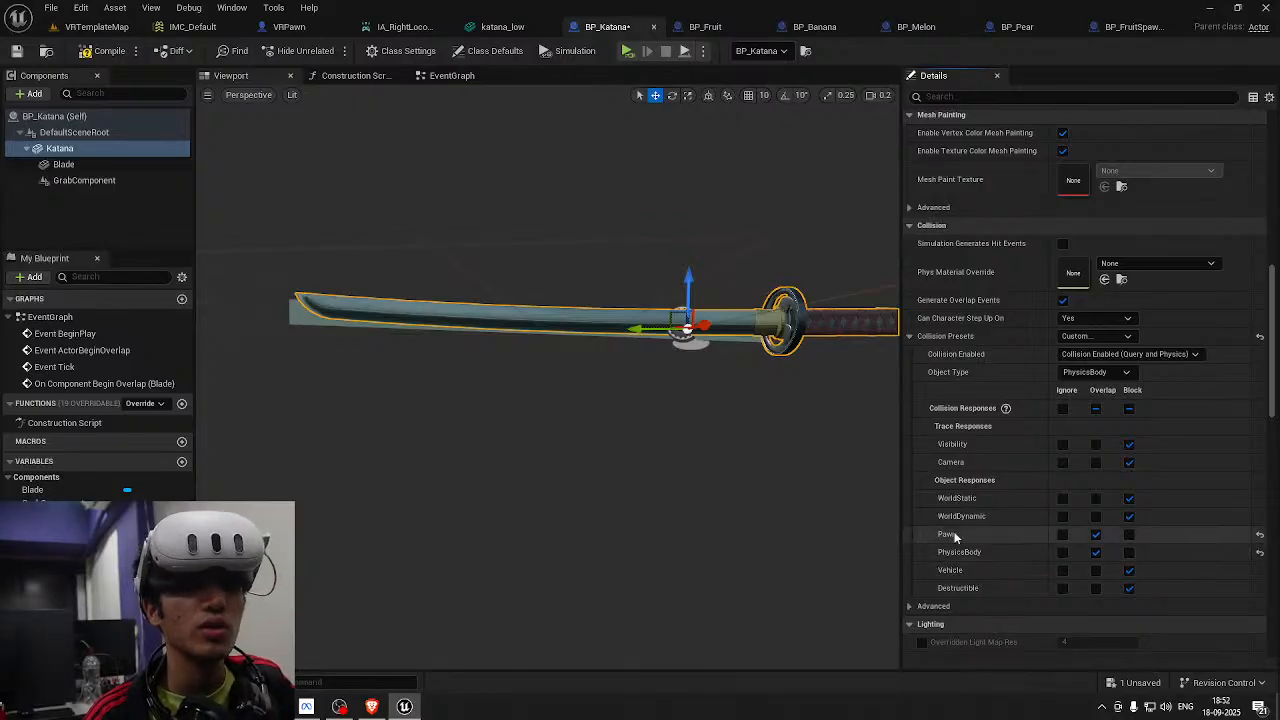
Test the katana's new collision settings in VR Preview from VRTemplateMap, stop the session, and close the Message Log
left_click(95, 28)
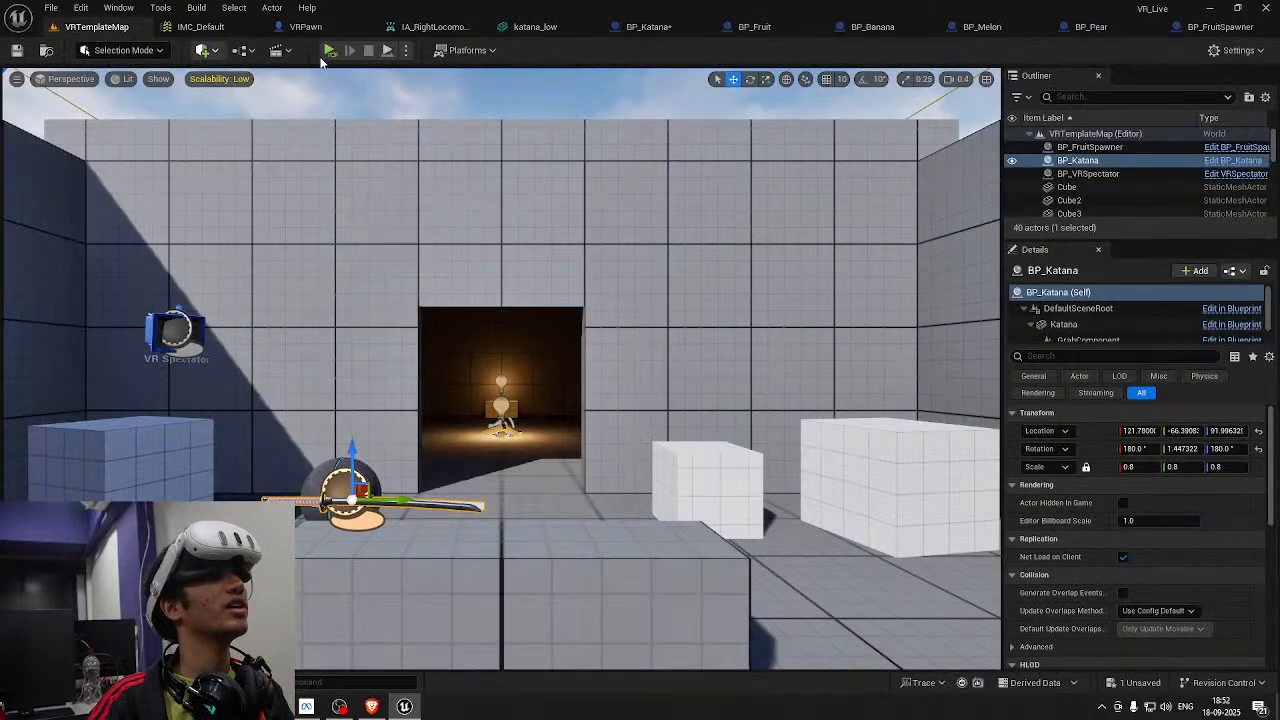
left_click(329, 50)
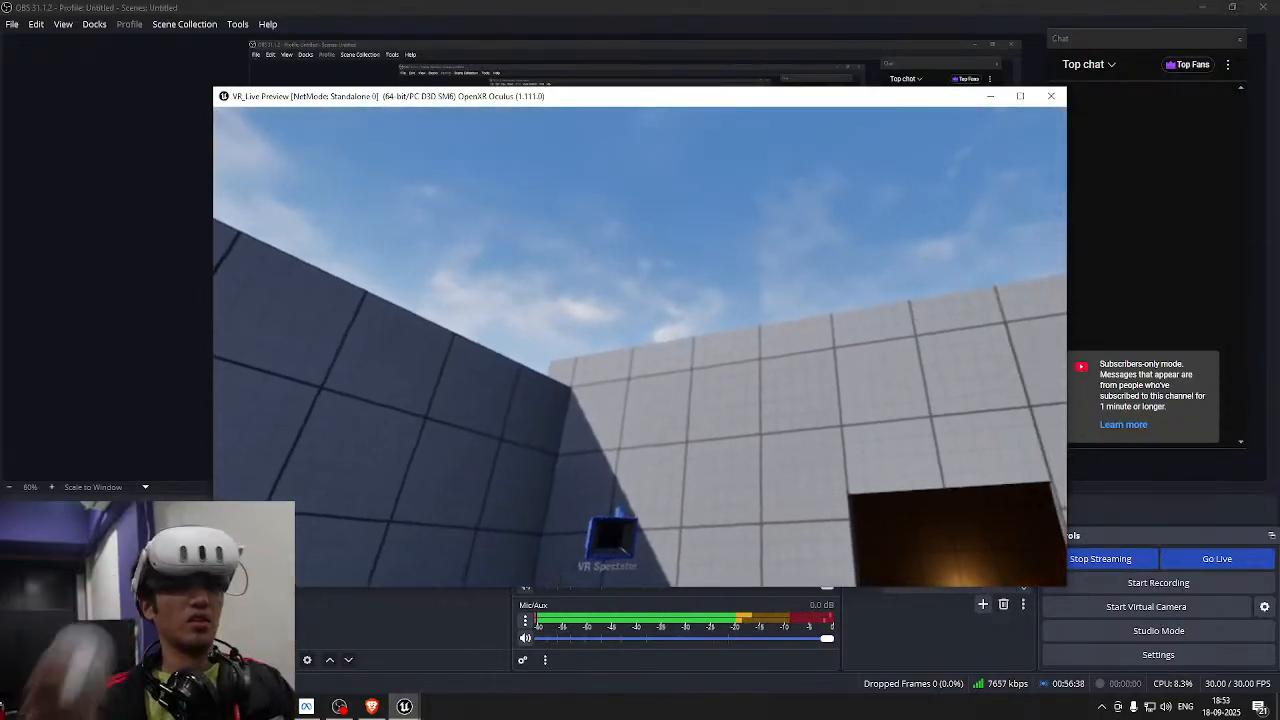
key("Escape")
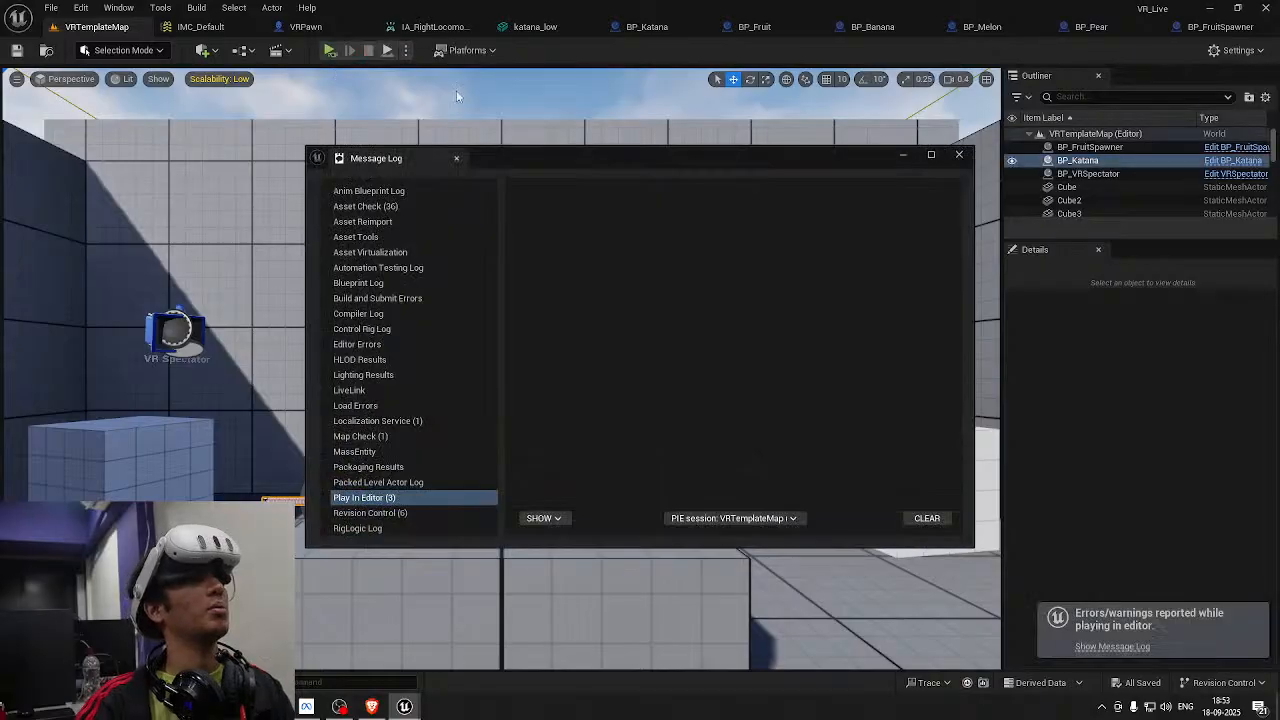
left_click(961, 157)
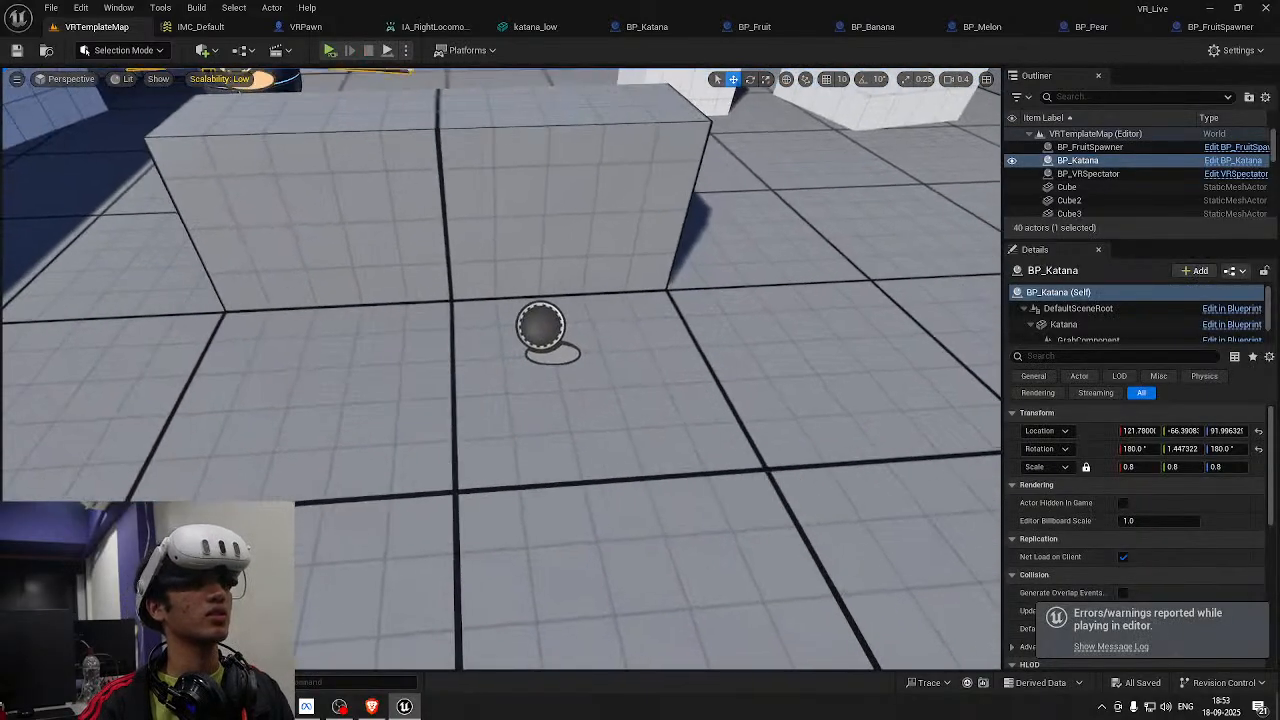
Check the BP_FruitSpawner blueprint's viewport, select the spawner in VRTemplateMap, and save the level
left_click(516, 330)
key("ctrl+s")
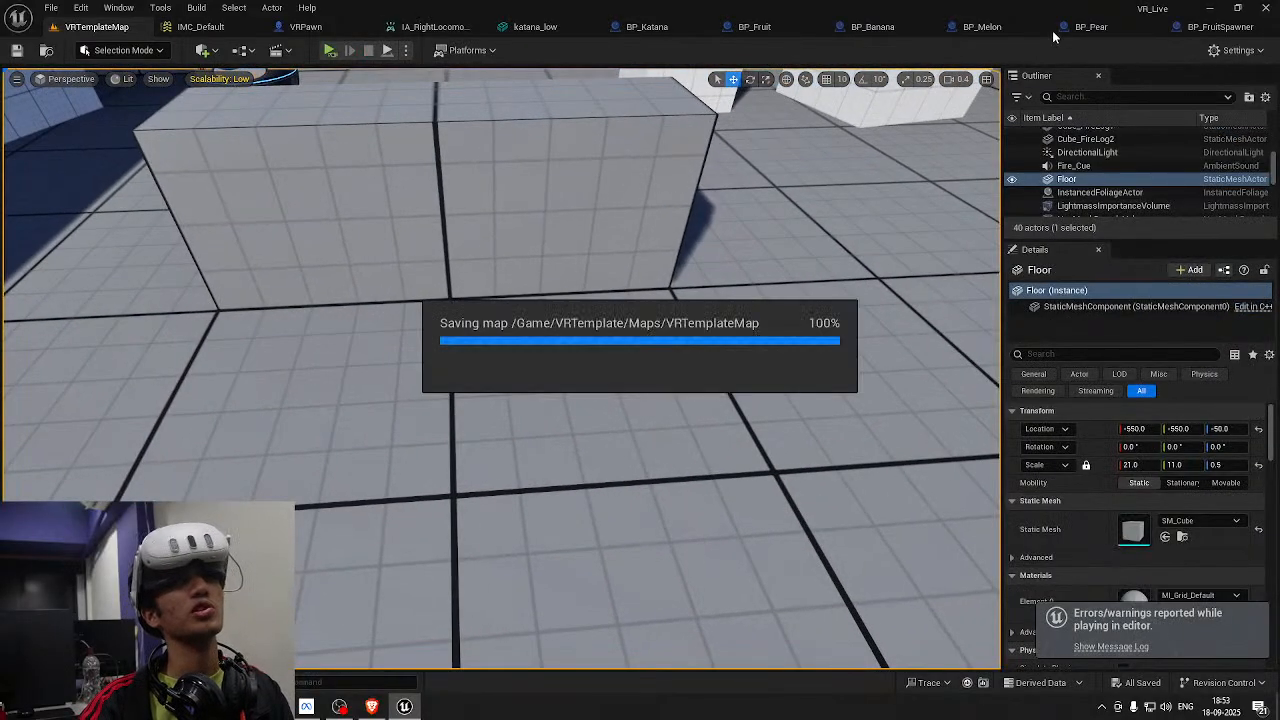
left_click(1218, 27)
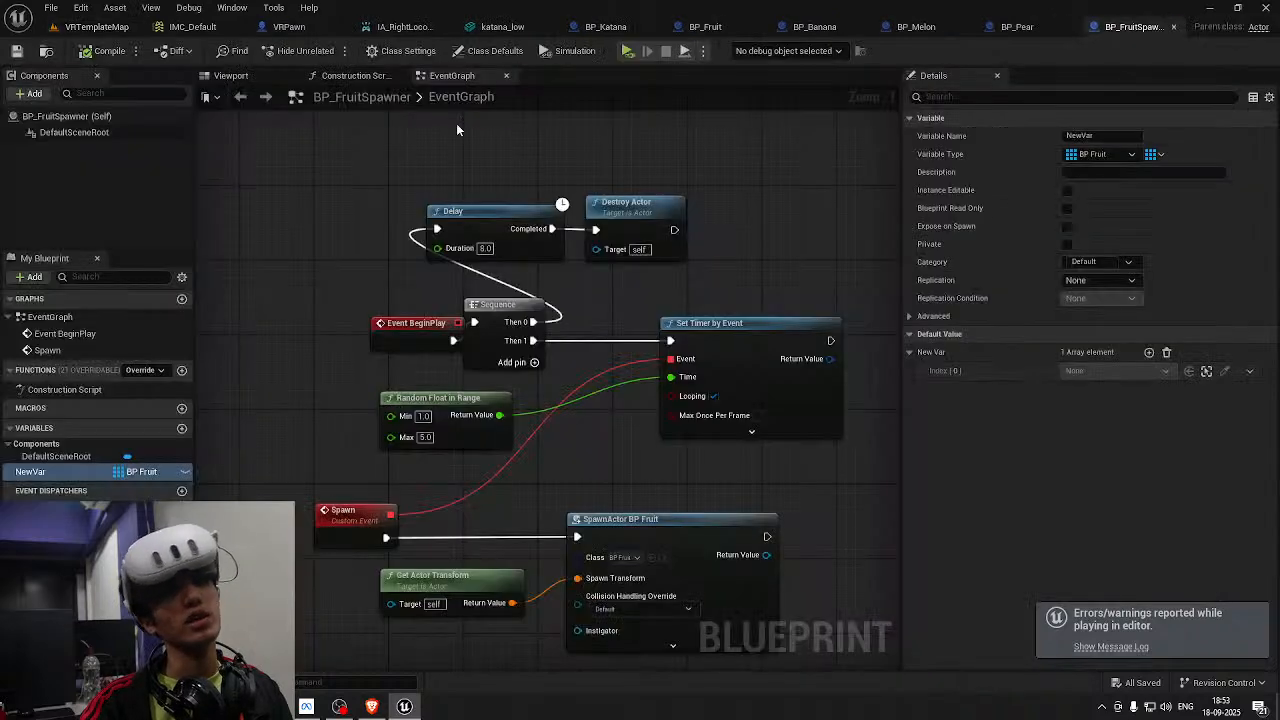
left_click(228, 76)
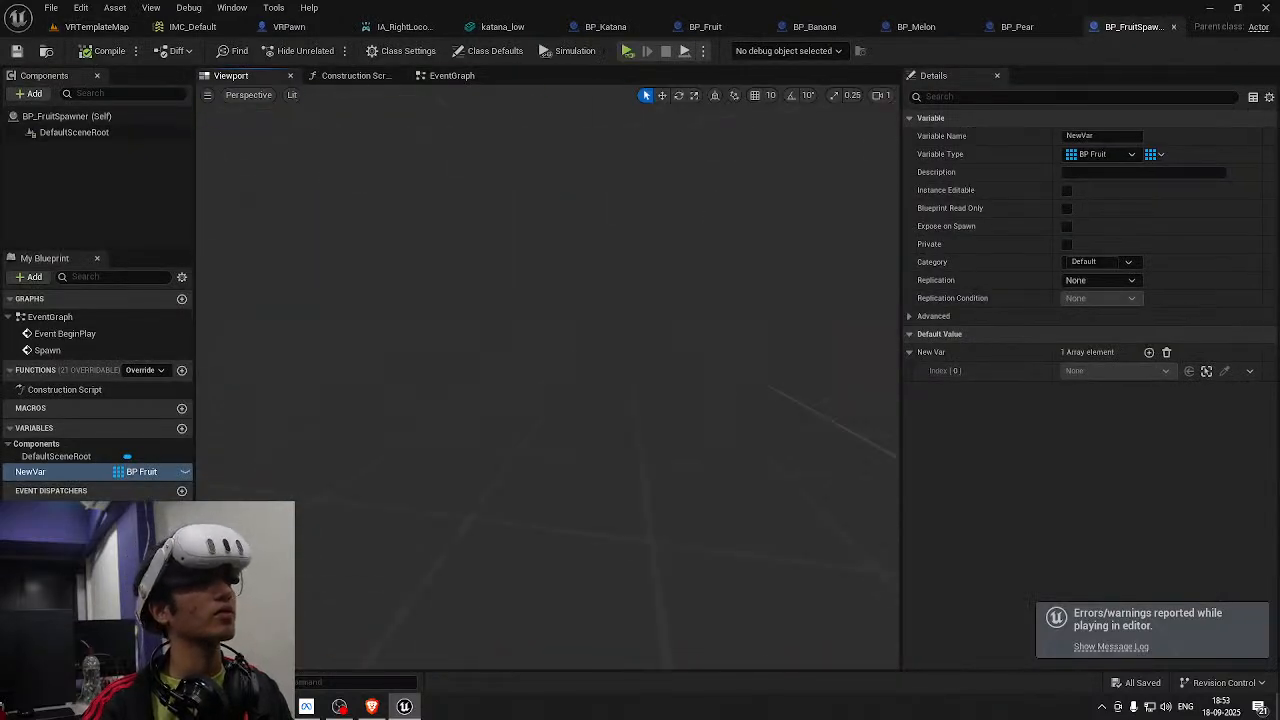
left_click(72, 27)
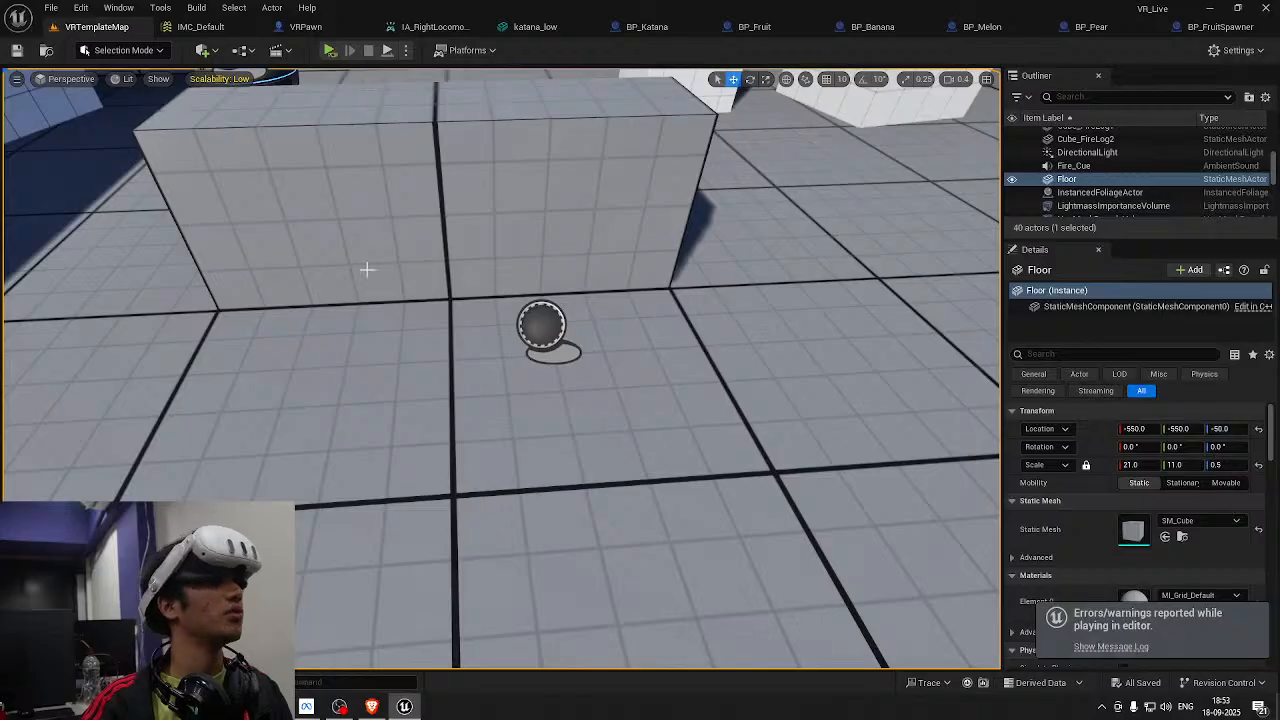
left_click(549, 321)
key("ctrl+s")
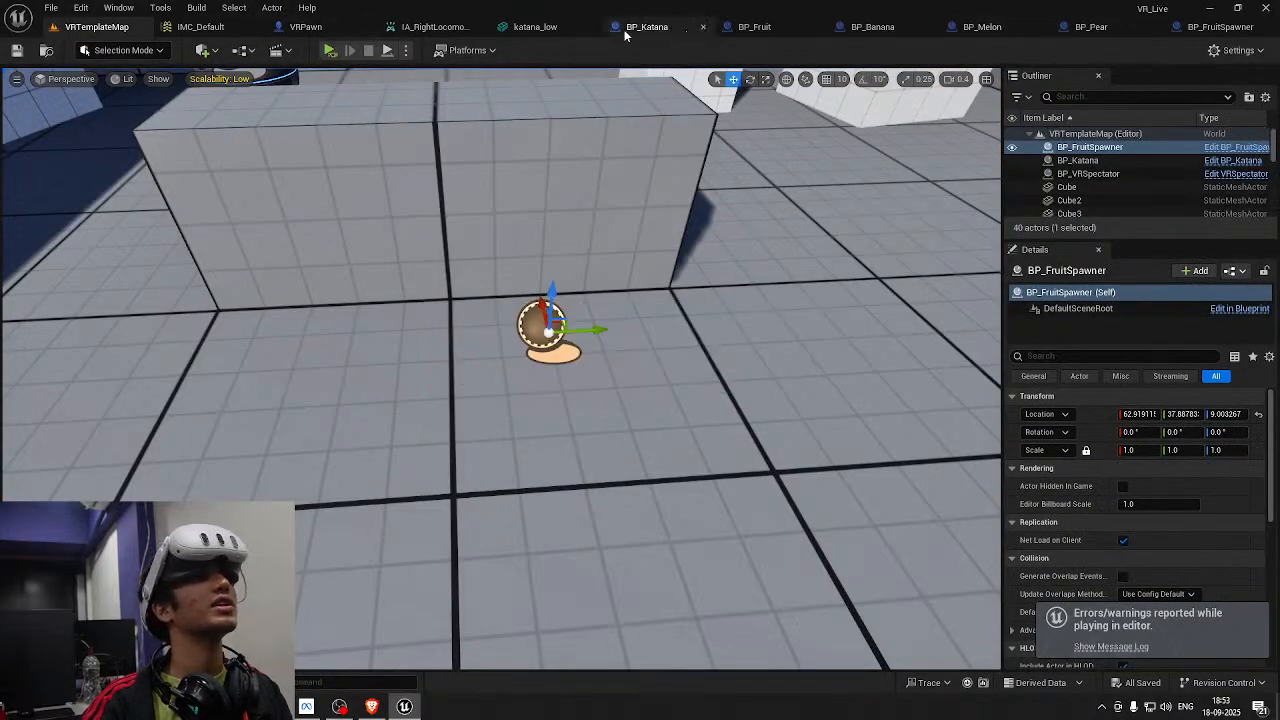
Return to BP_Katana and review the Katana mesh's collision responses
left_click(305, 27)
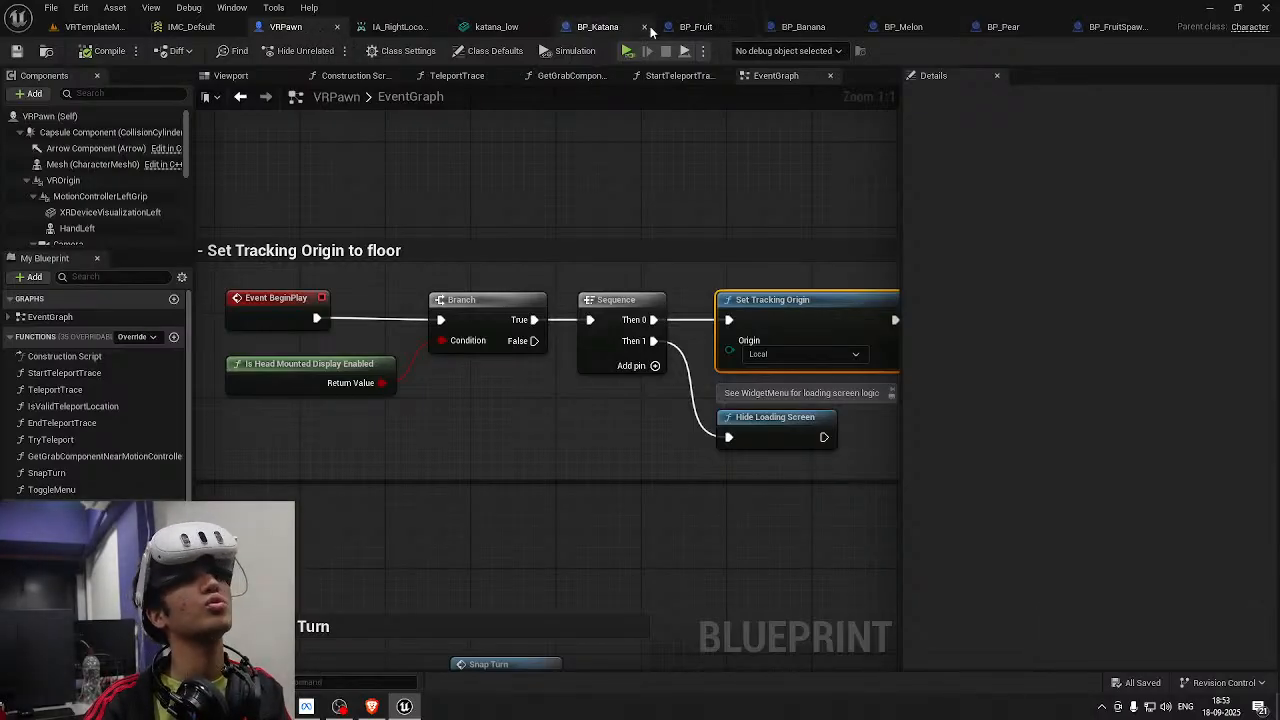
left_click(597, 27)
scroll(1022, 335, "down", 1)
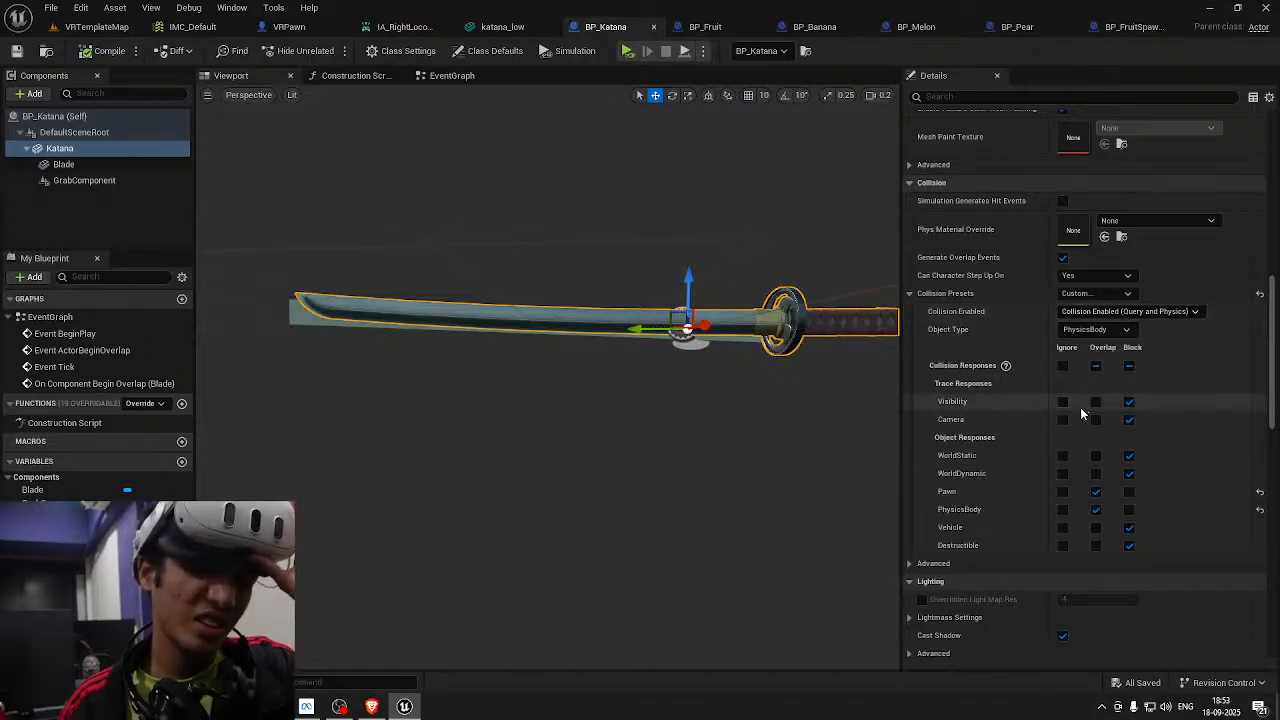
Set the Katana mesh's Pawn, PhysicsBody and Vehicle collision responses to Ignore and save BP_Katana
left_click(1062, 492)
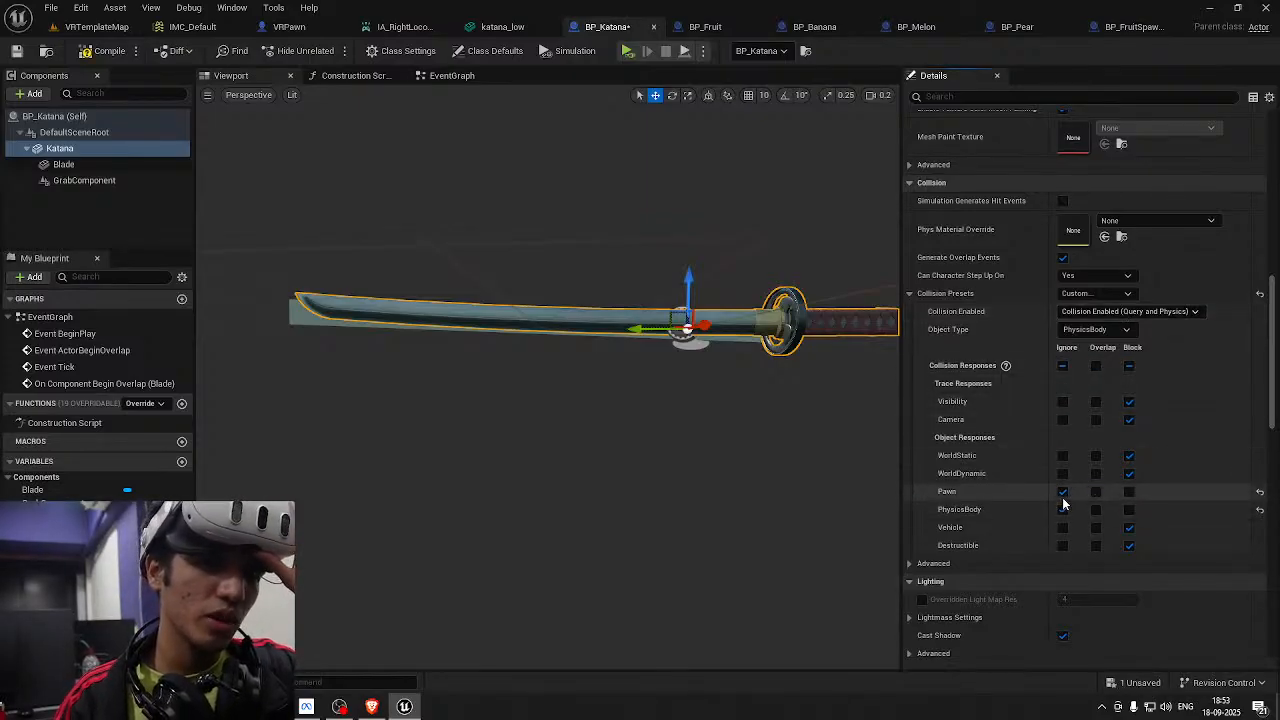
left_click(1062, 492)
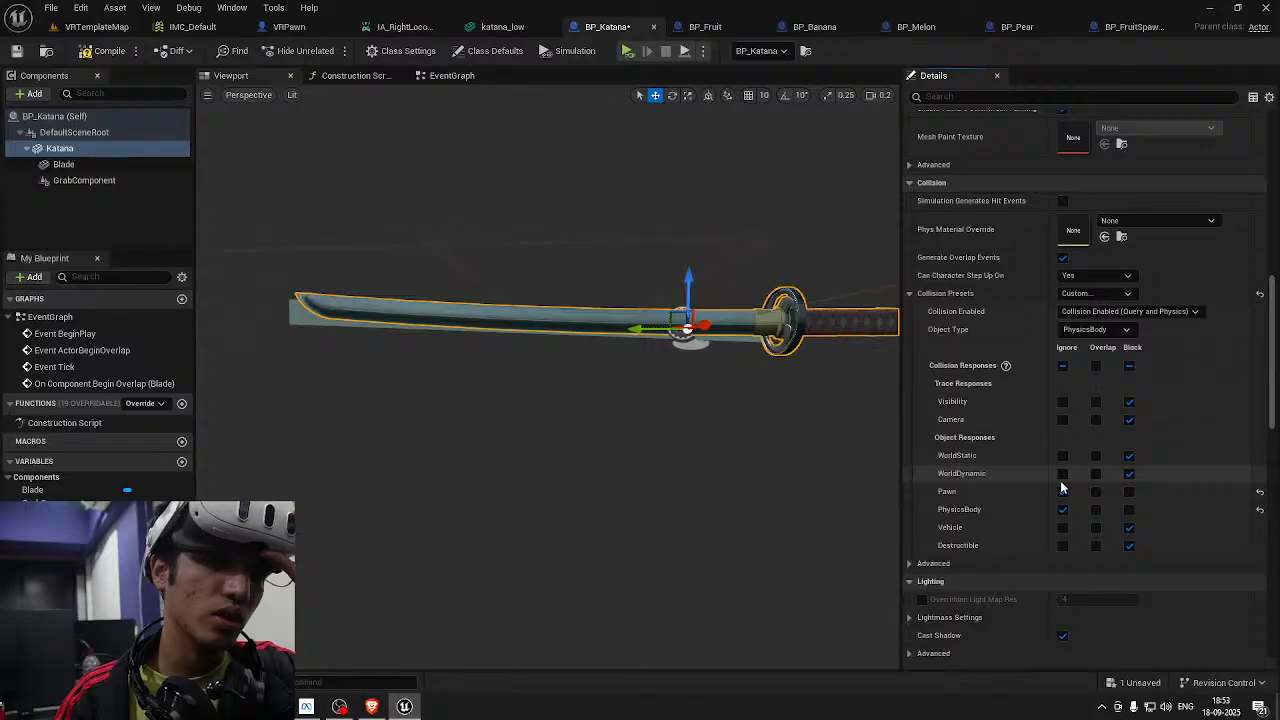
left_click(1062, 491)
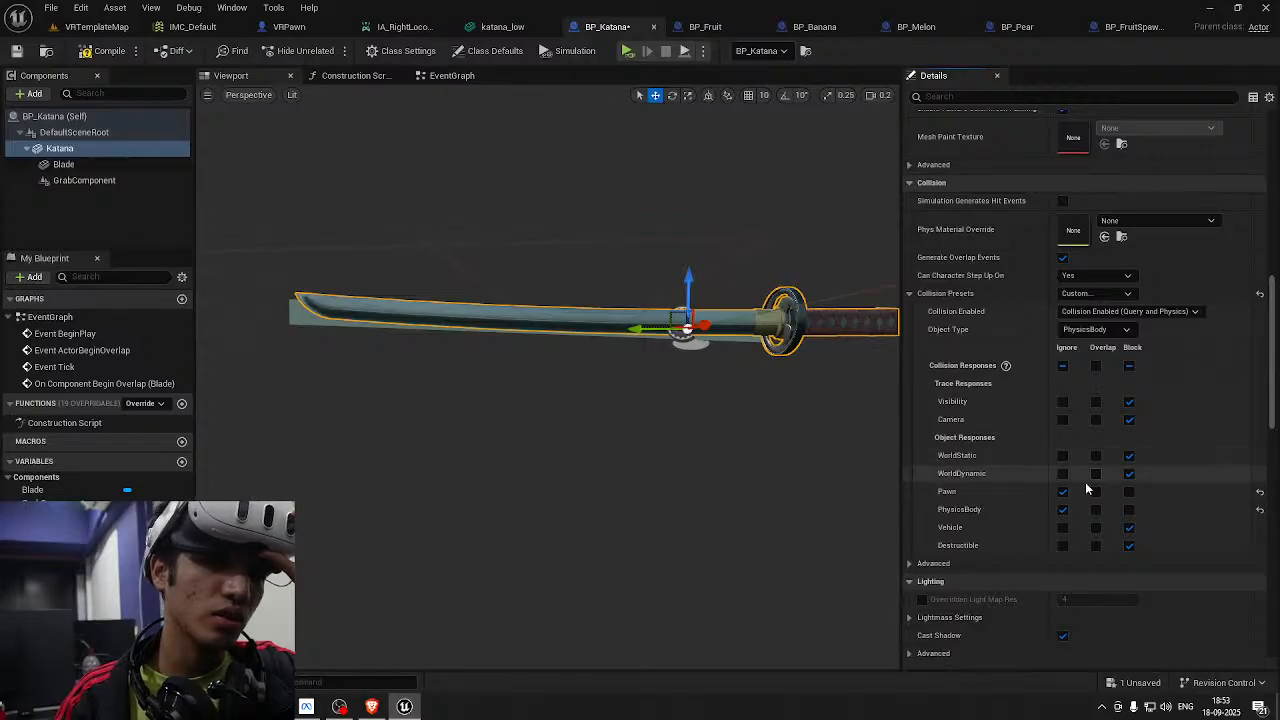
left_click(1063, 528)
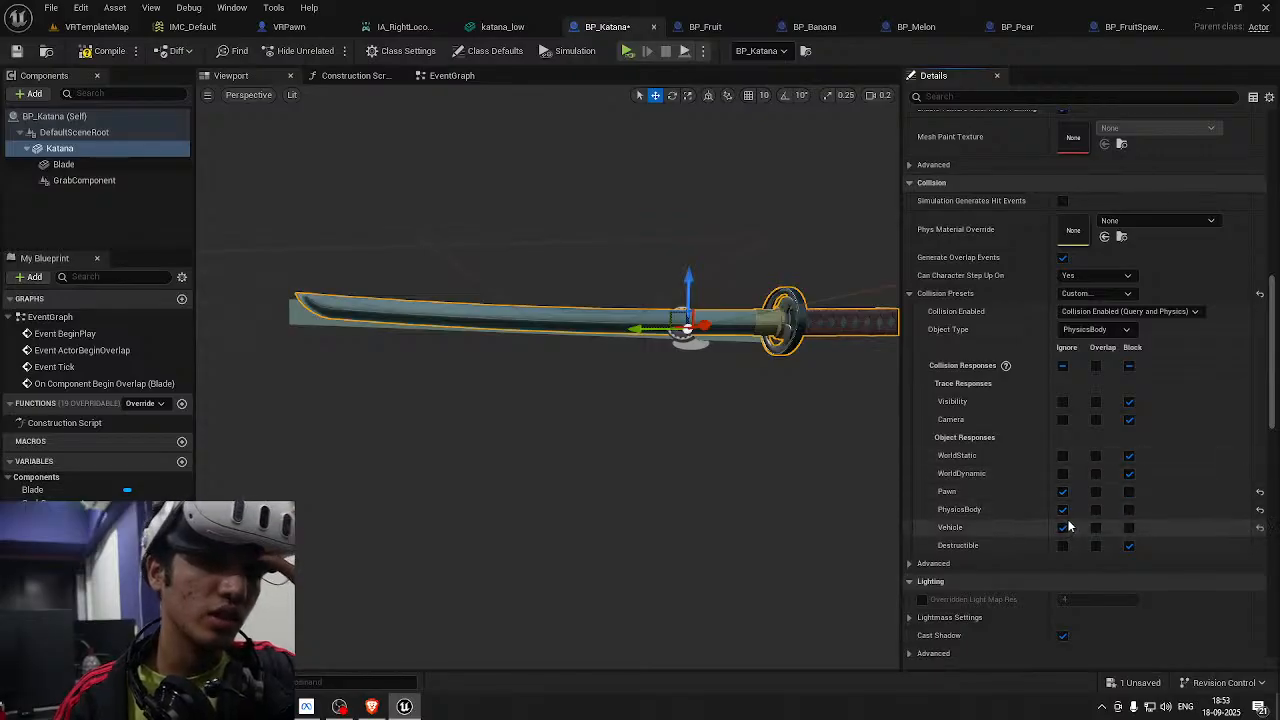
key("ctrl+s")
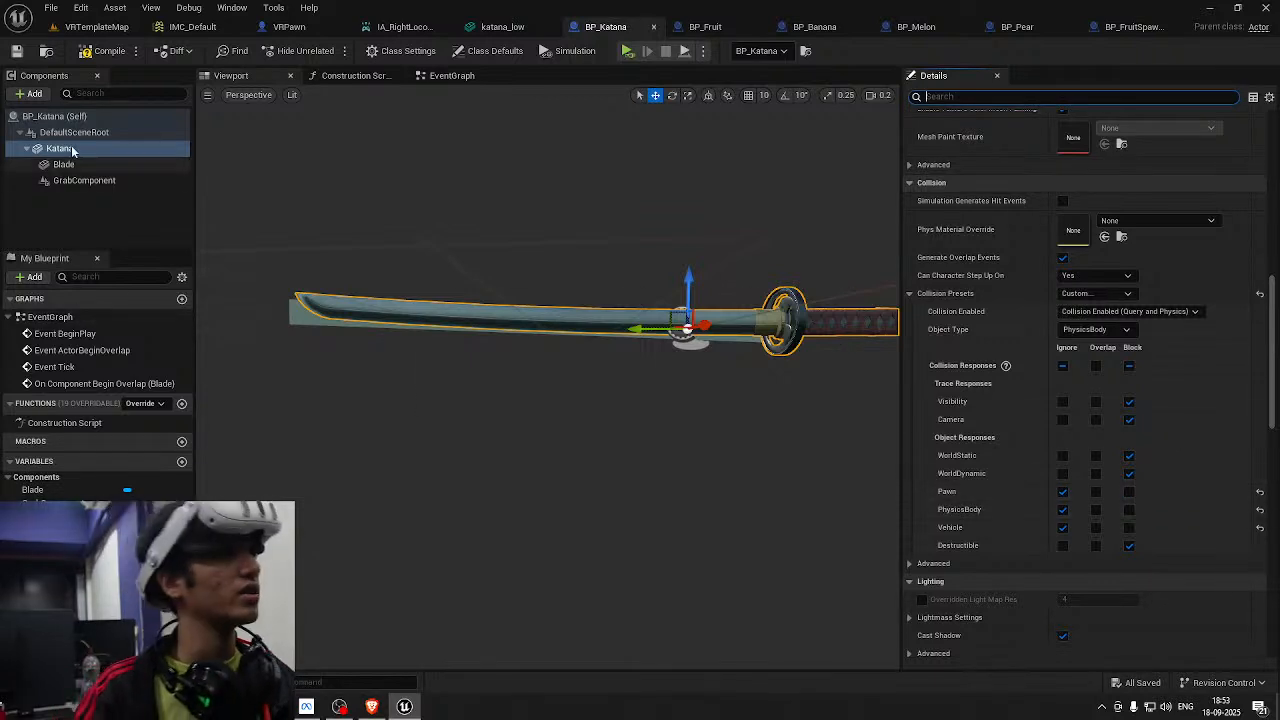
Test the katana's Ignore collision responses in VR Preview from VRTemplateMap, stop the session, and close the Message Log
left_click(110, 30)
left_click(329, 50)
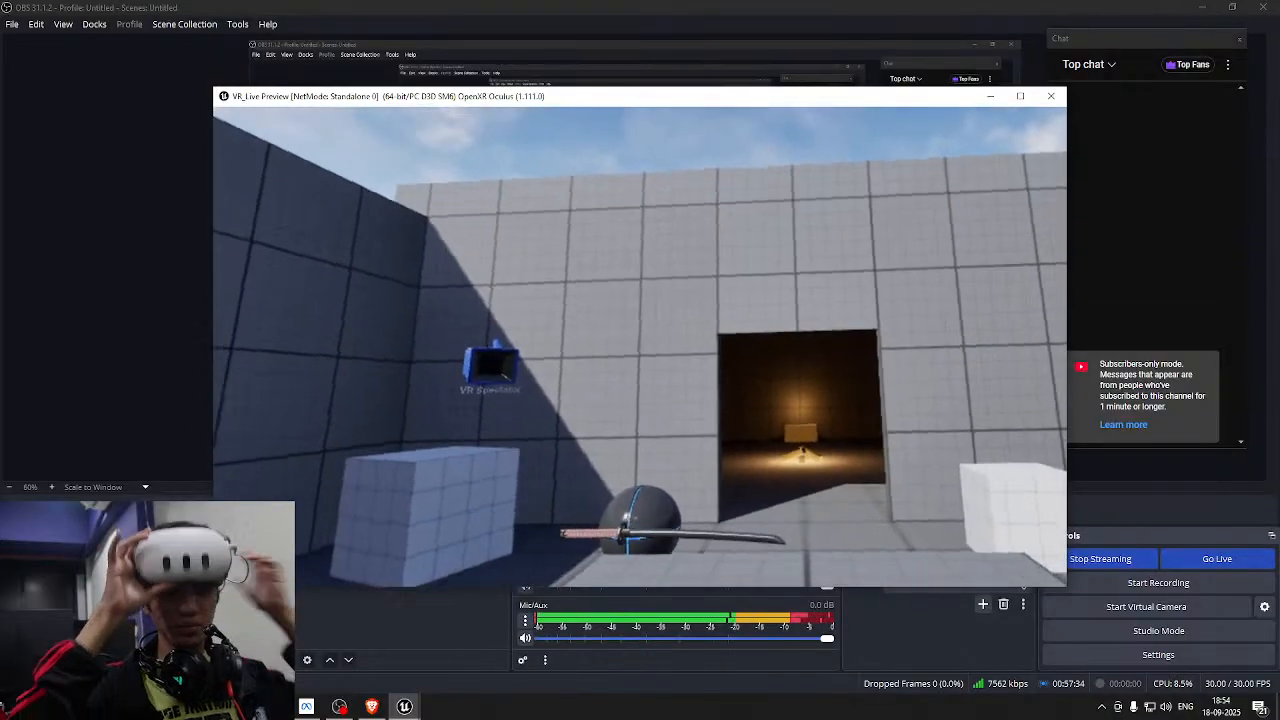
key("Escape")
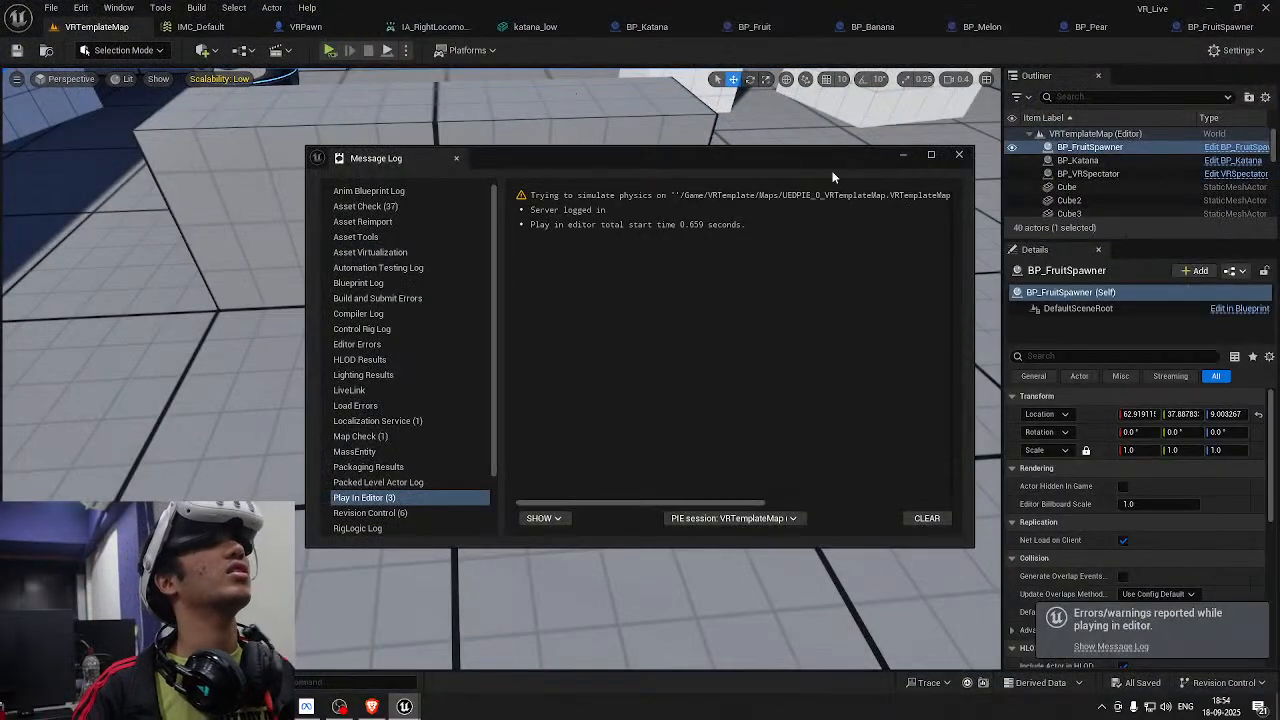
left_click(959, 155)
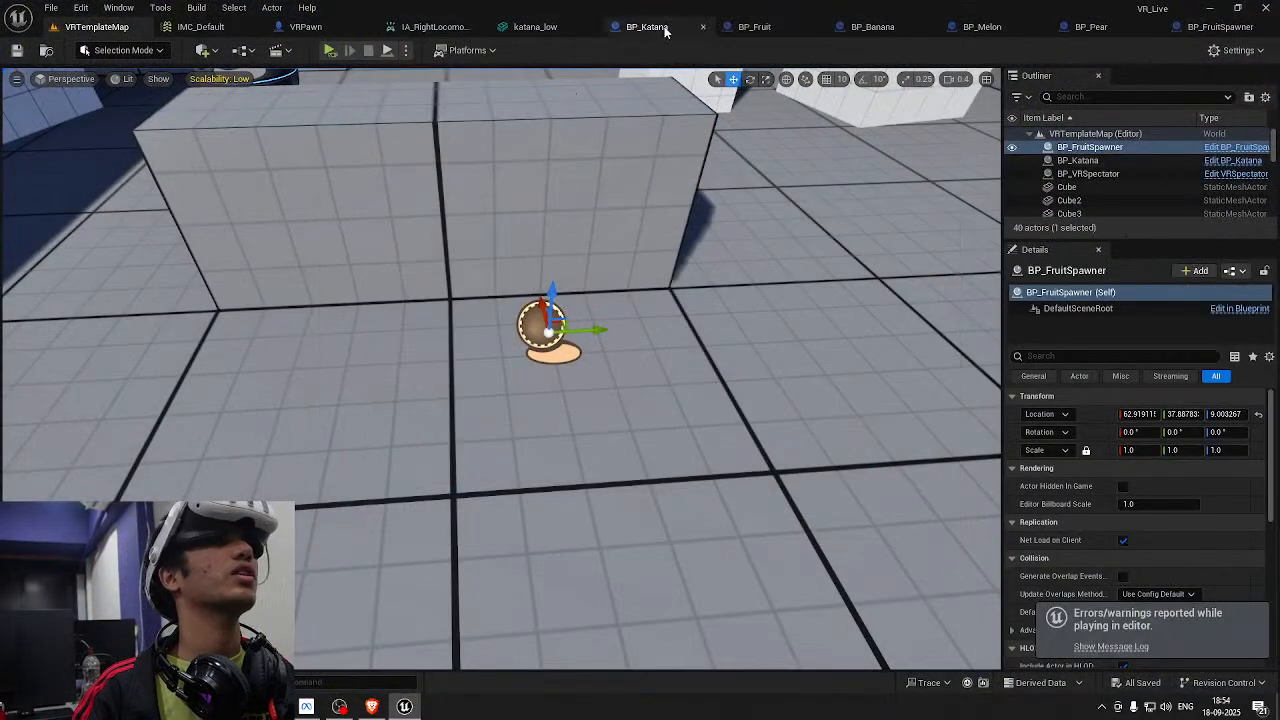
In BP_FruitSpawner's EventGraph, replace the Sequence, Delay and Destroy Actor nodes with a direct connection from Event BeginPlay to Set Timer by Event, and save
left_click(648, 27)
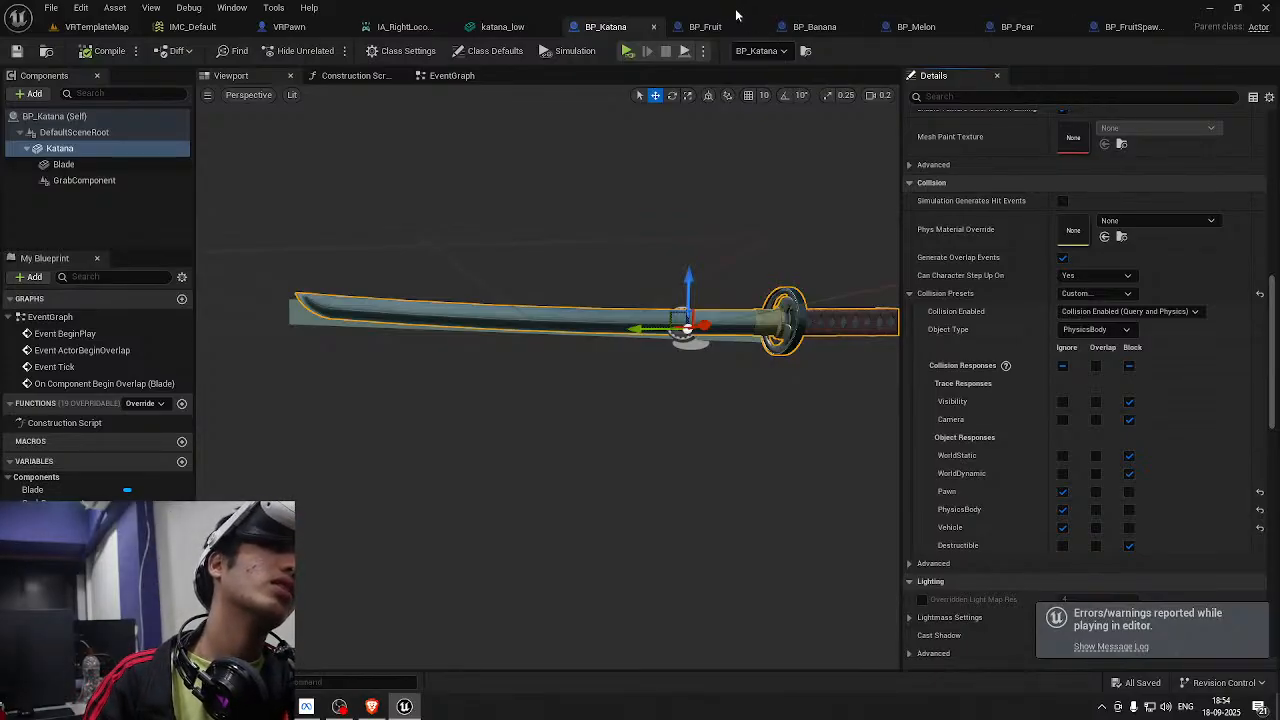
left_click(1127, 24)
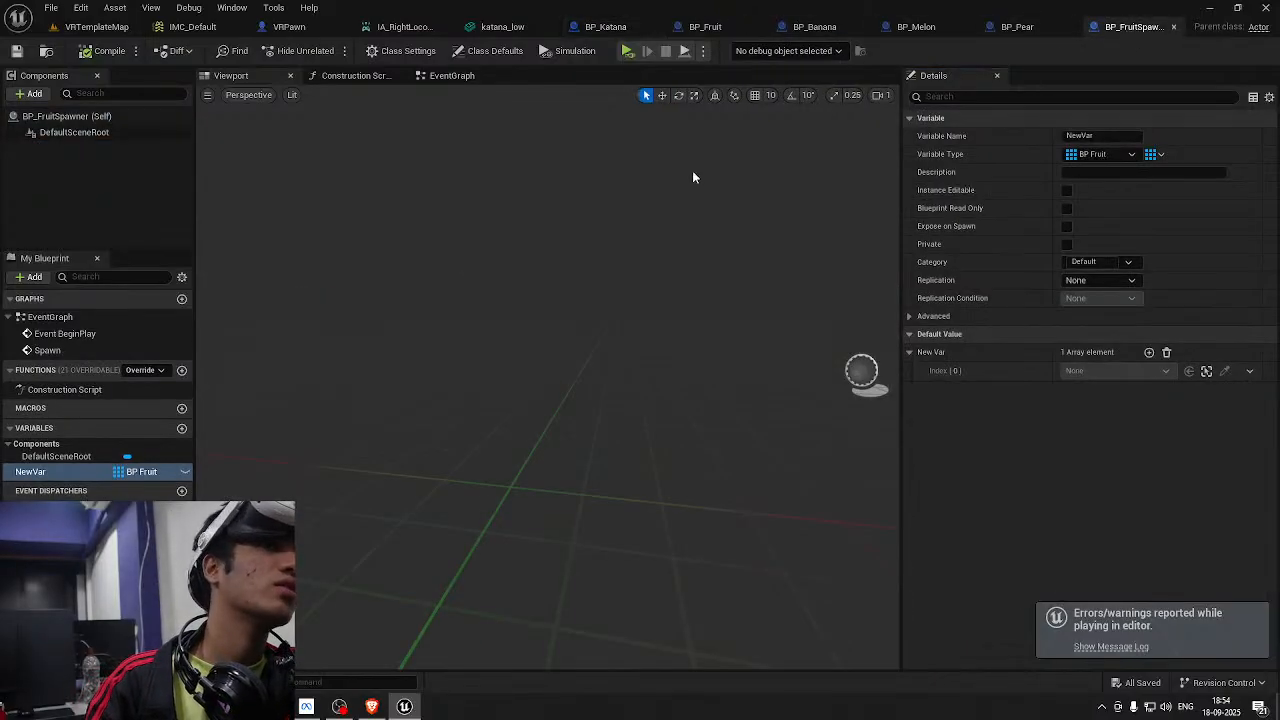
left_click(448, 77)
right_click_drag(534, 176, 552, 150)
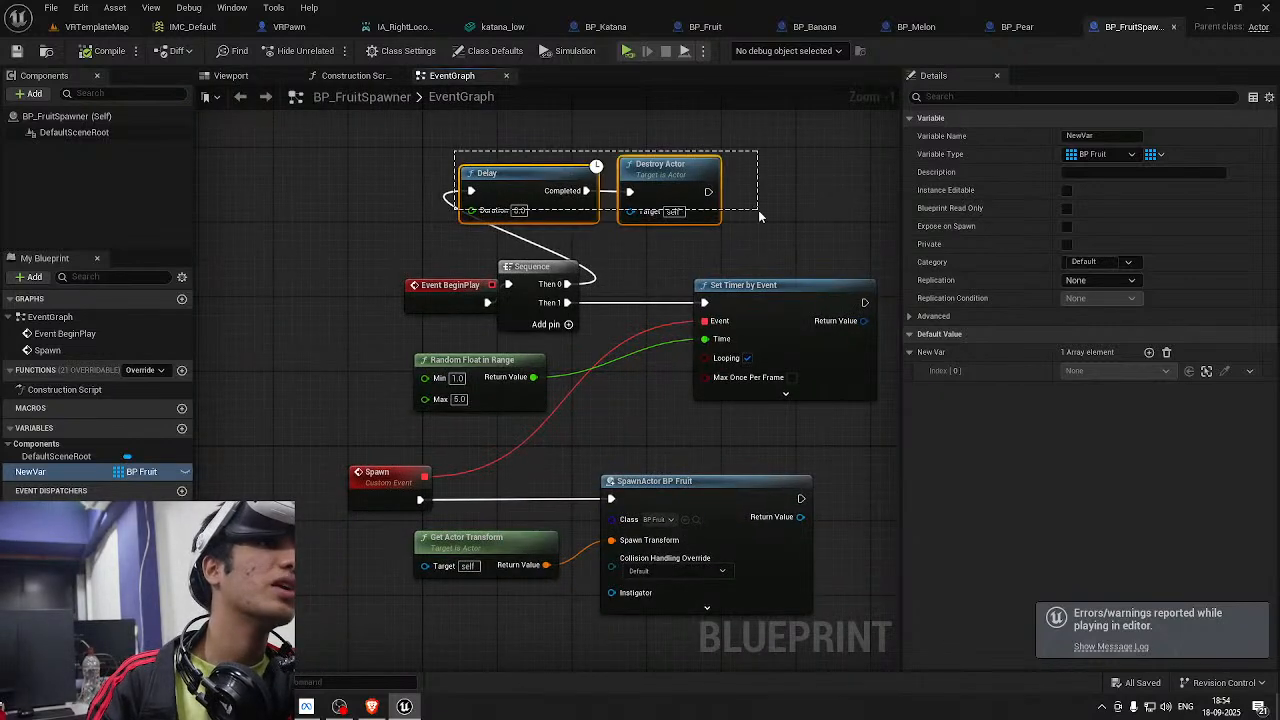
left_click_drag(760, 213, 760, 213)
left_click_drag(486, 167, 571, 167)
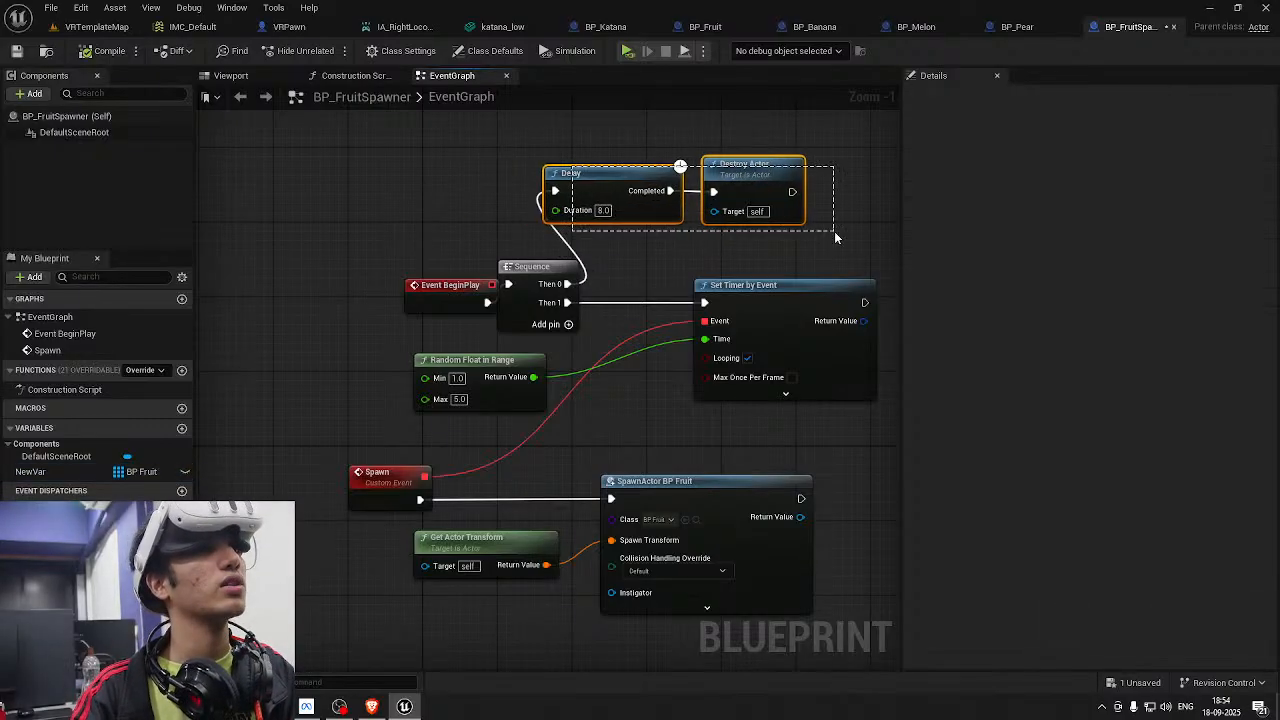
key("Delete")
left_click_drag(614, 318, 614, 318)
key("Delete")
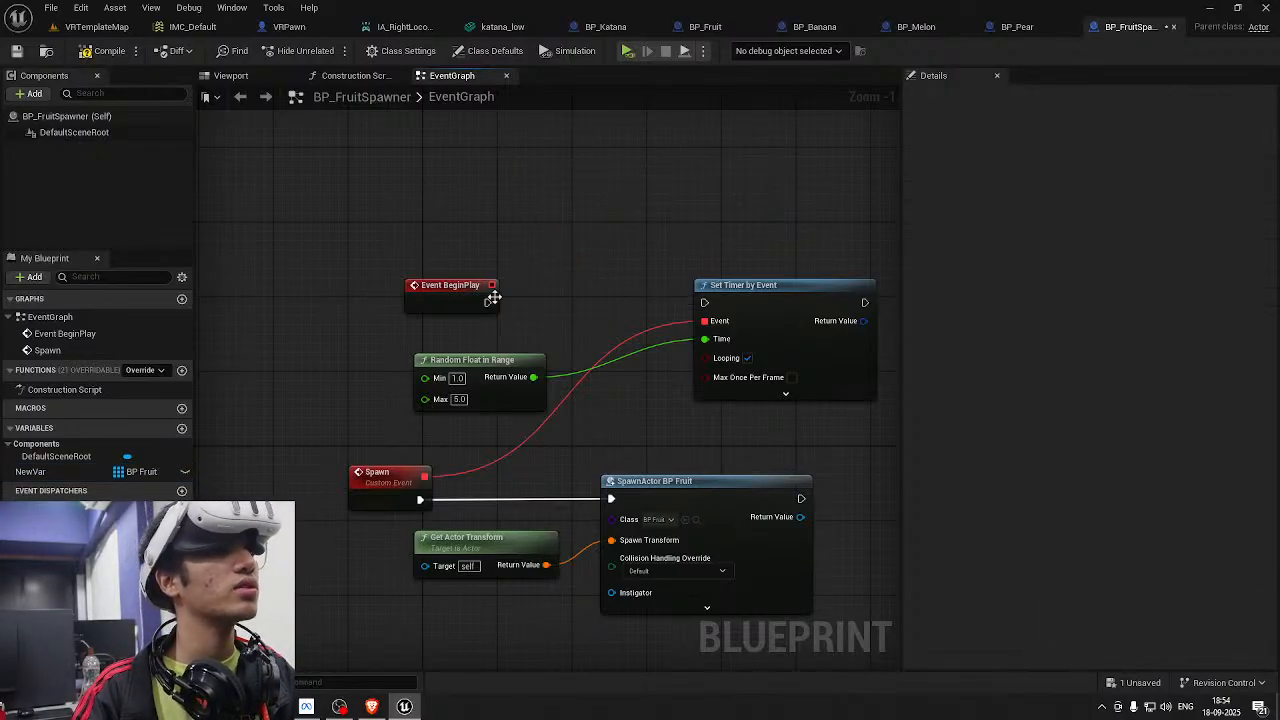
left_click_drag(487, 302, 704, 302)
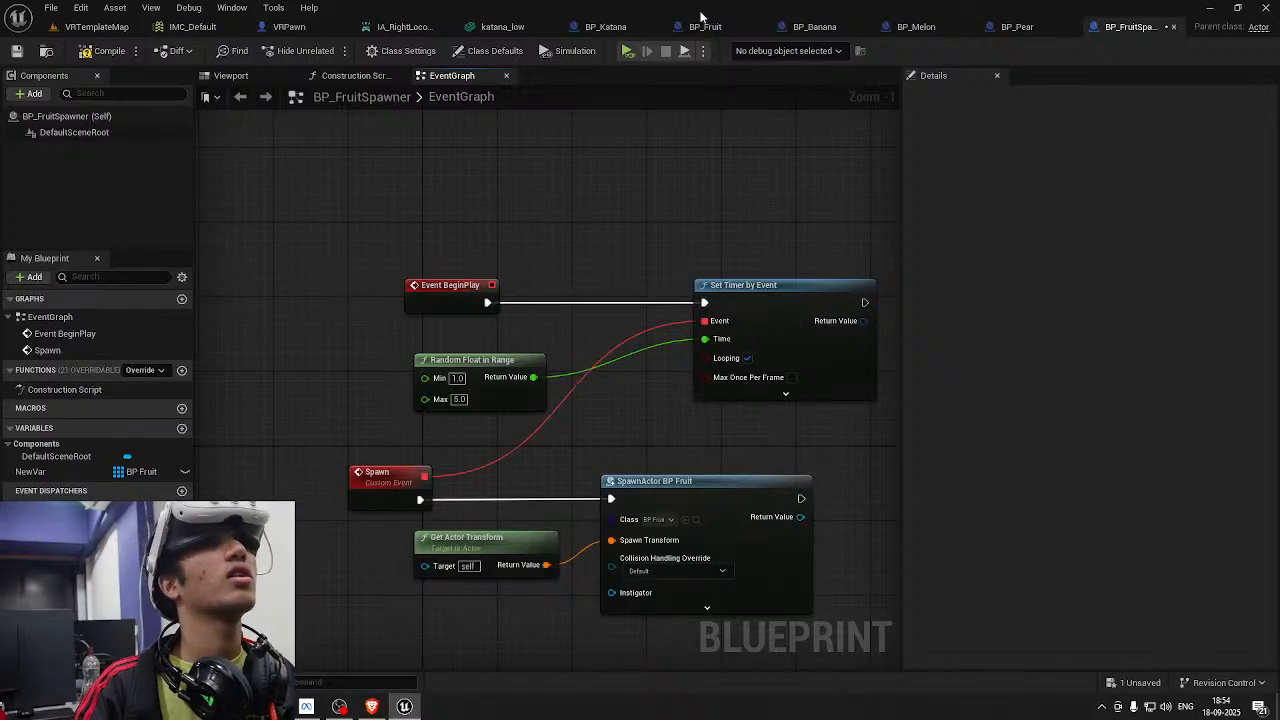
key("ctrl+s")
In BP_Fruit's EventGraph, add a Delay node after Add Force with a duration of 8.0
left_click(704, 27)
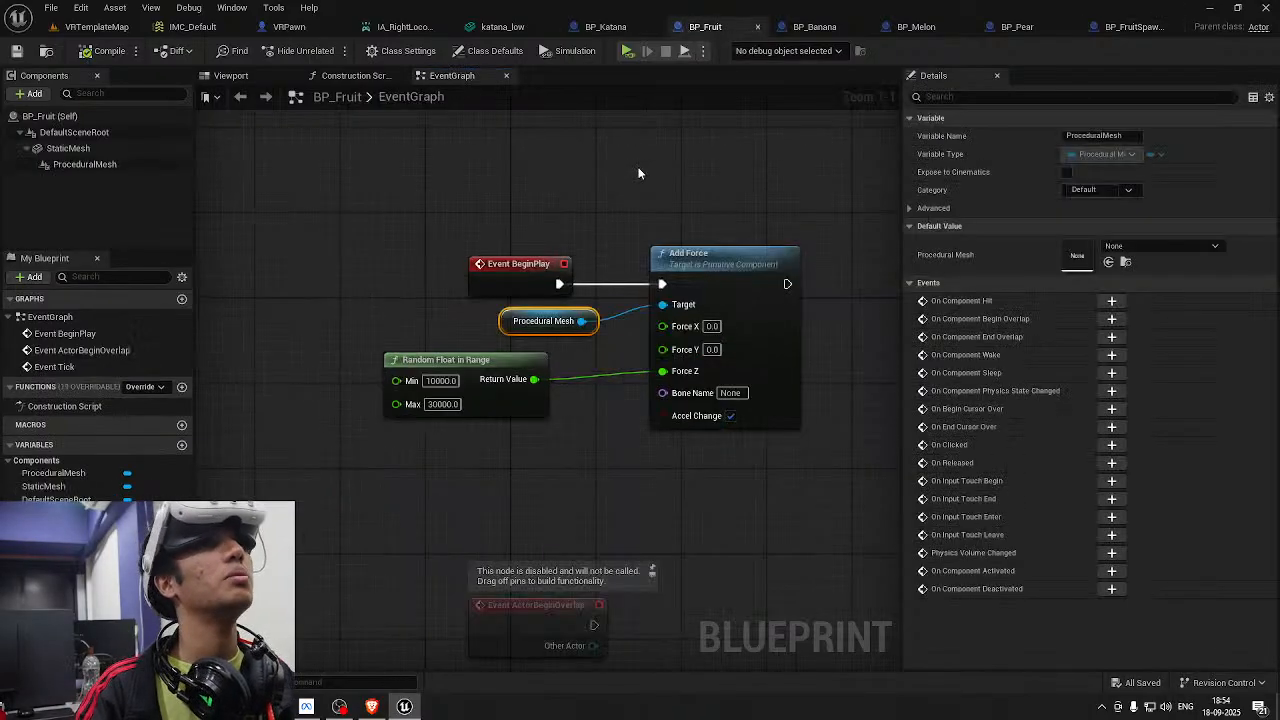
right_click_drag(705, 239, 573, 300)
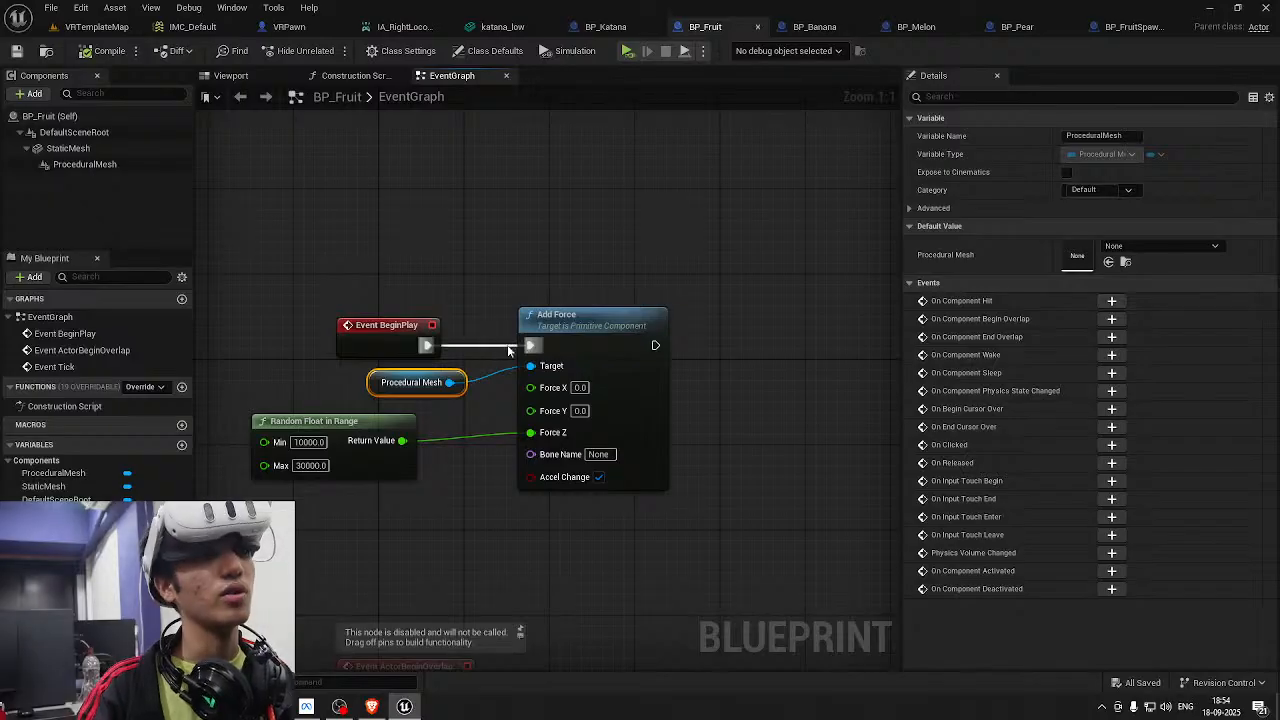
left_click_drag(655, 345, 712, 330)
type("delay")
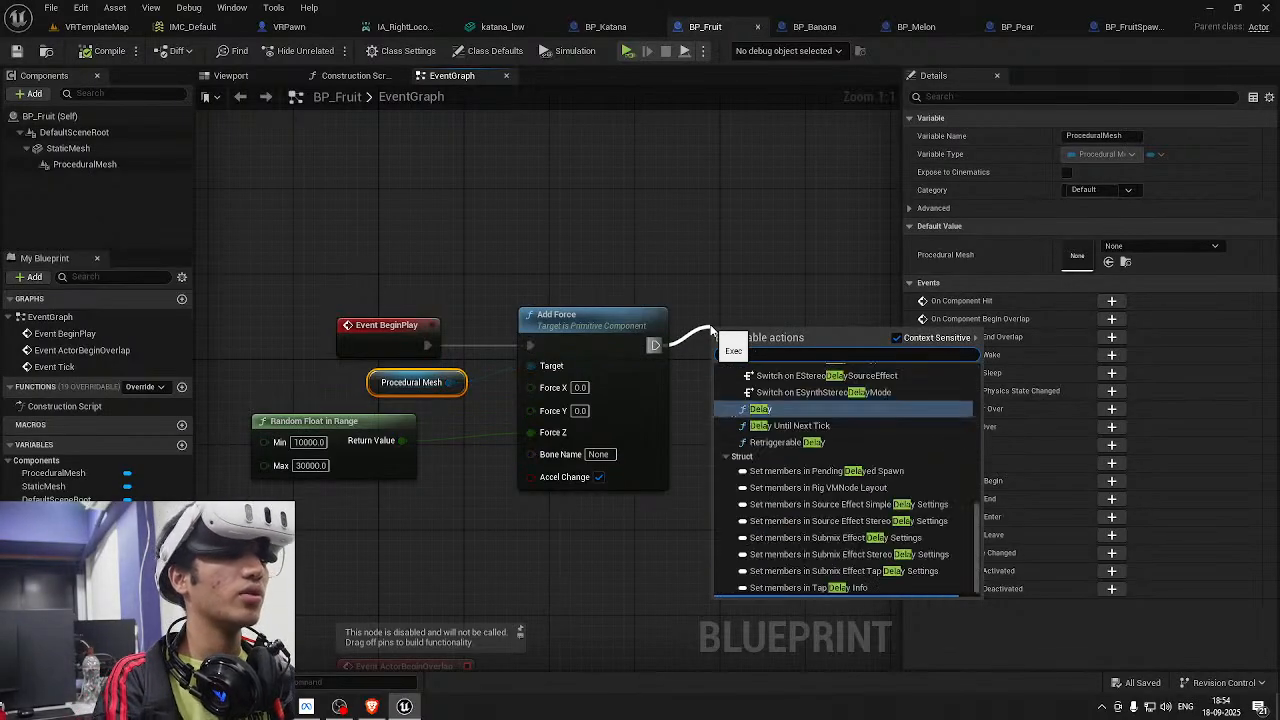
left_click(760, 409)
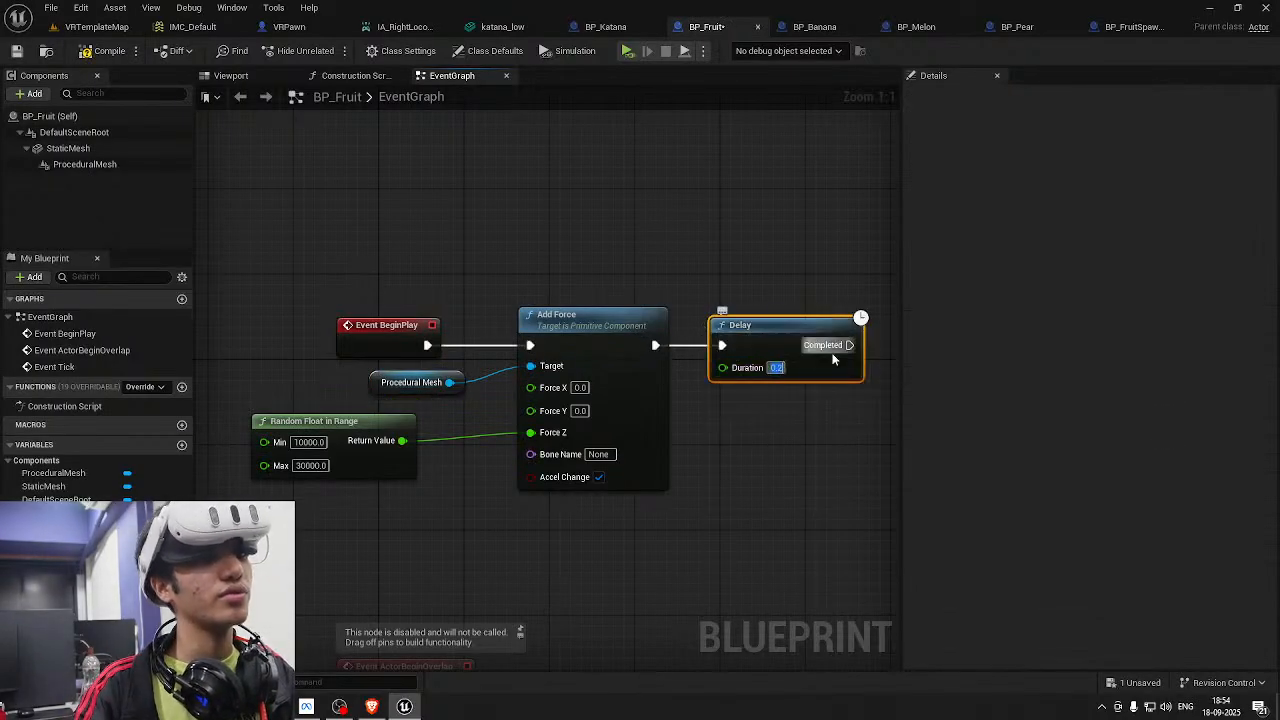
right_click_drag(845, 352, 630, 345)
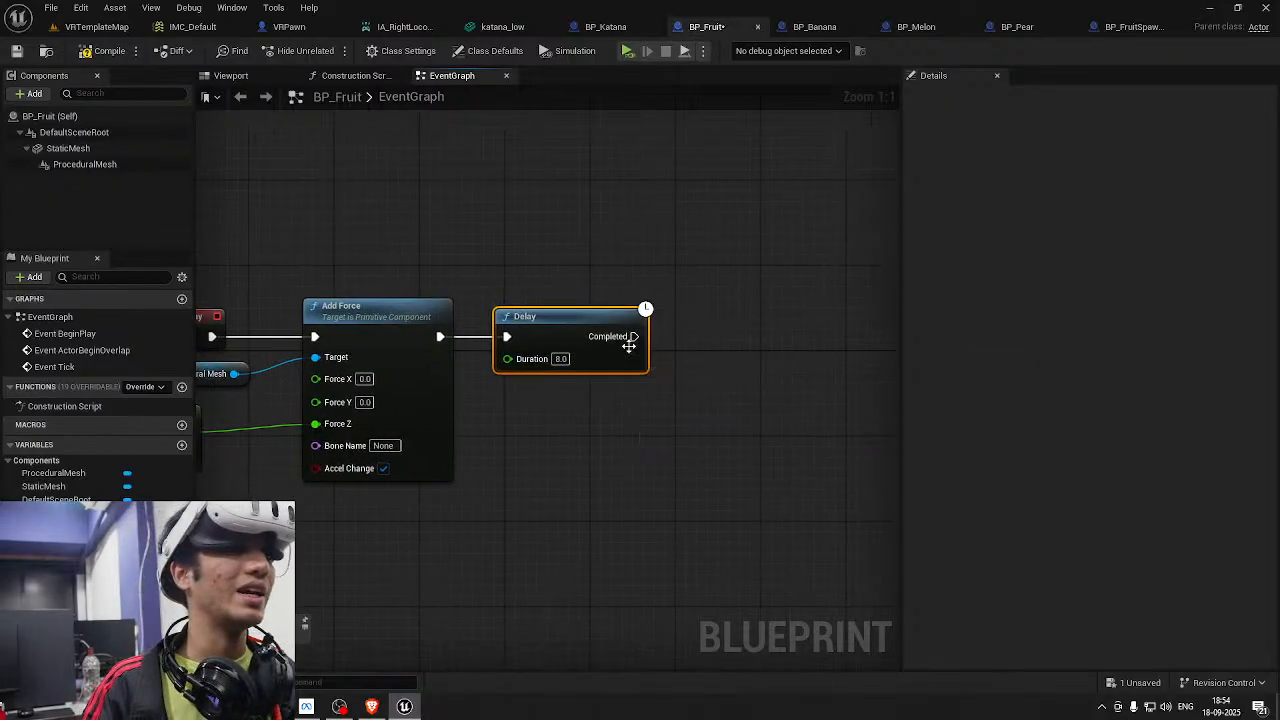
Add a Destroy Actor node after the Delay's Completed output and align it with the Delay node
left_click_drag(630, 340, 729, 268)
type("De")
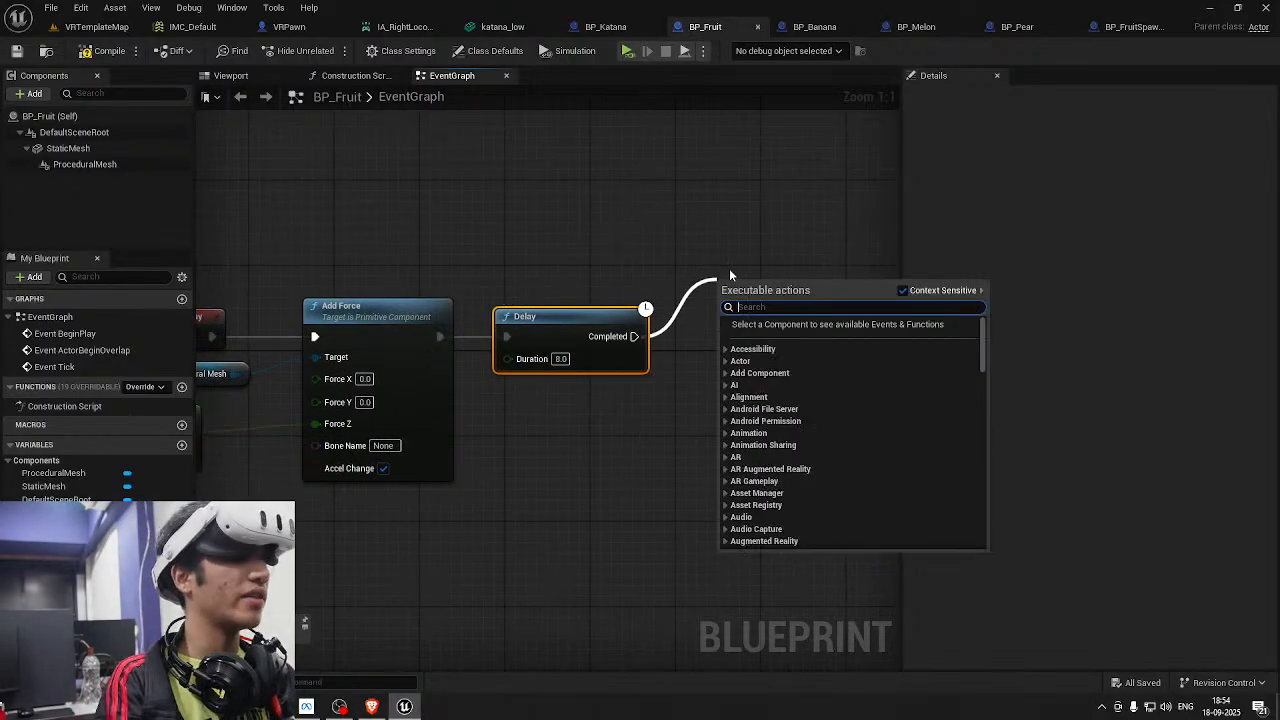
type("ostro")
key("BackSpace")
key("BackSpace")
key("BackSpace")
key("BackSpace")
key("BackSpace")
key("BackSpace")
key("BackSpace")
type("Destr")
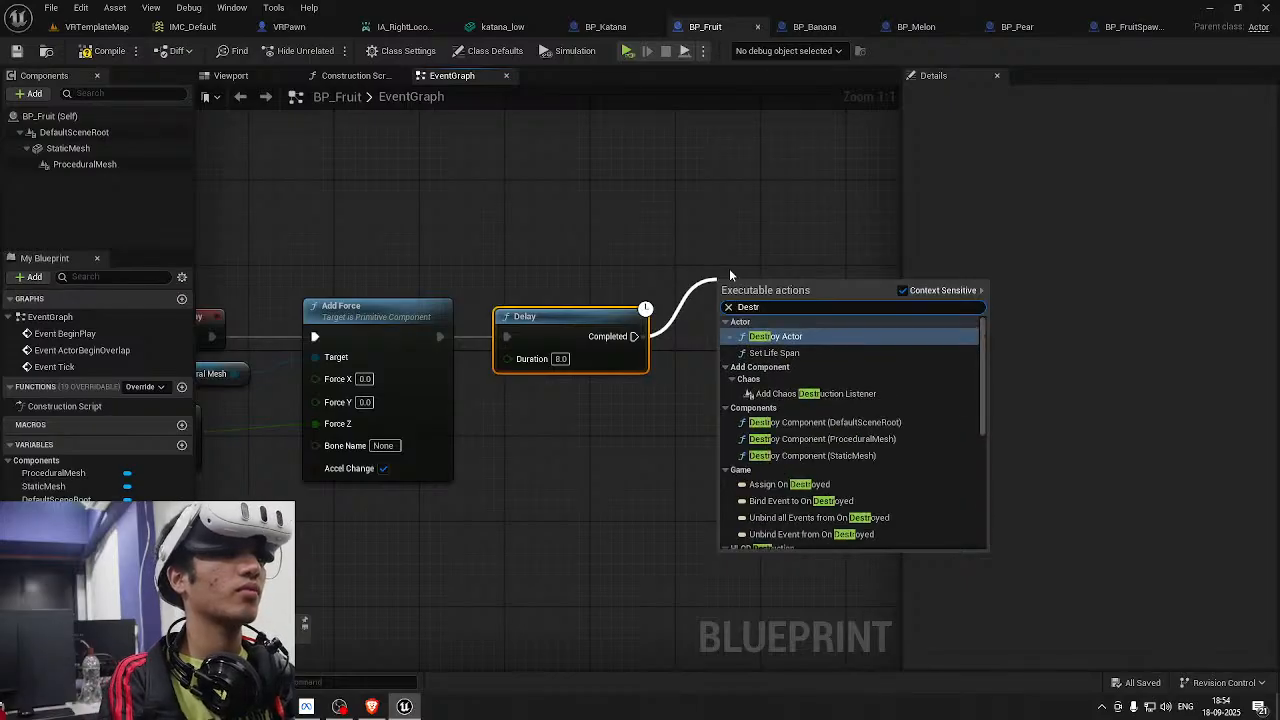
key("Return")
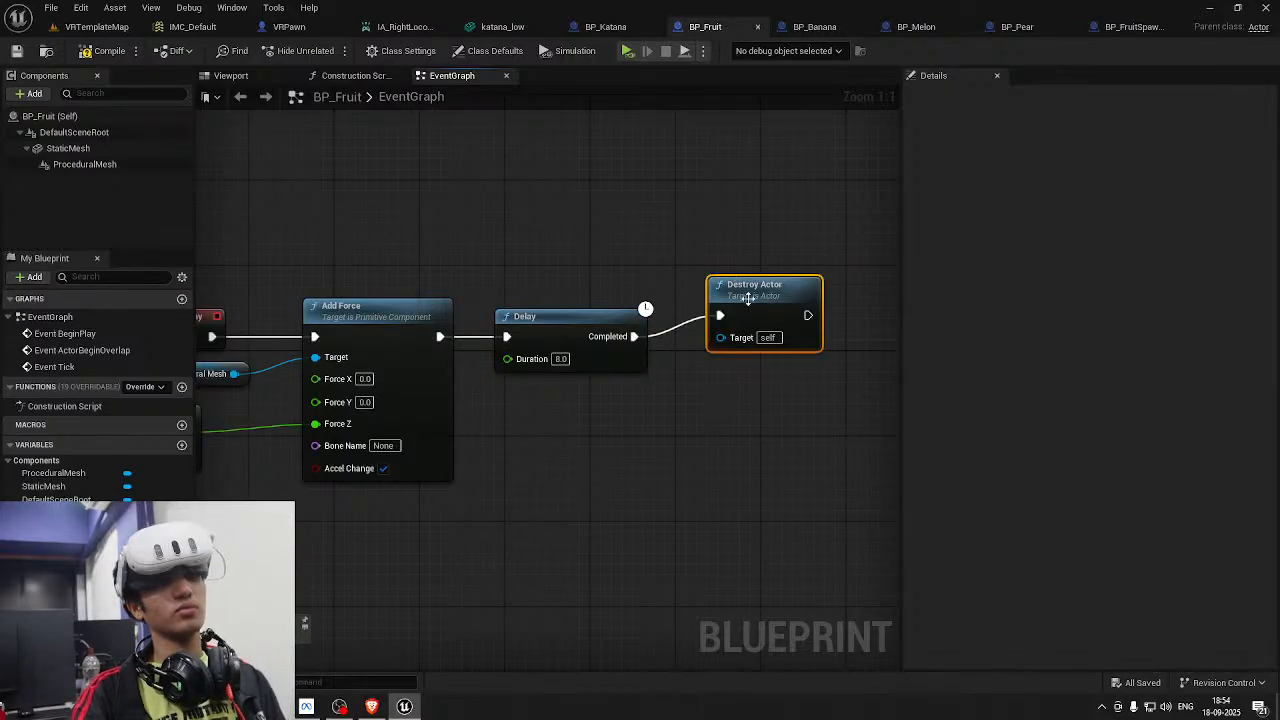
left_click_drag(748, 298, 748, 319)
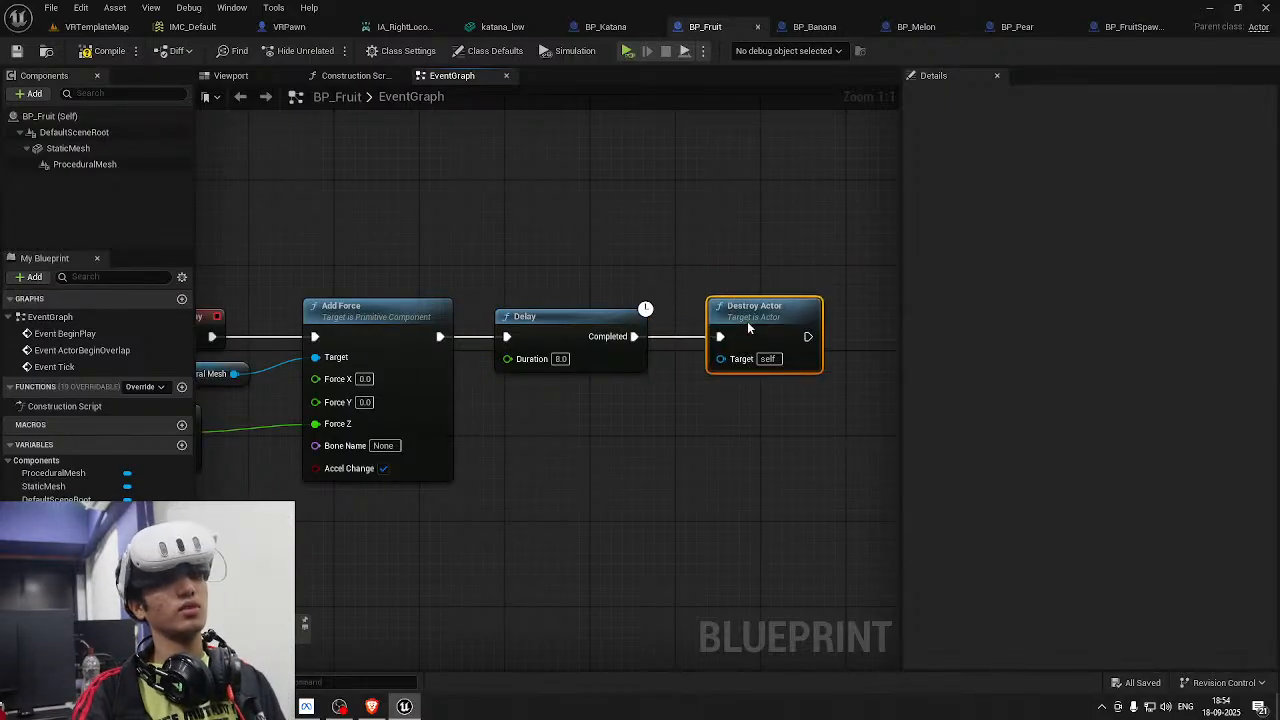
Test the fruit spawning and delayed destruction in VR Preview from VRTemplateMap, stop the session, and close the Message Log
left_click(97, 27)
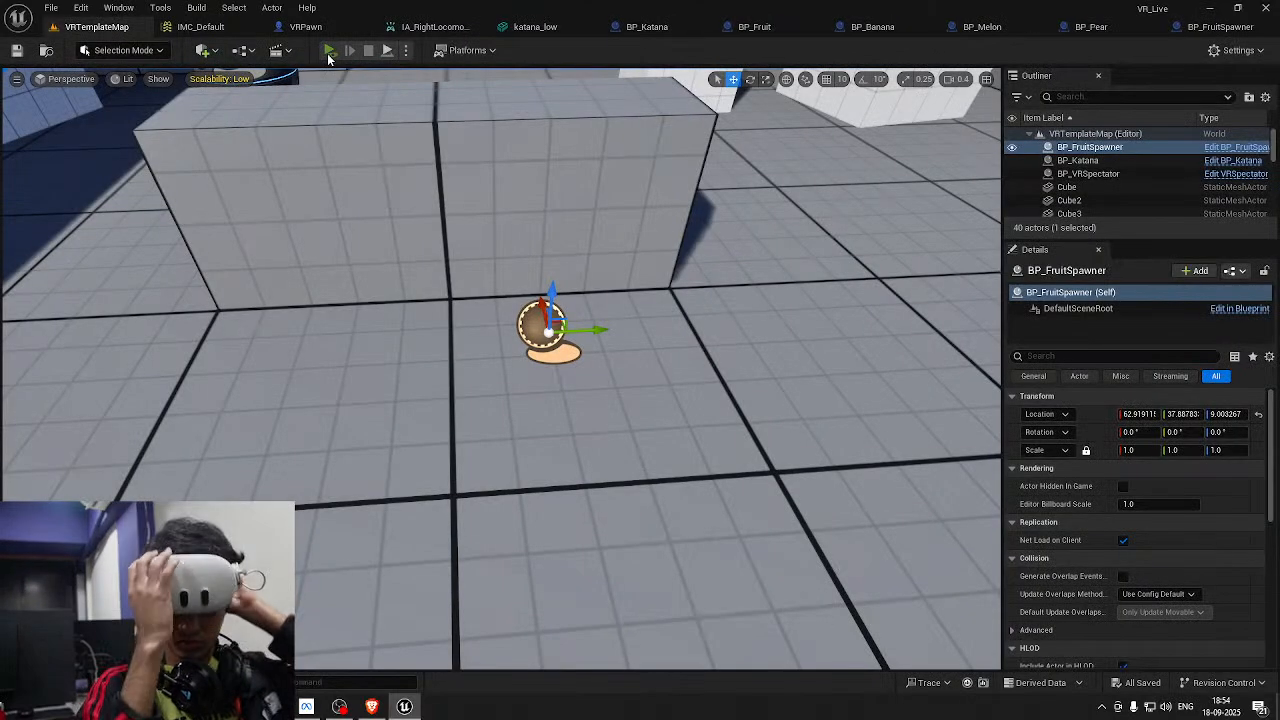
left_click(328, 54)
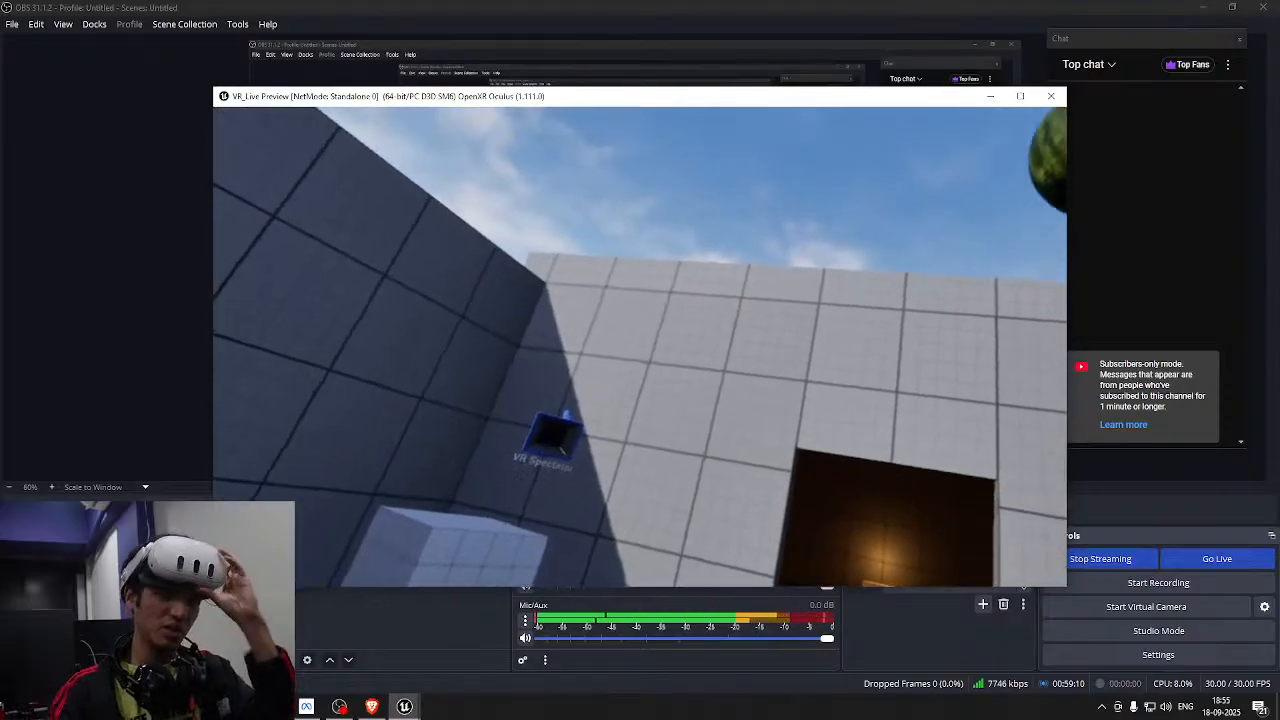
key("Escape")
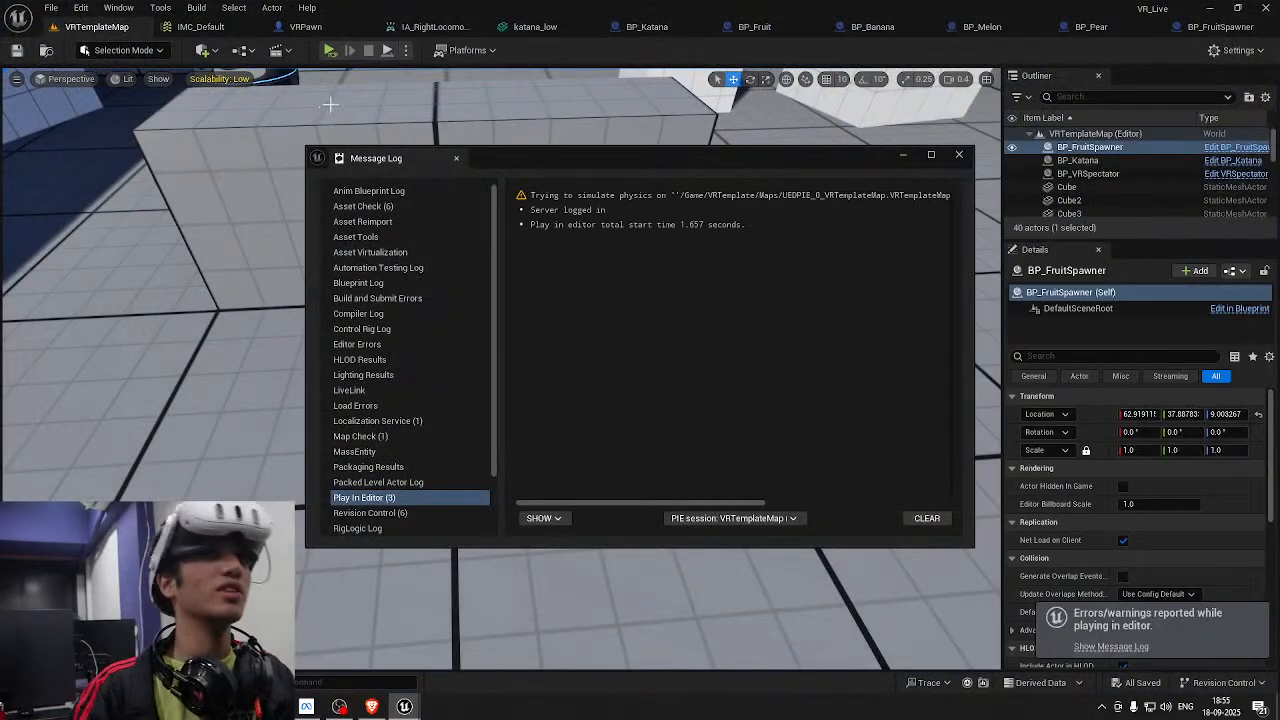
left_click(958, 156)
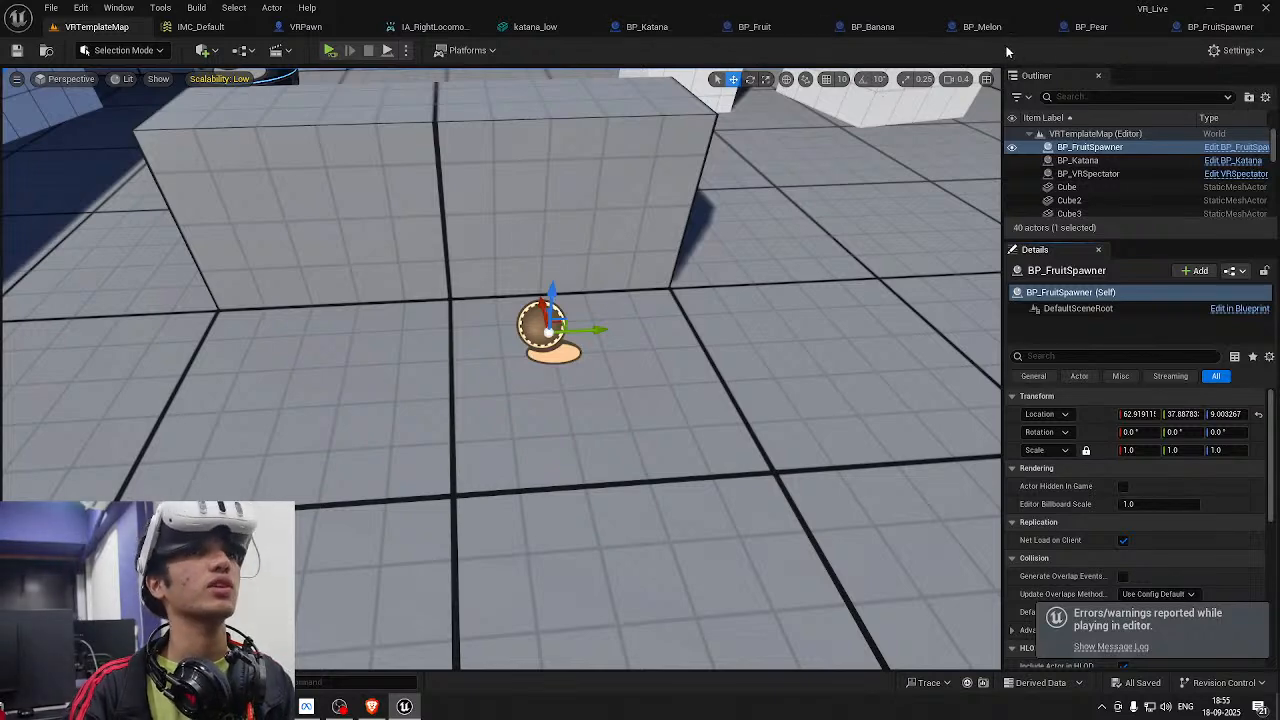
Review the timer and SpawnActor nodes in BP_FruitSpawner's EventGraph and save the blueprint
left_click(1192, 32)
right_click_drag(751, 257, 842, 178)
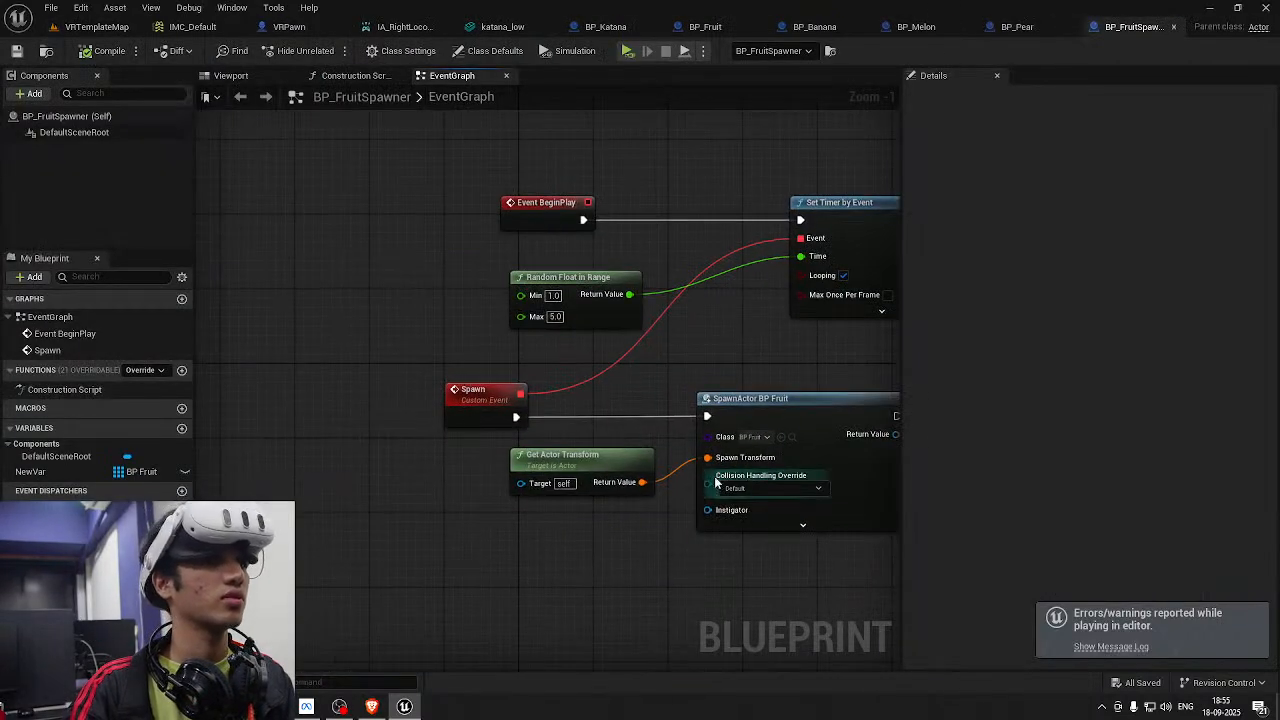
scroll(717, 480, "up", 1)
right_click_drag(728, 434, 705, 374)
right_click_drag(811, 465, 609, 632)
key("ctrl+s")
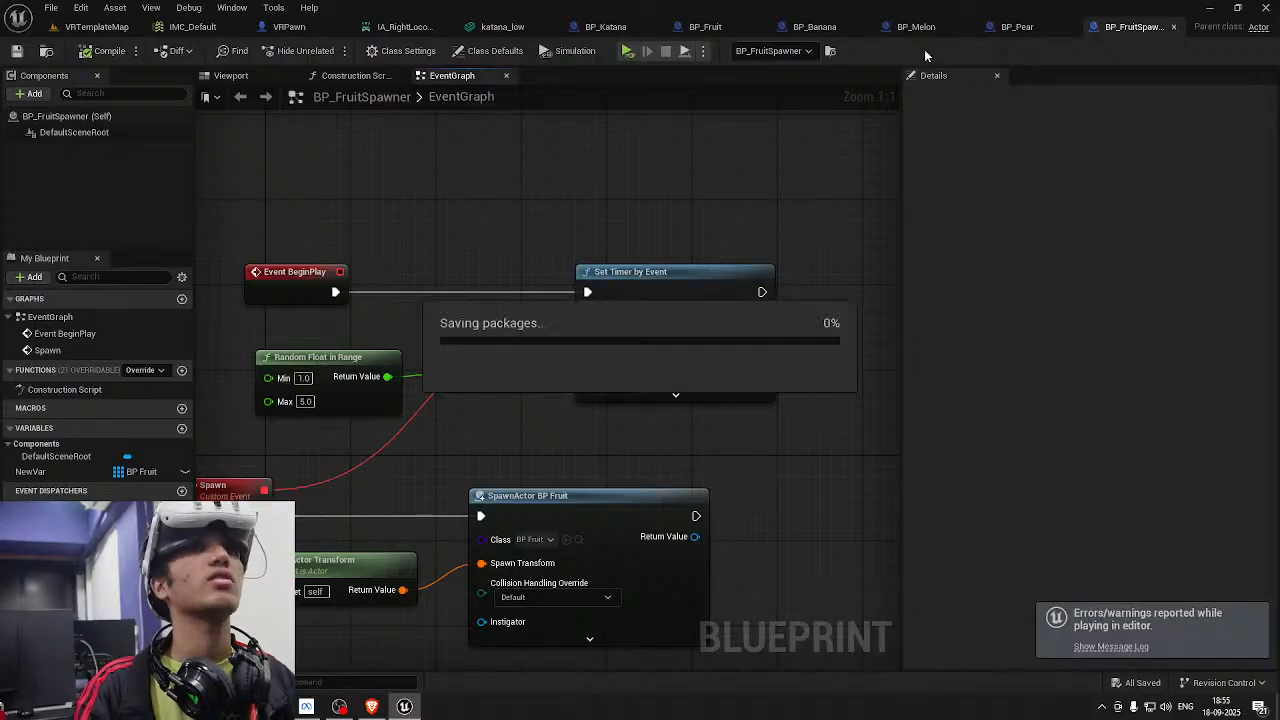
In BP_Fruit, set the Max of the Random Float in Range feeding Force Z to 18000, save, and return to VRTemplateMap
left_click(698, 29)
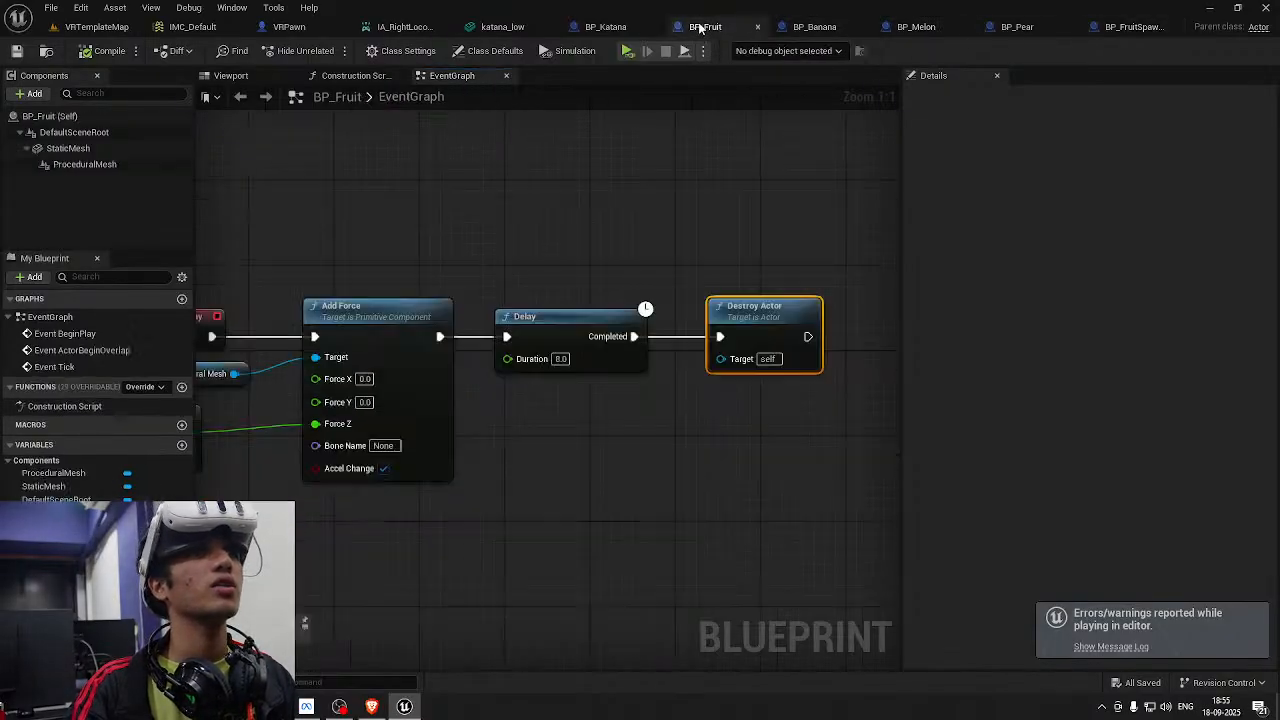
right_click_drag(436, 248, 729, 221)
right_click_drag(642, 467, 696, 307)
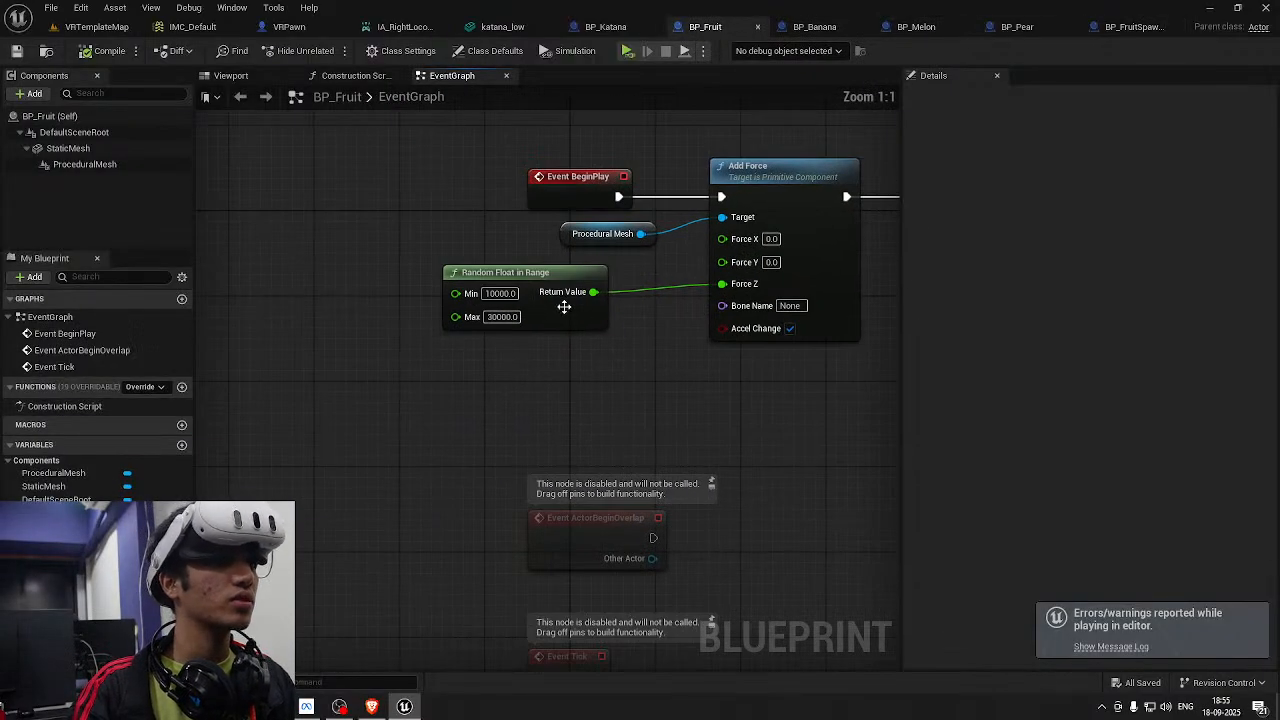
left_click(500, 293)
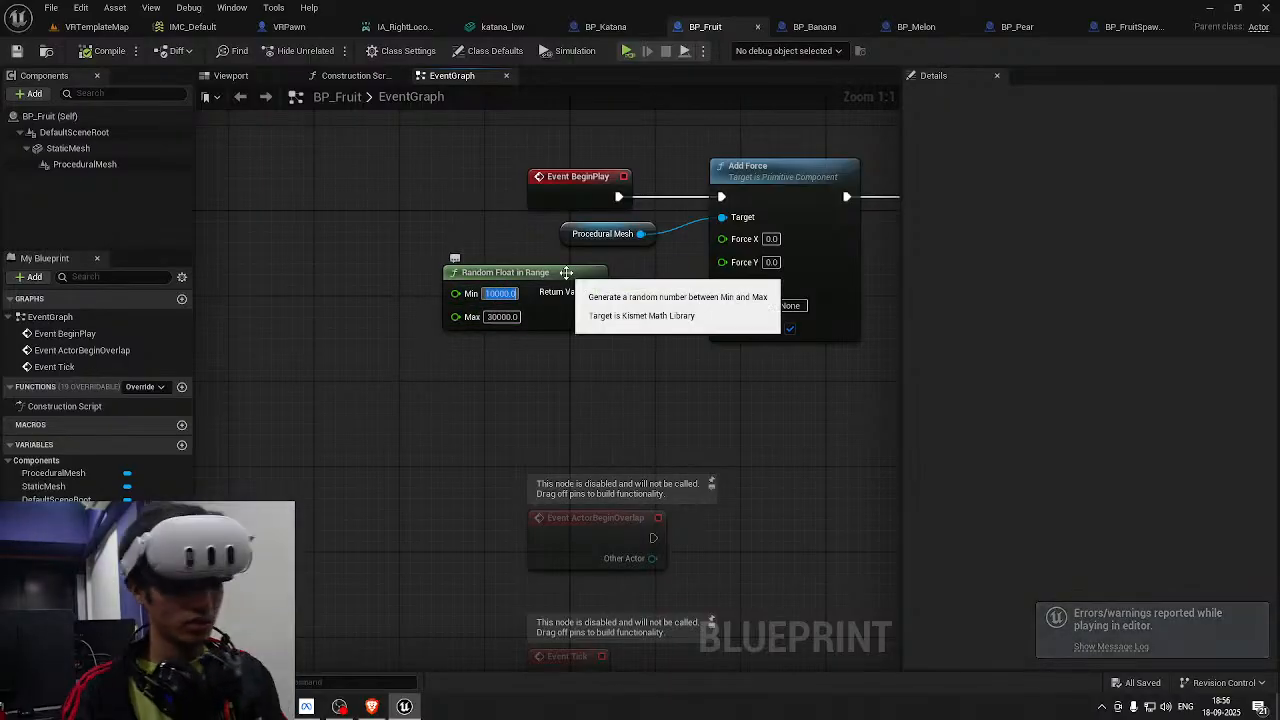
key("Tab")
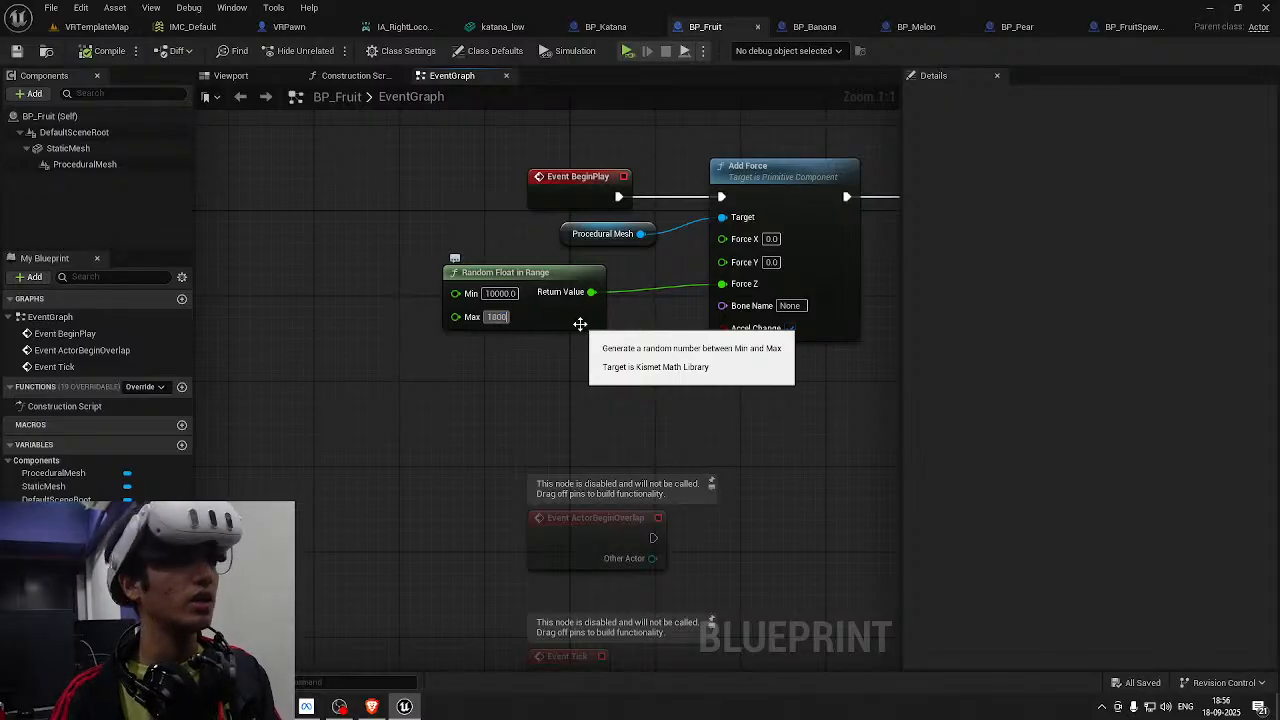
key("ctrl+s")
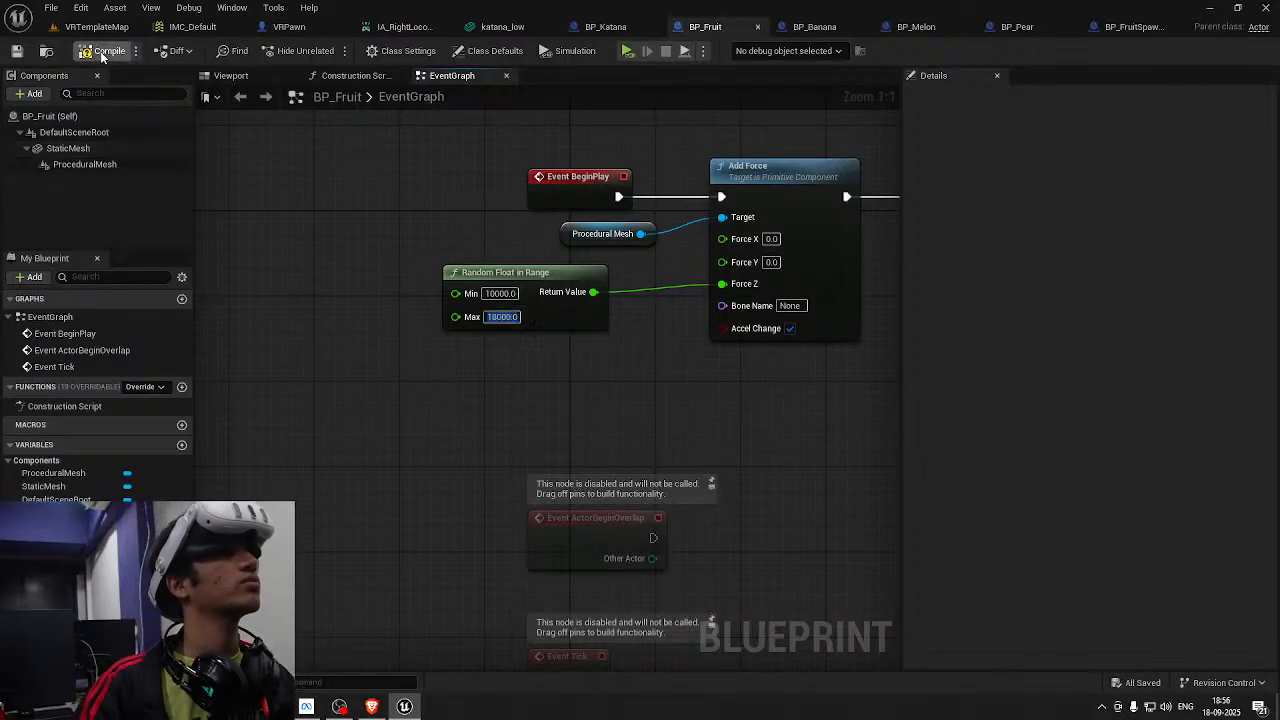
left_click(97, 27)
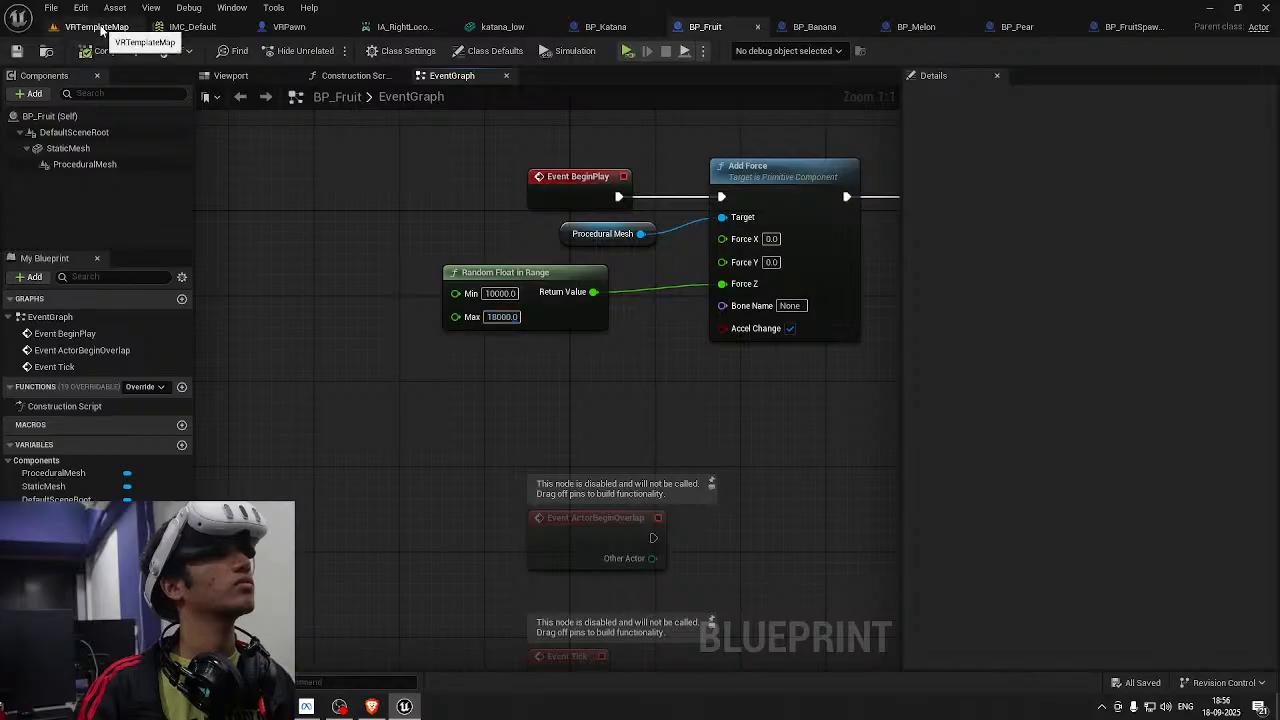
Test the fruit launch height in VR Preview from VRTemplateMap, end the session, and dismiss the Message Log
left_click(330, 50)
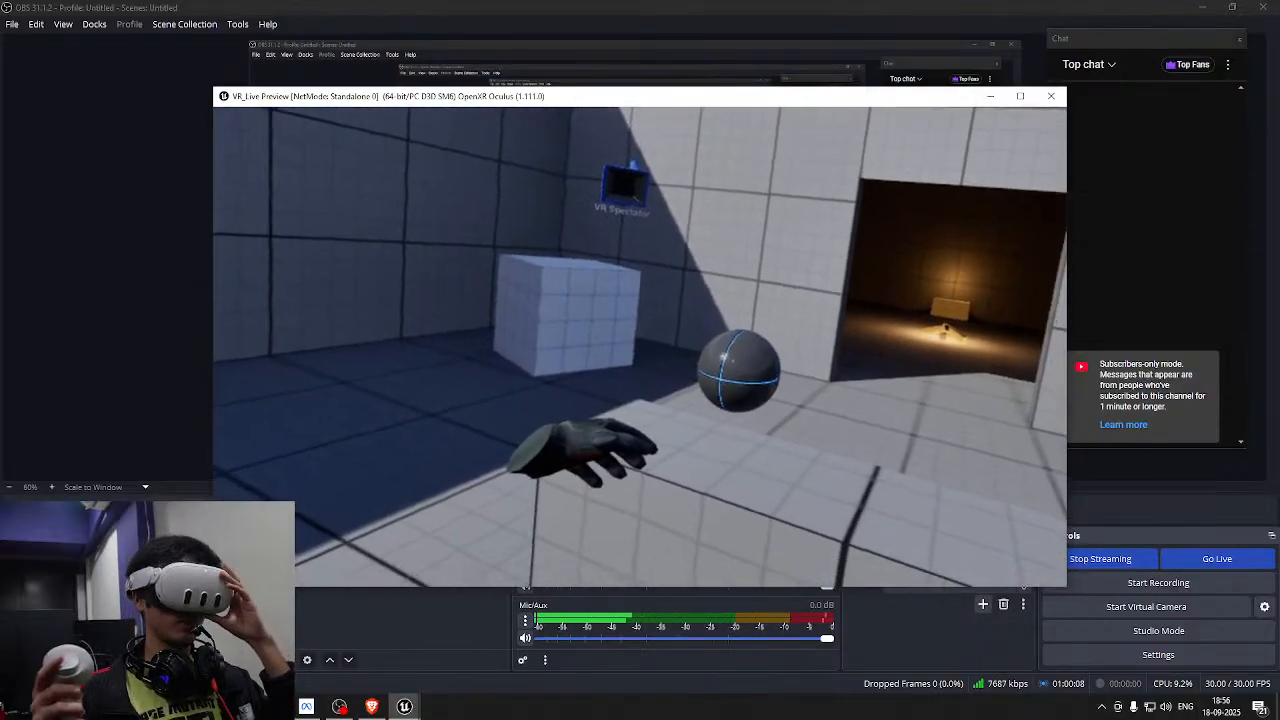
key("Escape")
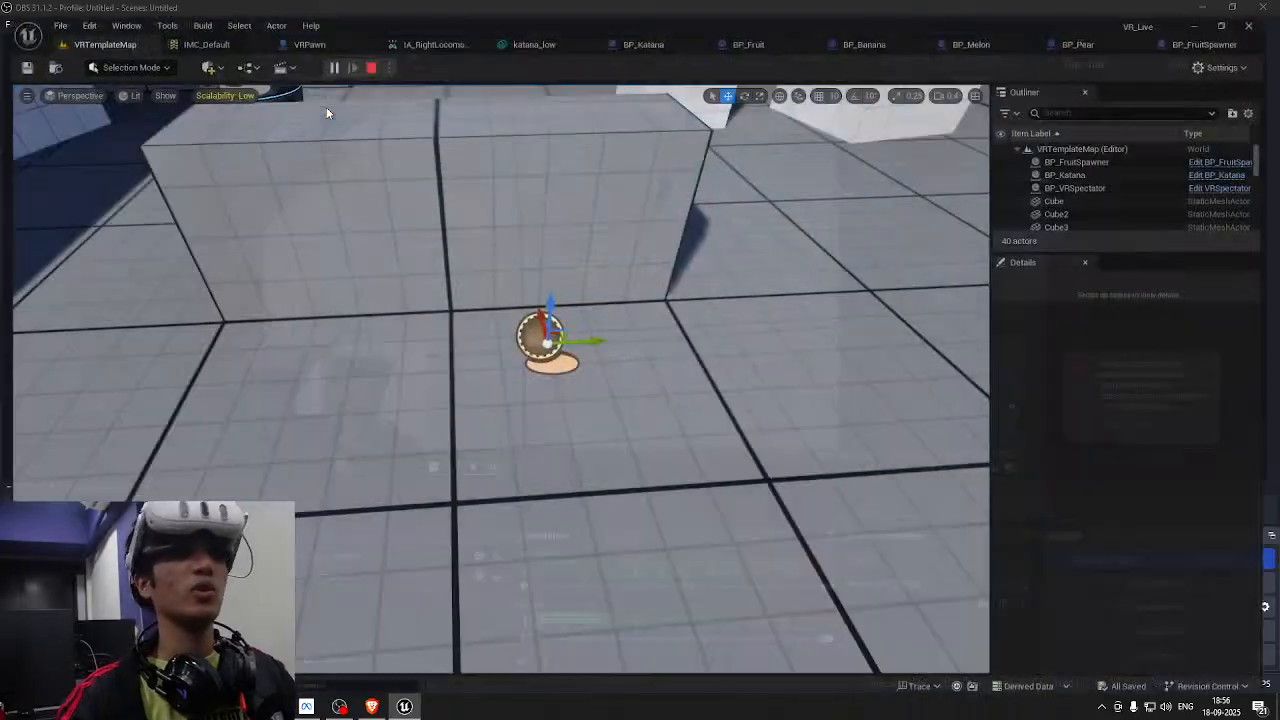
left_click(959, 155)
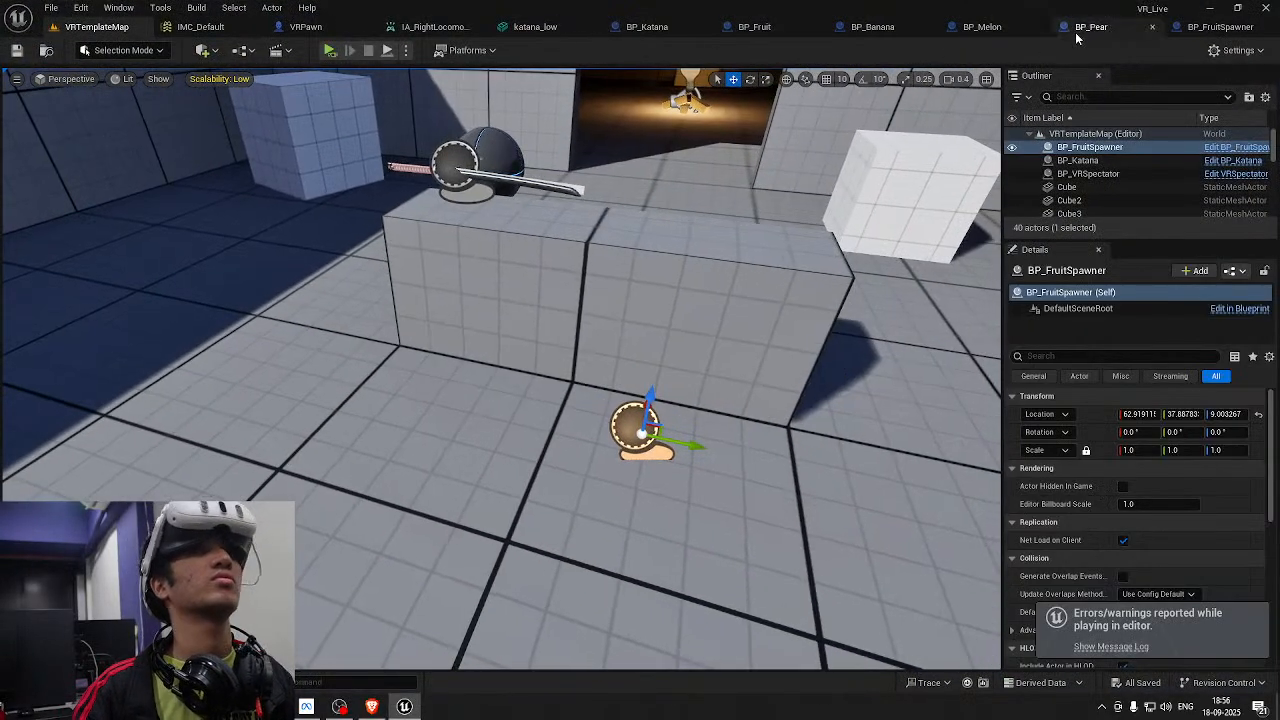
Review the Random Float in Range, Add Force and Delay nodes in BP_Fruit's EventGraph and return to VRTemplateMap
left_click(754, 27)
right_click_drag(611, 274, 461, 264)
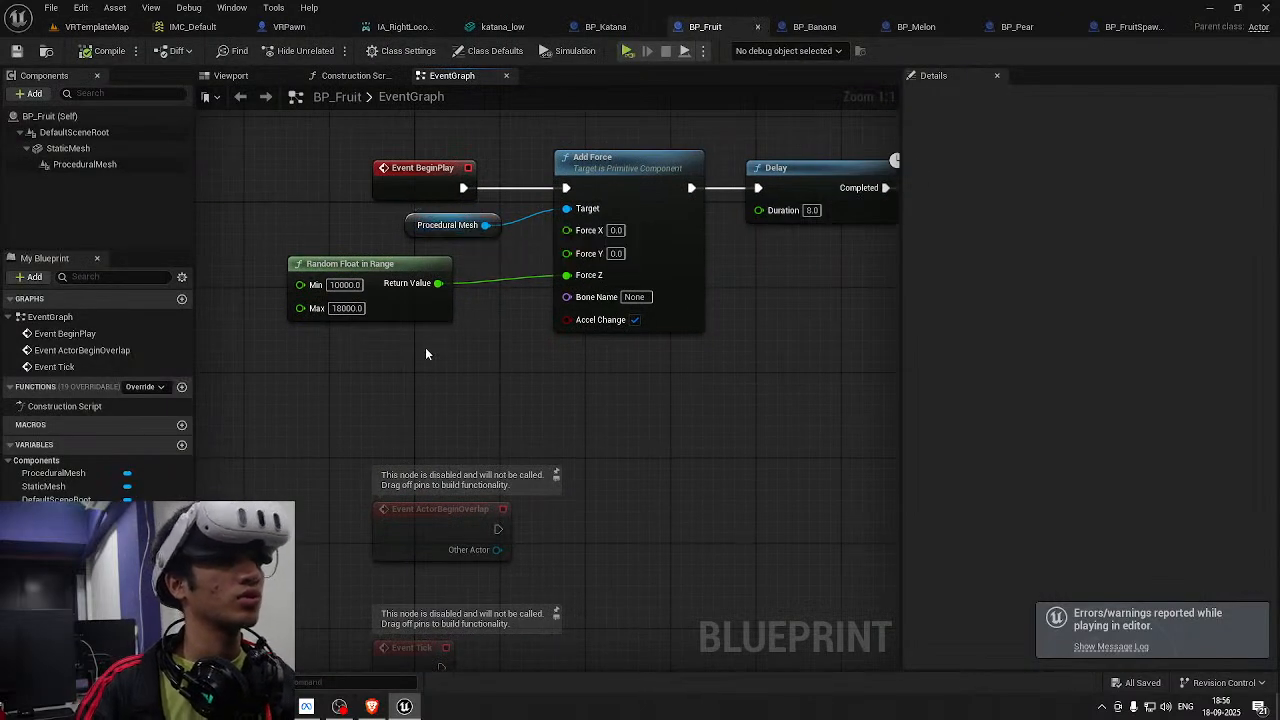
right_click_drag(420, 388, 514, 437)
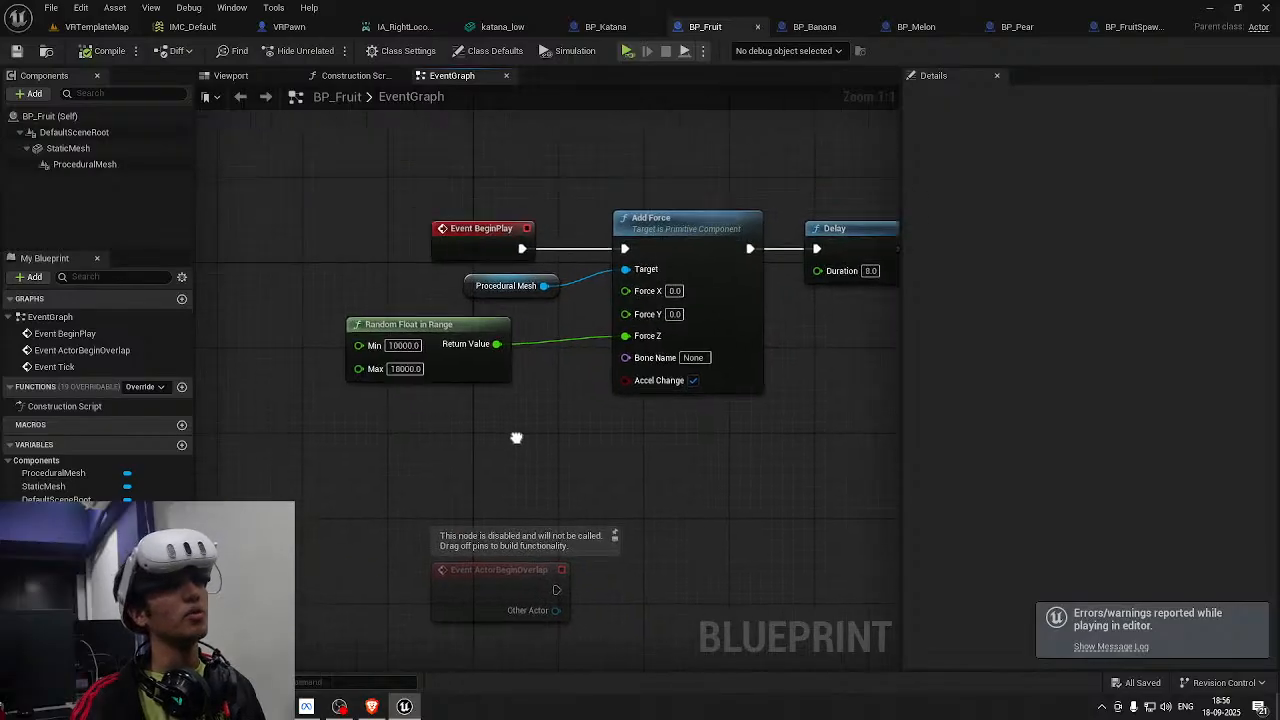
left_click(97, 27)
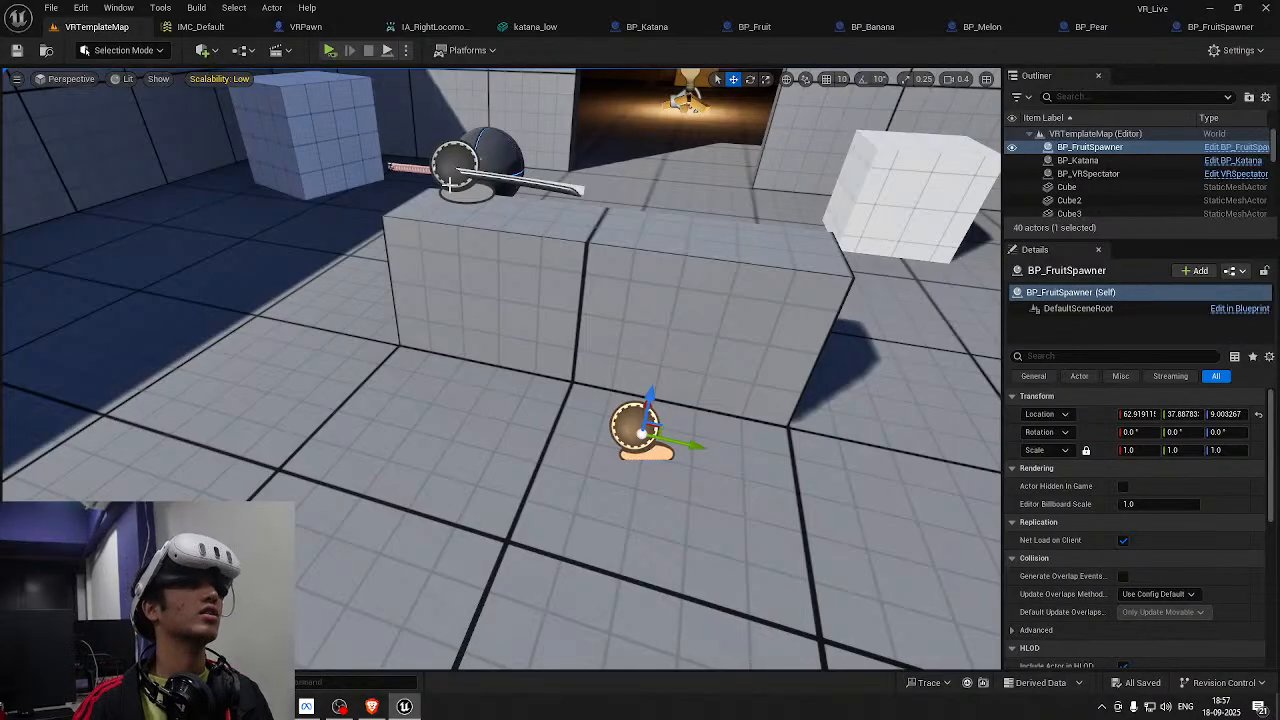
Examine VRPawn's EventGraph, covering the Set Tracking Origin, Execute Console Command and Snap Turn sections
left_click(305, 26)
scroll(480, 260, "down", 2)
right_click_drag(830, 334, 618, 372)
scroll(618, 372, "up", 3)
mouse_move(820, 402)
right_mouse_down()
mouse_move(412, 393)
mouse_move(800, 394)
right_mouse_up()
scroll(470, 398, "down", 5)
scroll(434, 392, "up", 4)
right_click_drag(565, 428, 922, 422)
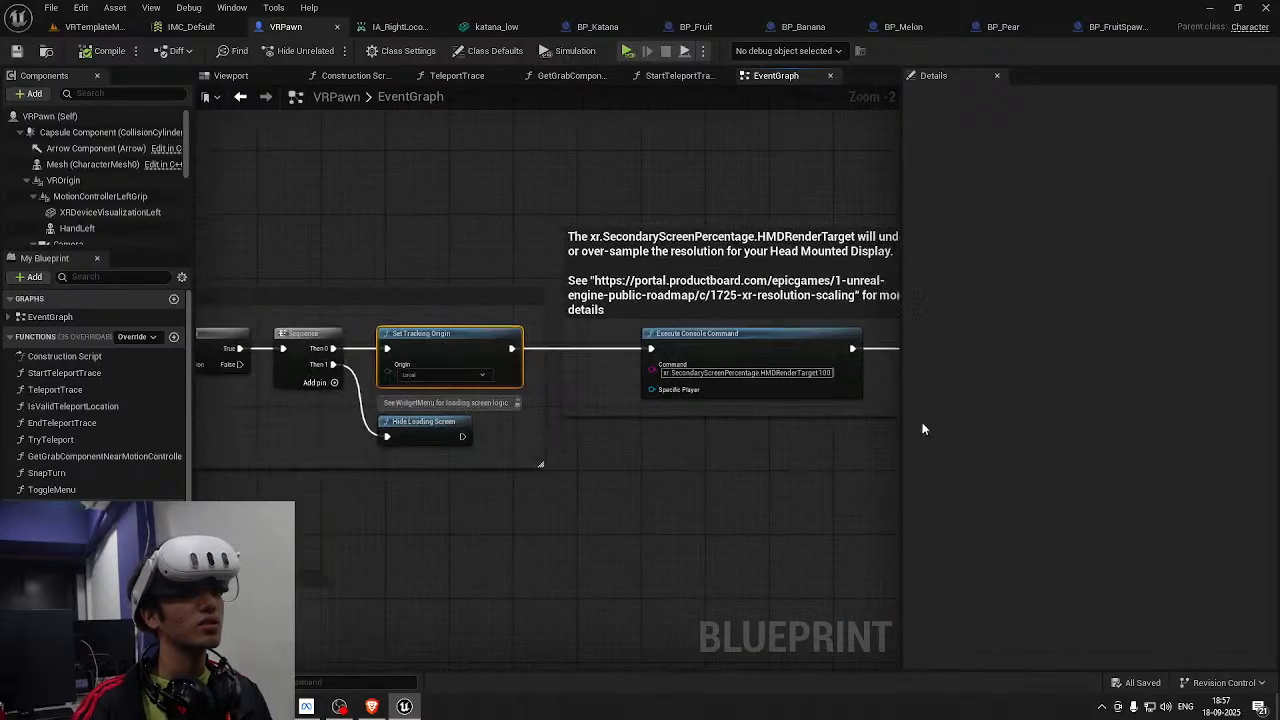
right_click_drag(690, 478, 949, 250)
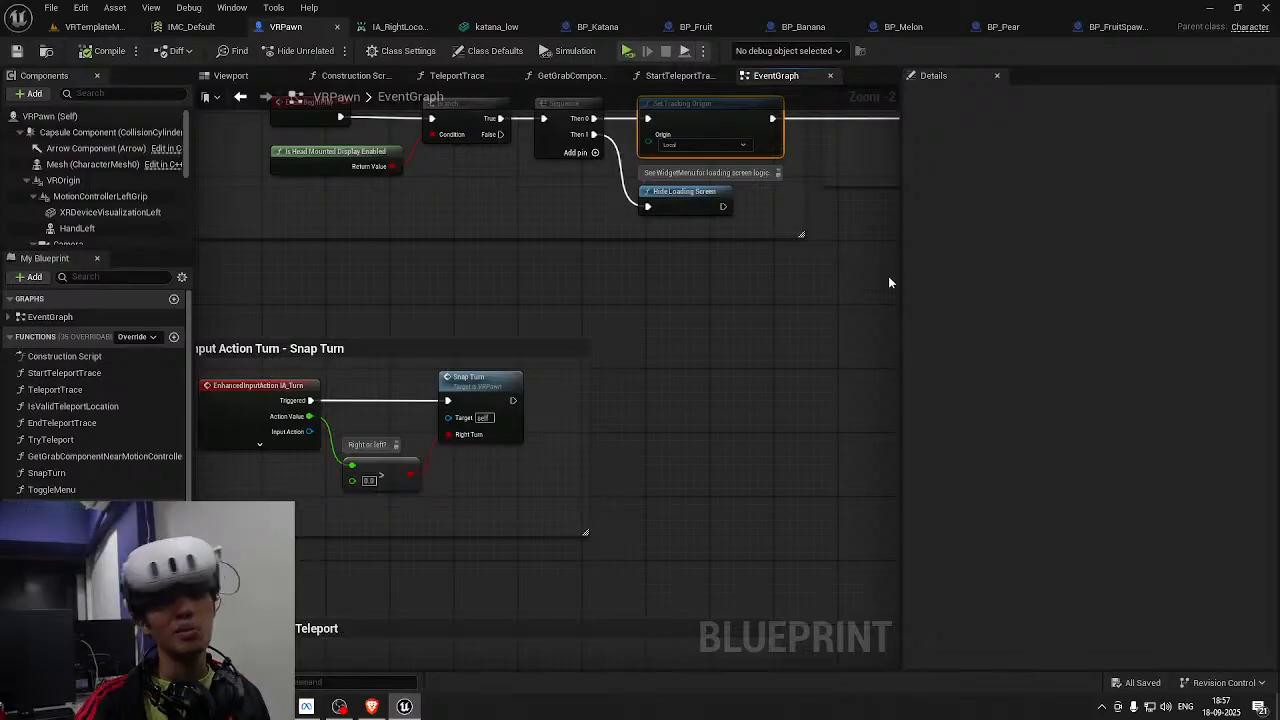
Return to VRTemplateMap and switch to OBS Studio
left_click(95, 26)
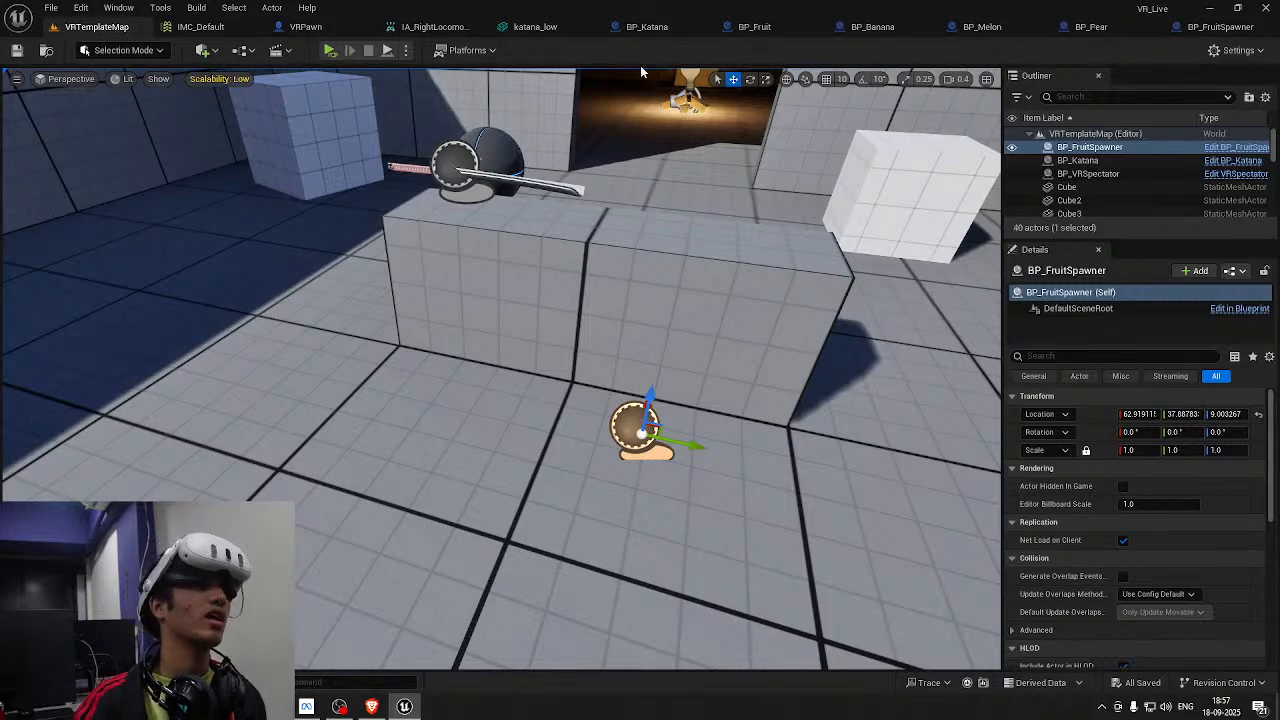
left_click(340, 706)
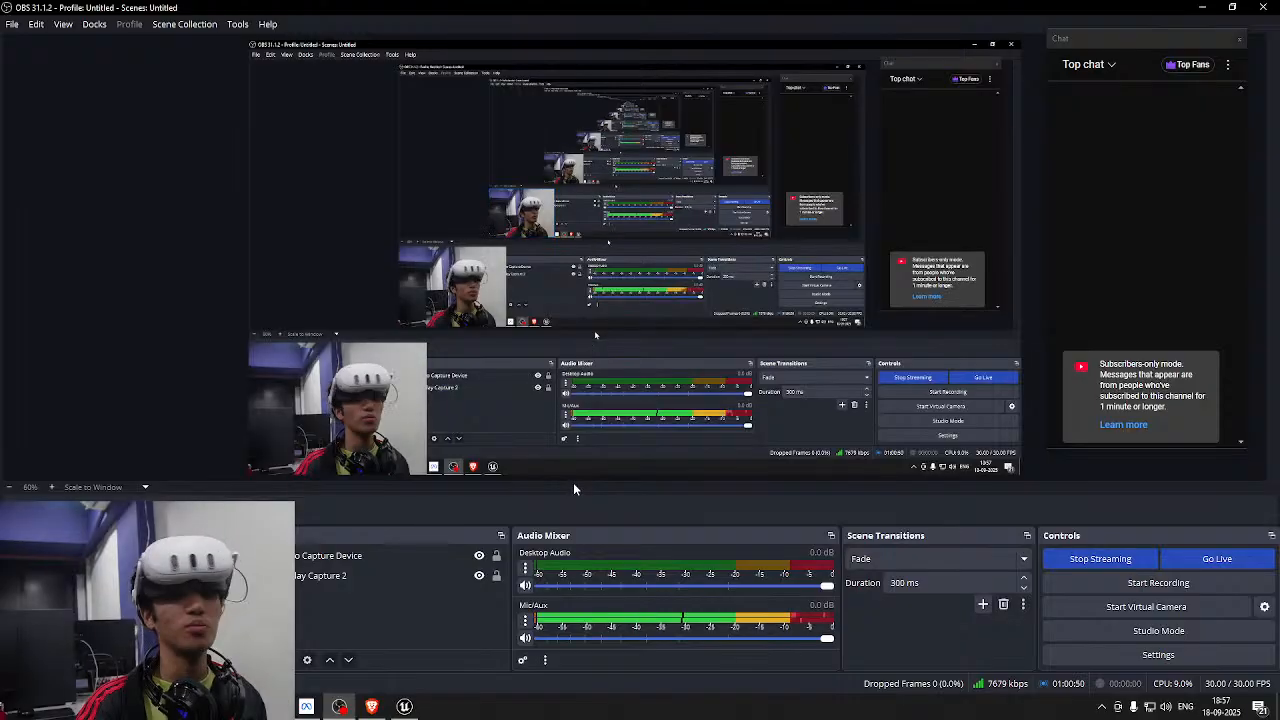